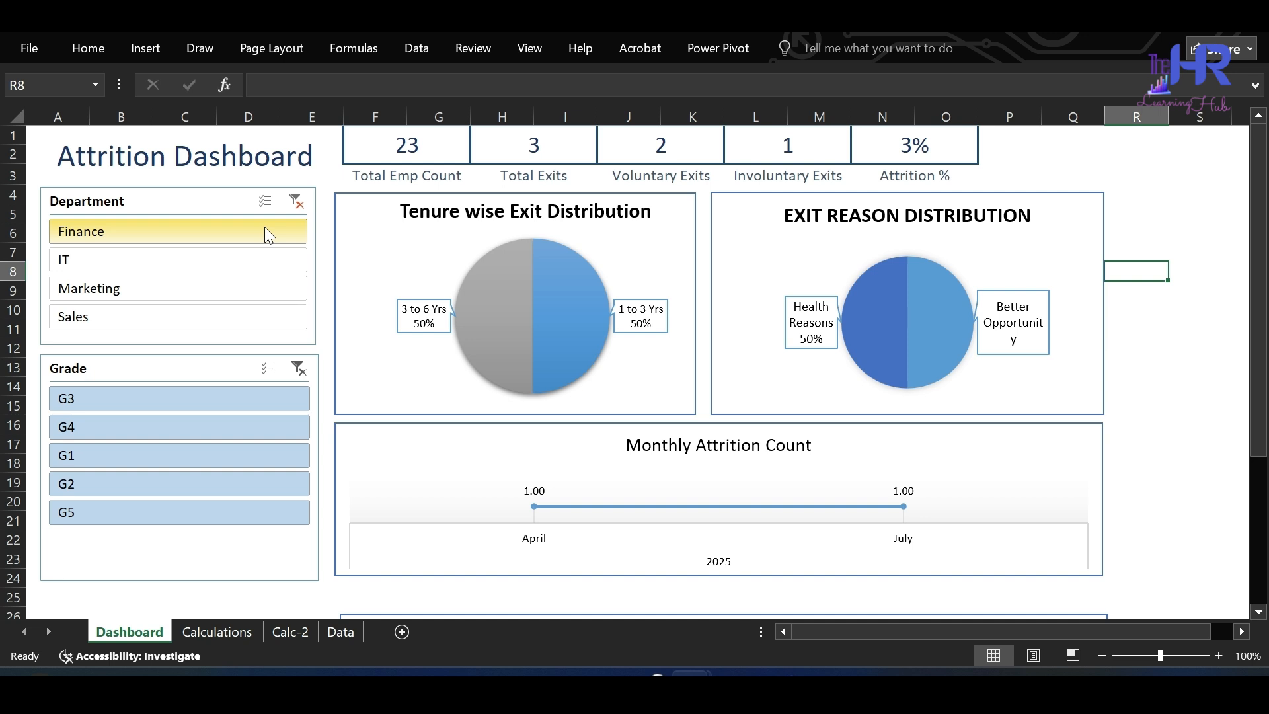
Step: Filter the dashboard by the IT and Marketing departments in turn, and clear the department filter
{"action": "left_click", "coordinate": [261, 257]}
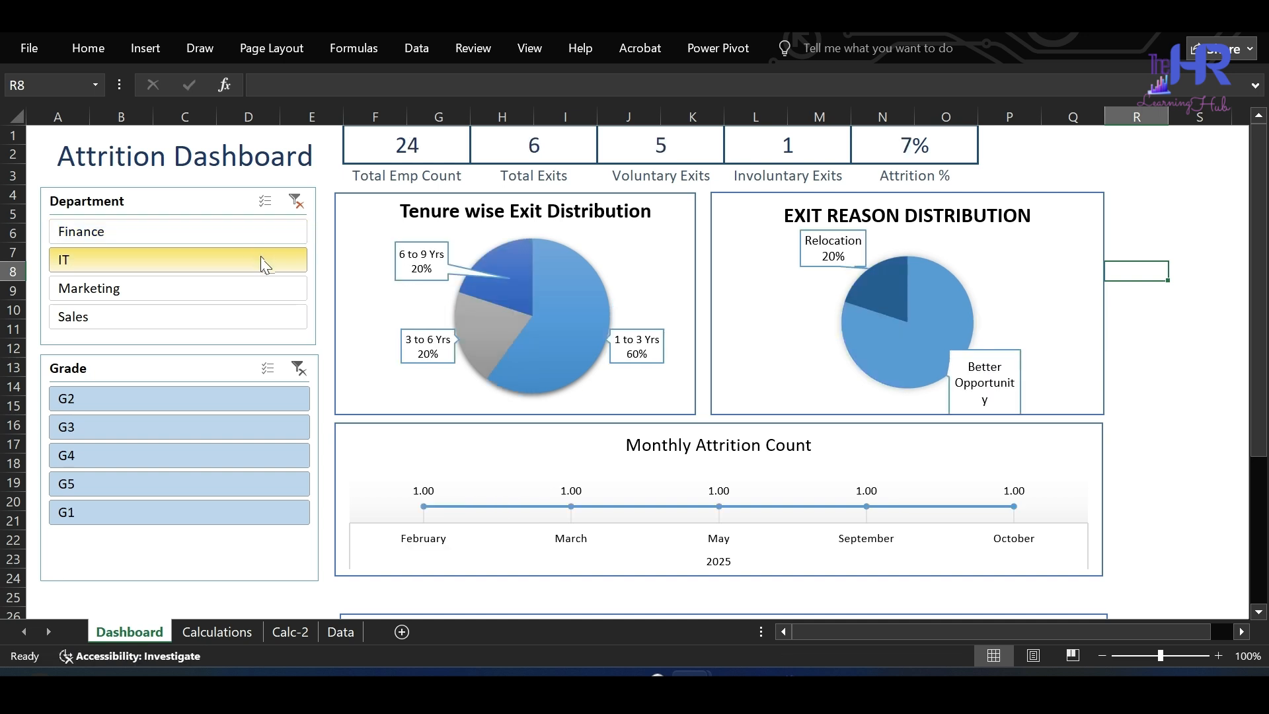
{"action": "left_click", "coordinate": [259, 281]}
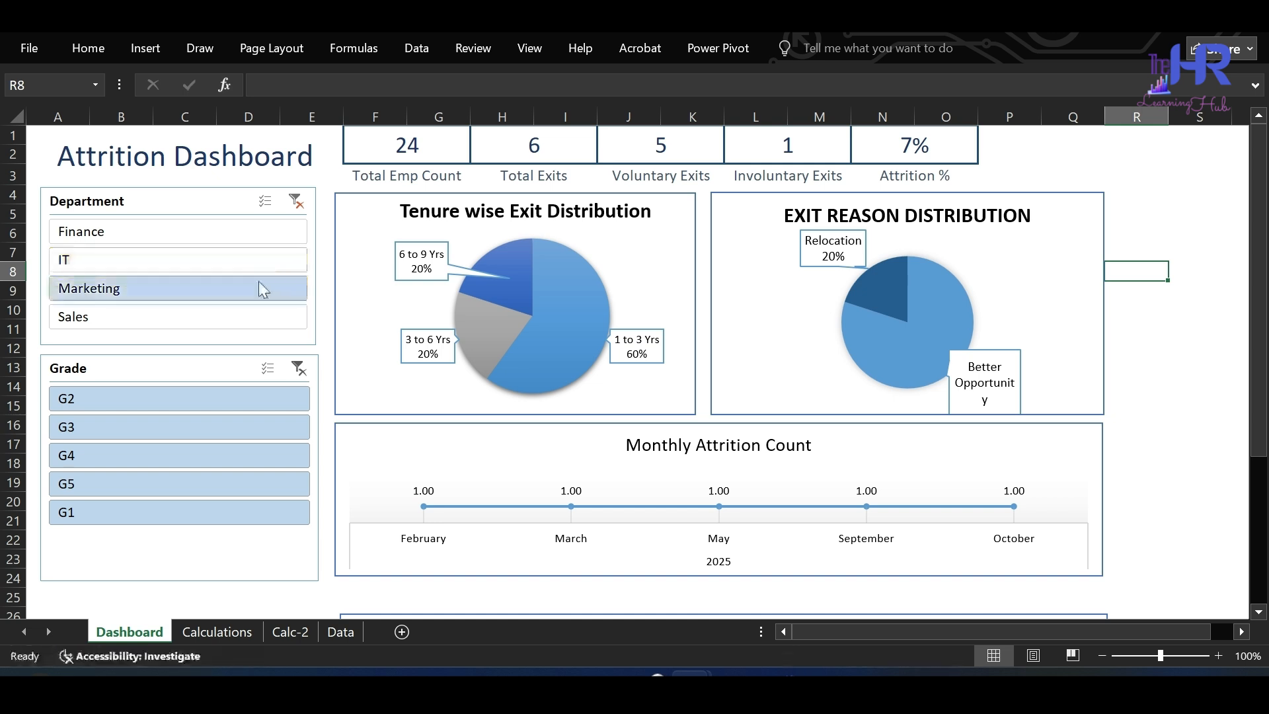
{"action": "left_click", "coordinate": [294, 205]}
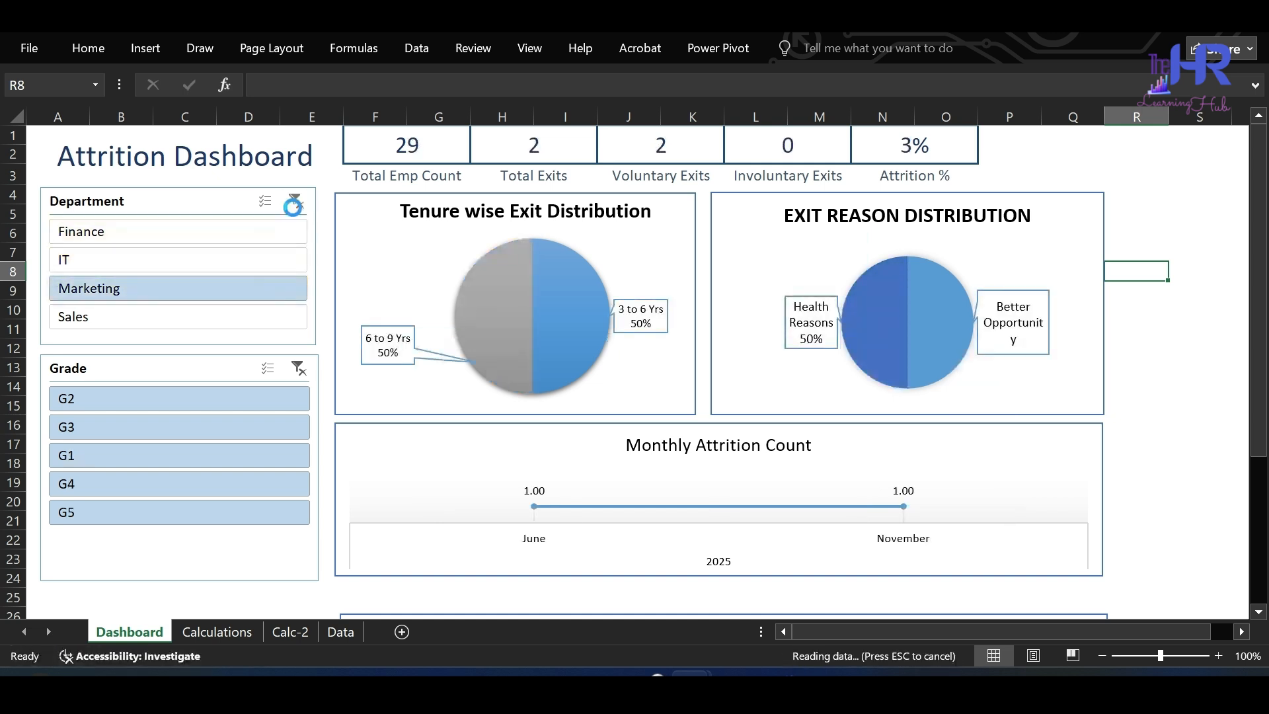
Step: Filter the dashboard by grades G3 and G4 in turn, and clear the grade filter
{"action": "left_click", "coordinate": [213, 426]}
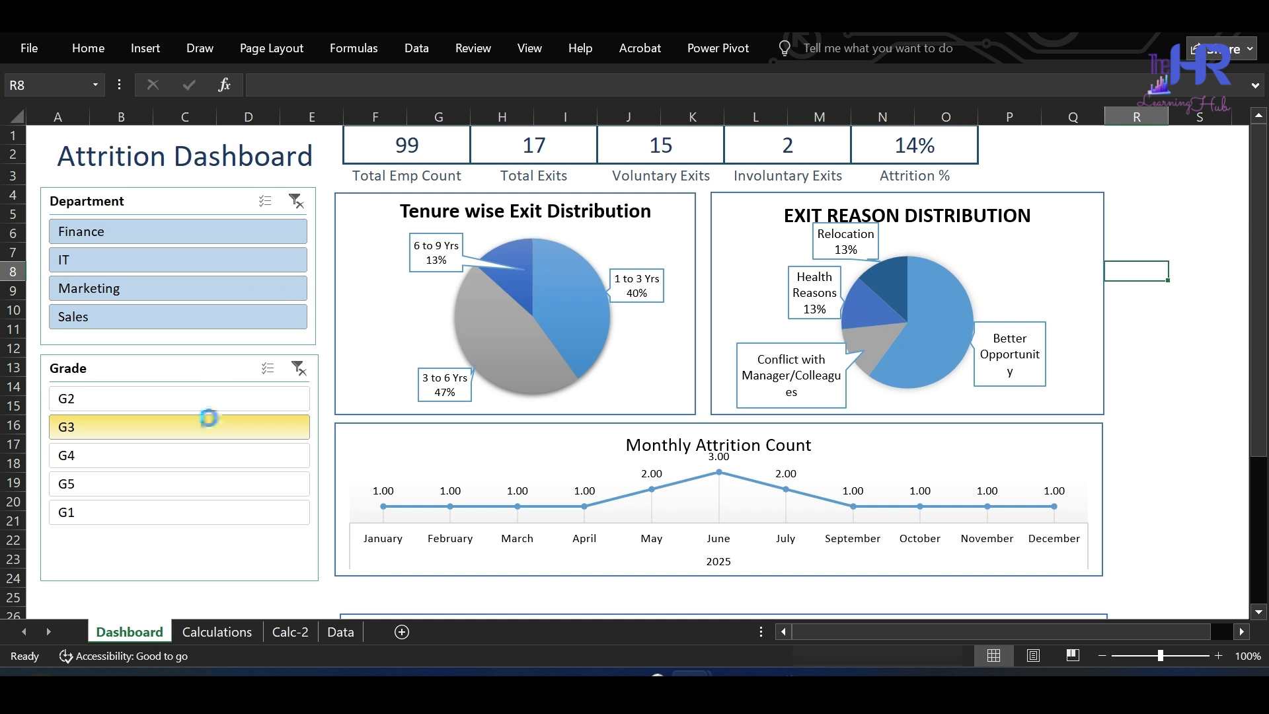
{"action": "left_click", "coordinate": [202, 454]}
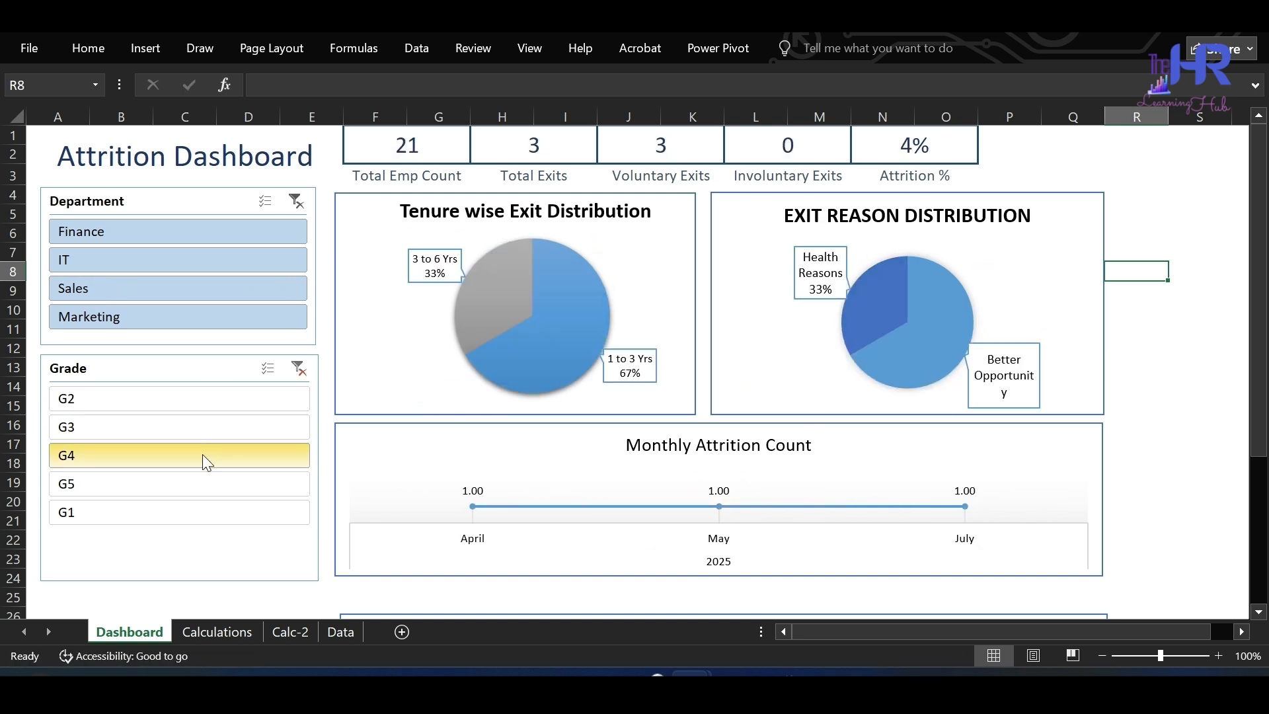
{"action": "left_click", "coordinate": [202, 453]}
{"action": "left_click", "coordinate": [1115, 322]}
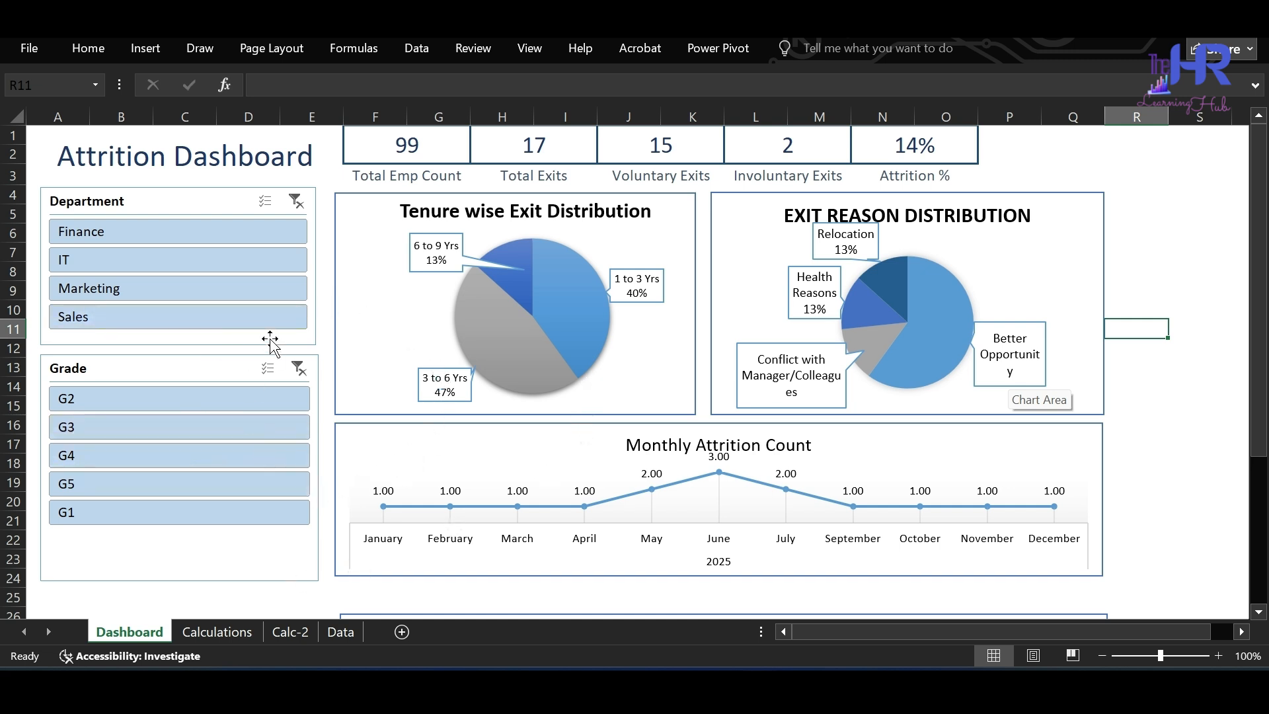
Step: Filter the dashboard by the Finance department and separately by grade G3, clearing each filter
{"action": "left_click", "coordinate": [195, 236]}
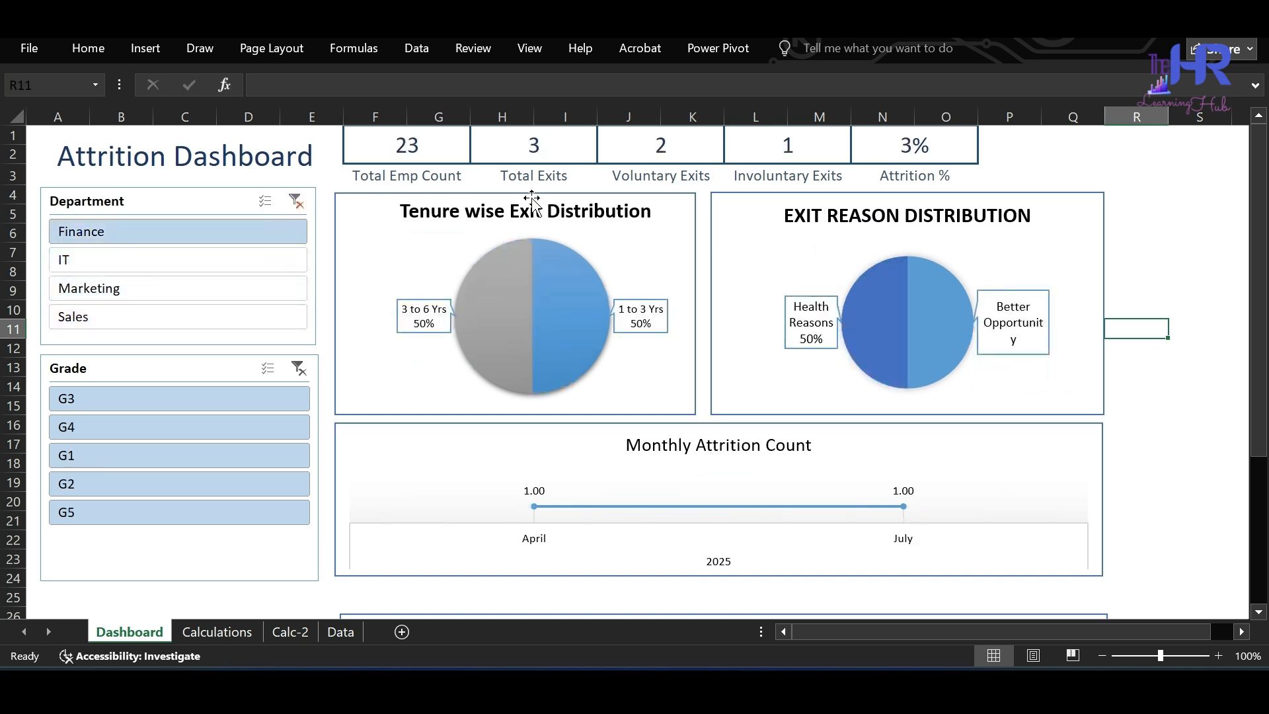
{"action": "left_click", "coordinate": [291, 204]}
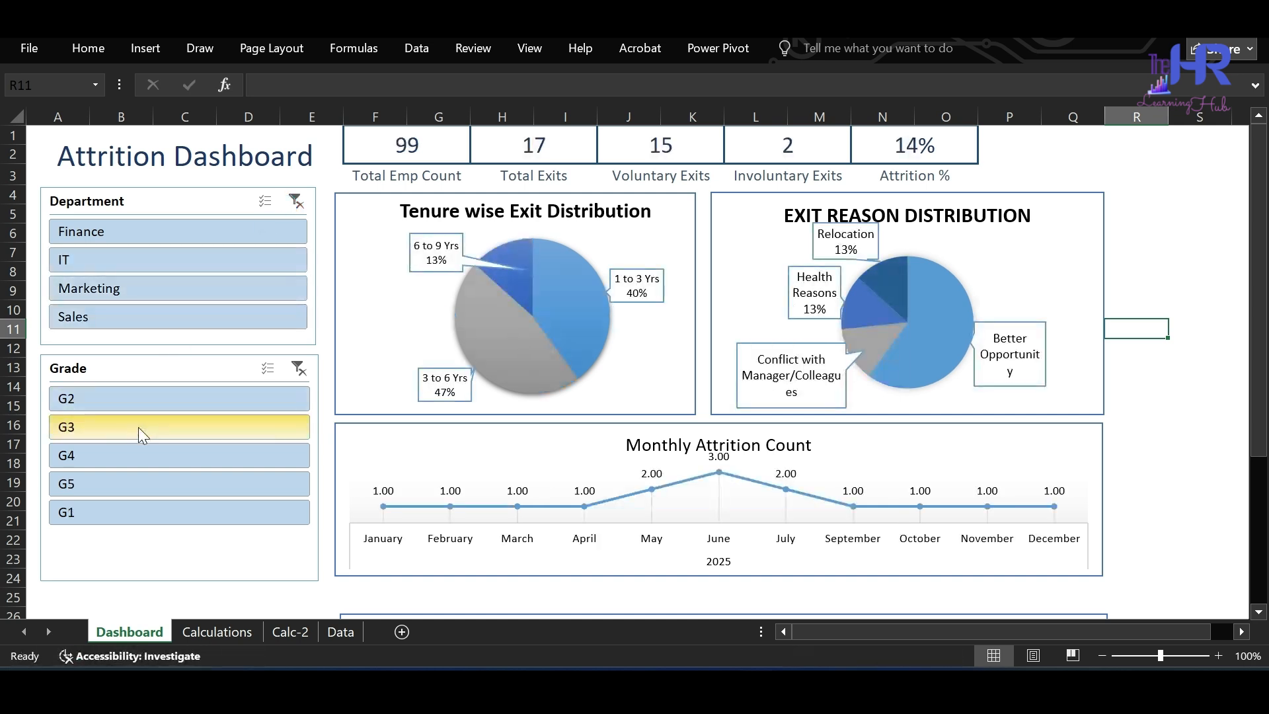
{"action": "left_click", "coordinate": [138, 427]}
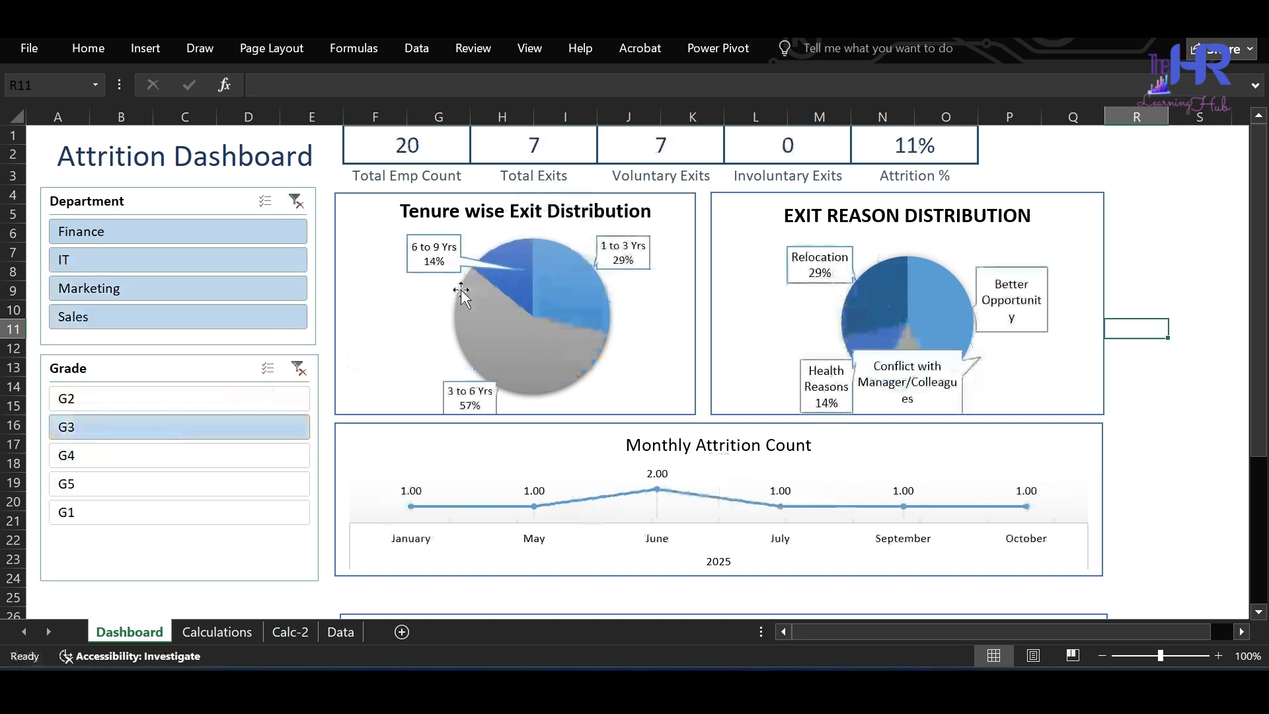
{"action": "left_click", "coordinate": [297, 368]}
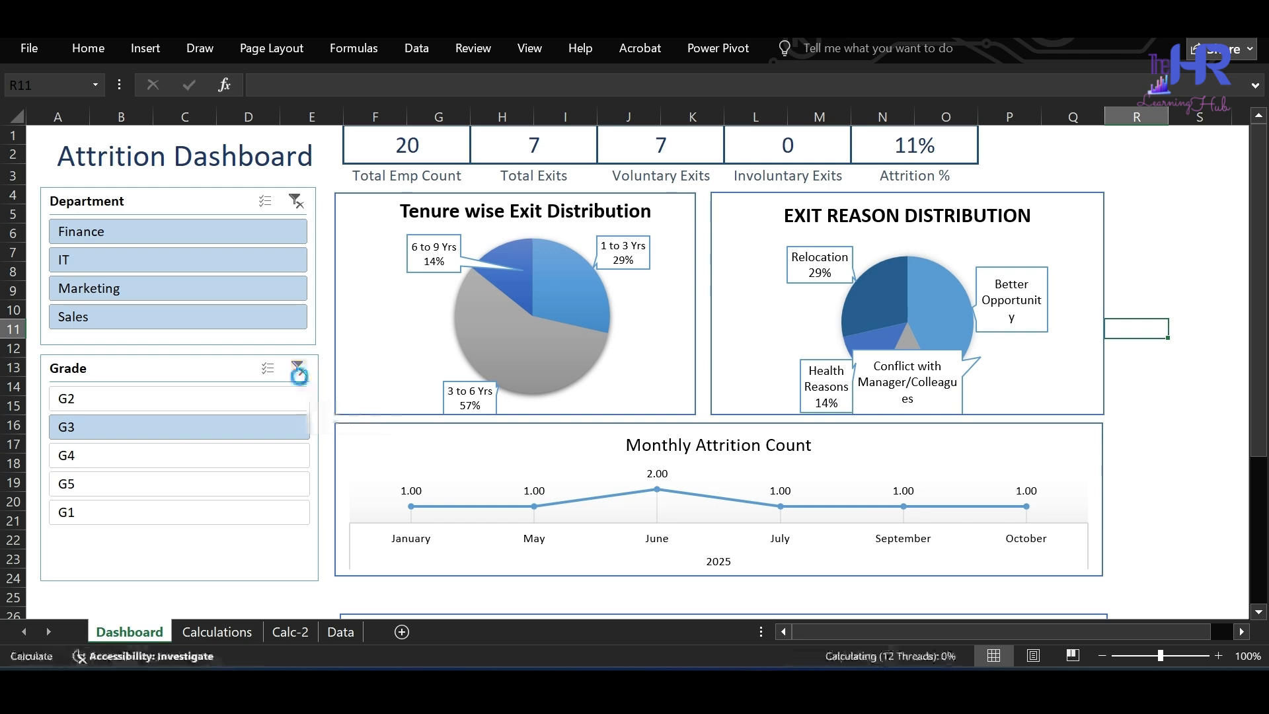
Step: Examine the Monthly Attrition Count and Monthly Attrition % charts on the dashboard
{"action": "scroll", "coordinate": [463, 390], "scroll_direction": "down", "scroll_amount": 1}
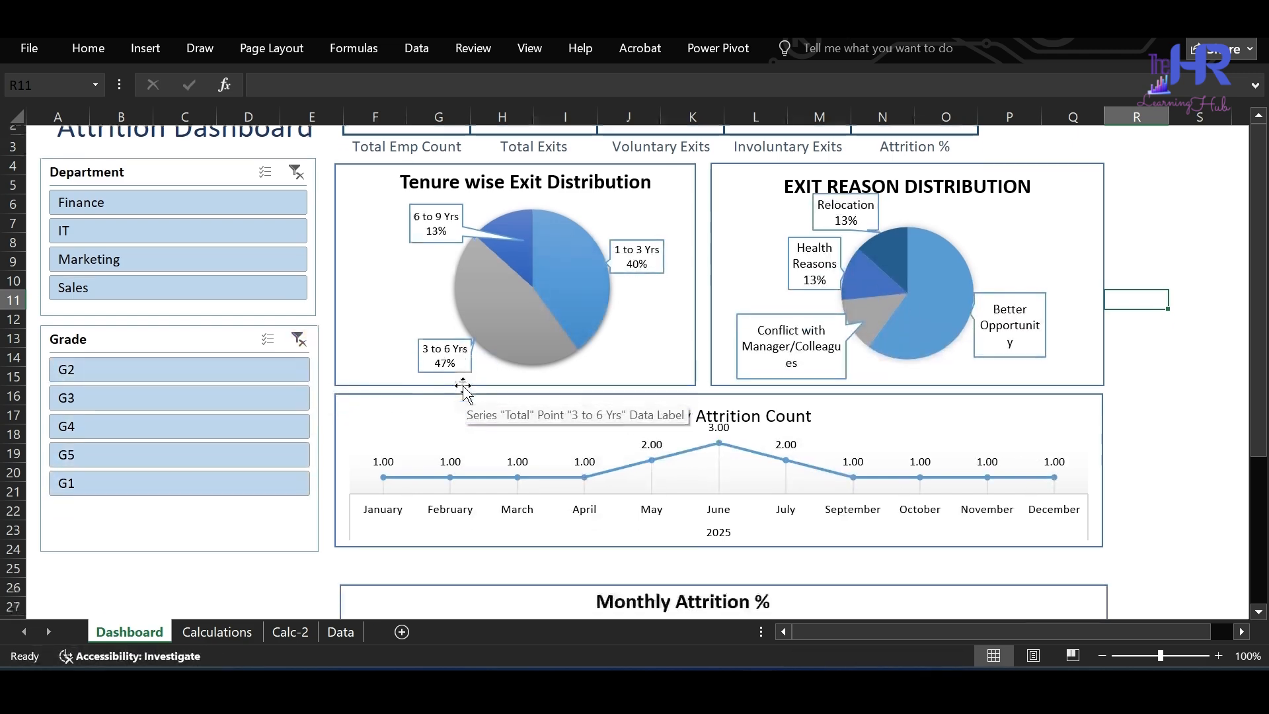
{"action": "scroll", "coordinate": [463, 390], "scroll_direction": "down", "scroll_amount": 3}
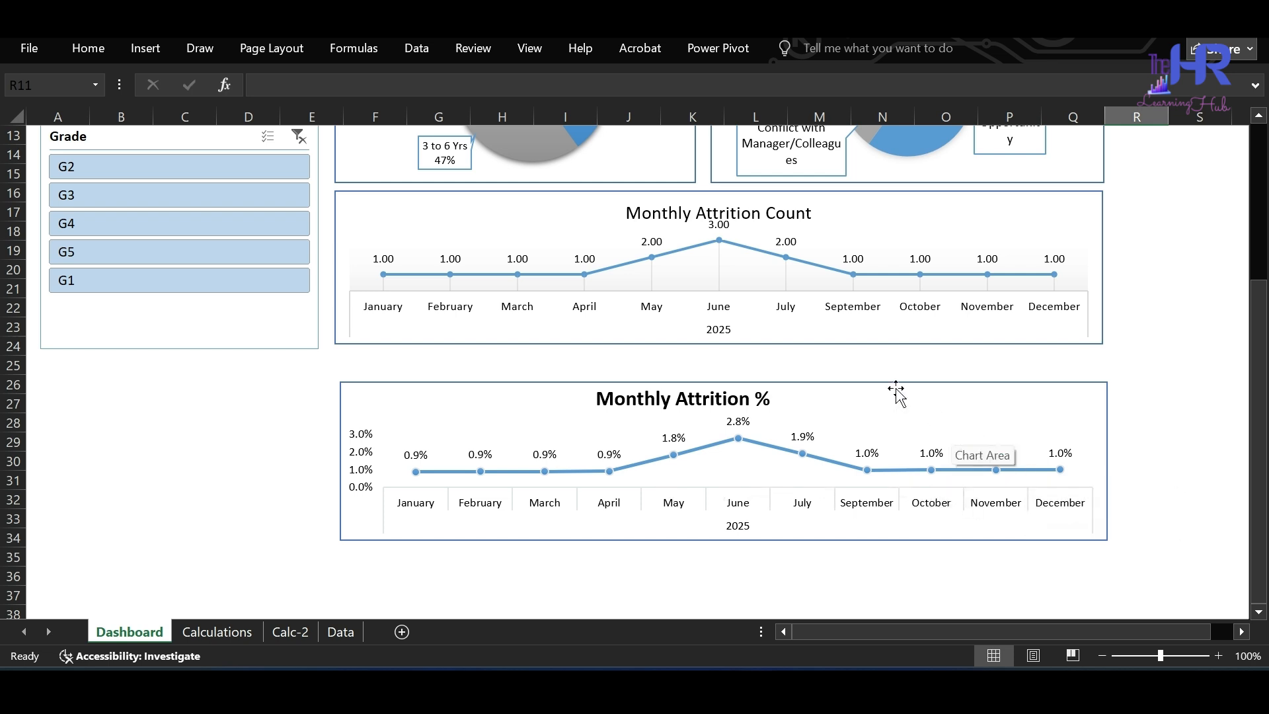
{"action": "scroll", "coordinate": [898, 394], "scroll_direction": "up", "scroll_amount": 4}
{"action": "mouse_move", "coordinate": [897, 389]}
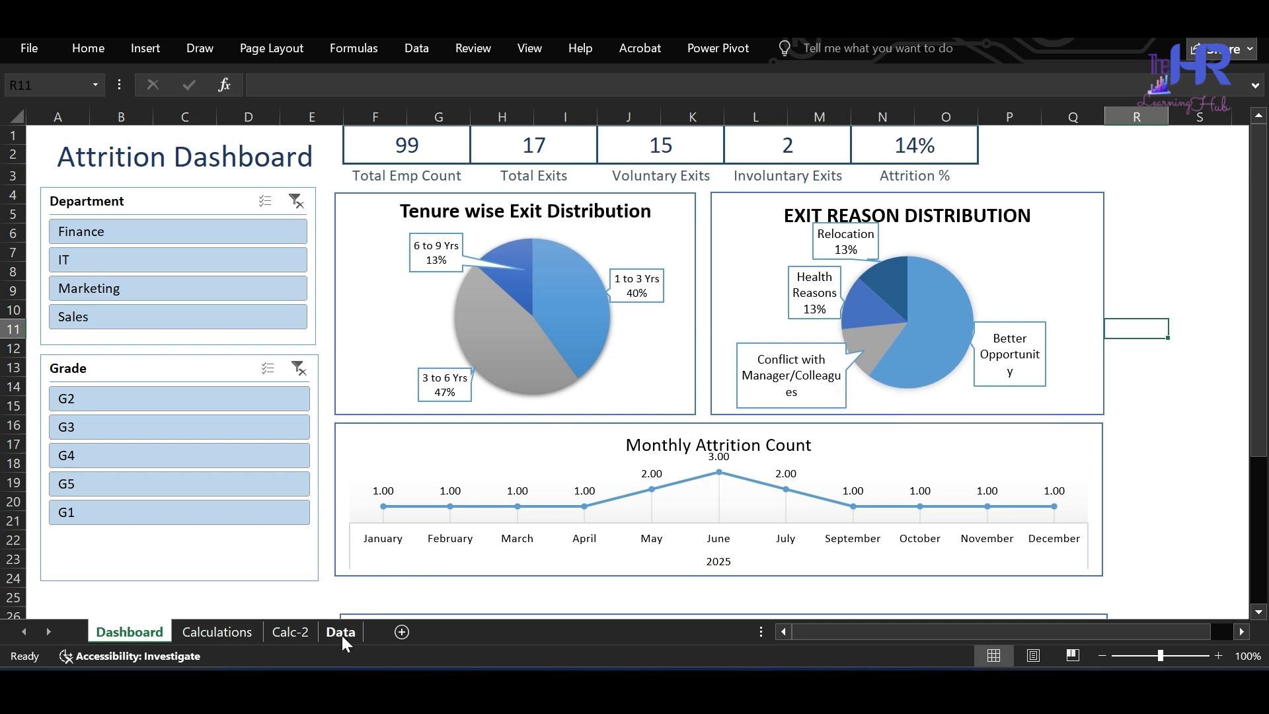
Step: Open the Data sheet and inspect the Status column's formula and the Exit Date in row 8
{"action": "left_click", "coordinate": [341, 631]}
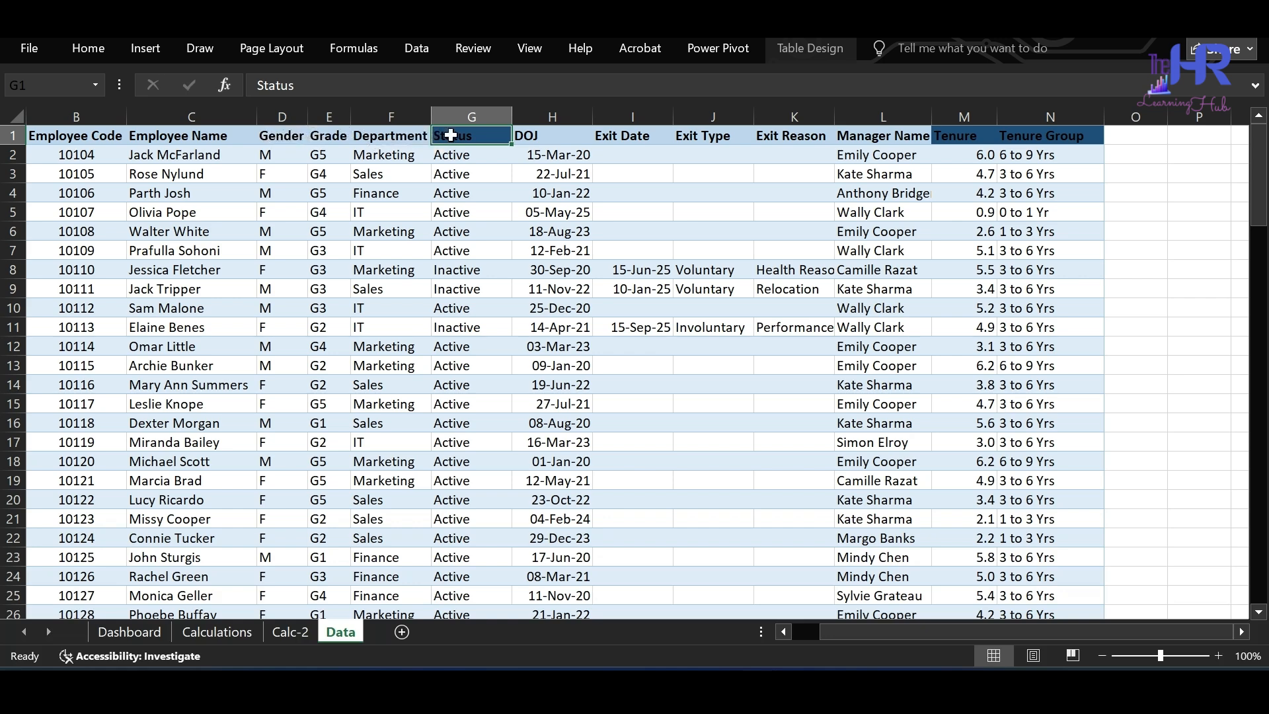
{"action": "key", "text": "Down"}
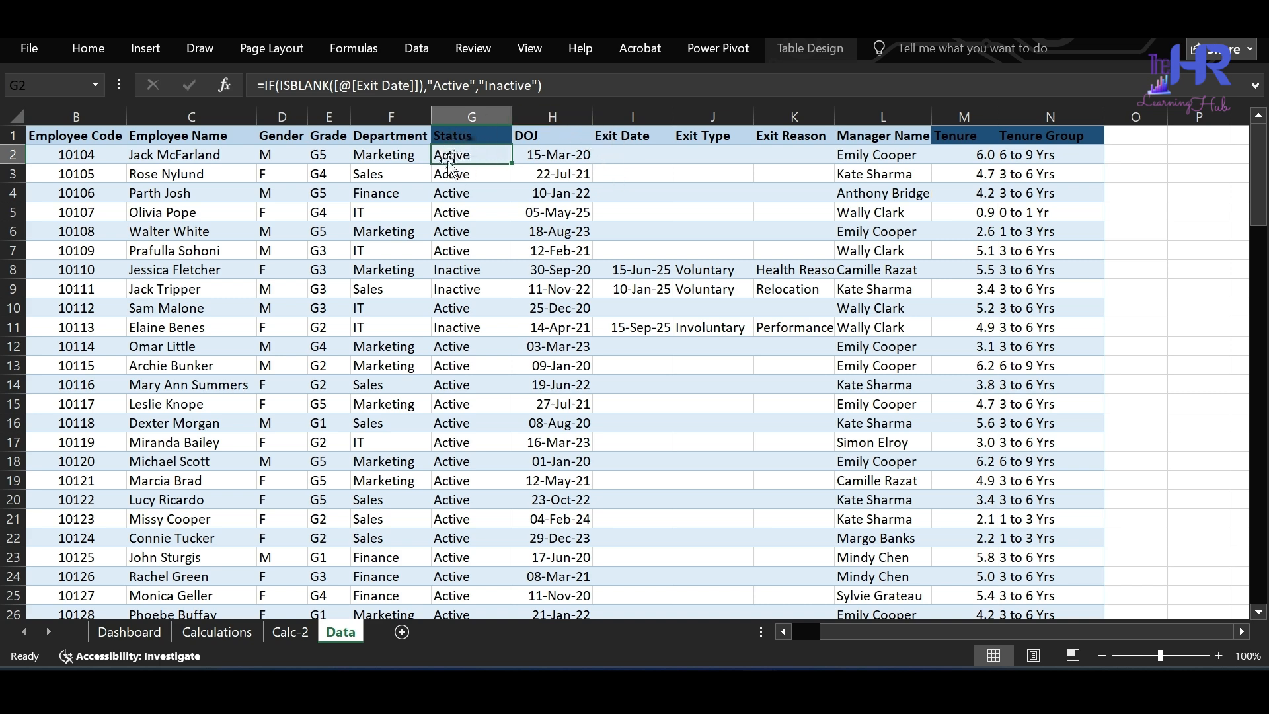
{"action": "left_click", "coordinate": [629, 270]}
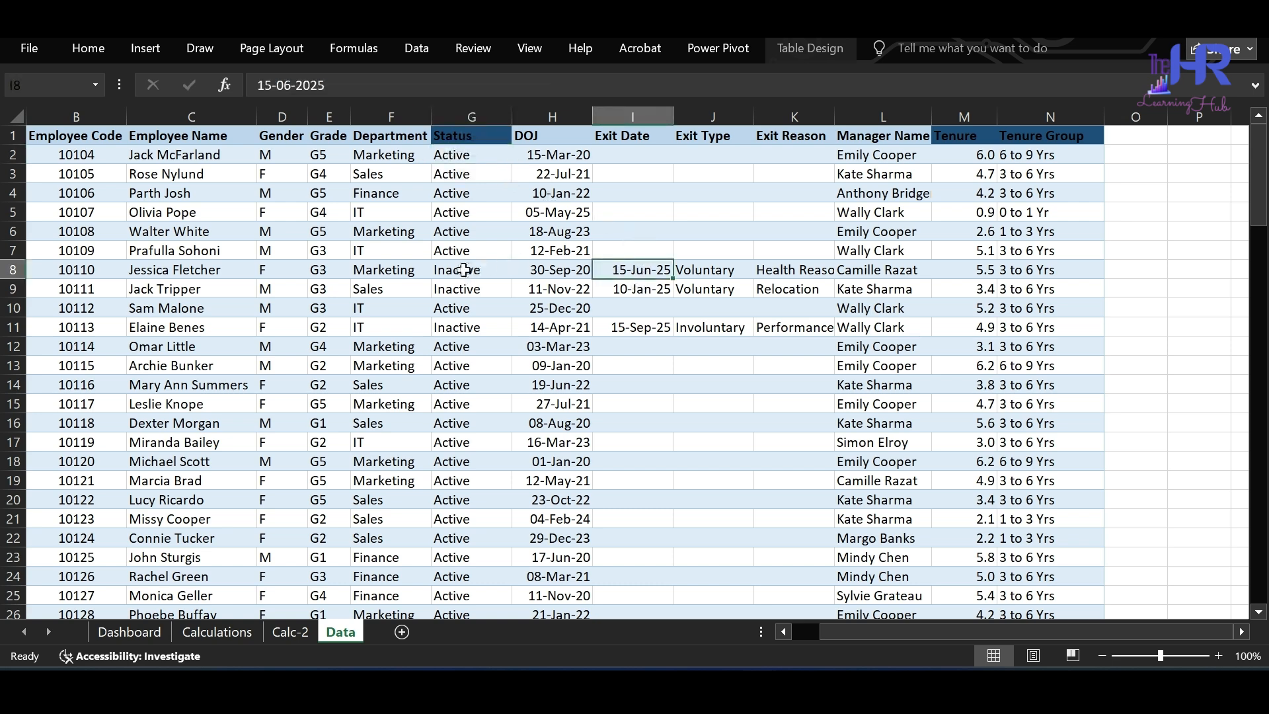
Step: Review the Data sheet's columns from DOJ through Exit Date, Exit Type, Exit Reason and Manager Name to Tenure
{"action": "left_click", "coordinate": [544, 123]}
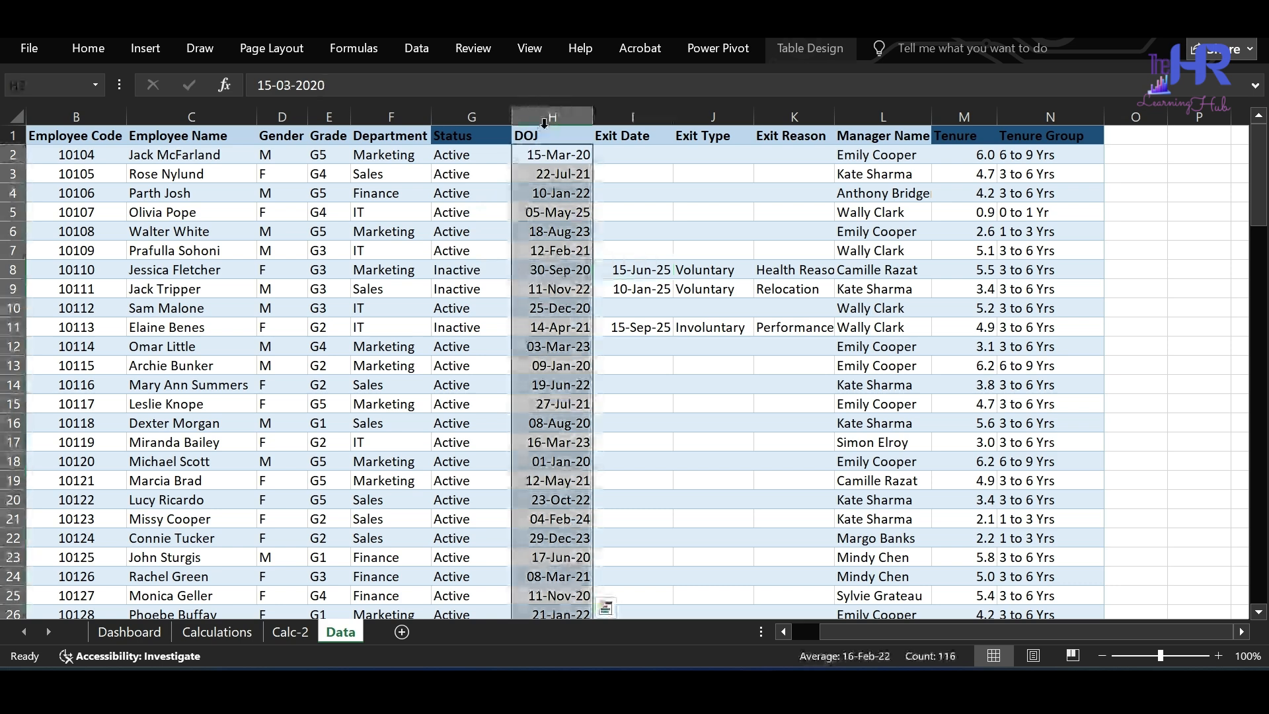
{"action": "key", "text": "Up"}
{"action": "key", "text": "Right"}
{"action": "key", "text": "Right"}
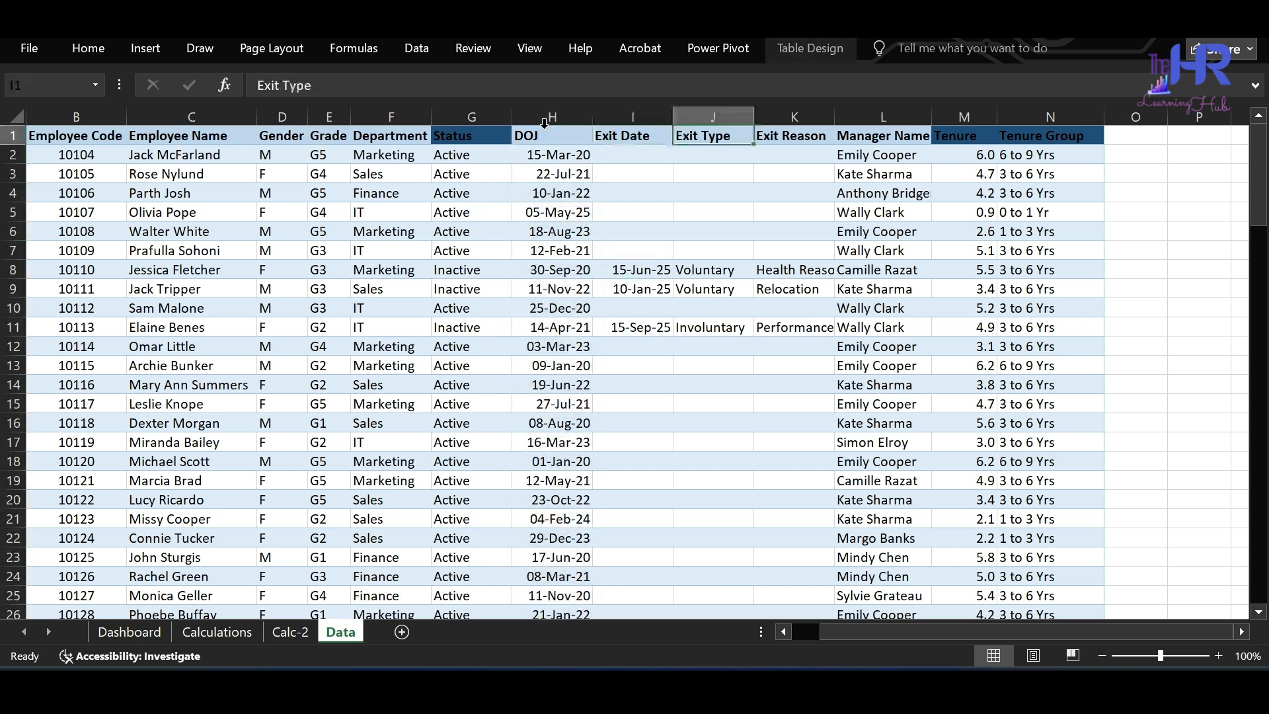
{"action": "key", "text": "Right"}
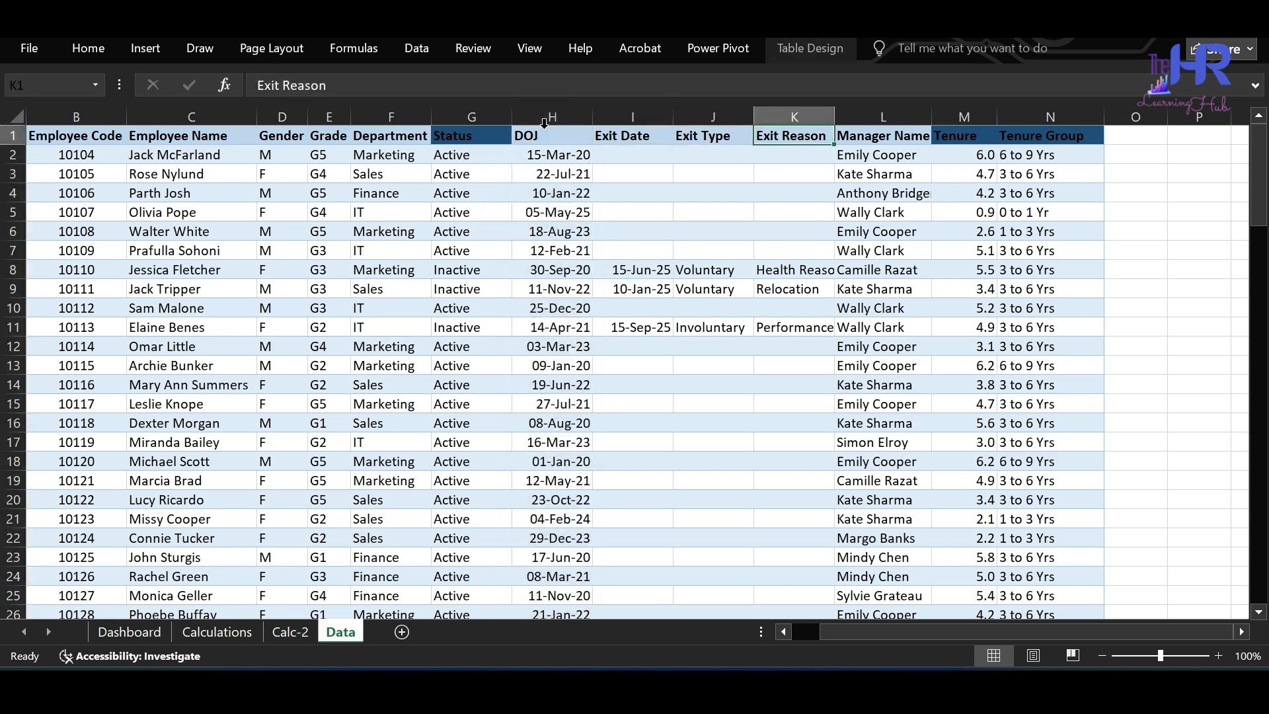
{"action": "key", "text": "Right"}
{"action": "key", "text": "Right"}
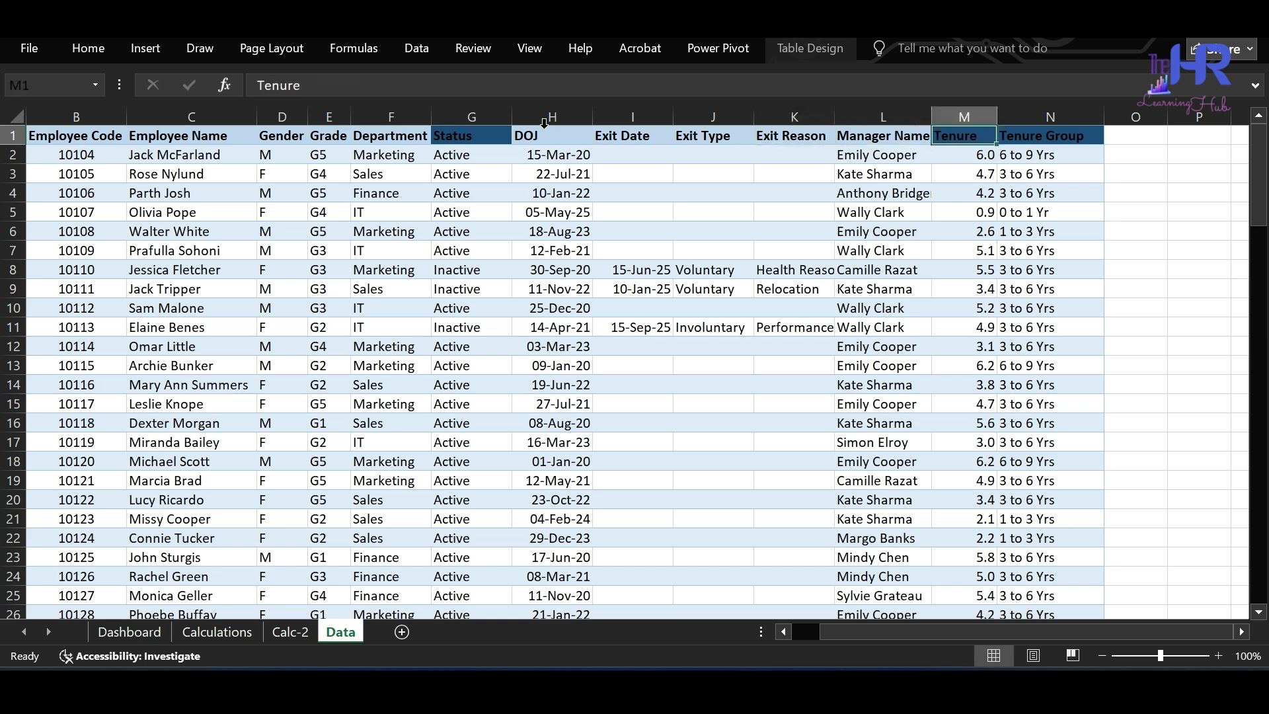
Step: Inspect the formulas behind the Tenure and Tenure Group columns on the Data sheet
{"action": "key", "text": "Down"}
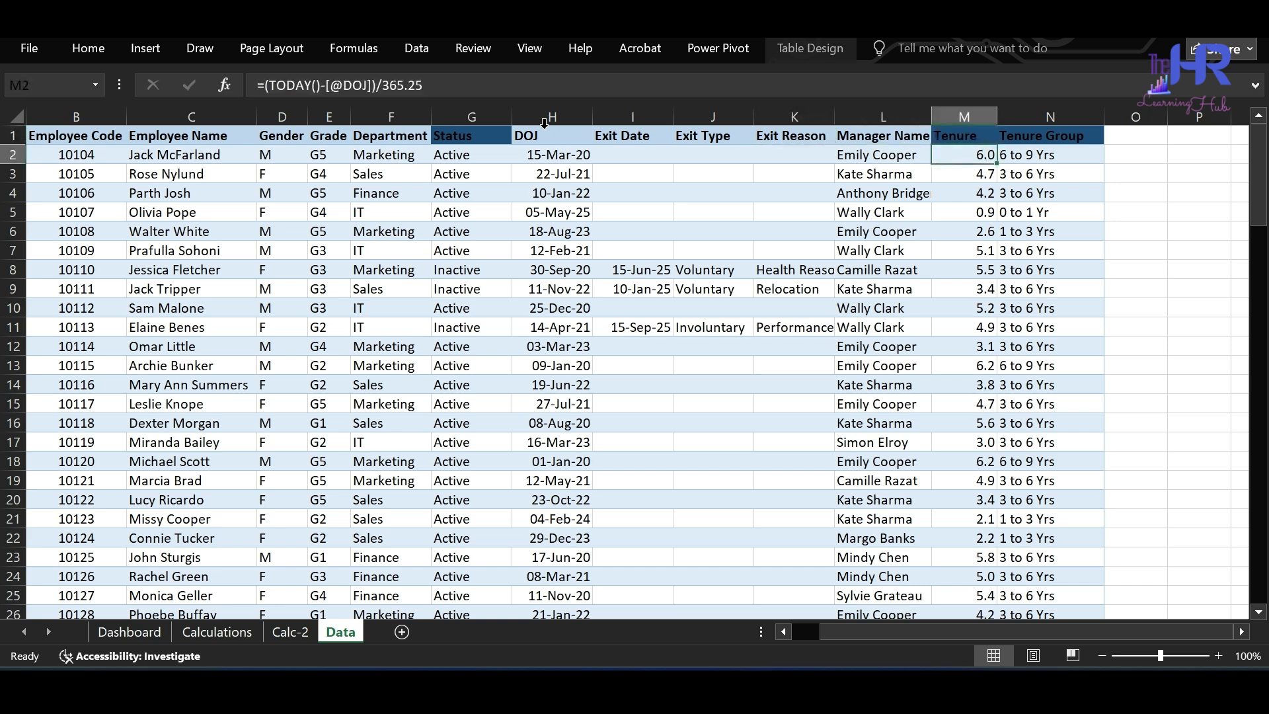
{"action": "key", "text": "Up"}
{"action": "key", "text": "Right"}
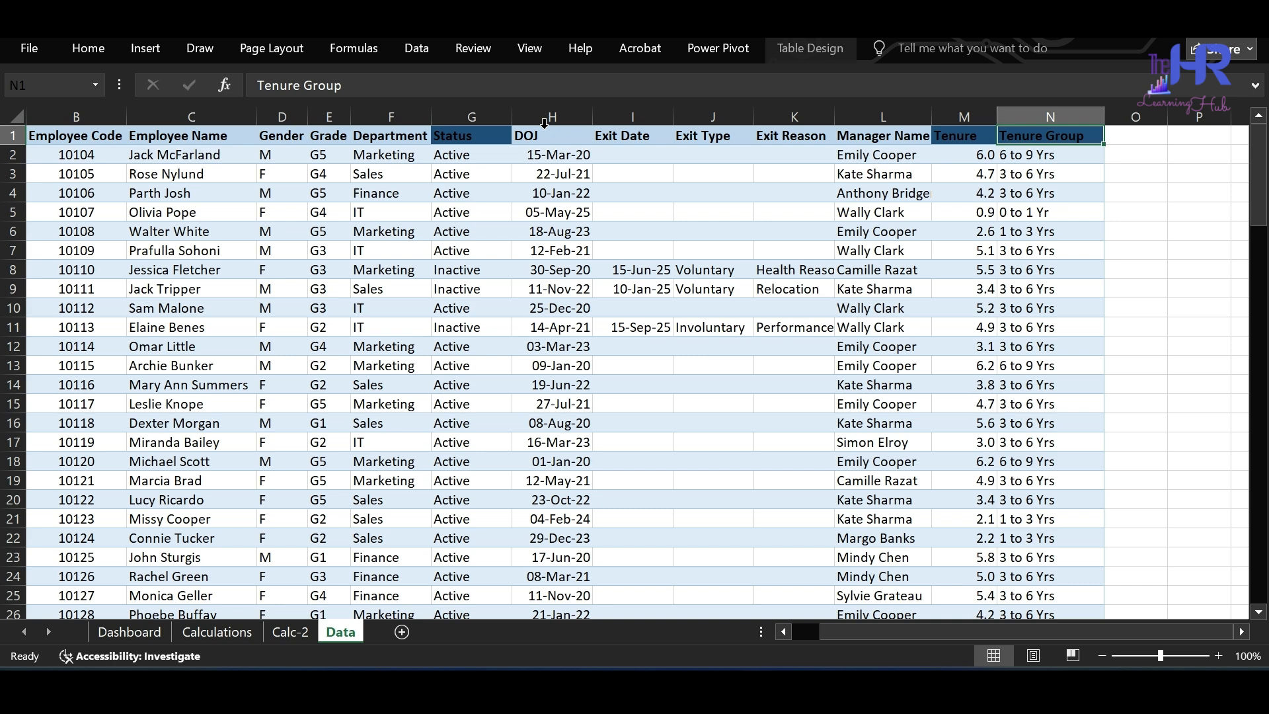
{"action": "key", "text": "Down"}
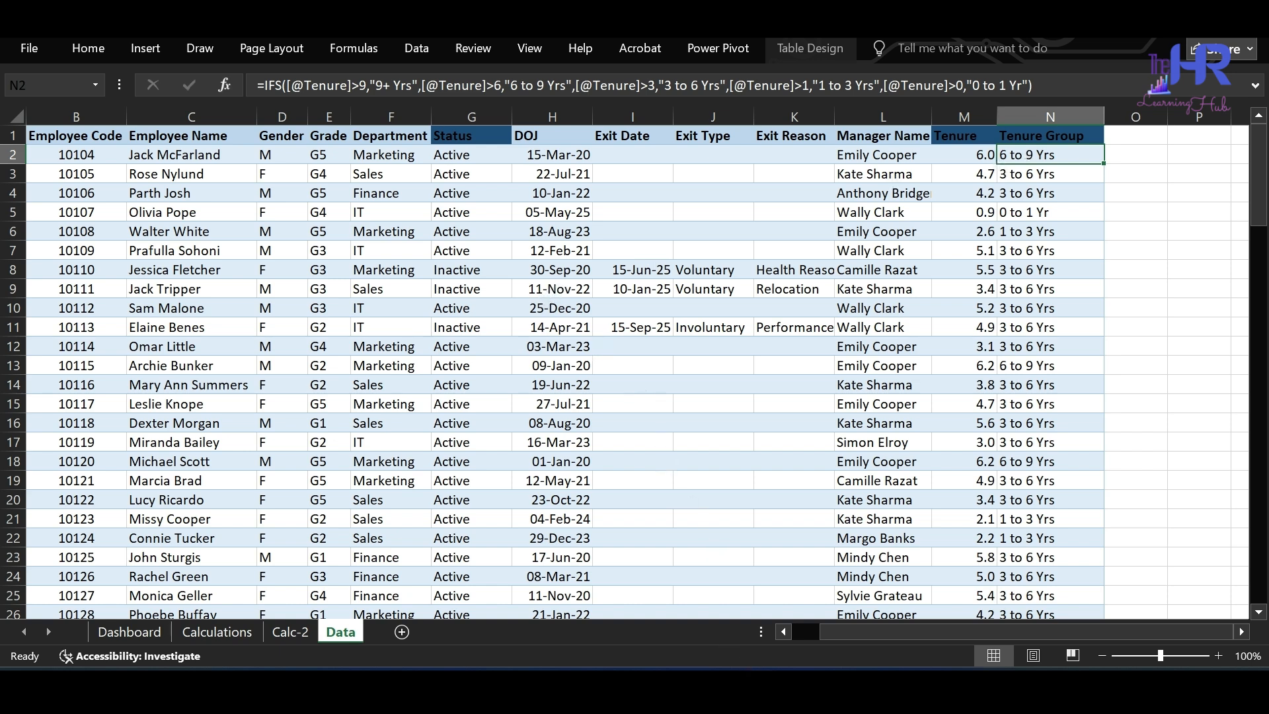
{"action": "left_click", "coordinate": [845, 577]}
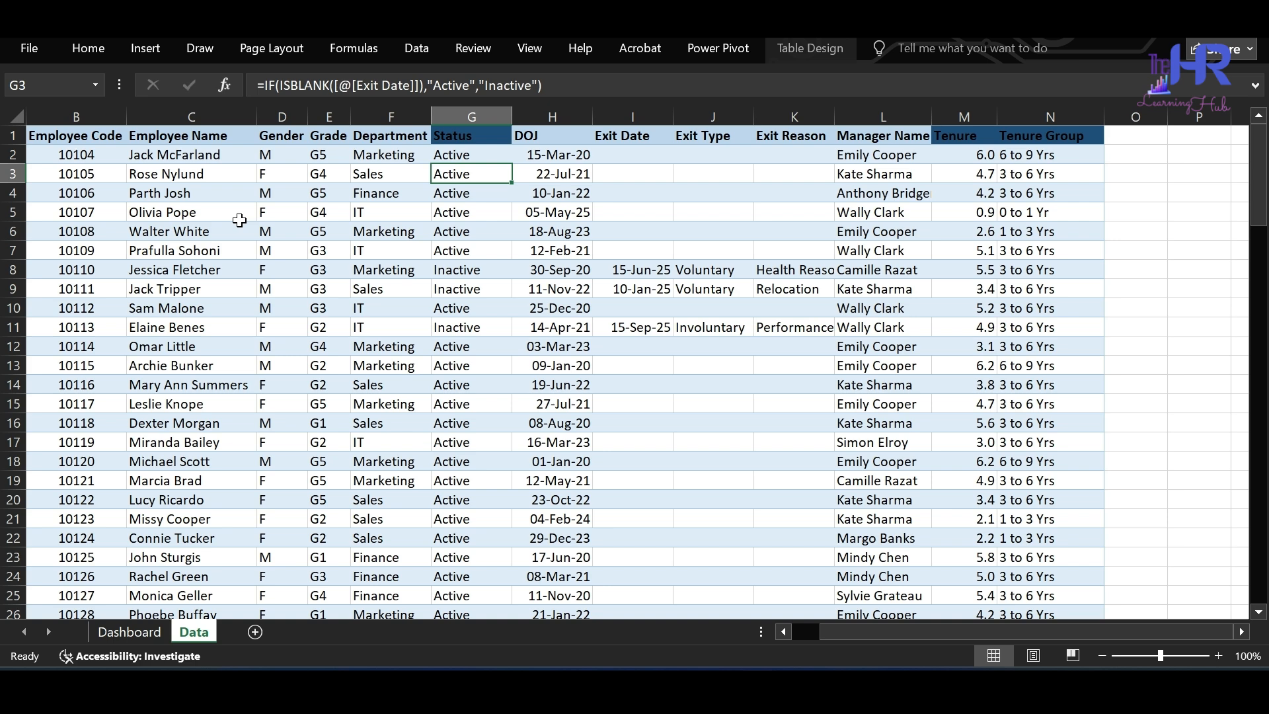
Step: Open the blank Dashboard sheet and check its gridlines display setting
{"action": "left_click", "coordinate": [129, 631]}
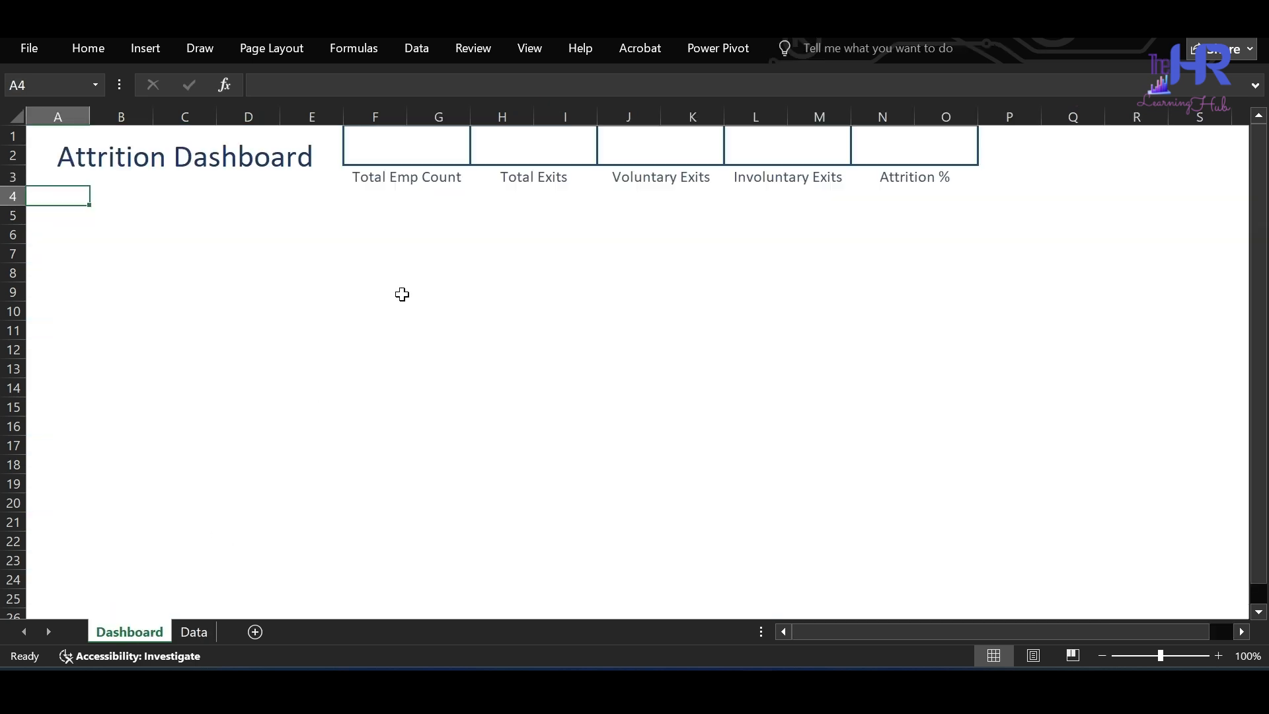
{"action": "left_click", "coordinate": [532, 51]}
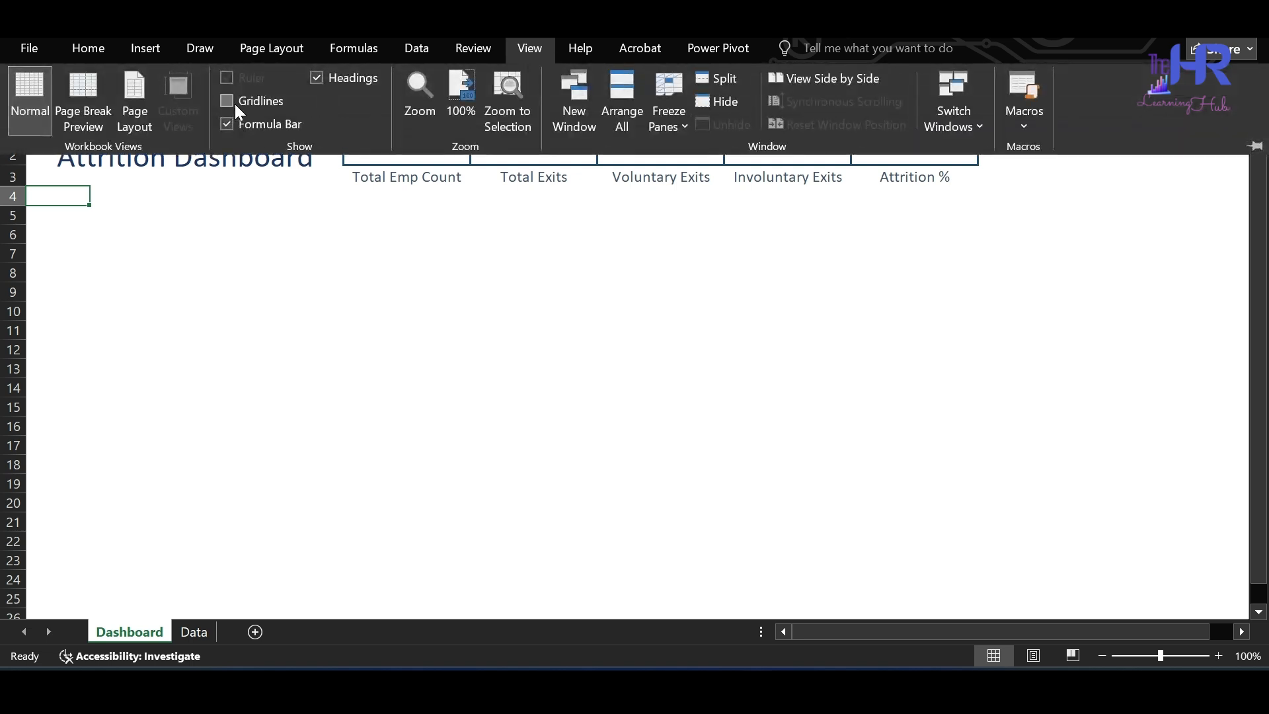
{"action": "left_click", "coordinate": [316, 224]}
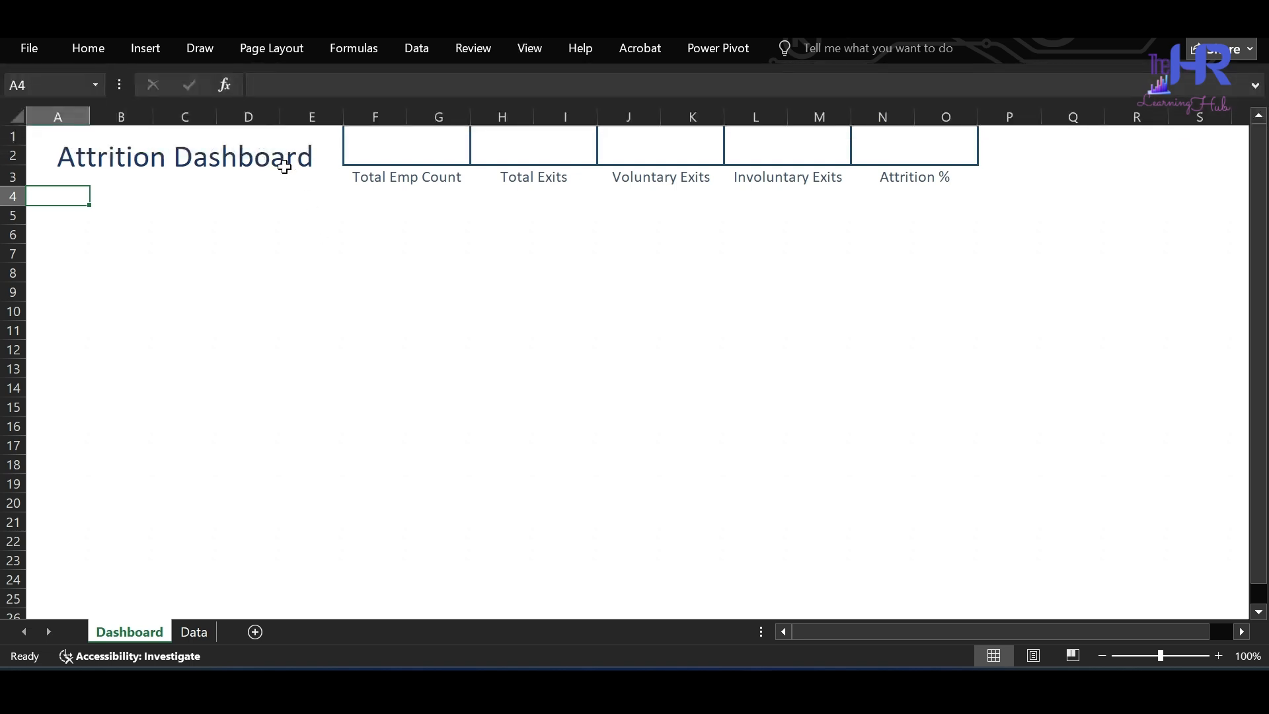
Step: Examine the Dashboard sheet's title, the empty Total Emp Count and Total Exits boxes, and the Total Emp Count label
{"action": "left_click", "coordinate": [386, 143]}
{"action": "left_click", "coordinate": [518, 142]}
{"action": "left_click", "coordinate": [320, 156]}
{"action": "left_click", "coordinate": [408, 171]}
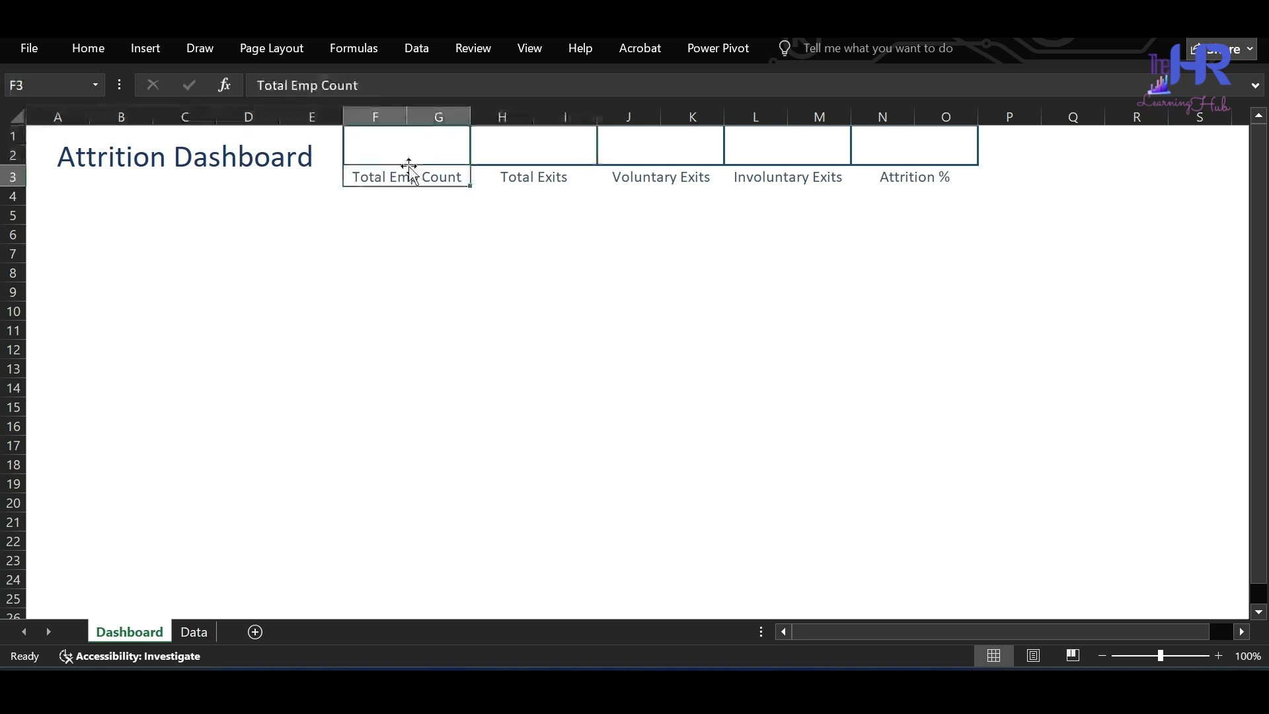
{"action": "left_click", "coordinate": [142, 196]}
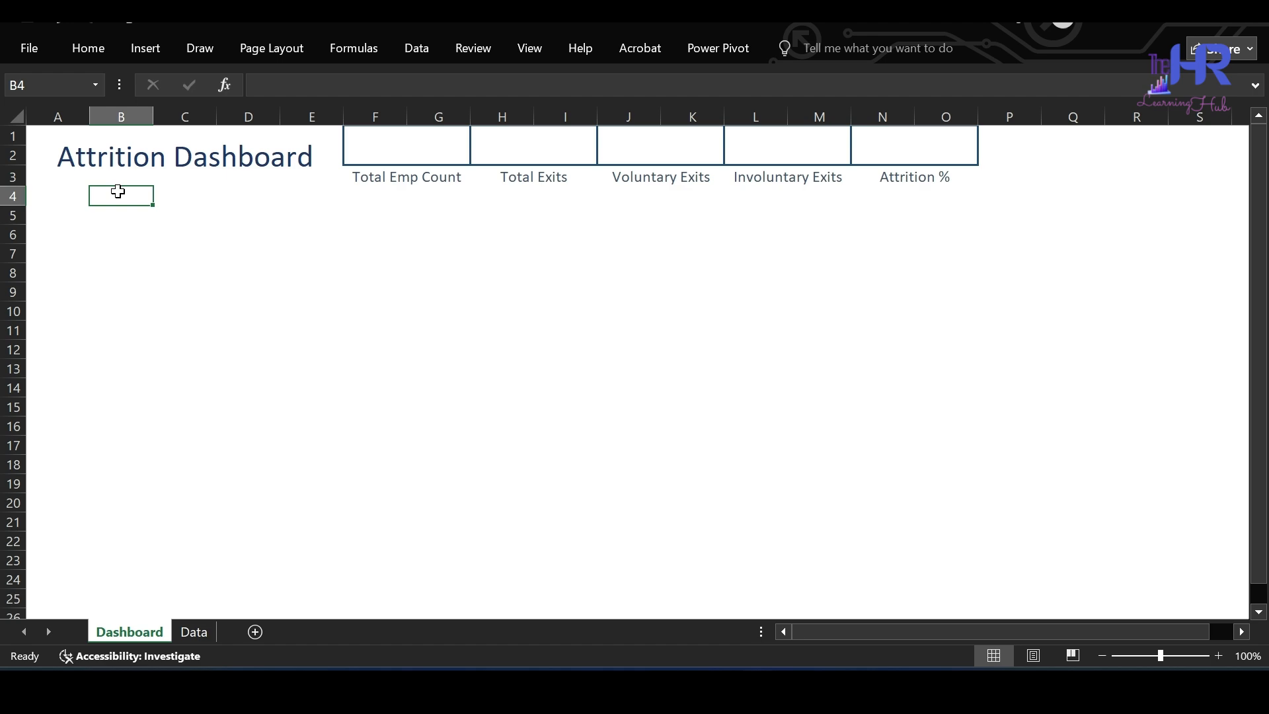
Step: Create a PivotTable from the Exit_Data table on a new worksheet, adding the data to the Data Model
{"action": "left_click", "coordinate": [193, 631]}
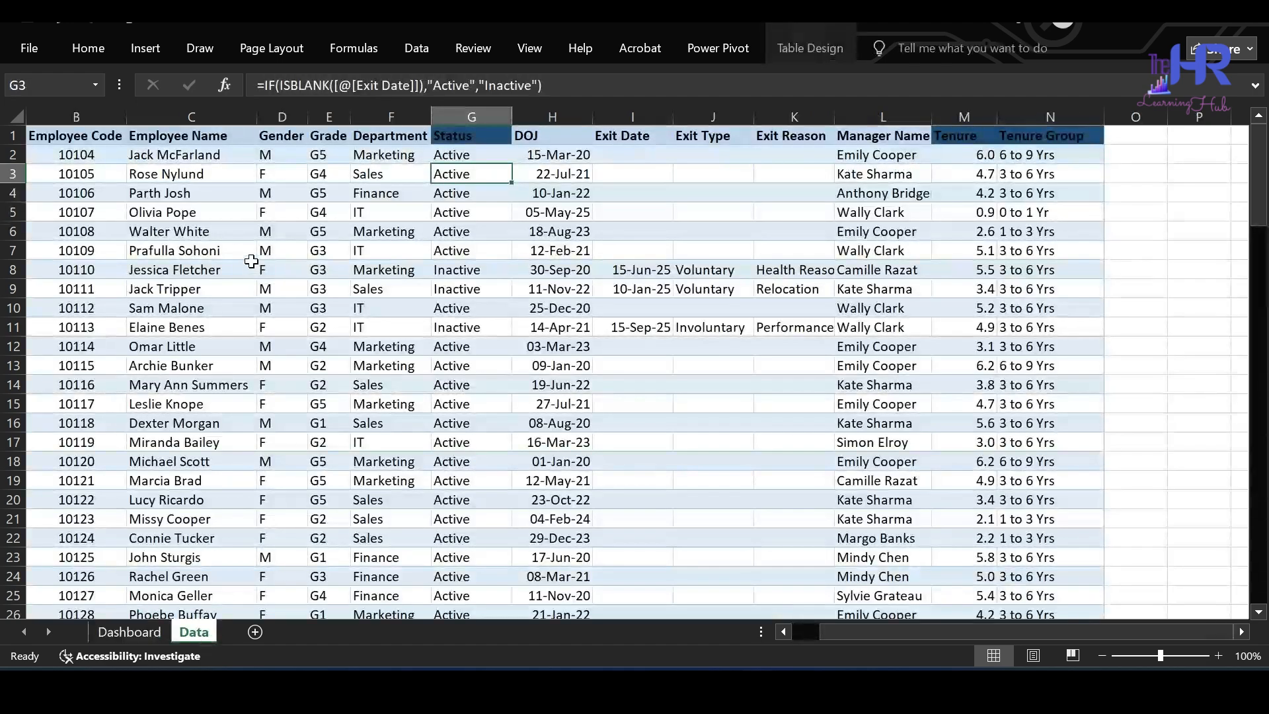
{"action": "left_click", "coordinate": [151, 53]}
{"action": "left_click", "coordinate": [46, 84]}
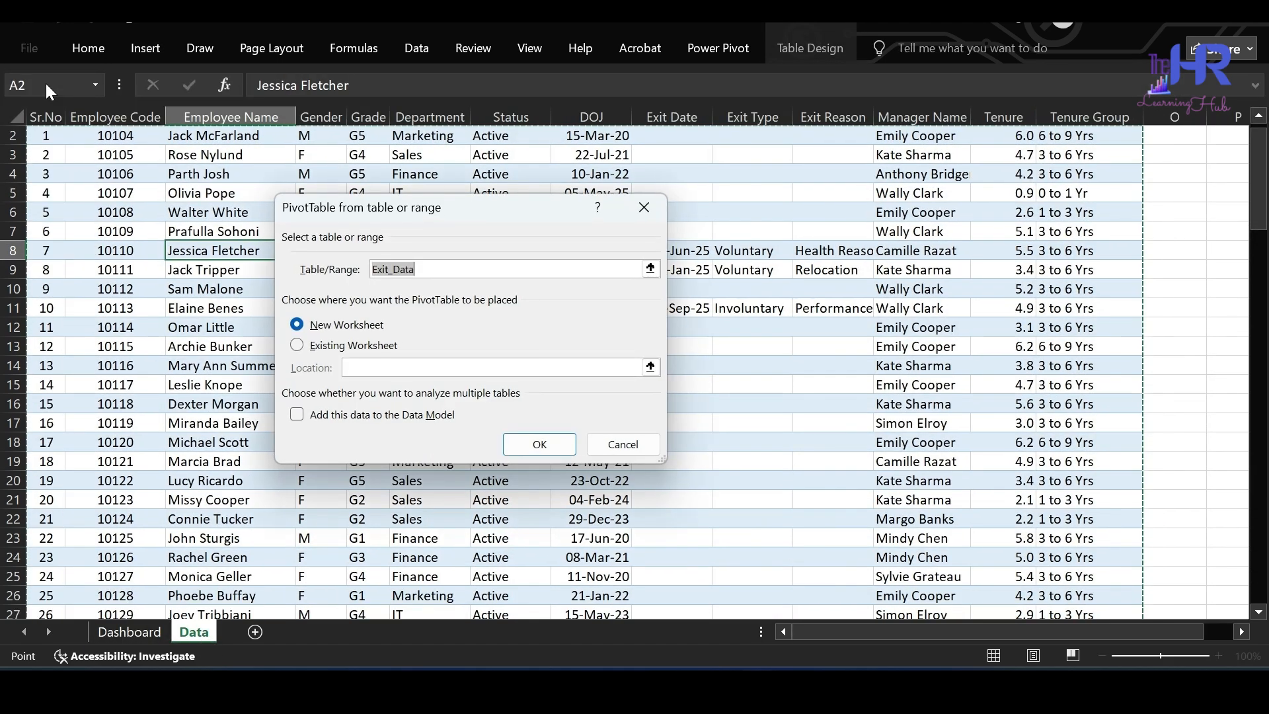
{"action": "left_click", "coordinate": [328, 416]}
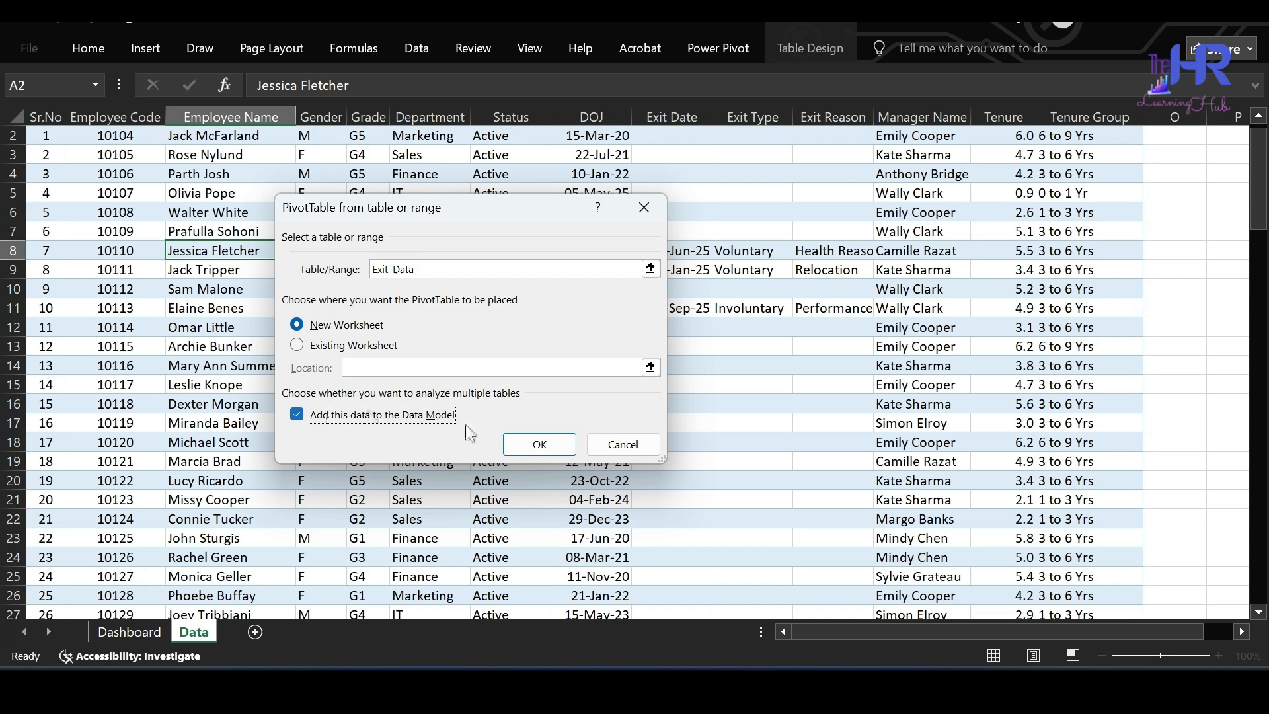
{"action": "left_click", "coordinate": [540, 445]}
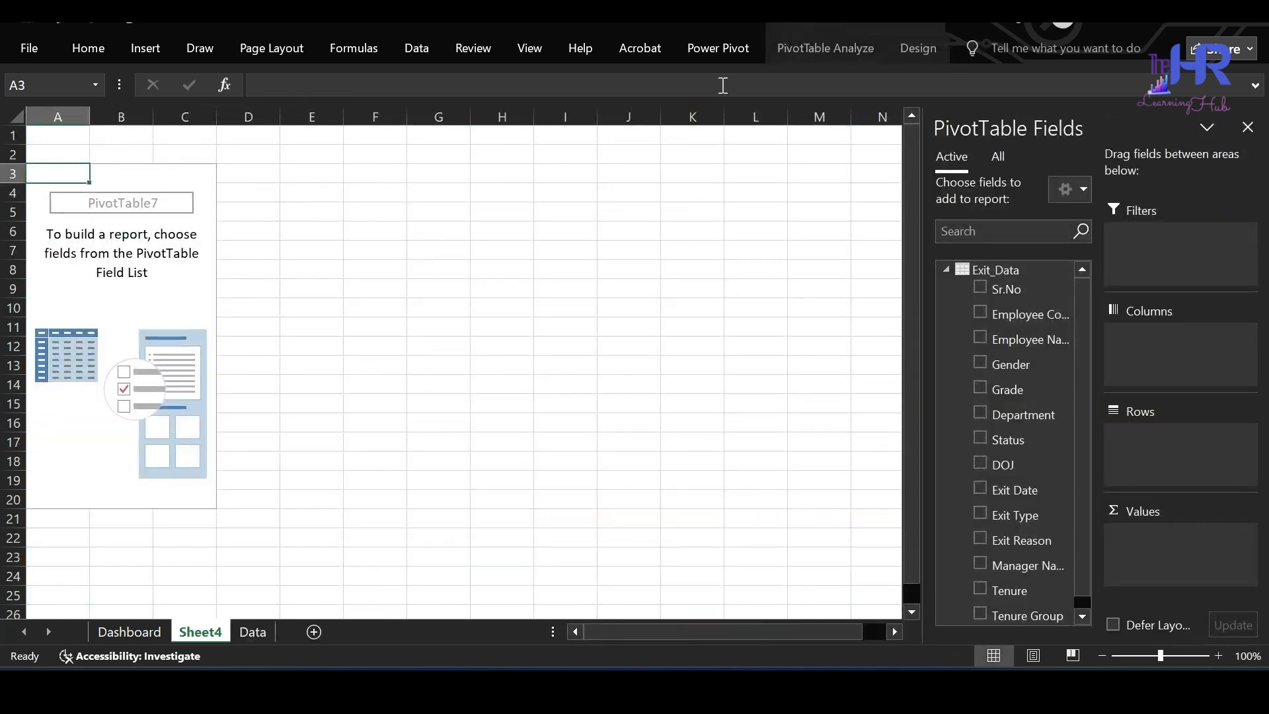
Step: Open the Power Pivot data model window for the Exit_Data table
{"action": "left_click", "coordinate": [718, 56]}
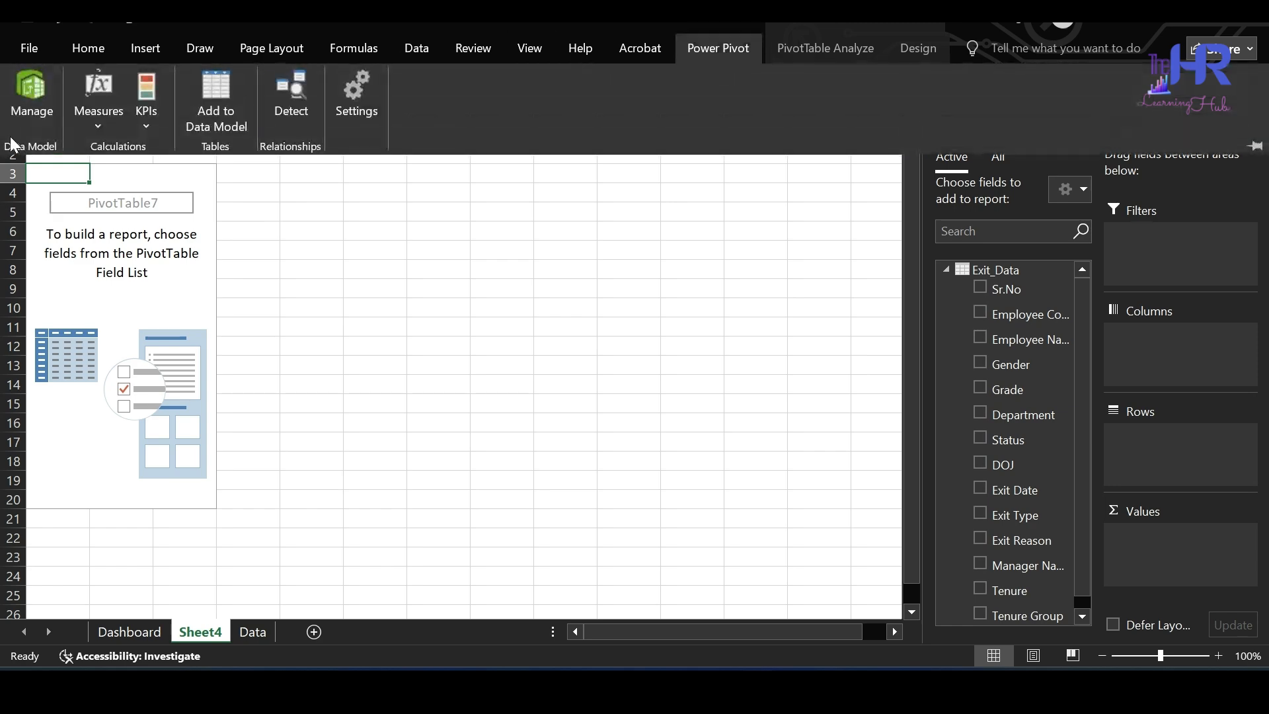
{"action": "left_click", "coordinate": [25, 115]}
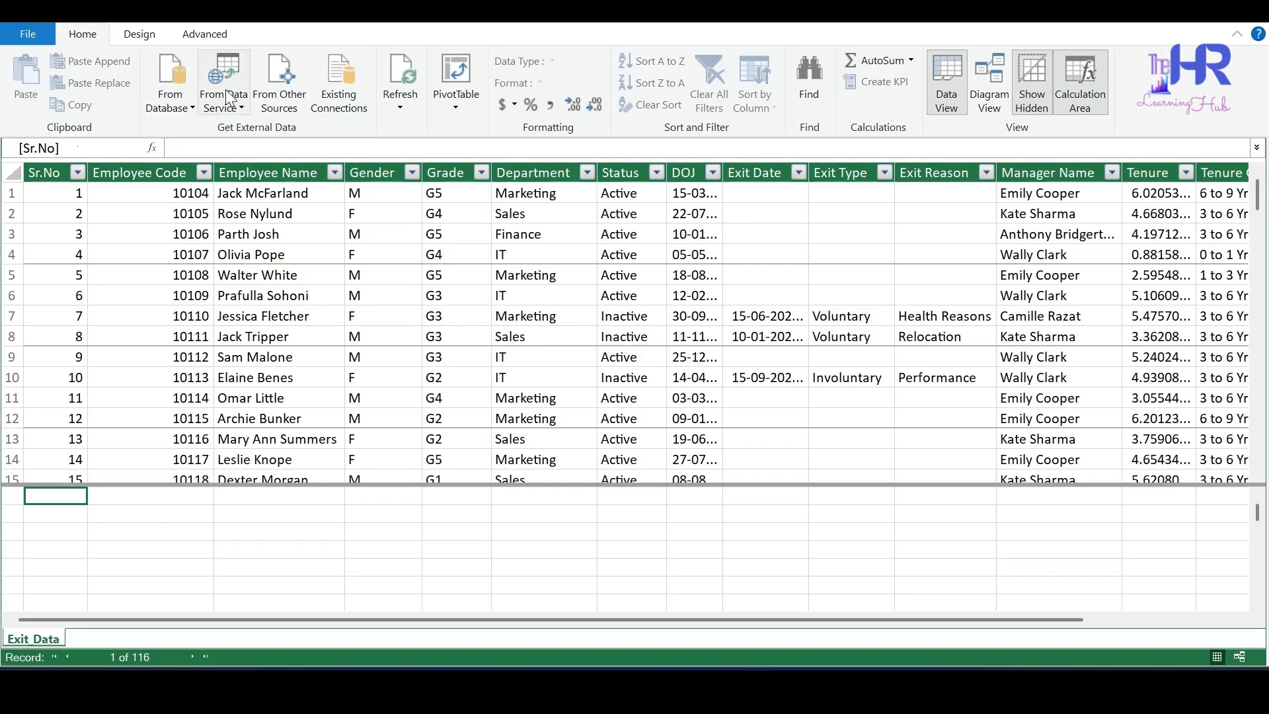
Step: Create a new Calendar date table in the data model
{"action": "left_click", "coordinate": [134, 36]}
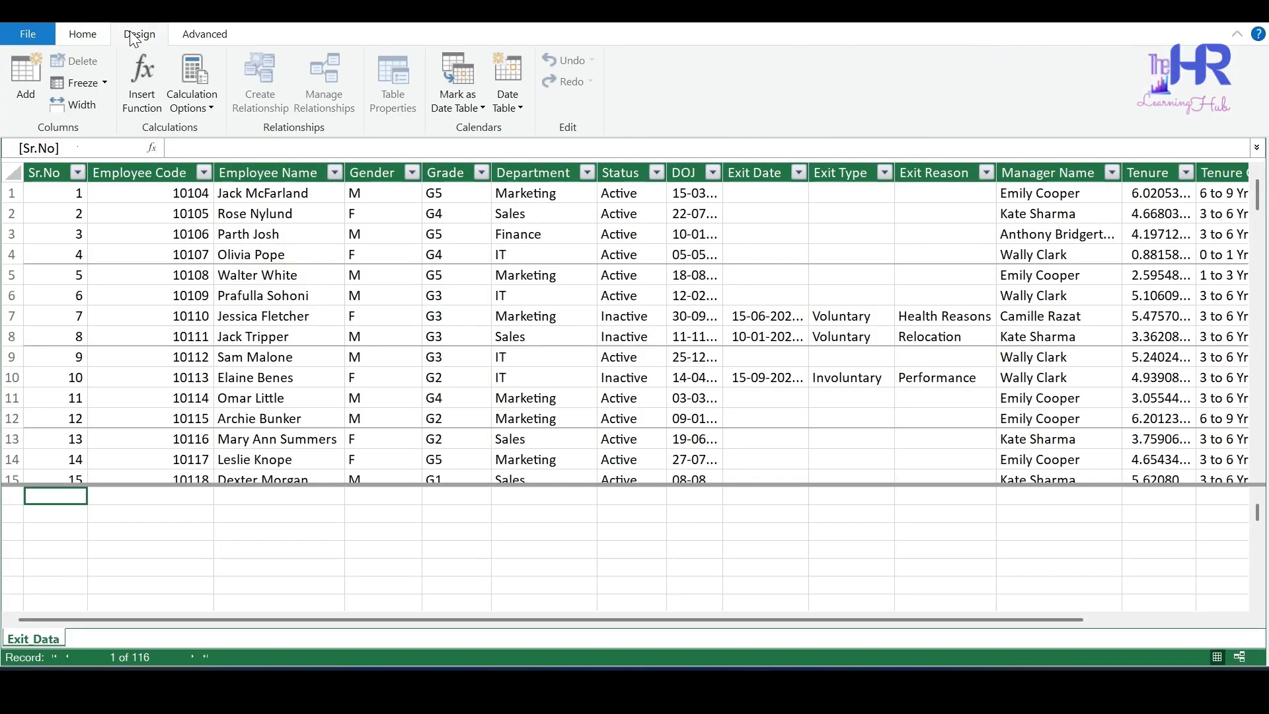
{"action": "left_click", "coordinate": [492, 98]}
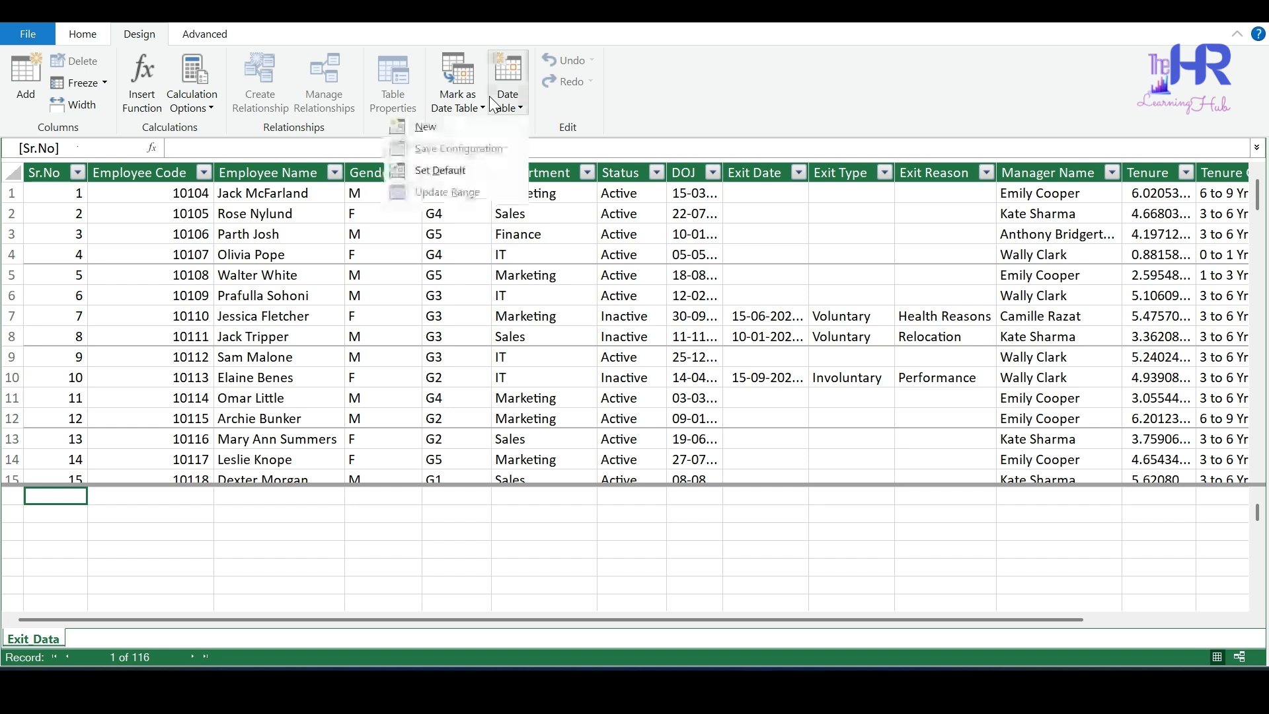
{"action": "left_click", "coordinate": [453, 129]}
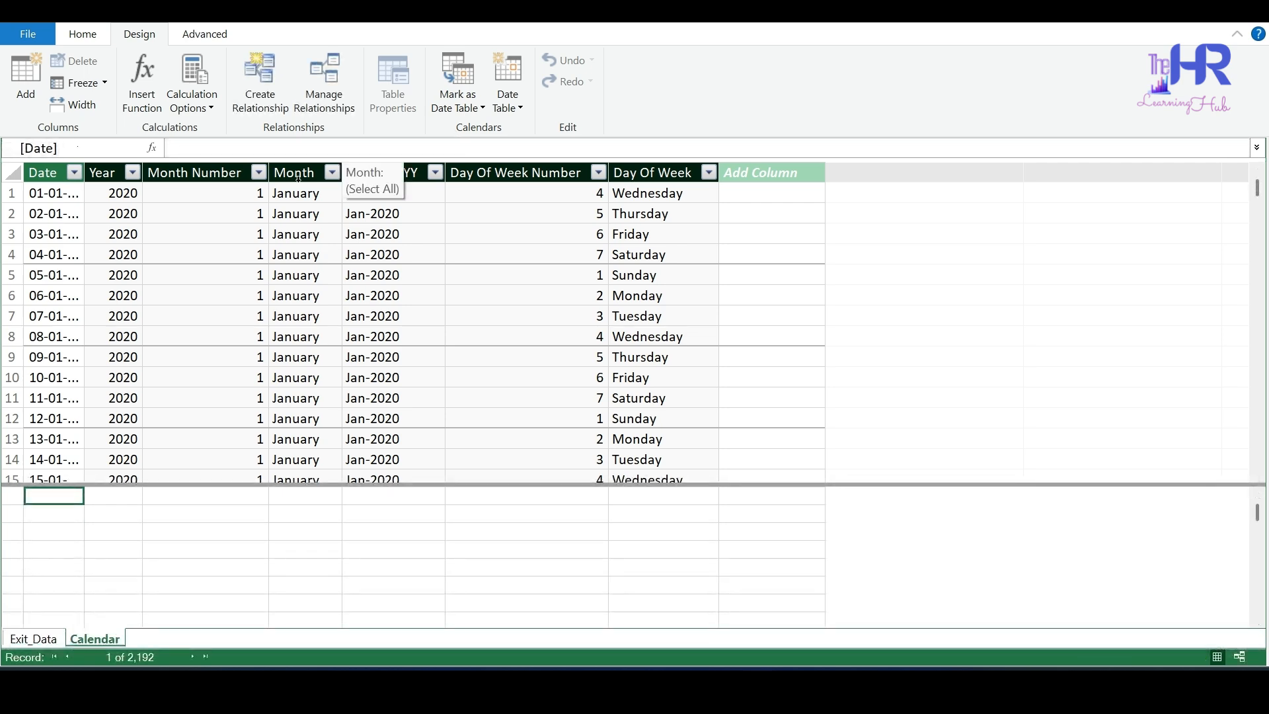
Step: Widen the Calendar table's Date column and check the first and last dates it covers
{"action": "left_click_drag", "start_coordinate": [85, 174], "coordinate": [120, 173]}
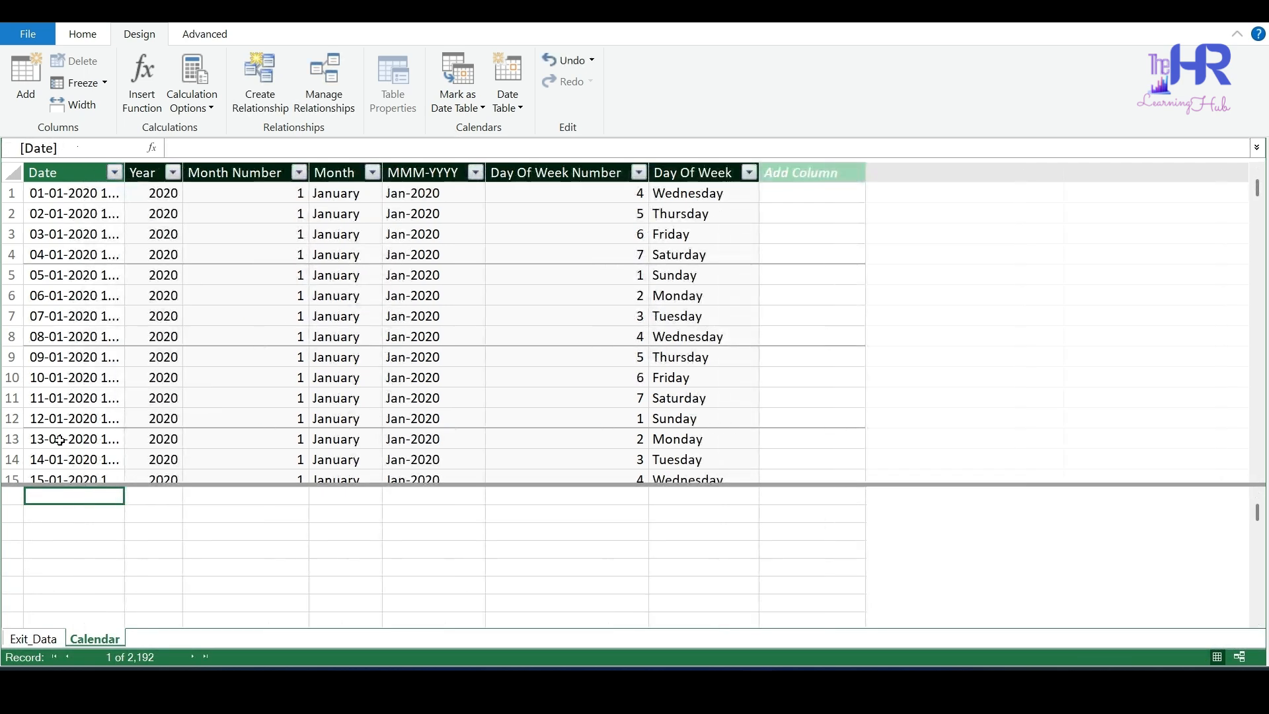
{"action": "scroll", "coordinate": [1108, 379], "scroll_direction": "down", "scroll_amount": 20}
{"action": "scroll", "coordinate": [1108, 379], "scroll_direction": "down", "scroll_amount": 20}
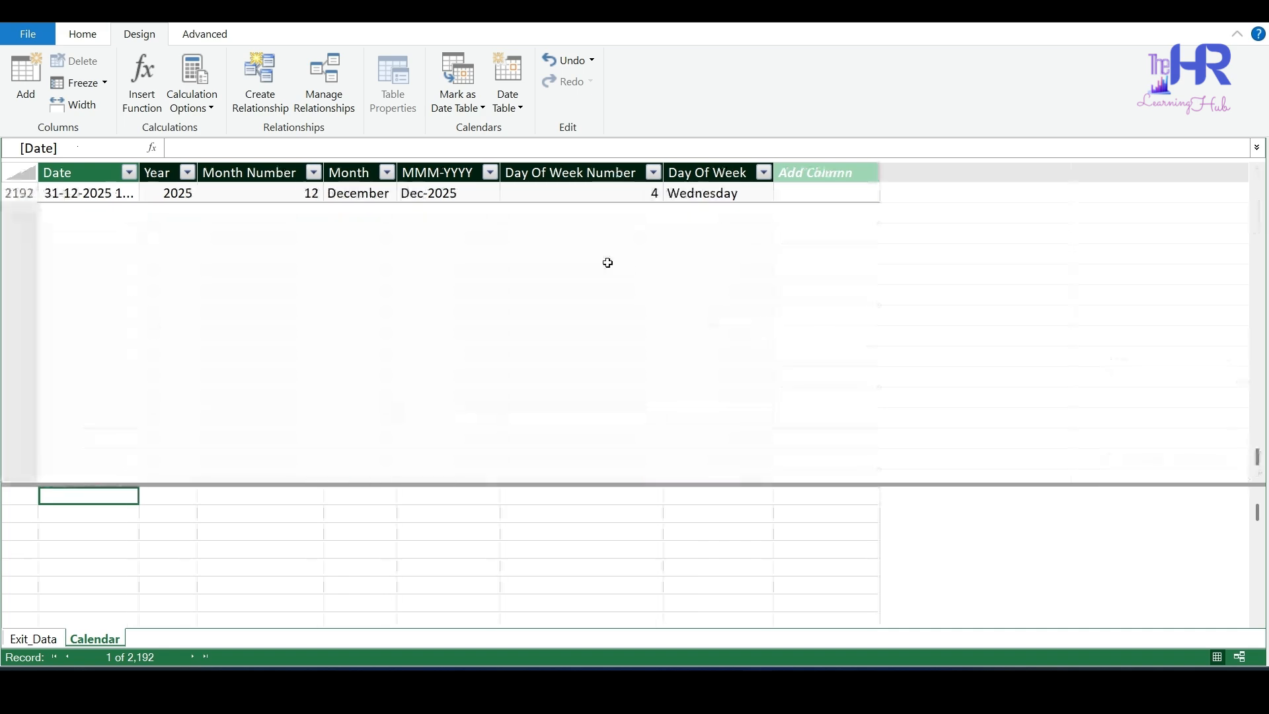
{"action": "scroll", "coordinate": [606, 260], "scroll_direction": "up", "scroll_amount": 3}
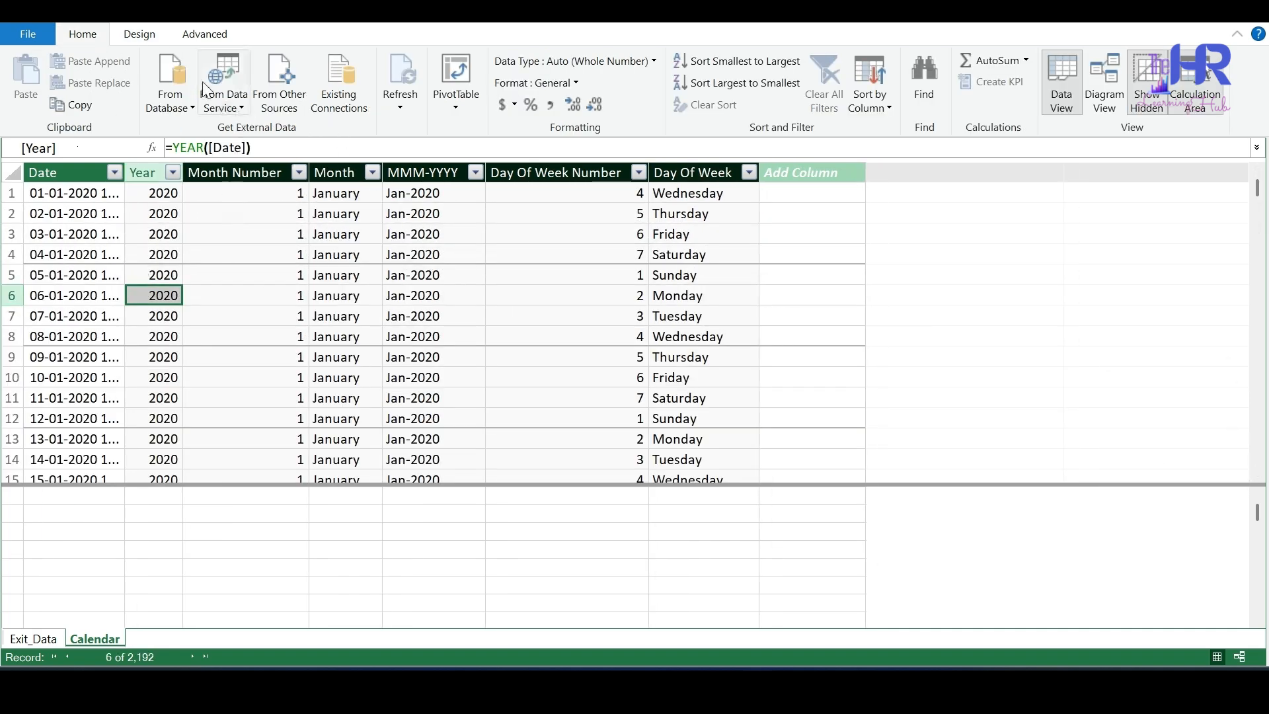
Step: Create an active relationship between the Calendar table's Date column and the Exit_Data table's Exit Date column
{"action": "left_click", "coordinate": [155, 31]}
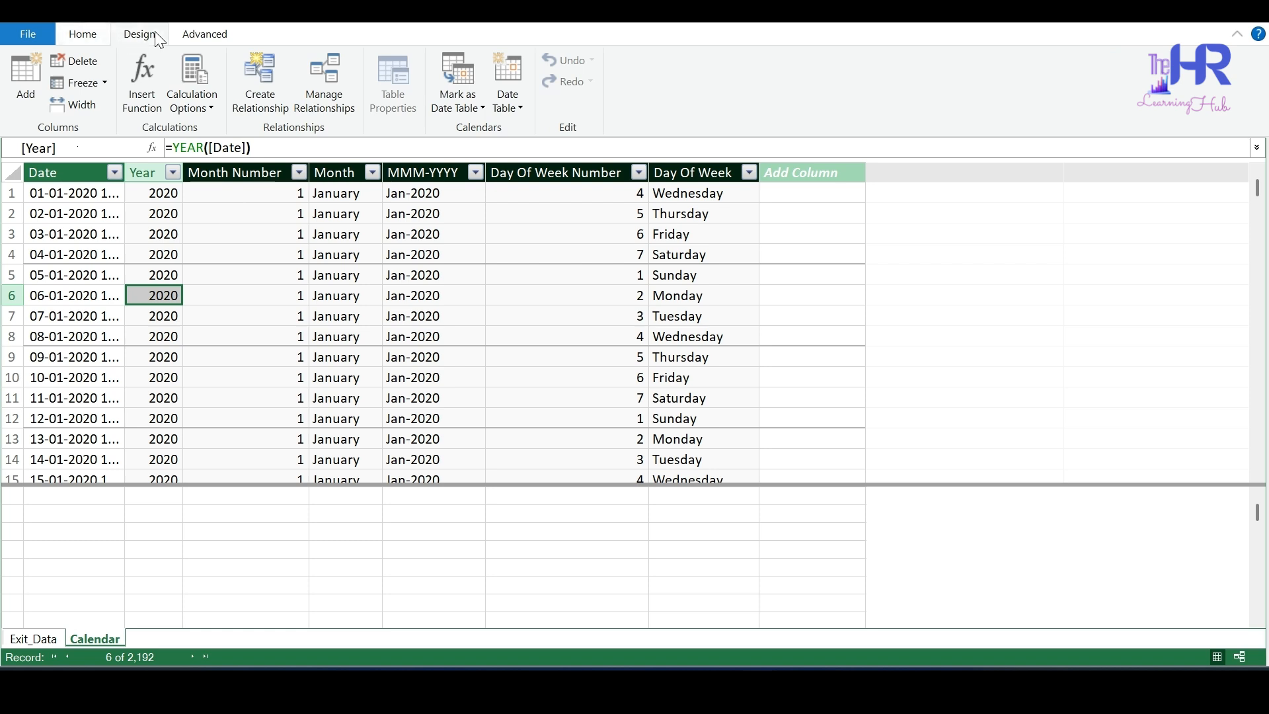
{"action": "left_click", "coordinate": [259, 79]}
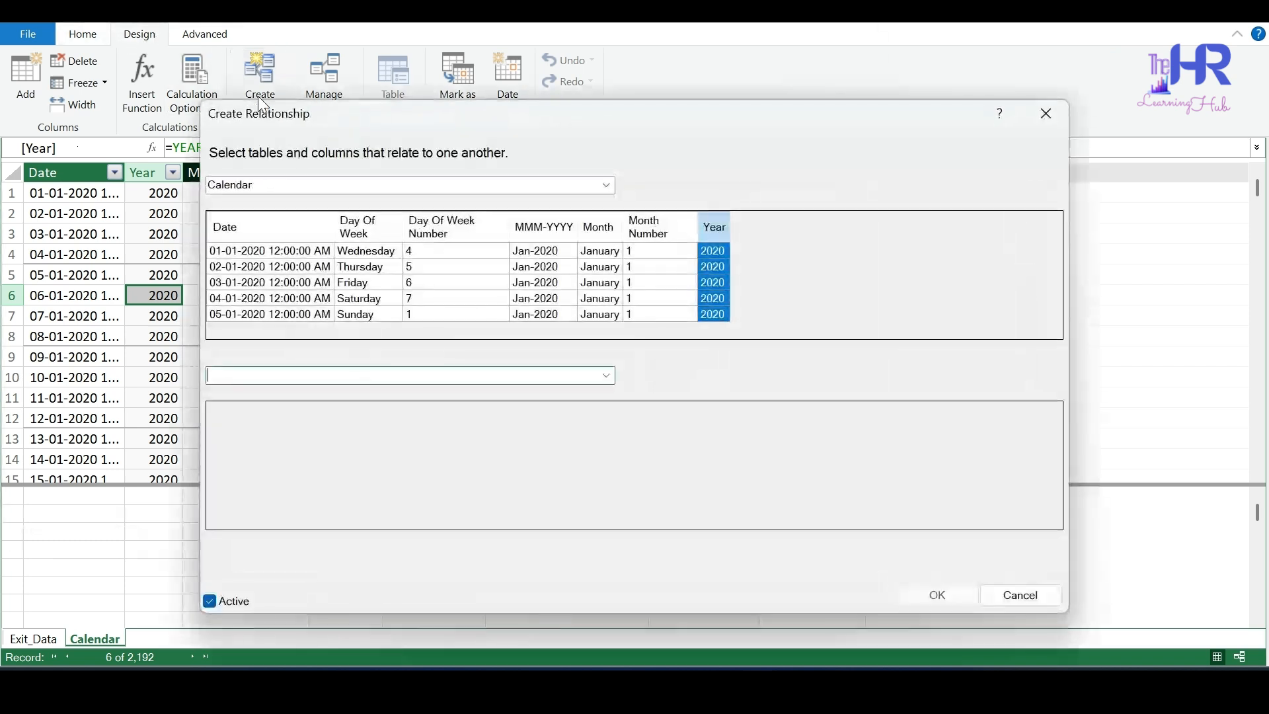
{"action": "left_click", "coordinate": [268, 228]}
{"action": "left_click", "coordinate": [606, 376]}
{"action": "left_click", "coordinate": [492, 391]}
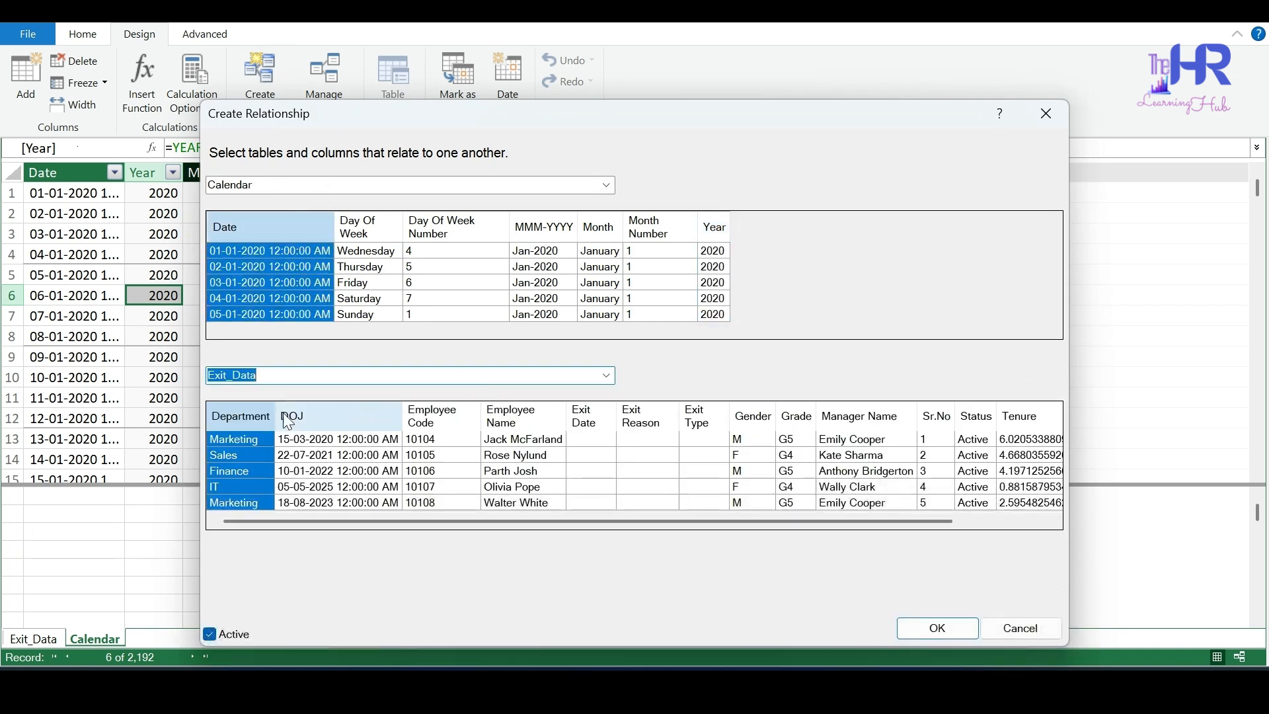
{"action": "left_click", "coordinate": [588, 416]}
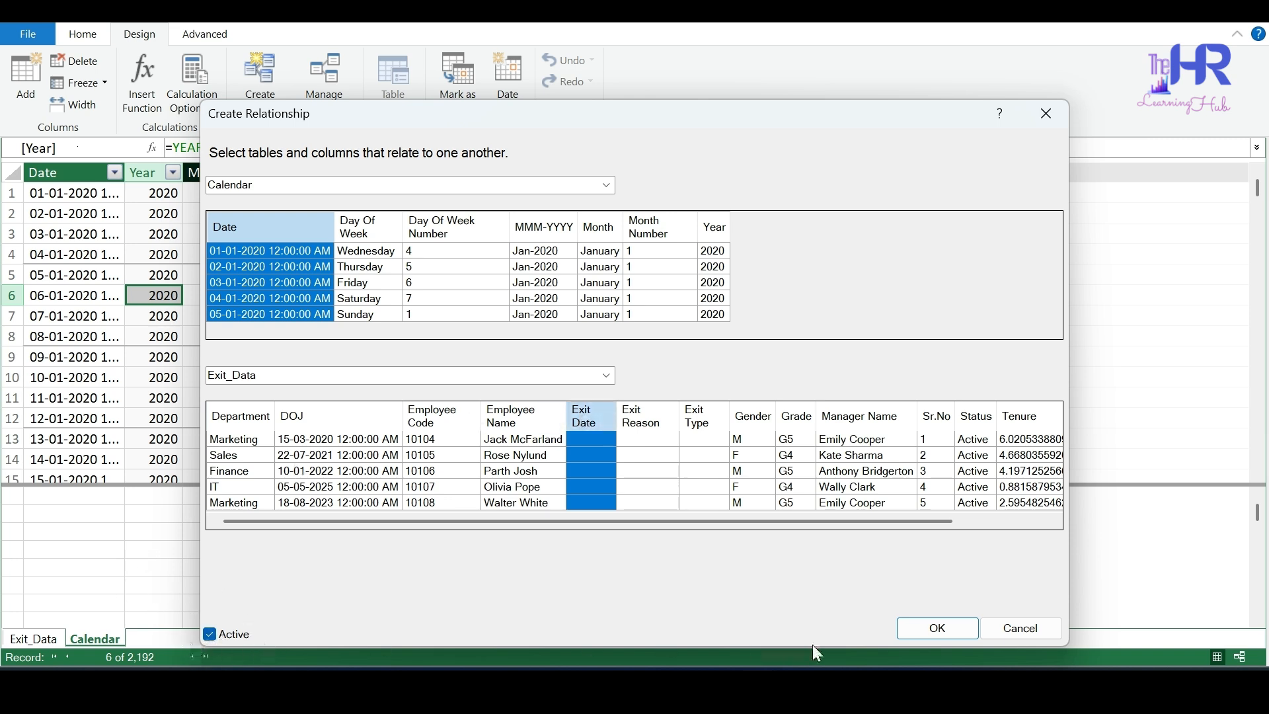
{"action": "left_click", "coordinate": [940, 634]}
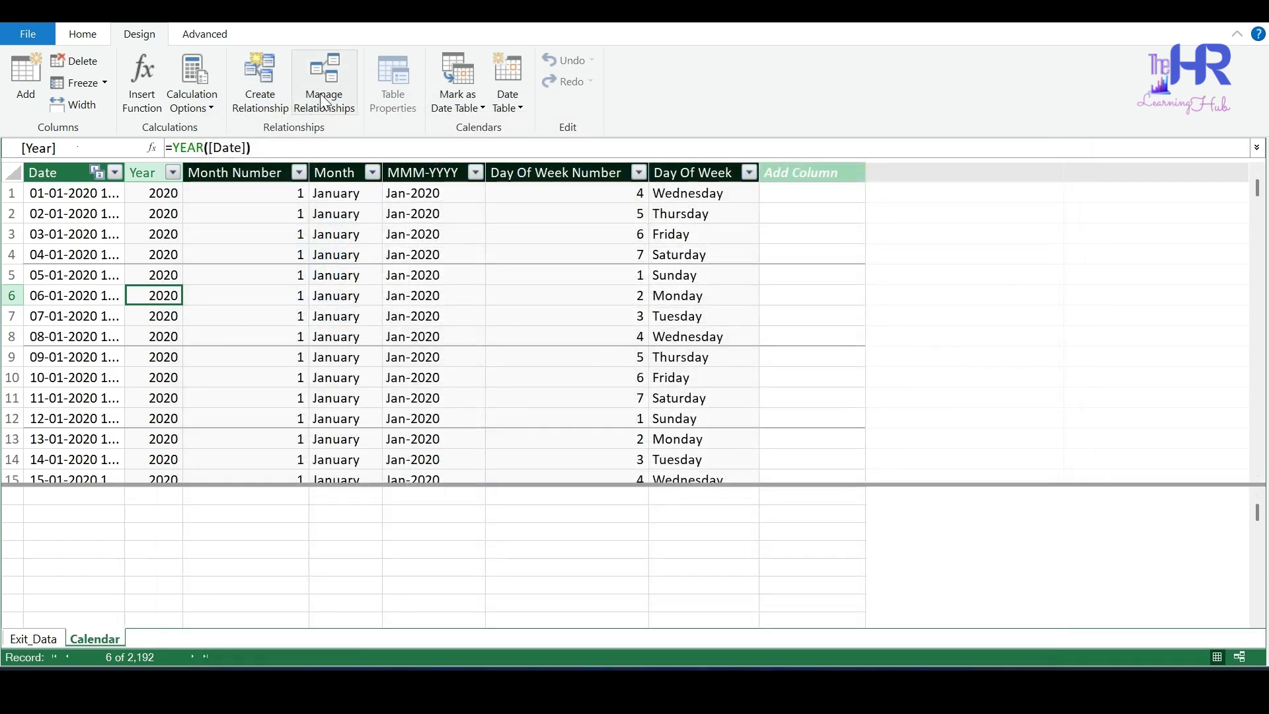
Step: Create a second relationship between the Calendar table's Date column and the Exit_Data table's DOJ column
{"action": "left_click", "coordinate": [281, 84]}
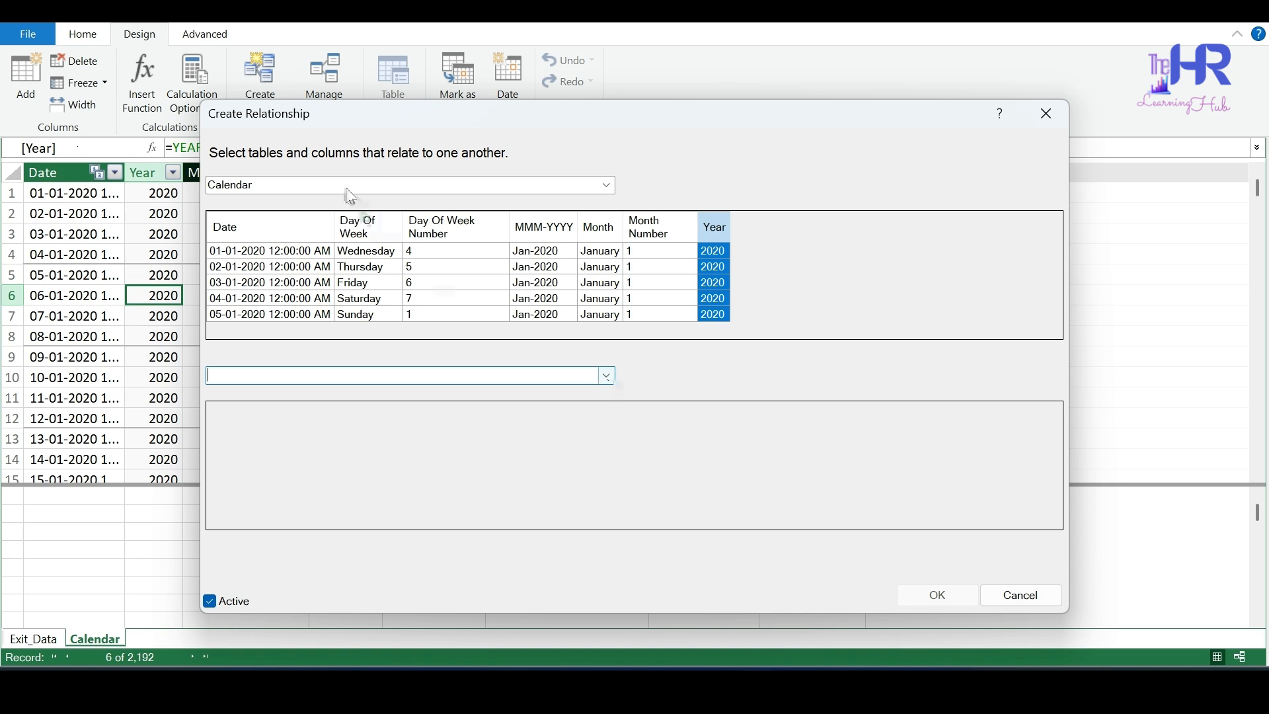
{"action": "left_click", "coordinate": [290, 231]}
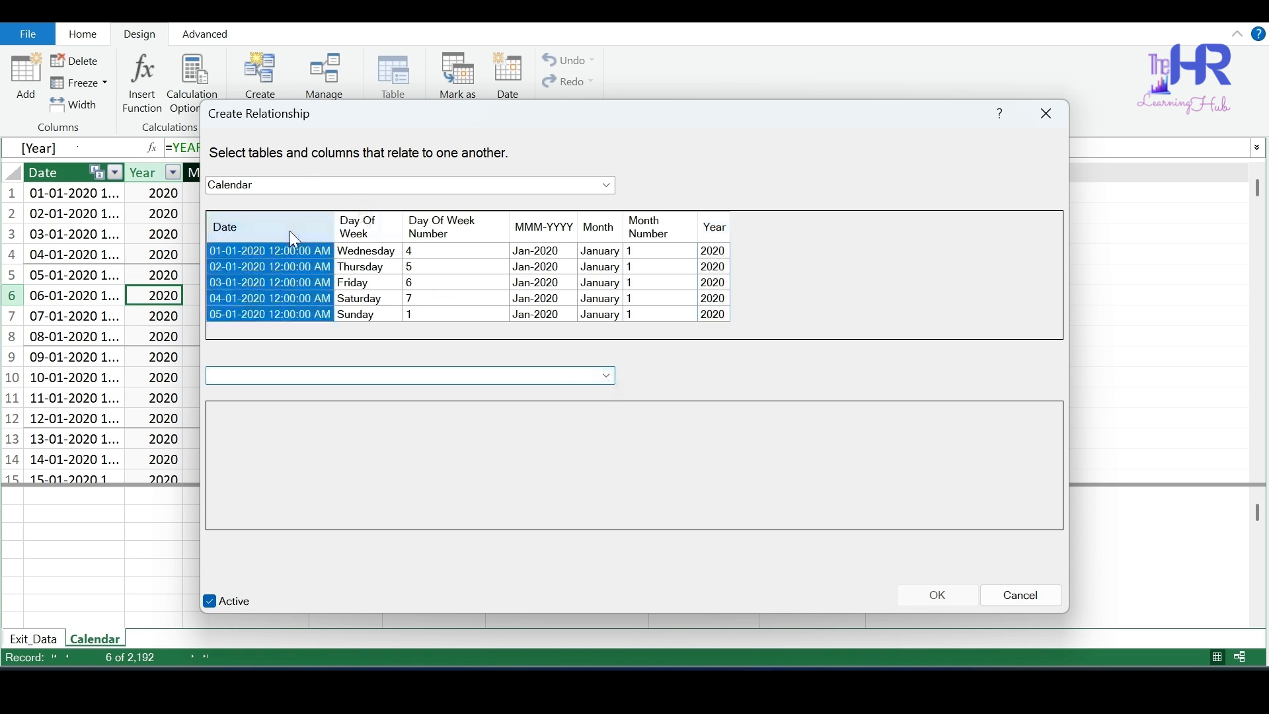
{"action": "left_click", "coordinate": [608, 375]}
{"action": "left_click", "coordinate": [481, 390]}
{"action": "left_click", "coordinate": [320, 428]}
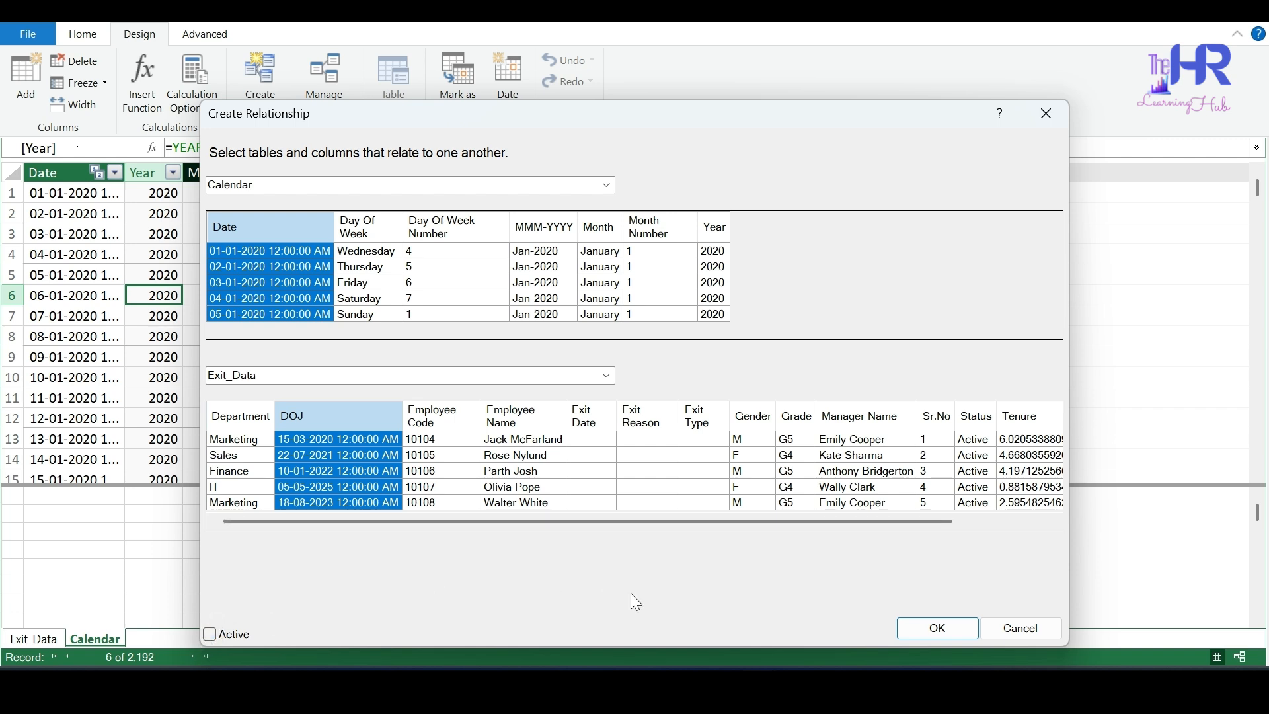
{"action": "left_click", "coordinate": [938, 627]}
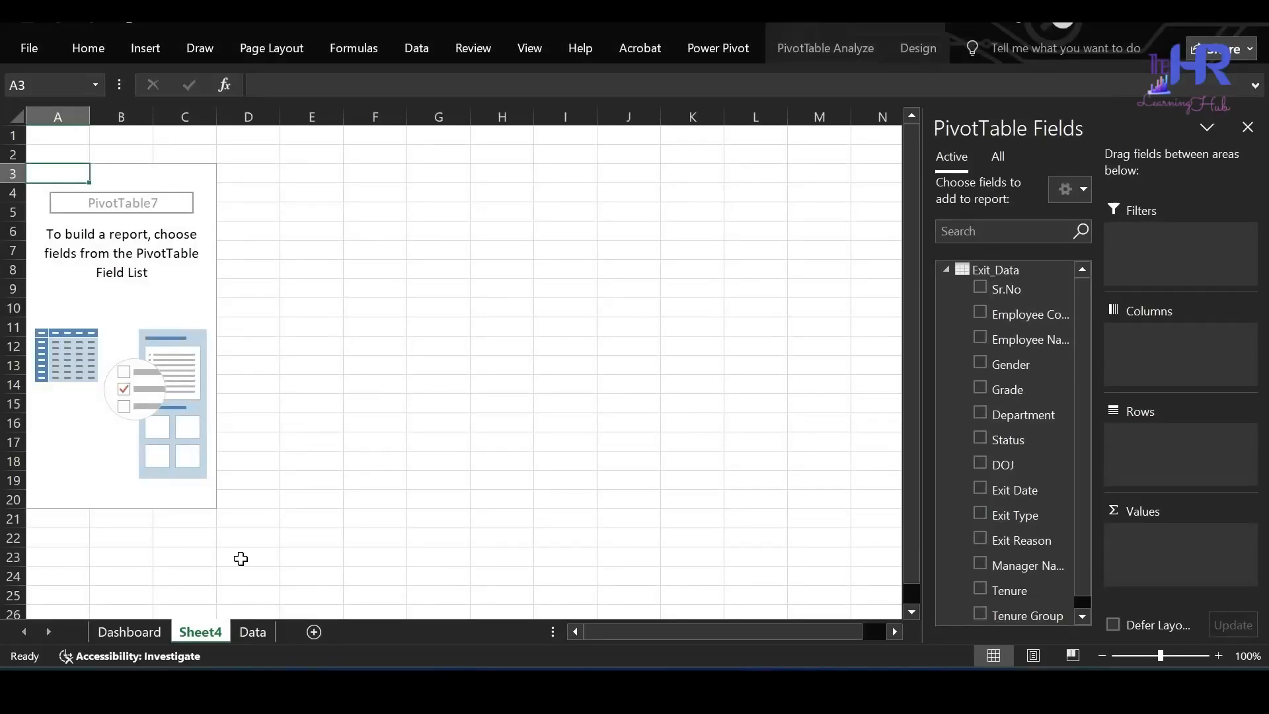
Step: Switch back to the Excel workbook and rename the new PivotTable sheet as Calculations
{"action": "double_click", "coordinate": [201, 632]}
{"action": "type", "text": "Cal"}
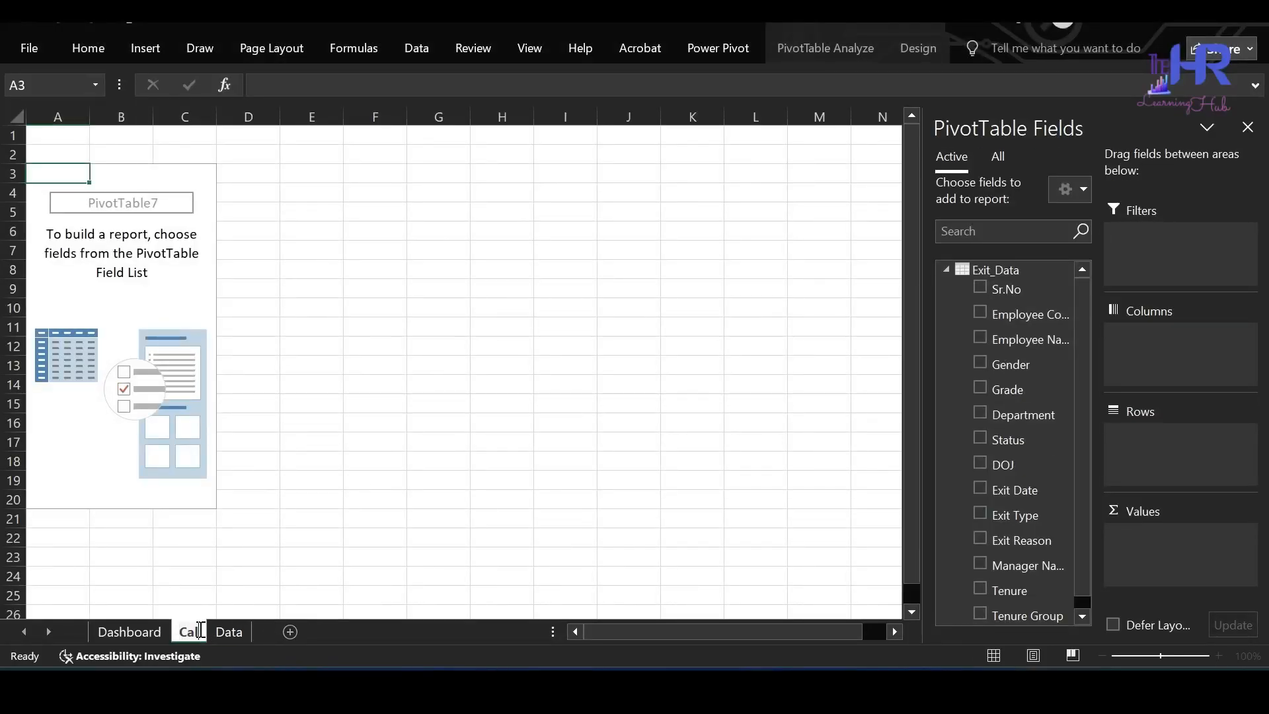
{"action": "type", "text": "culations"}
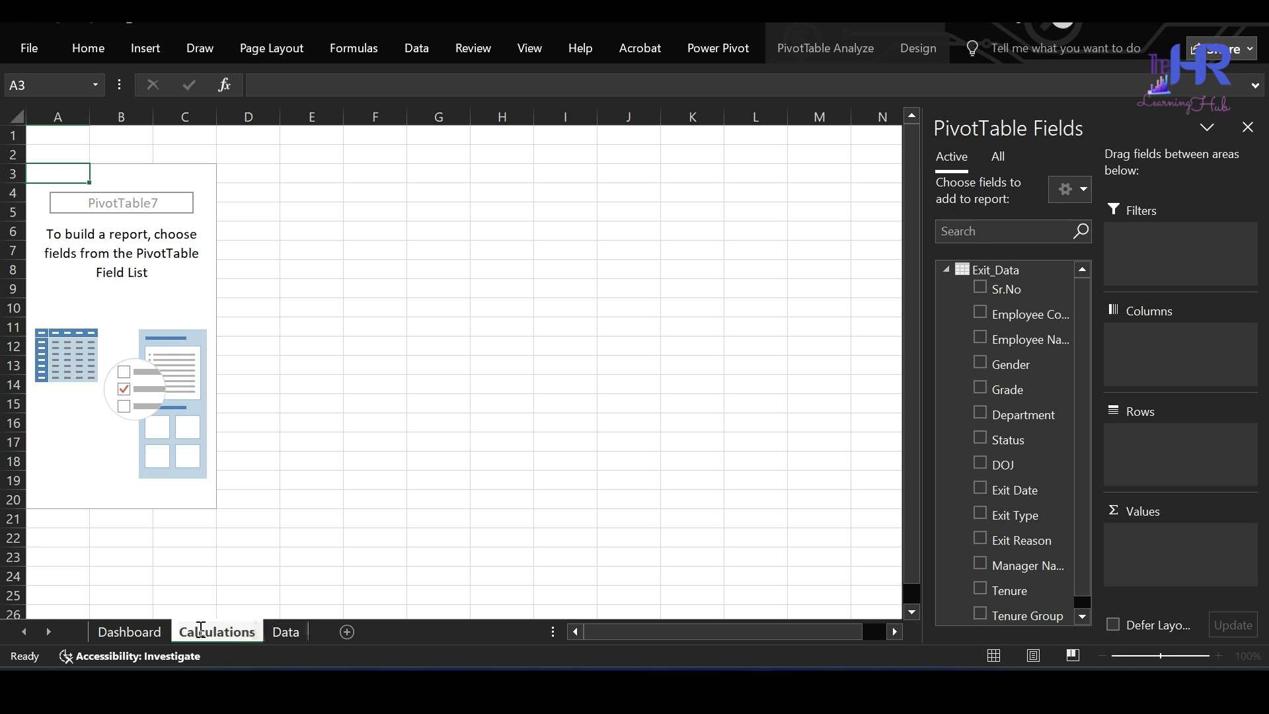
{"action": "left_click", "coordinate": [224, 443]}
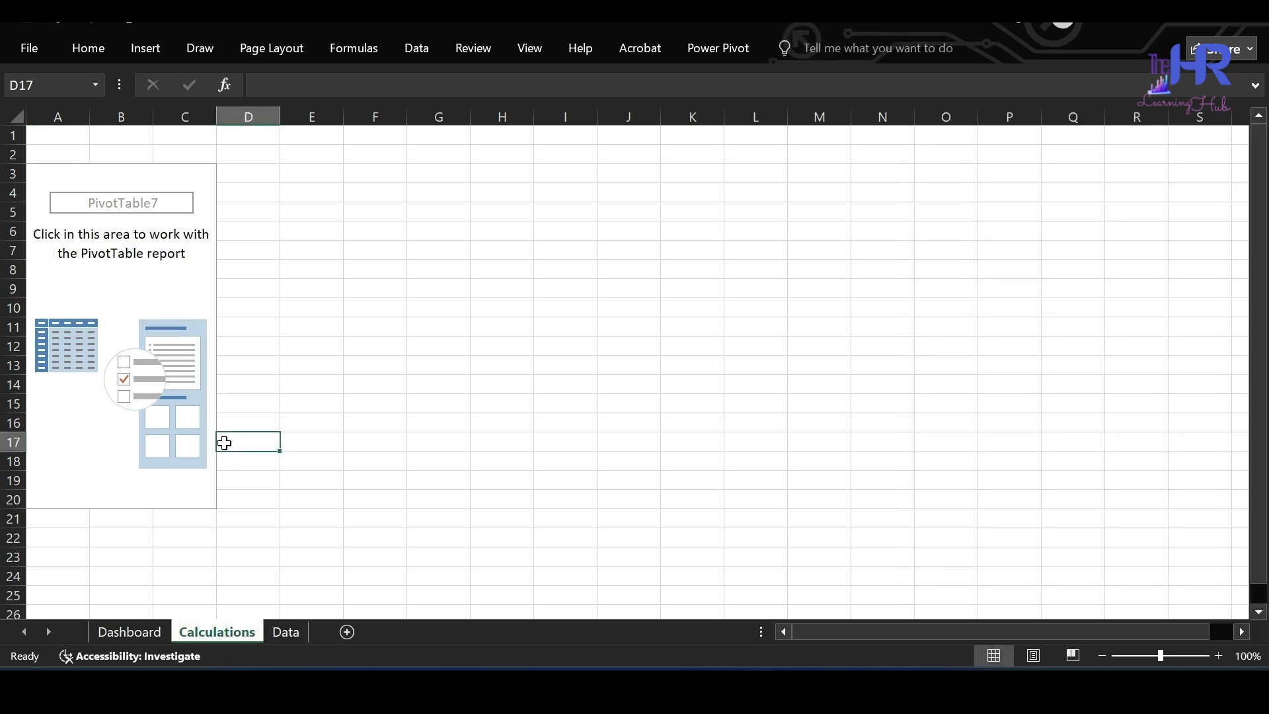
{"action": "left_click", "coordinate": [311, 288]}
Step: Build the PivotTable with a count of Employee Name as values and a Status filter set to Active
{"action": "left_click", "coordinate": [168, 273]}
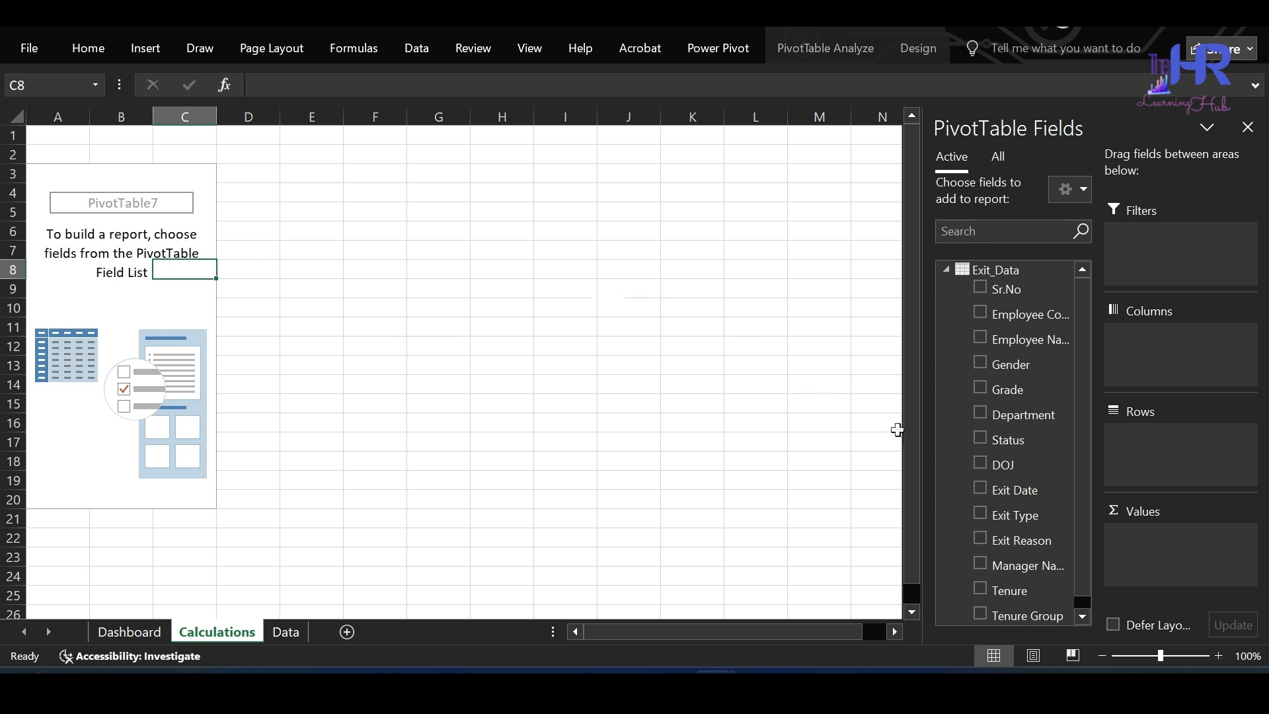
{"action": "left_click_drag", "start_coordinate": [1008, 439], "coordinate": [1171, 271]}
{"action": "left_click_drag", "start_coordinate": [1031, 338], "coordinate": [1175, 557]}
{"action": "left_click", "coordinate": [217, 136]}
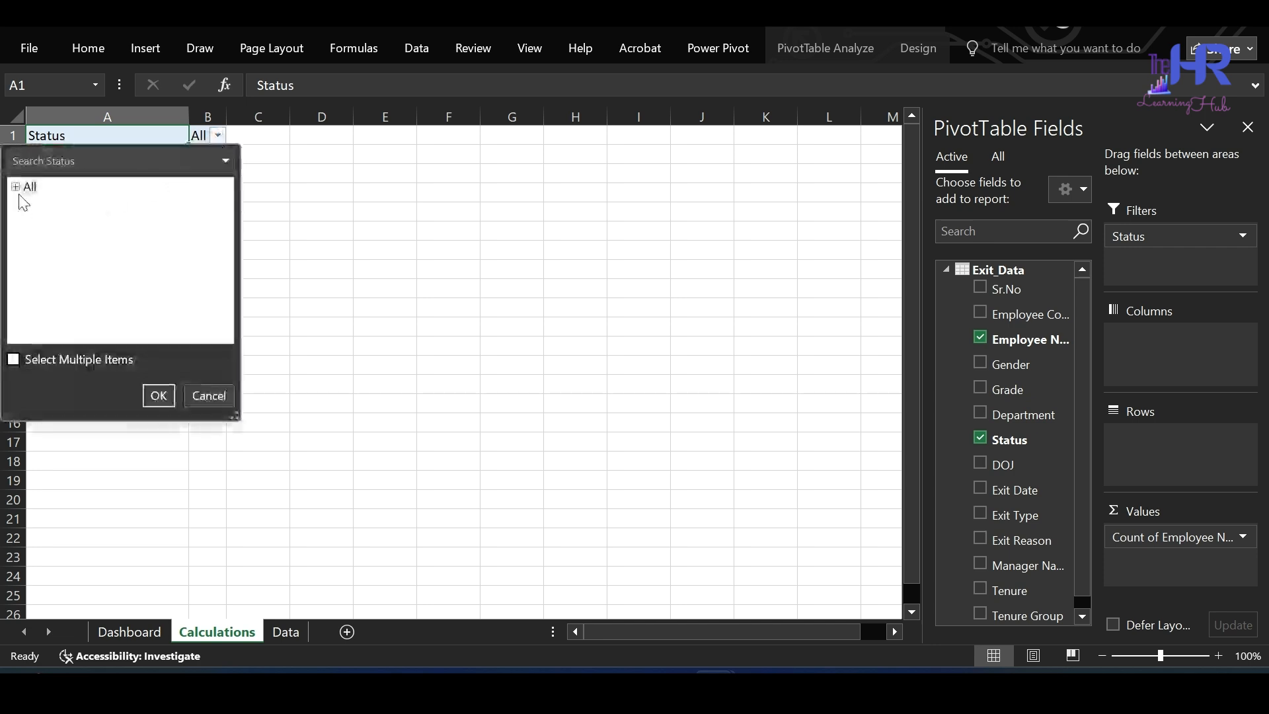
{"action": "left_click", "coordinate": [43, 206]}
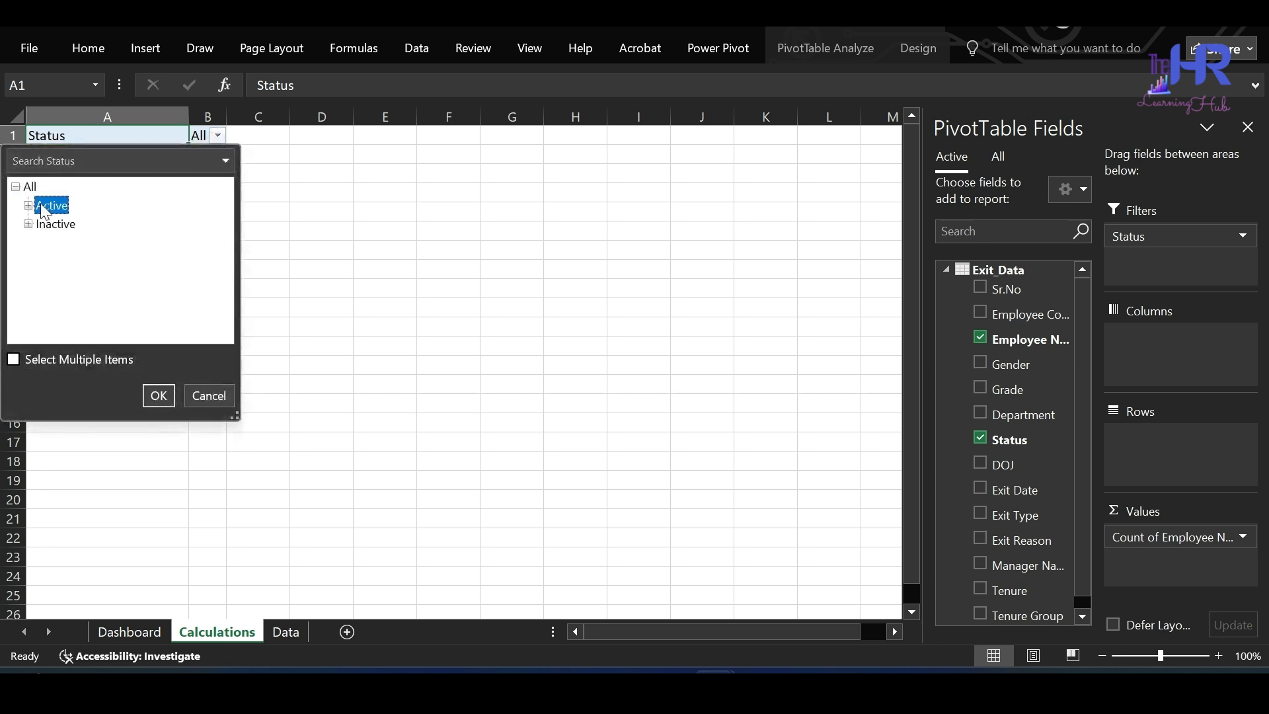
{"action": "left_click", "coordinate": [159, 395]}
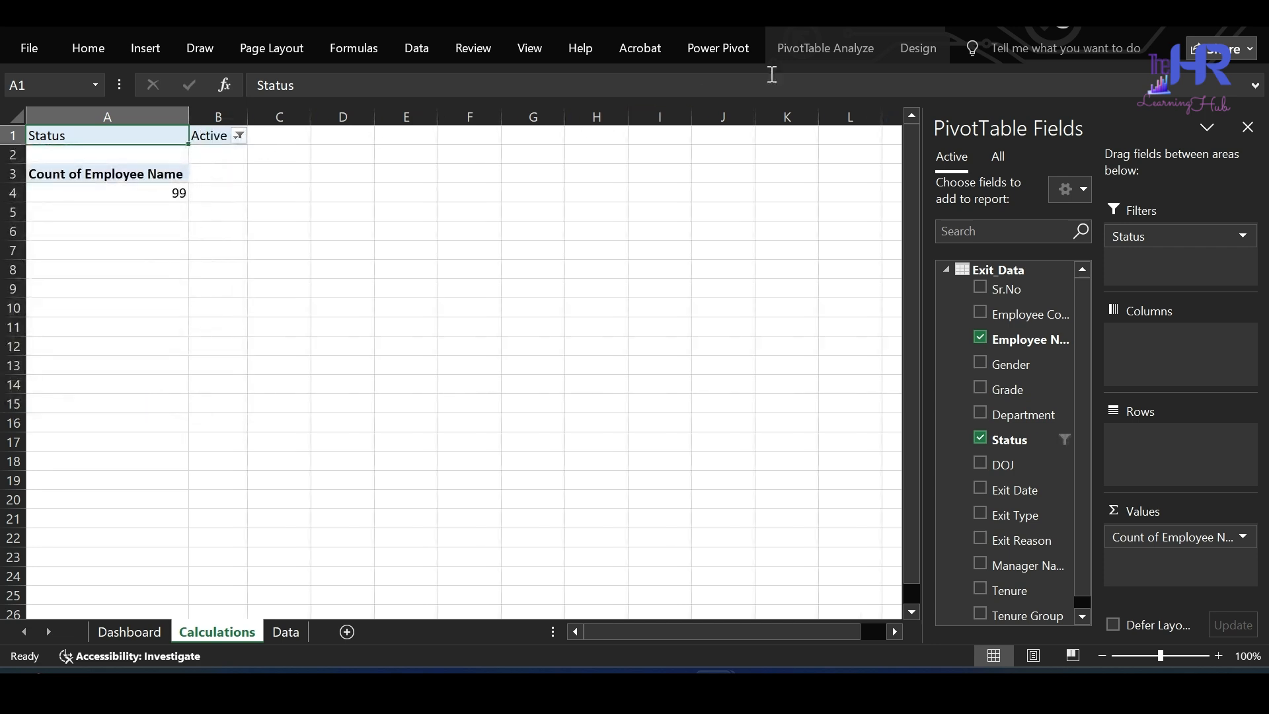
Step: Name the active-employee PivotTable Total
{"action": "left_click", "coordinate": [825, 52]}
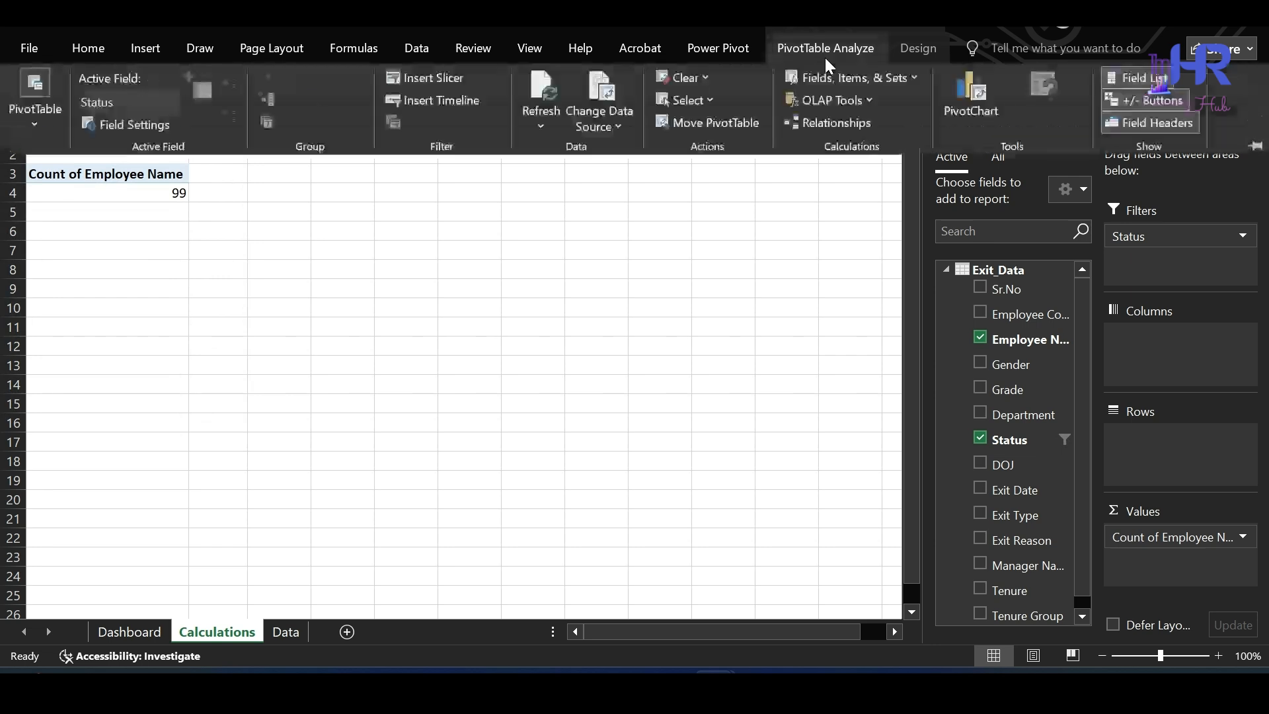
{"action": "left_click", "coordinate": [34, 138]}
{"action": "left_click", "coordinate": [77, 192]}
{"action": "type", "text": "Total"}
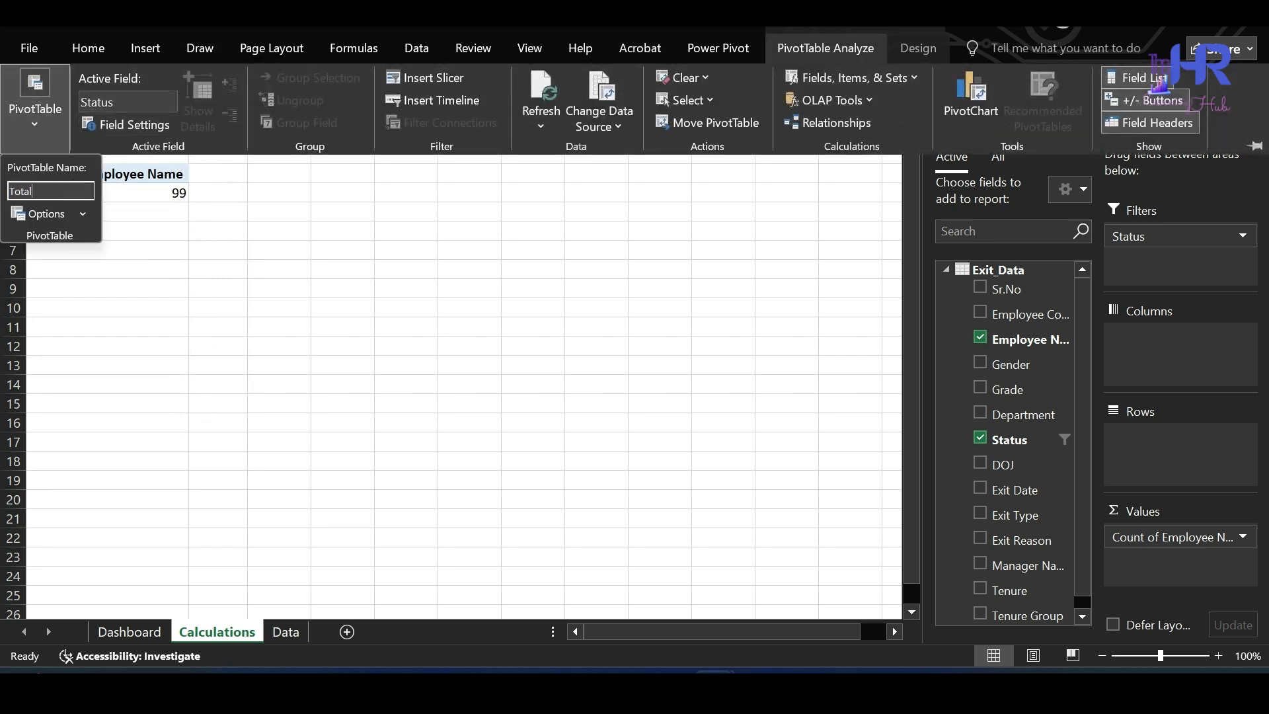
Step: Copy the Total PivotTable in A1:B4 and paste the copy at D1
{"action": "left_click", "coordinate": [187, 196]}
{"action": "key", "text": "ctrl+shift+Right"}
{"action": "key", "text": "ctrl+shift+Down"}
{"action": "key", "text": "ctrl+shift+Down"}
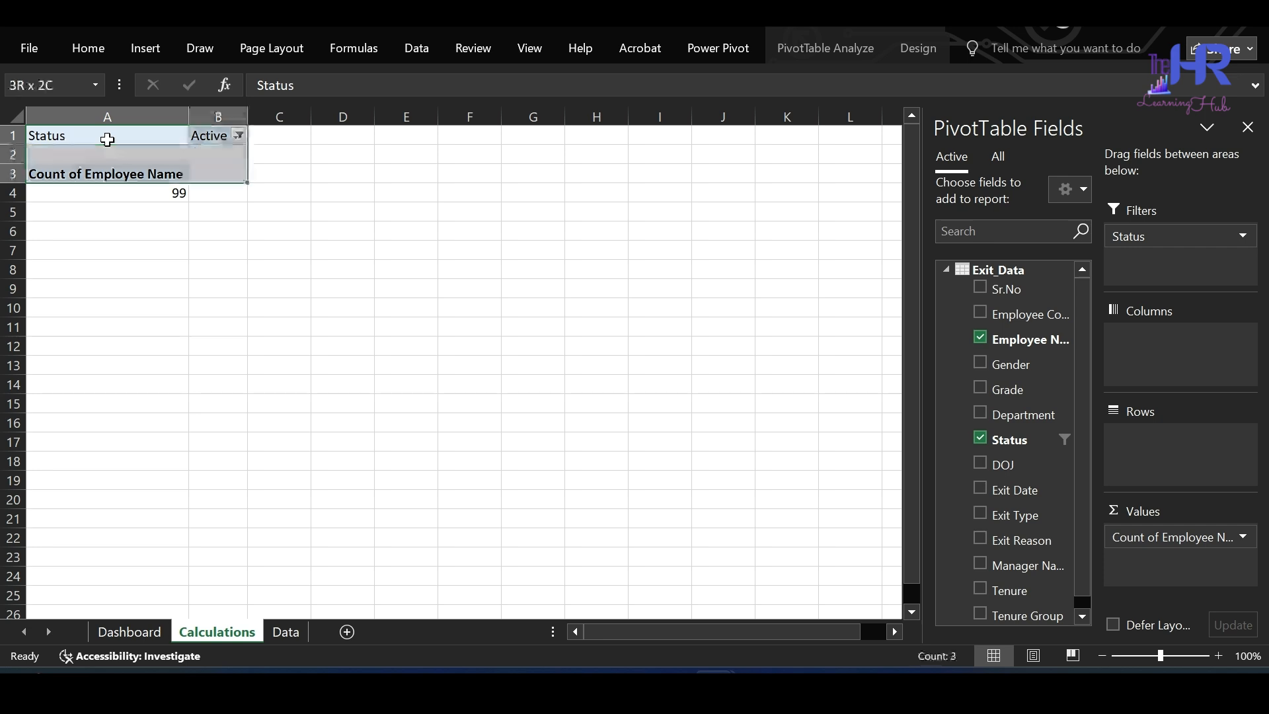
{"action": "key", "text": "ctrl+c"}
{"action": "key", "text": "Right"}
{"action": "key", "text": "Right"}
{"action": "key", "text": "Right"}
{"action": "key", "text": "ctrl+v"}
Step: Set the Status filter of the copied PivotTable at D1 to Inactive
{"action": "left_click", "coordinate": [347, 192]}
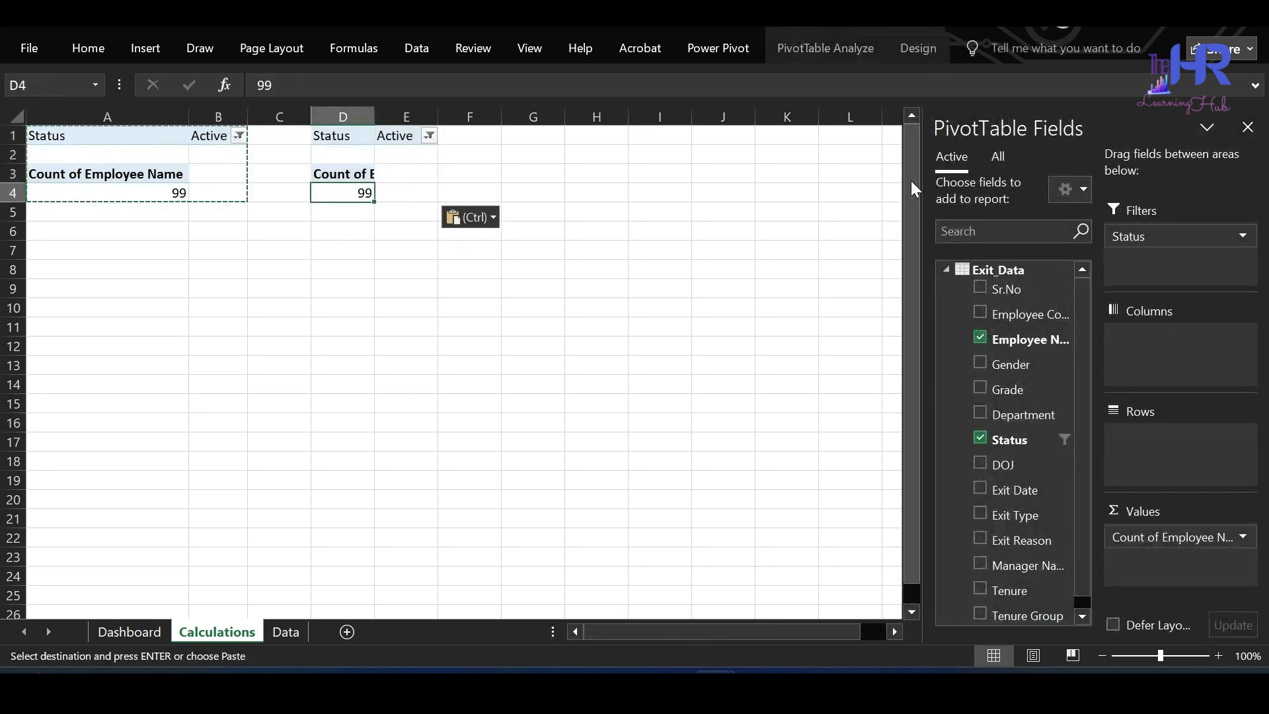
{"action": "left_click", "coordinate": [429, 135]}
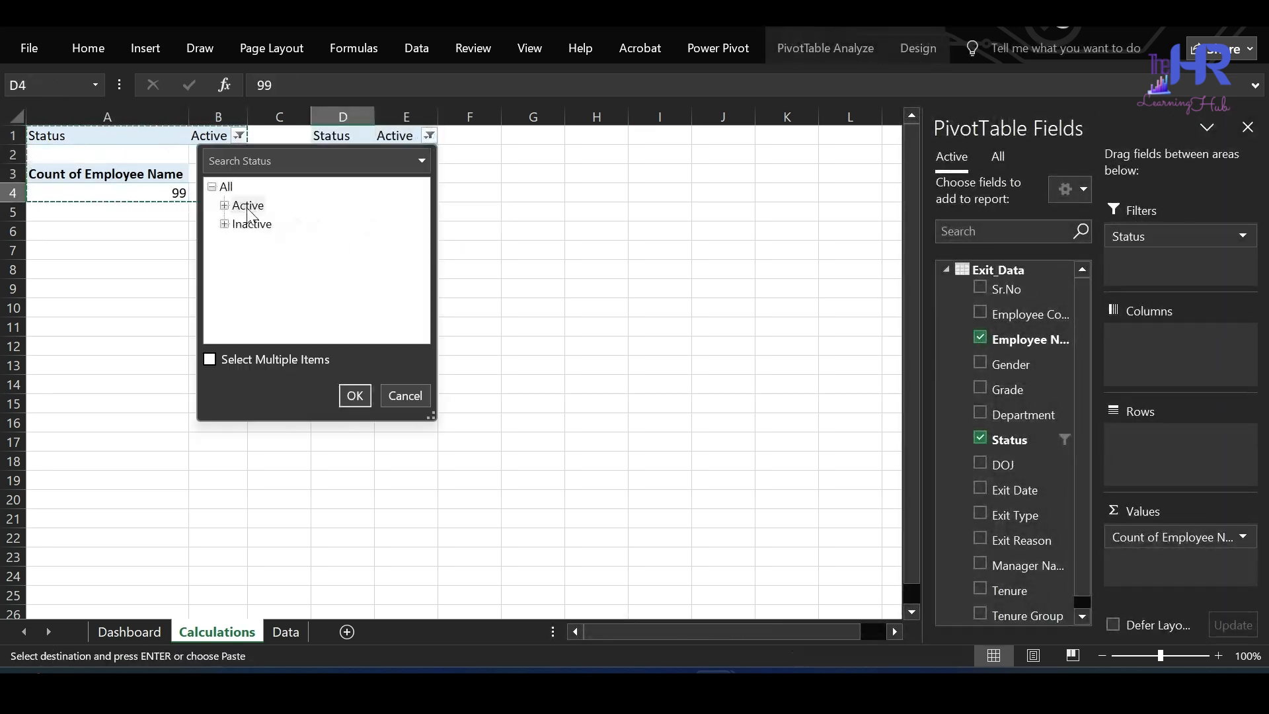
{"action": "left_click", "coordinate": [251, 224]}
{"action": "left_click", "coordinate": [354, 395]}
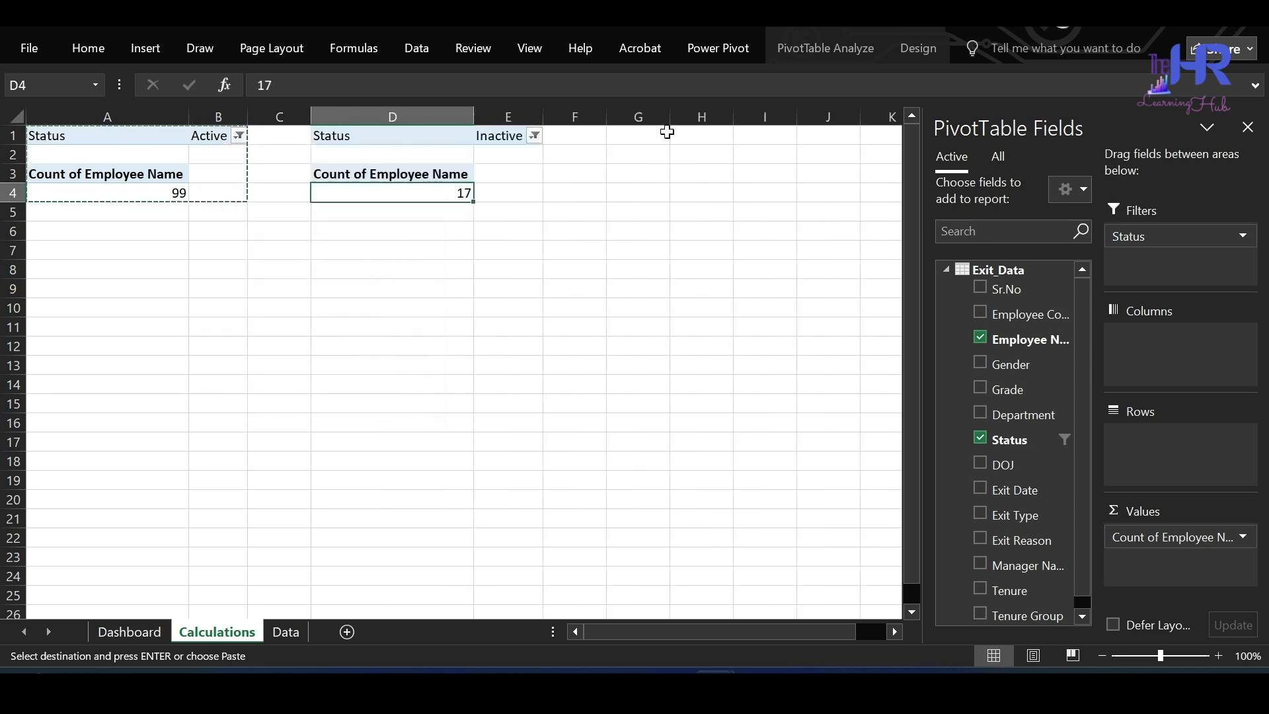
Step: Name the inactive-employee PivotTable Exits
{"action": "left_click", "coordinate": [824, 49]}
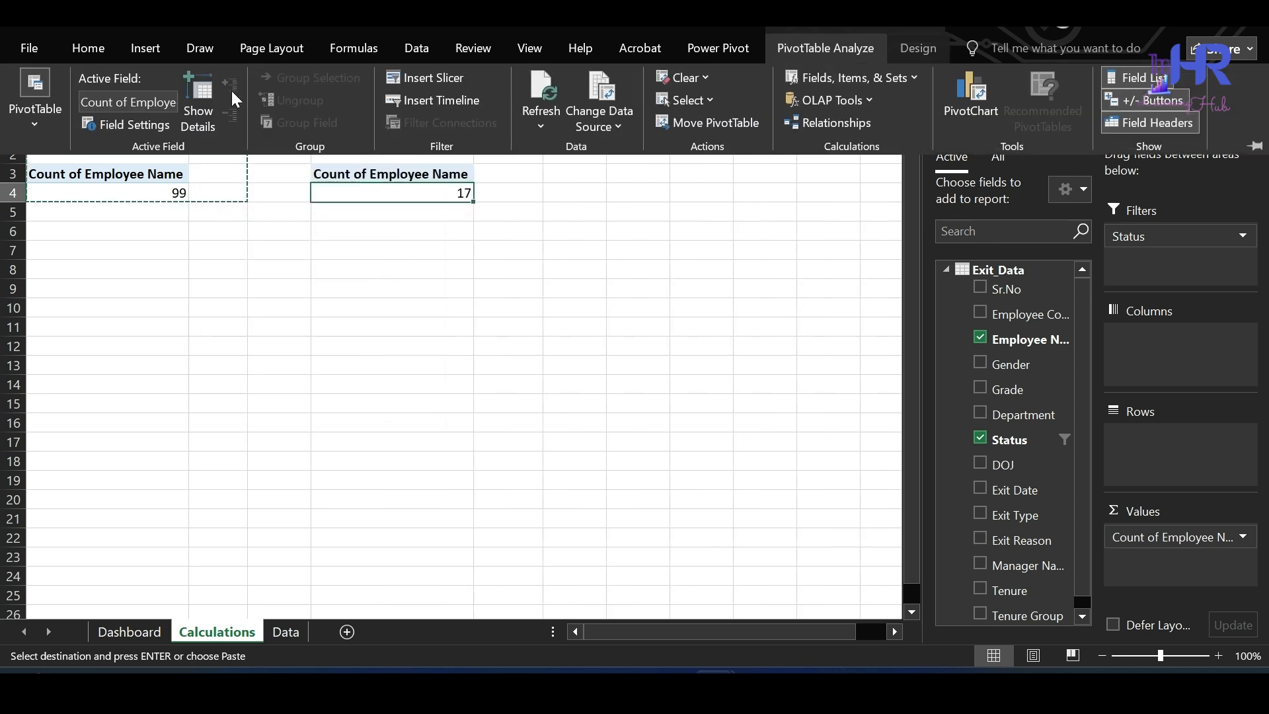
{"action": "left_click", "coordinate": [52, 133]}
{"action": "left_click", "coordinate": [75, 192]}
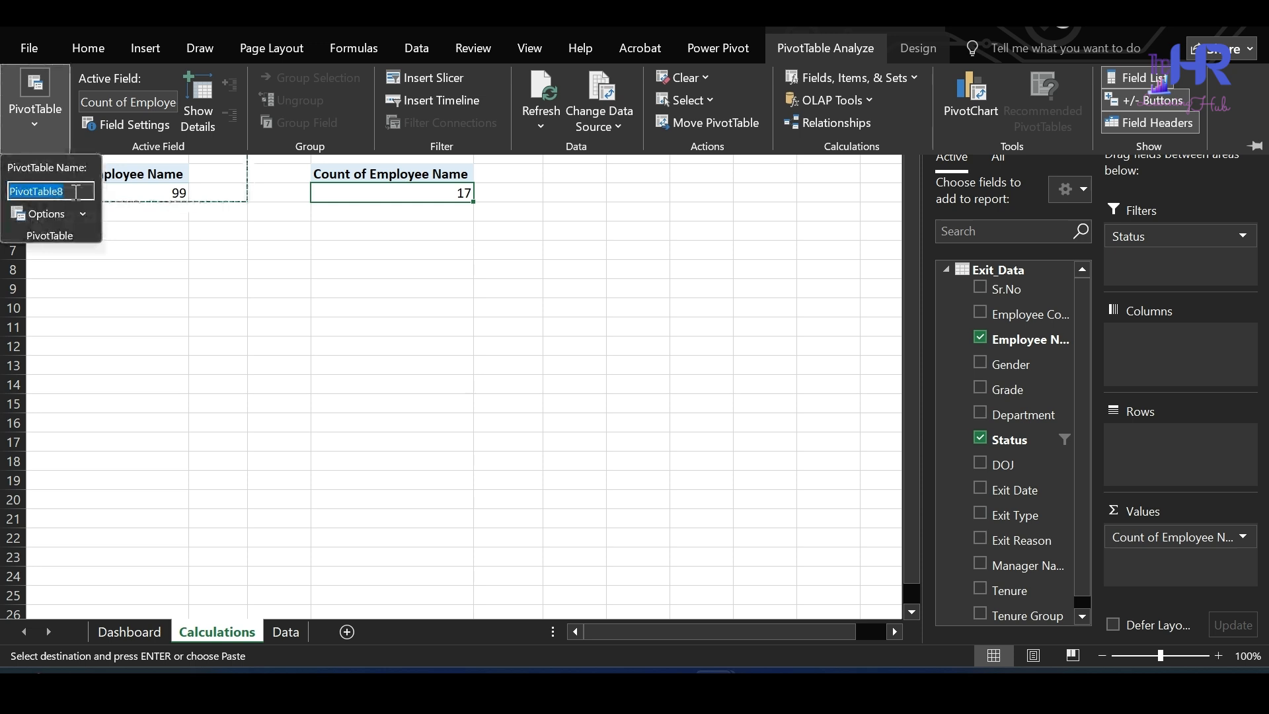
{"action": "type", "text": "Exits"}
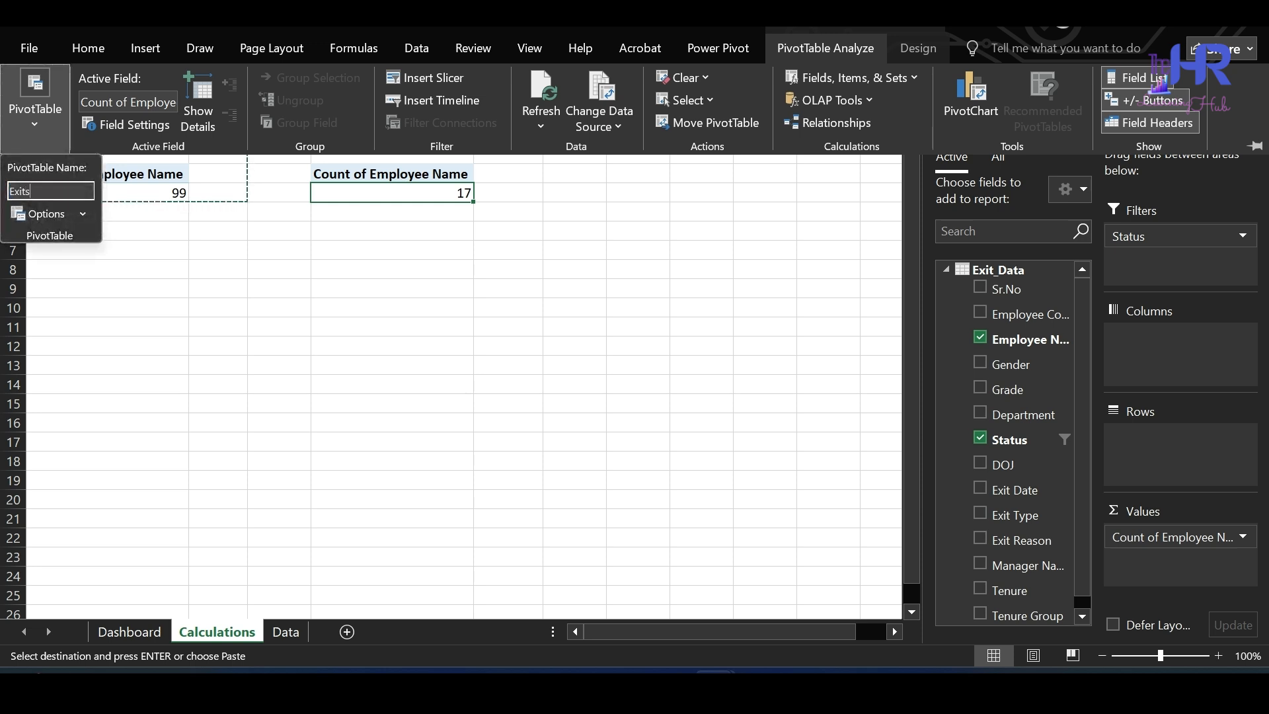
{"action": "key", "text": "Return"}
Step: Copy the Exits PivotTable to G1 and add Exit Type as a second filter field in the copy
{"action": "left_click_drag", "start_coordinate": [355, 137], "coordinate": [495, 189]}
{"action": "key", "text": "ctrl+c"}
{"action": "key", "text": "Right"}
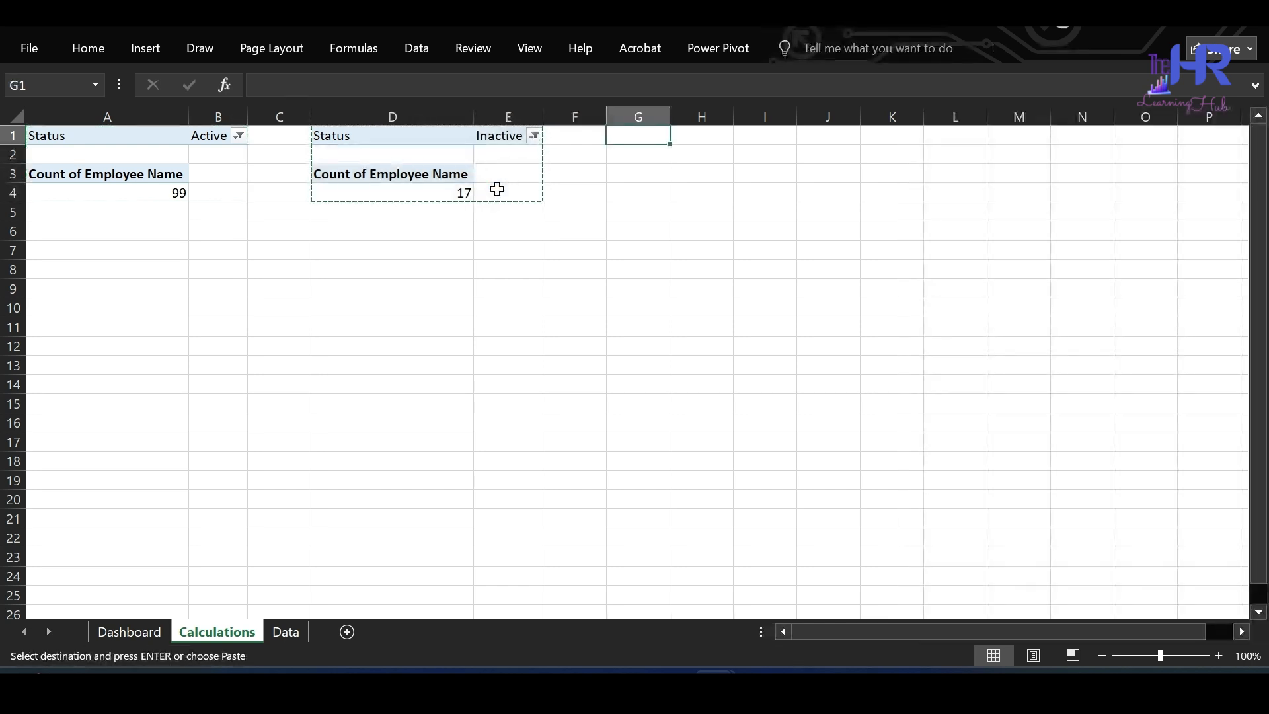
{"action": "key", "text": "ctrl+v"}
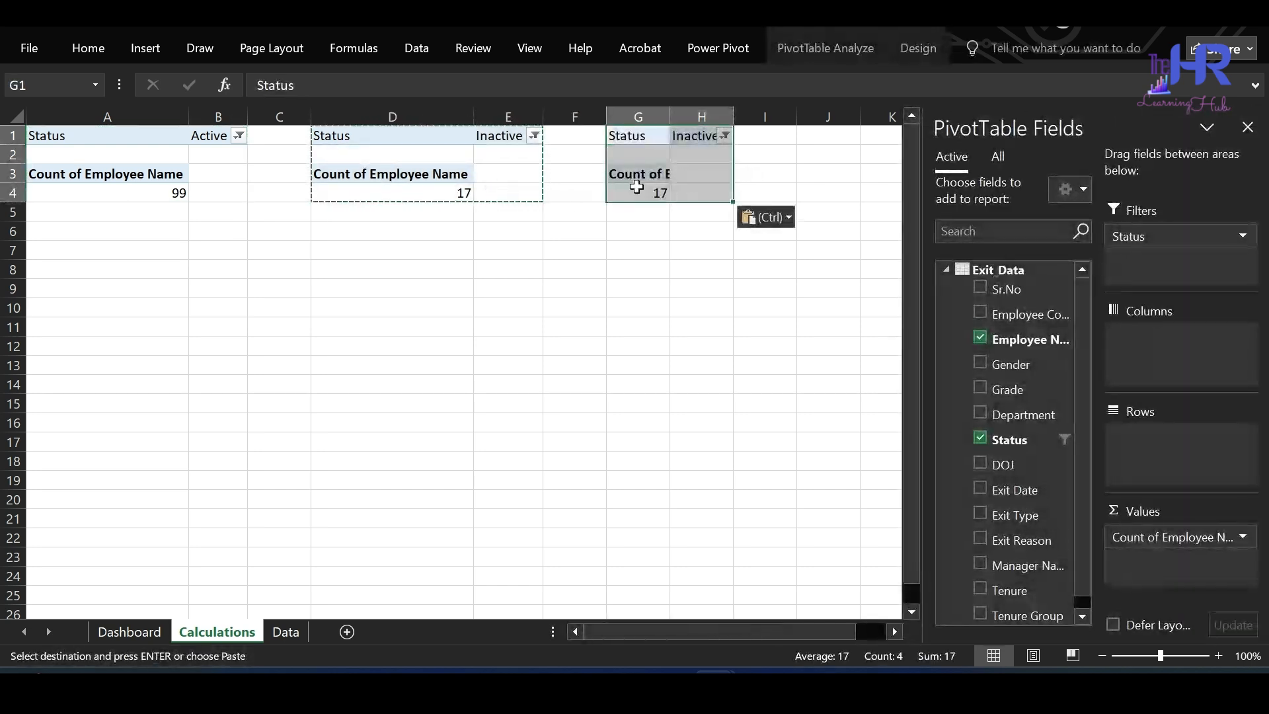
{"action": "left_click", "coordinate": [653, 176]}
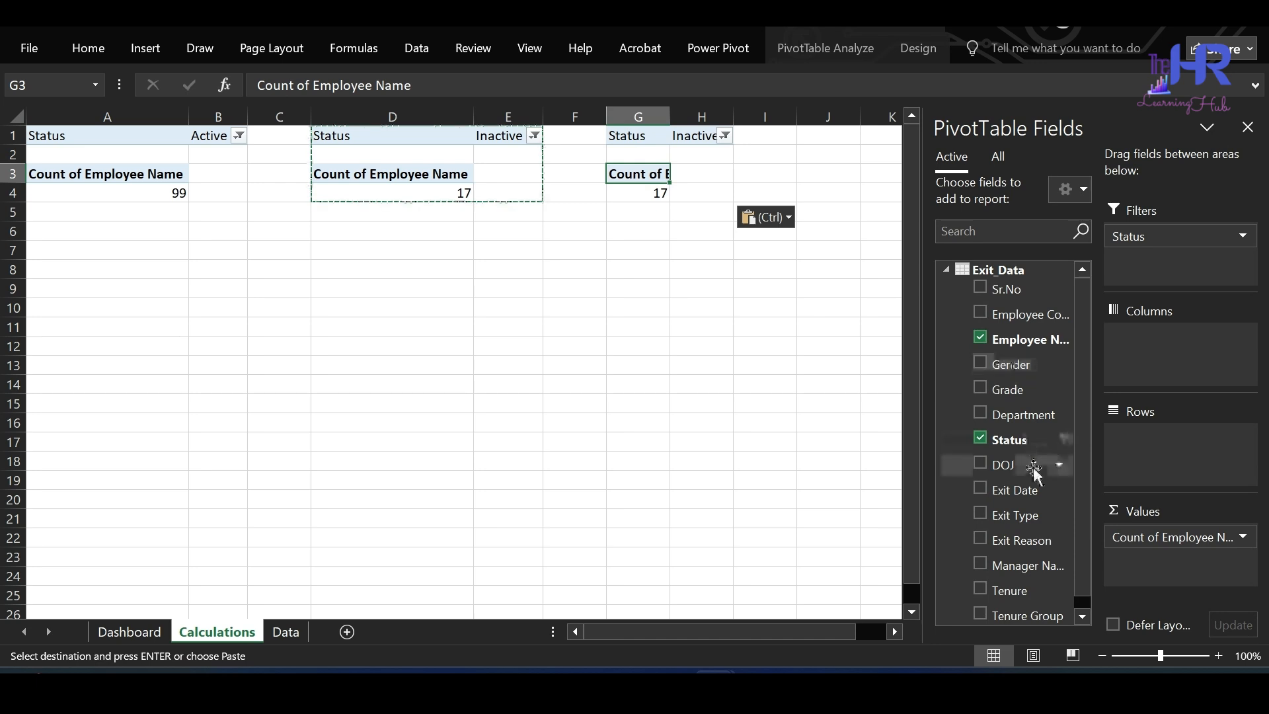
{"action": "left_click_drag", "start_coordinate": [1023, 515], "coordinate": [1164, 263]}
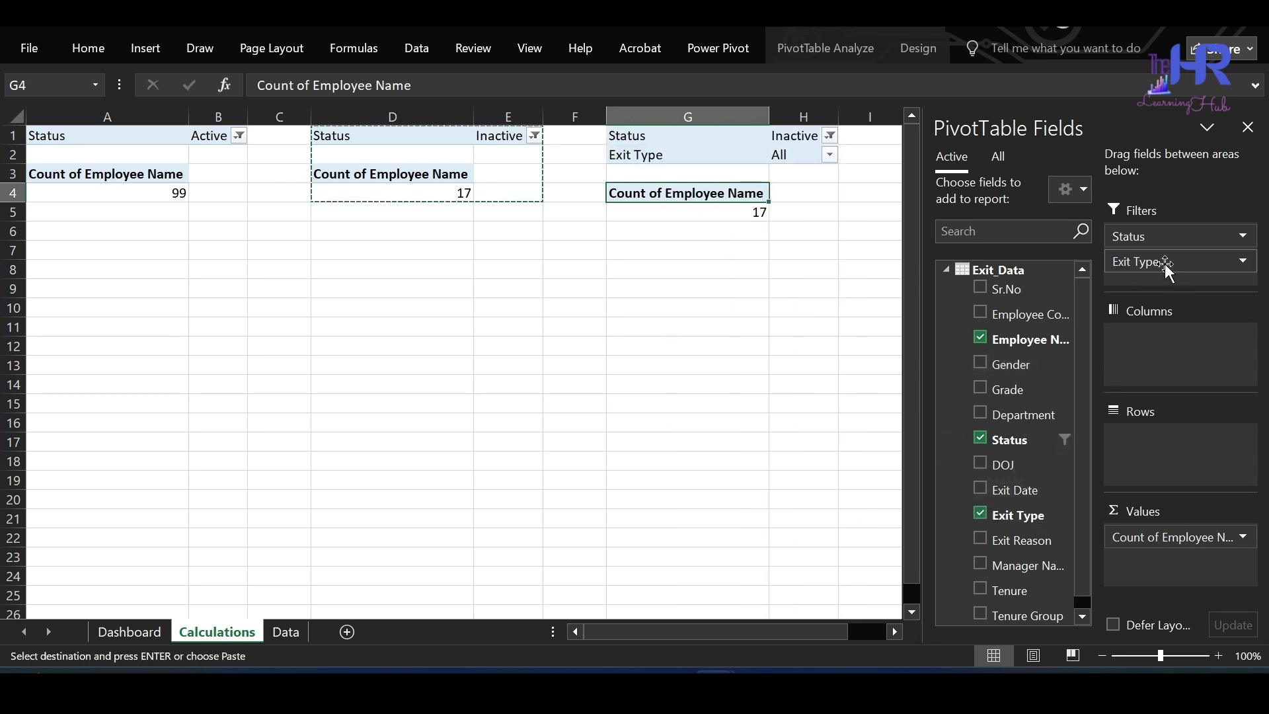
Step: Set the Exit Type filter of the PivotTable at G1 to Involuntary
{"action": "left_click", "coordinate": [829, 155]}
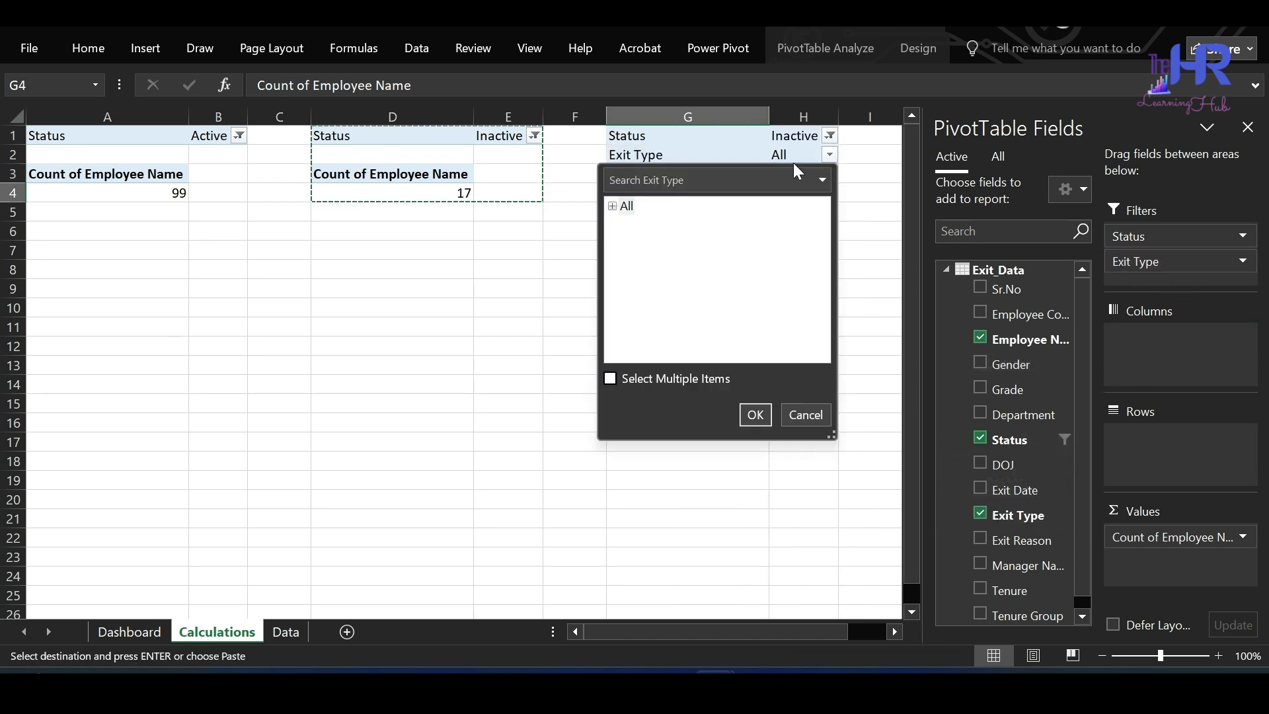
{"action": "left_click", "coordinate": [612, 205]}
{"action": "left_click", "coordinate": [662, 243]}
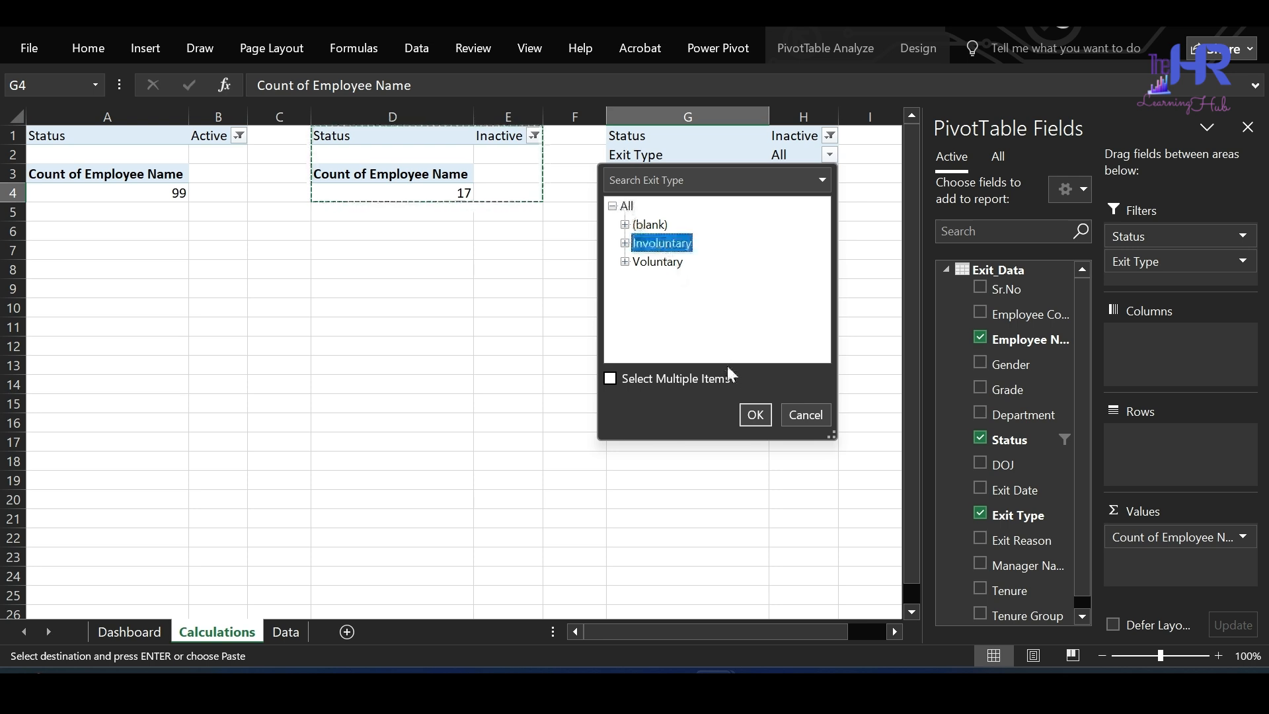
{"action": "left_click", "coordinate": [754, 415]}
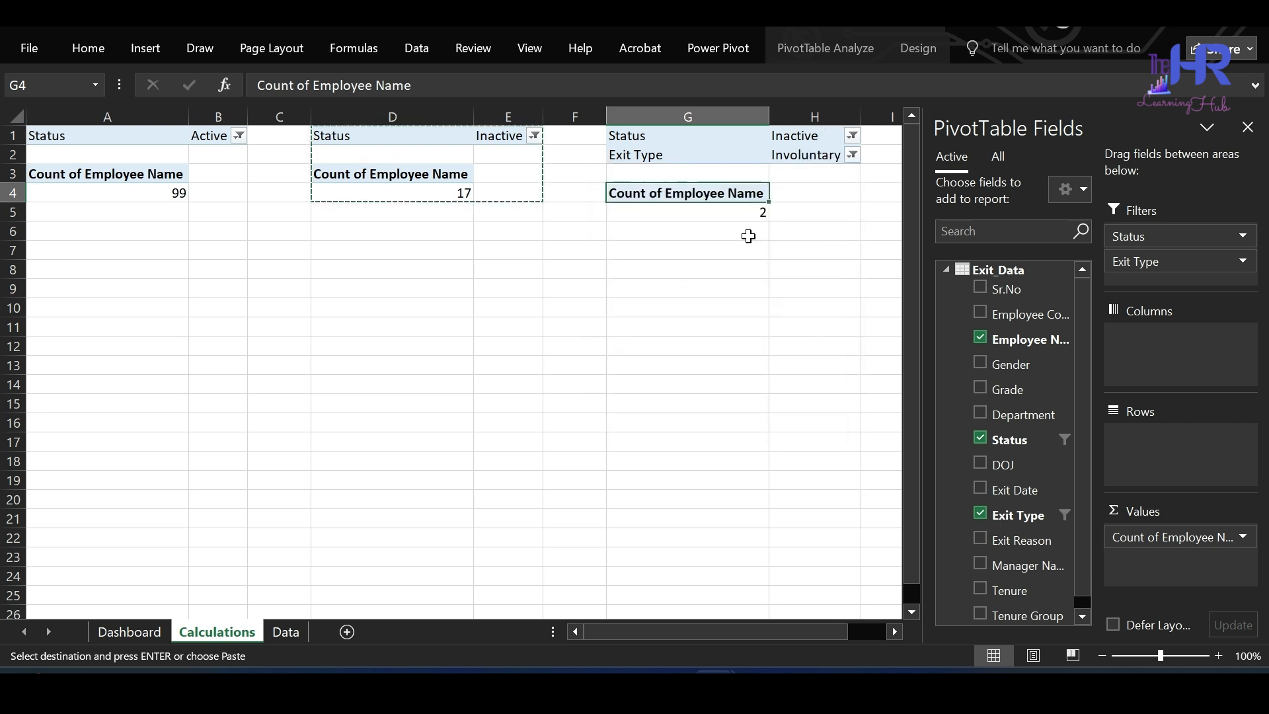
Step: Name the involuntary-exit PivotTable Involuntart_ex
{"action": "left_click", "coordinate": [824, 47]}
{"action": "left_click", "coordinate": [46, 122]}
{"action": "double_click", "coordinate": [64, 191]}
{"action": "type", "text": "In"}
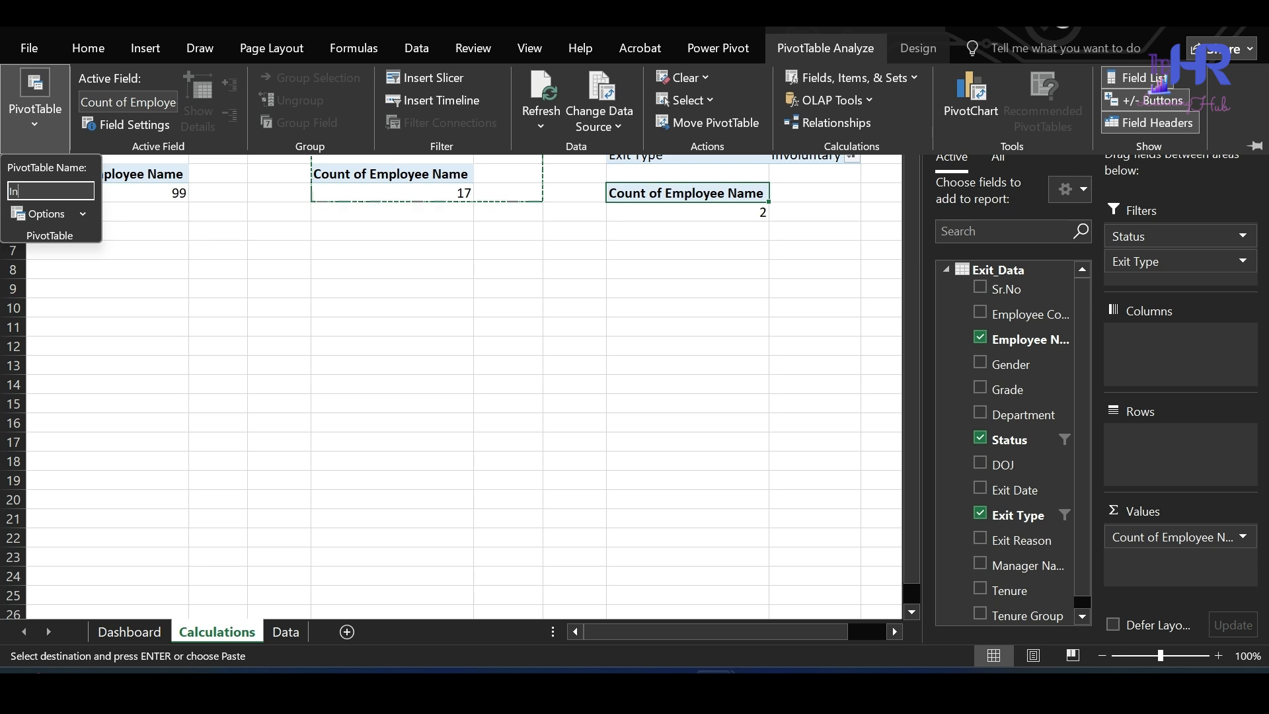
{"action": "type", "text": "voluntart_ex"}
{"action": "key", "text": "Return"}
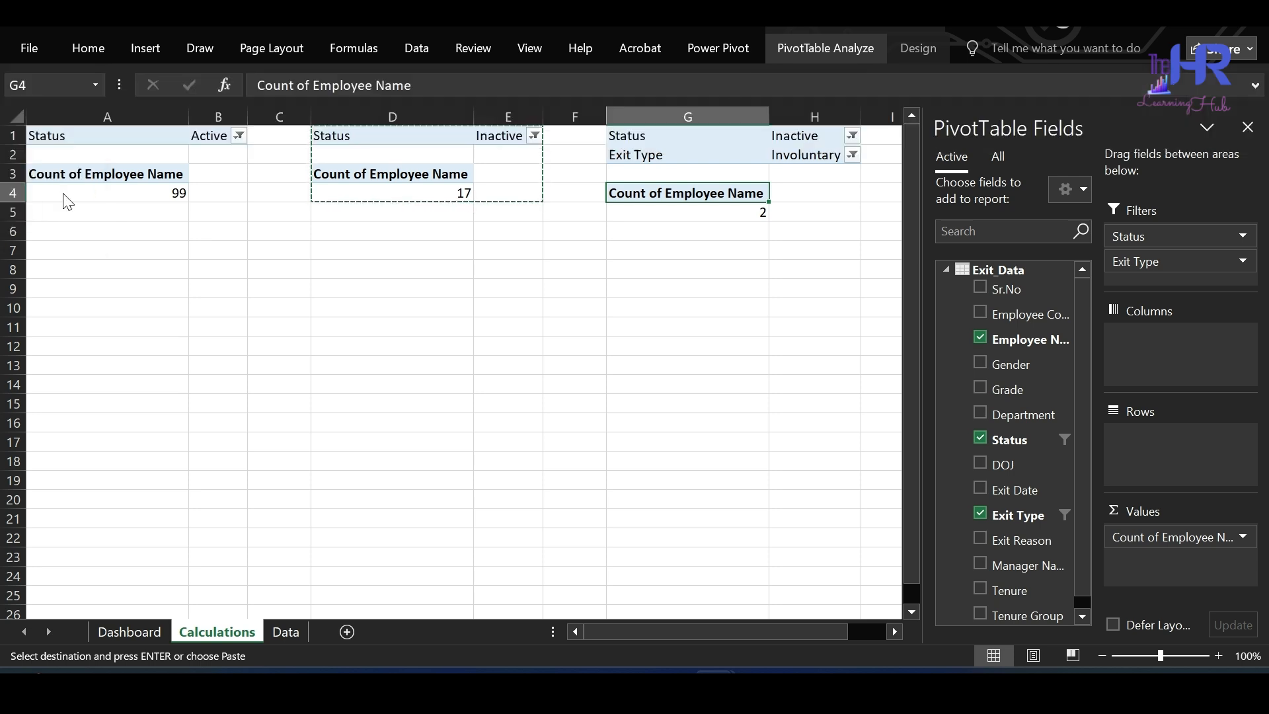
Step: Copy the involuntary-exit PivotTable in G1:H5 and paste the copy at J1
{"action": "left_click_drag", "start_coordinate": [668, 130], "coordinate": [810, 212]}
{"action": "key", "text": "ctrl+c"}
{"action": "scroll", "coordinate": [810, 212], "scroll_direction": "right", "scroll_amount": 1}
{"action": "left_click", "coordinate": [770, 134]}
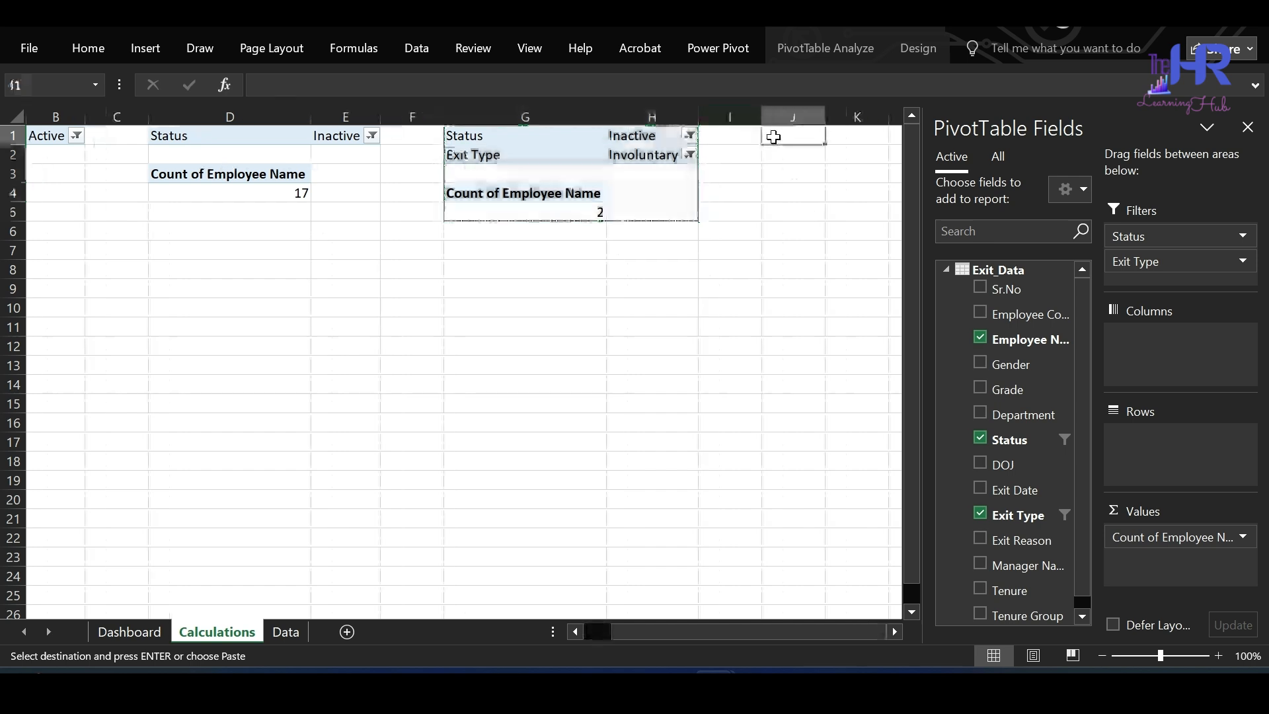
{"action": "key", "text": "ctrl+v"}
{"action": "key", "text": "Down"}
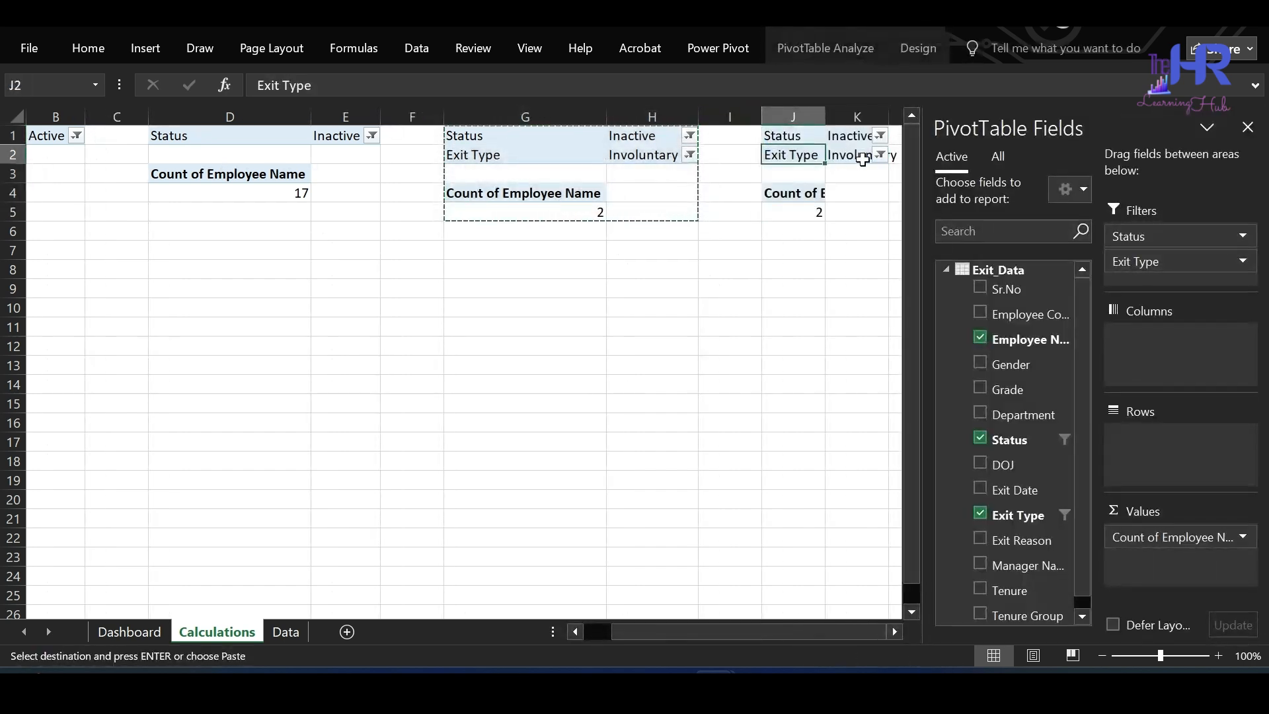
Step: Set the Exit Type filter of the copied PivotTable at J1 to Voluntary
{"action": "left_click", "coordinate": [880, 155]}
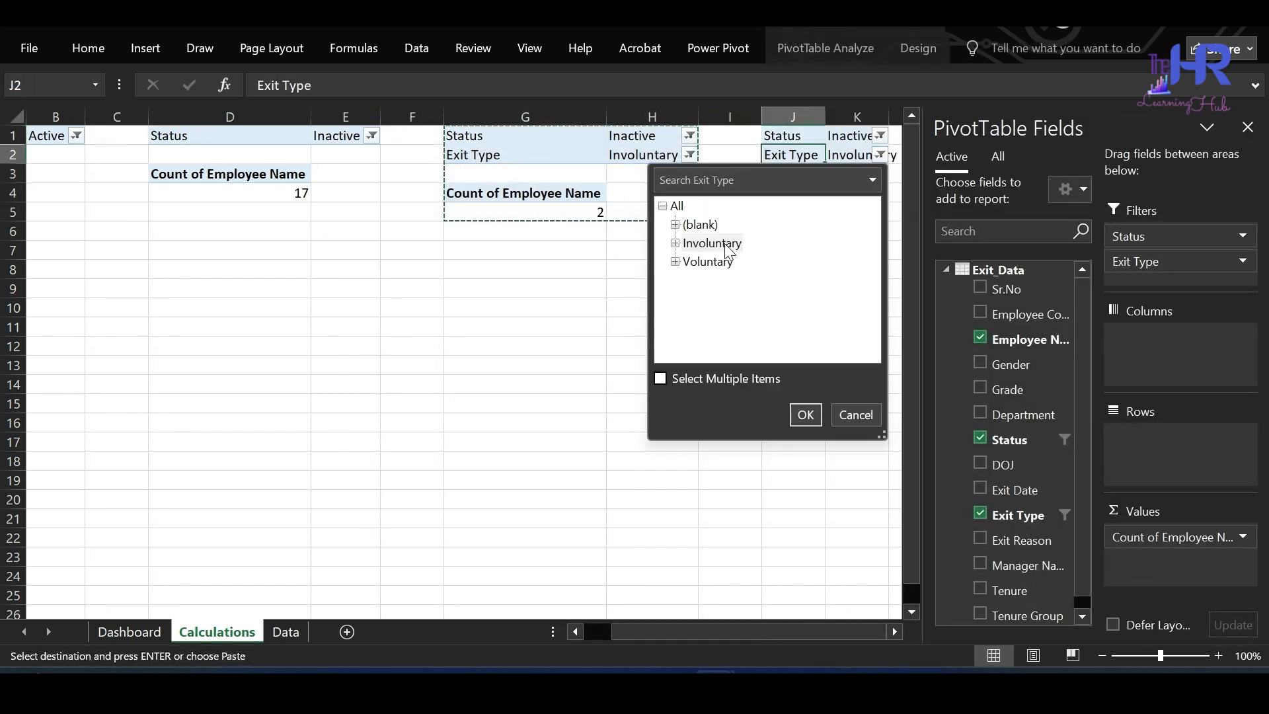
{"action": "left_click", "coordinate": [812, 416]}
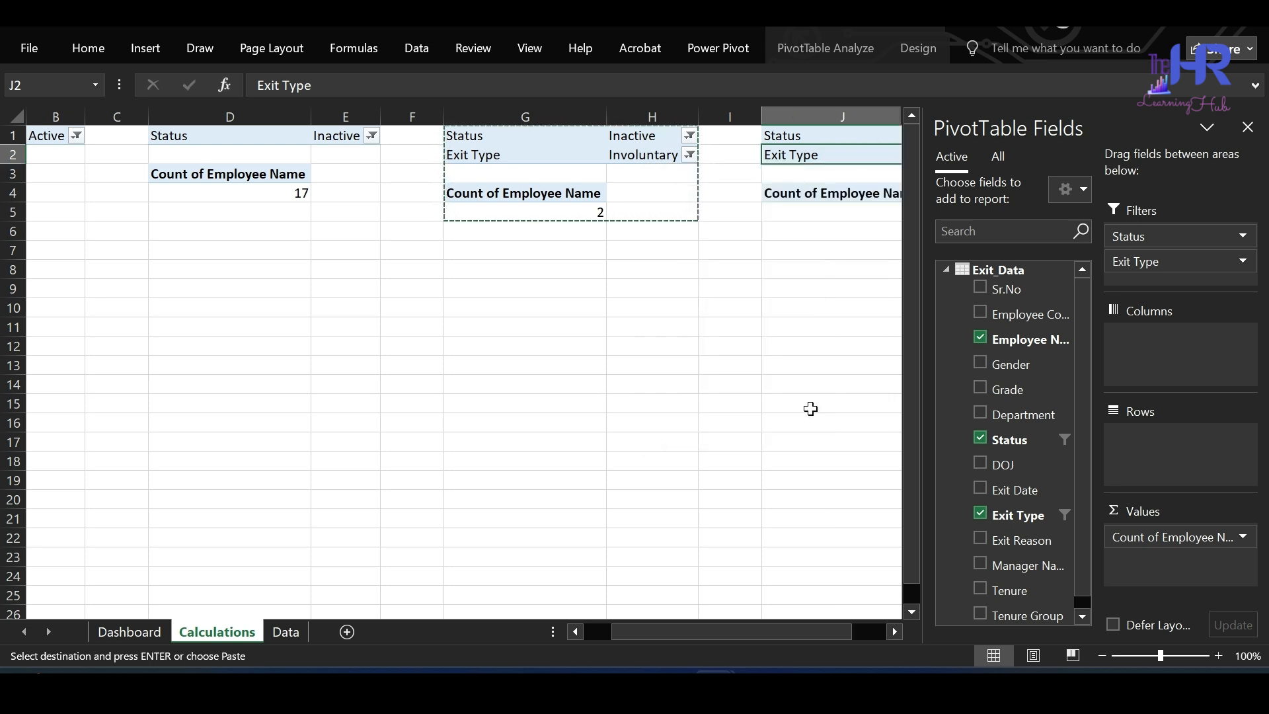
{"action": "scroll", "coordinate": [807, 192], "scroll_direction": "right", "scroll_amount": 3}
{"action": "scroll", "coordinate": [802, 202], "scroll_direction": "left", "scroll_amount": 1}
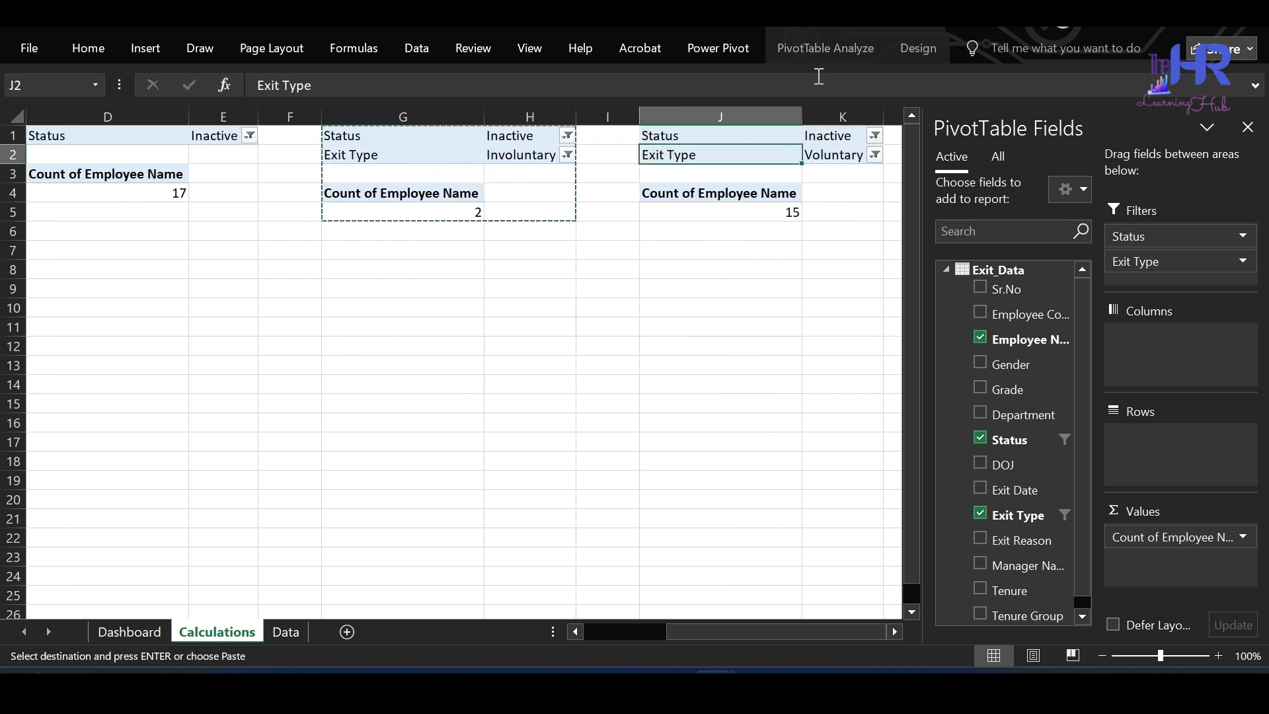
Step: Name the voluntary-exit PivotTable Voluntary_exits
{"action": "left_click", "coordinate": [826, 48]}
{"action": "left_click", "coordinate": [35, 106]}
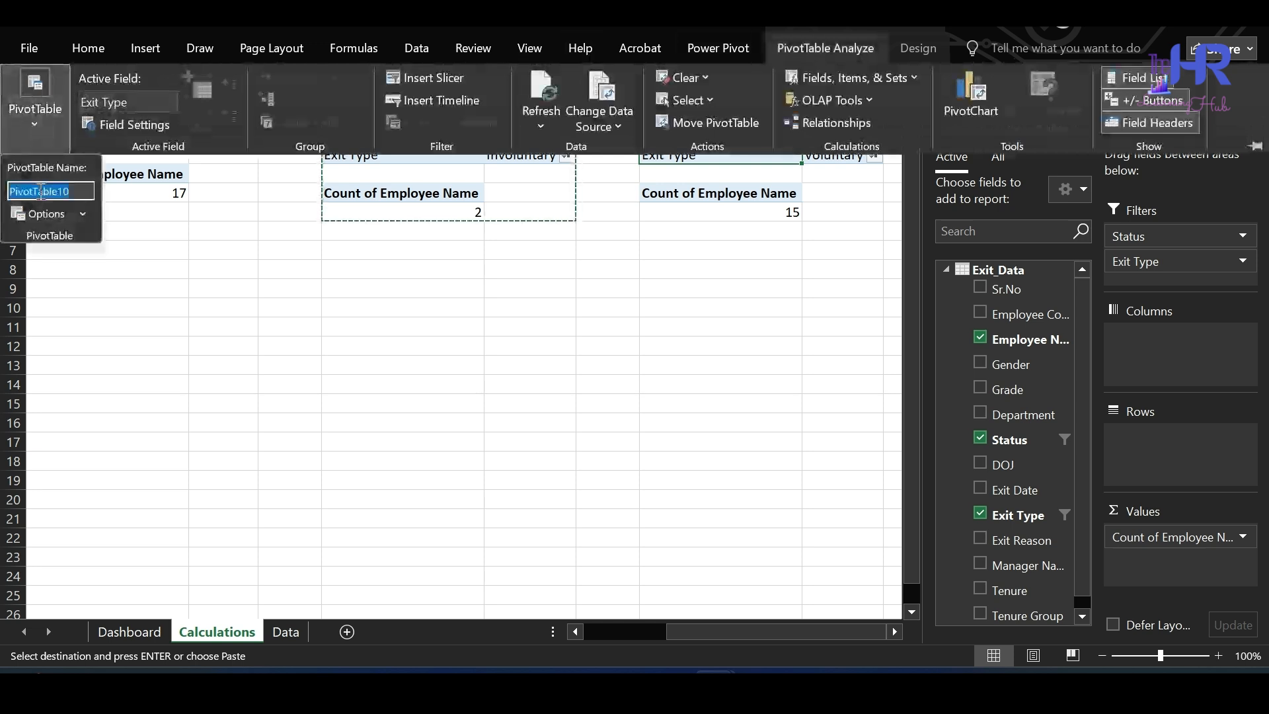
{"action": "type", "text": "Voluntary_ex"}
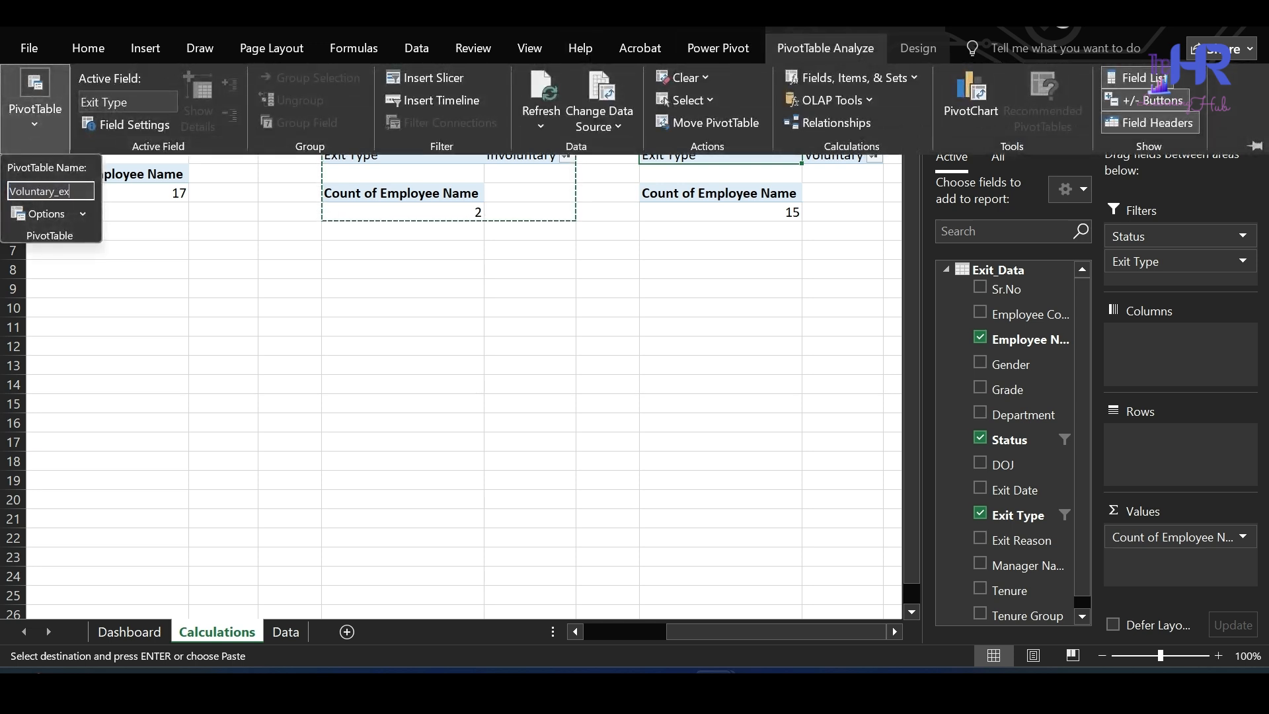
{"action": "type", "text": "its"}
{"action": "key", "text": "Return"}
Step: Enter the label "HC as on 31-Dec-2024" in A7 of the Calculations sheet and its headcount 113 in B7
{"action": "left_click", "coordinate": [504, 251]}
{"action": "scroll", "coordinate": [505, 252], "scroll_direction": "left", "scroll_amount": 3}
{"action": "left_click", "coordinate": [131, 249]}
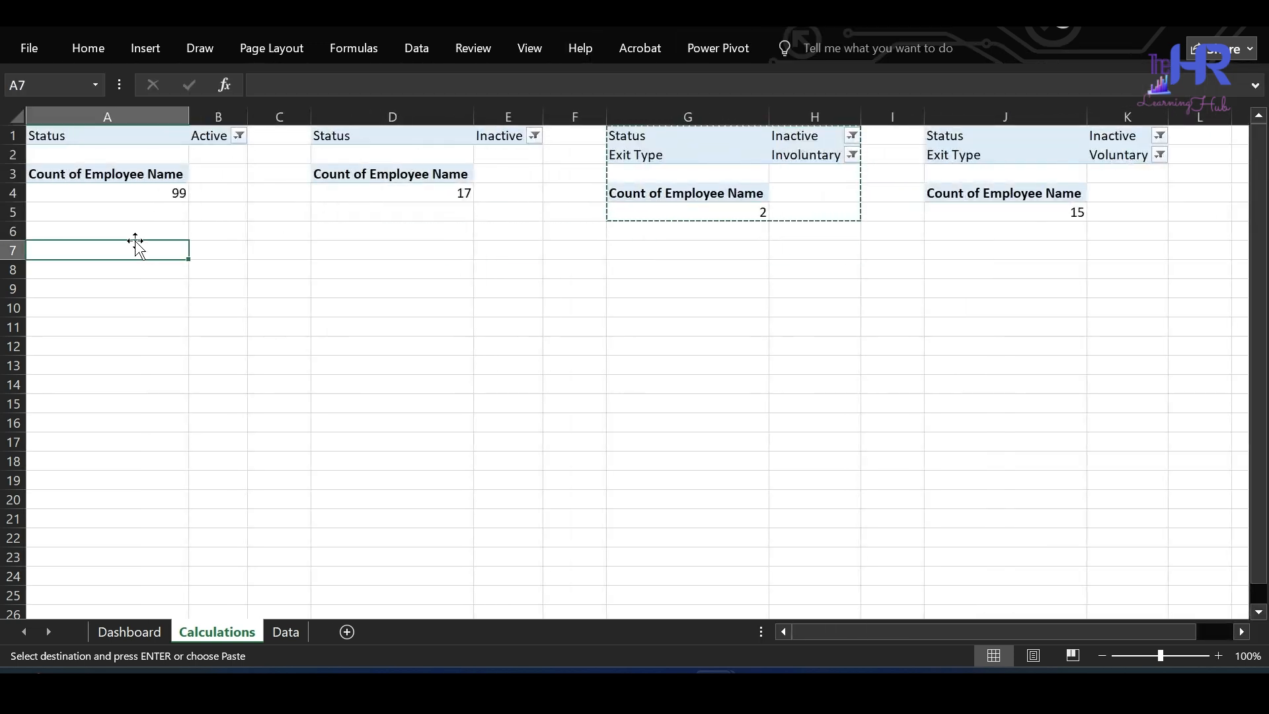
{"action": "type", "text": "HC as o"}
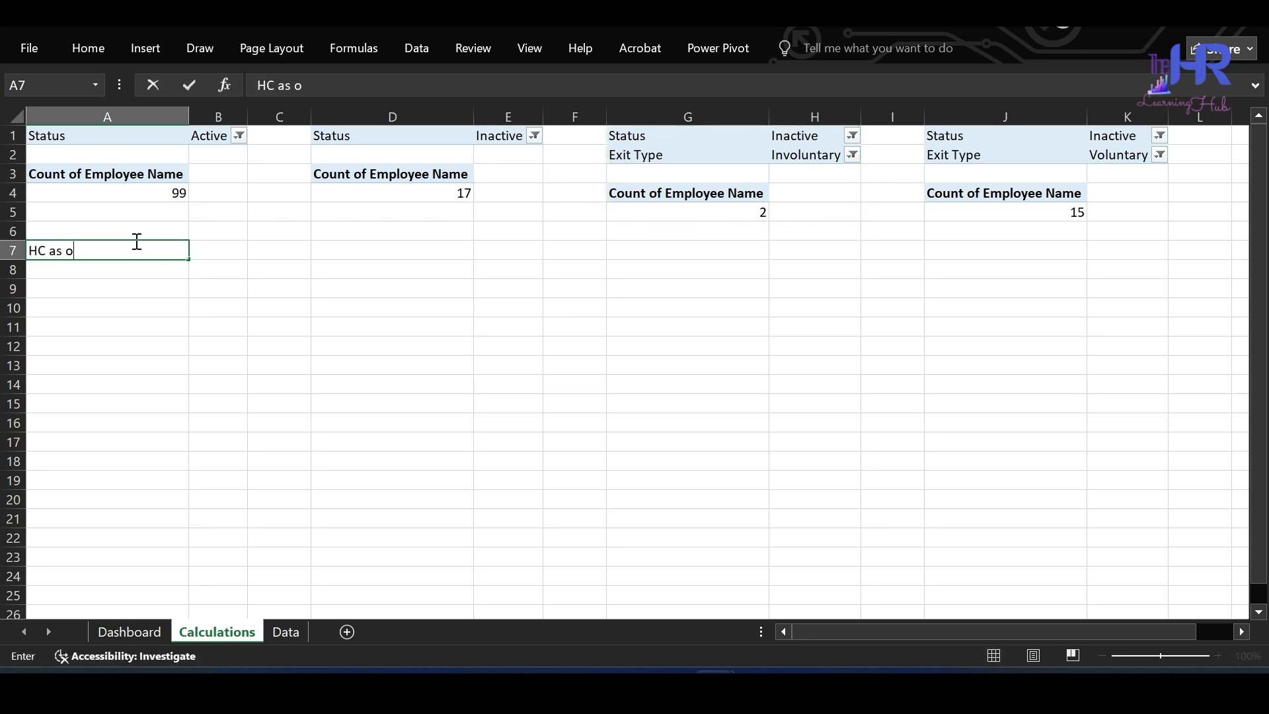
{"action": "type", "text": "n 31-Dec-202"}
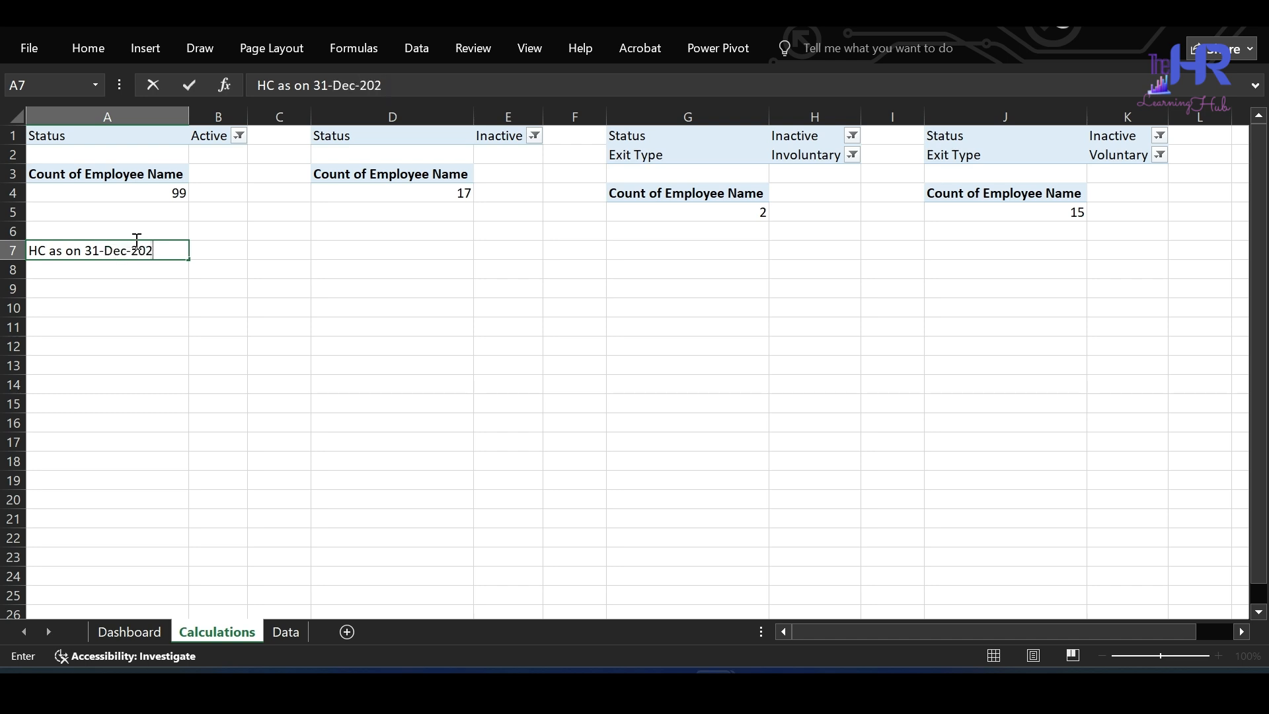
{"action": "type", "text": "4"}
{"action": "key", "text": "Return"}
{"action": "key", "text": "Up"}
{"action": "key", "text": "Right"}
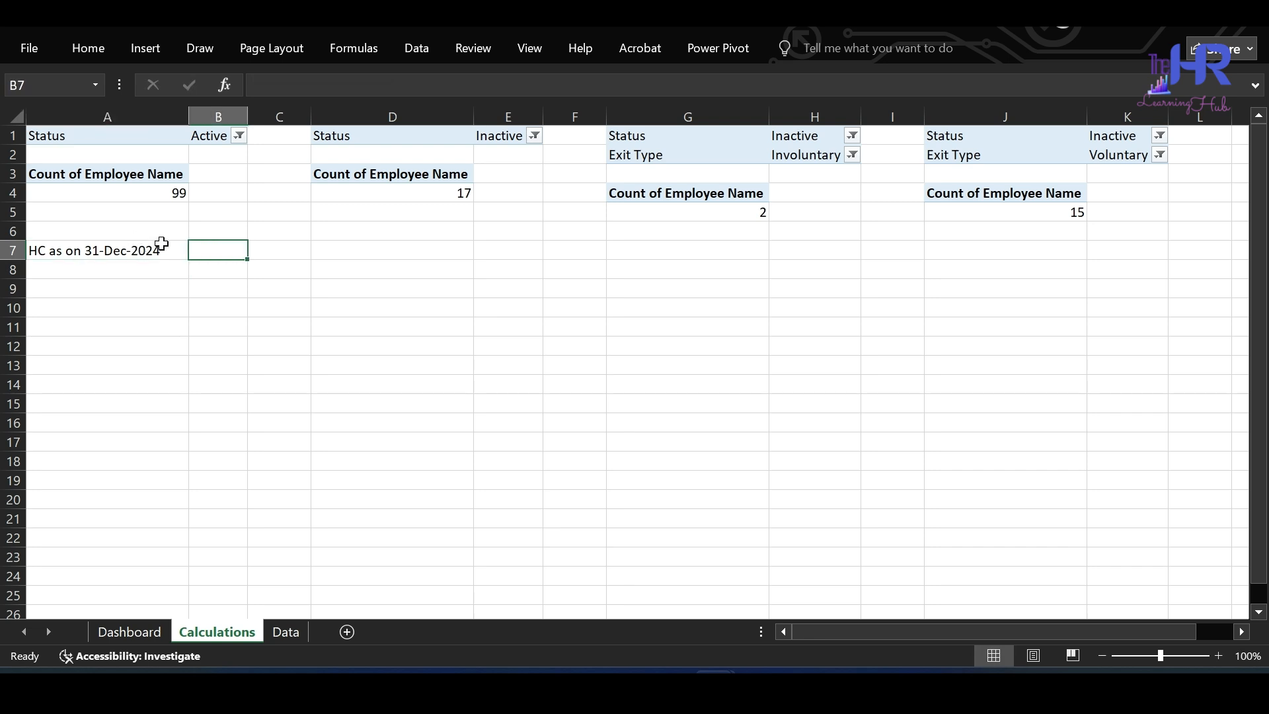
{"action": "type", "text": "113"}
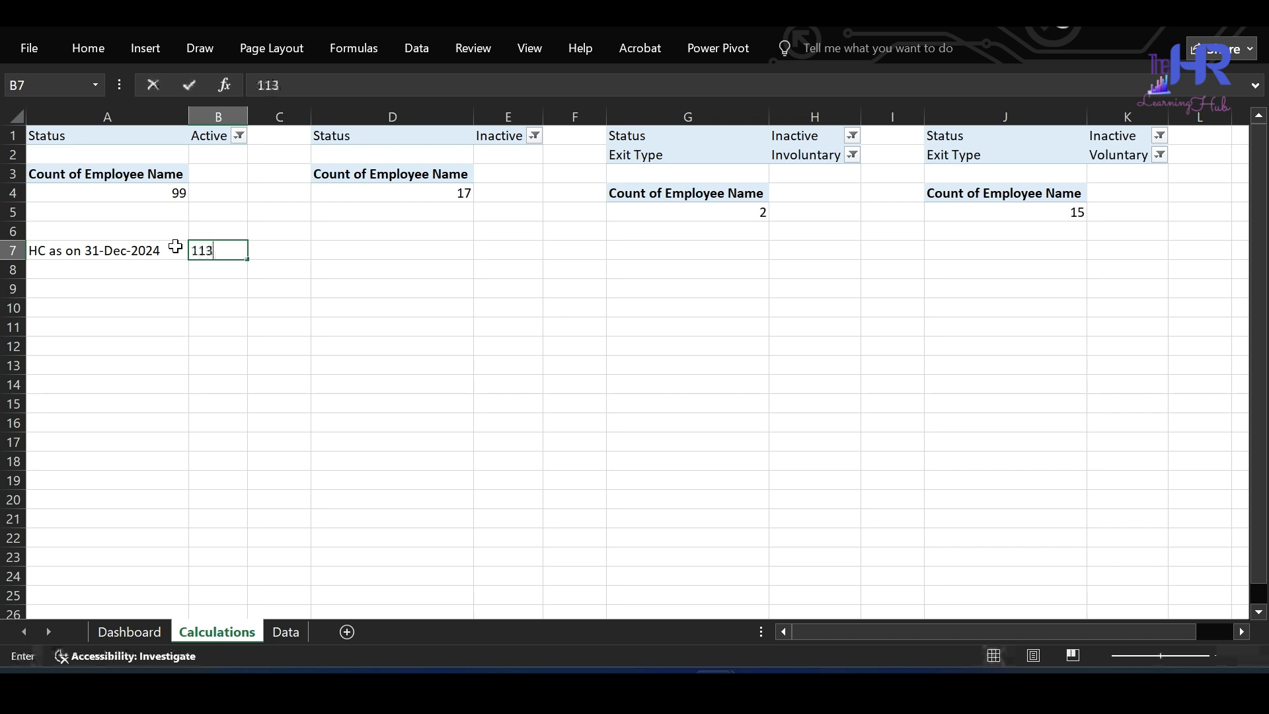
{"action": "key", "text": "Return"}
Step: Label A8 "Active Count" and make B8 reference the active-employee PivotTable count in A4
{"action": "key", "text": "Left"}
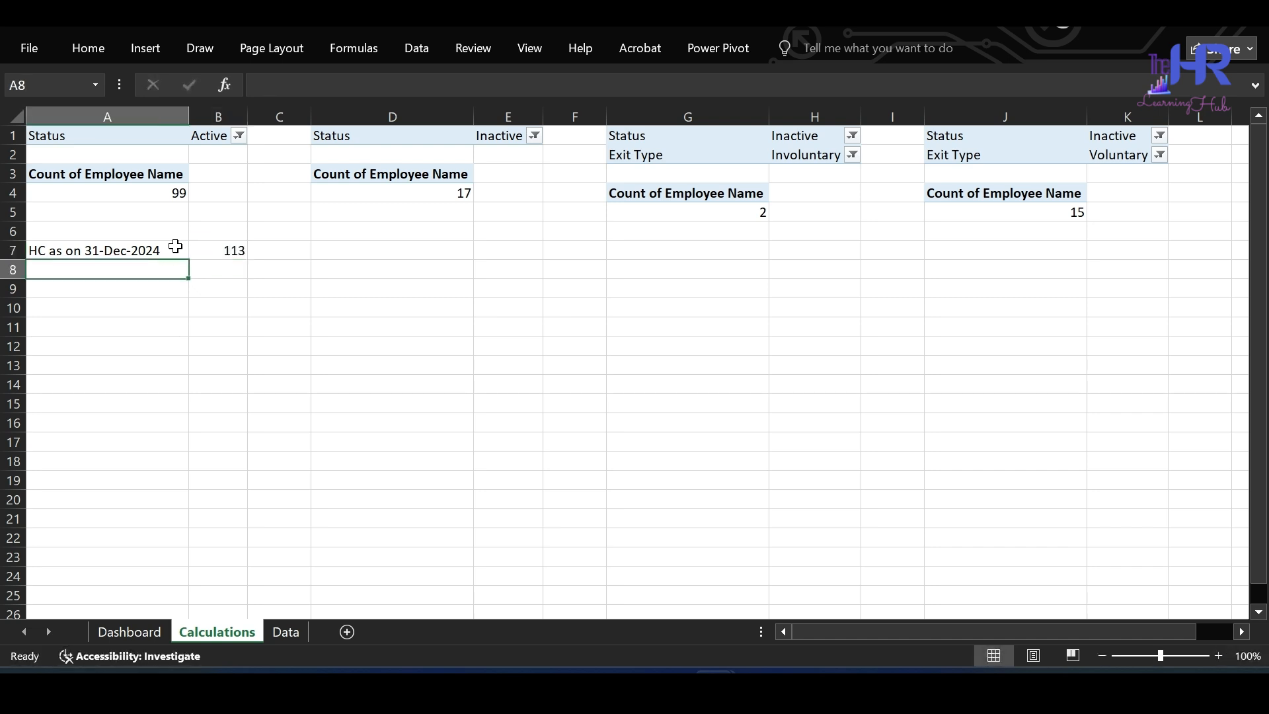
{"action": "type", "text": "Active Count"}
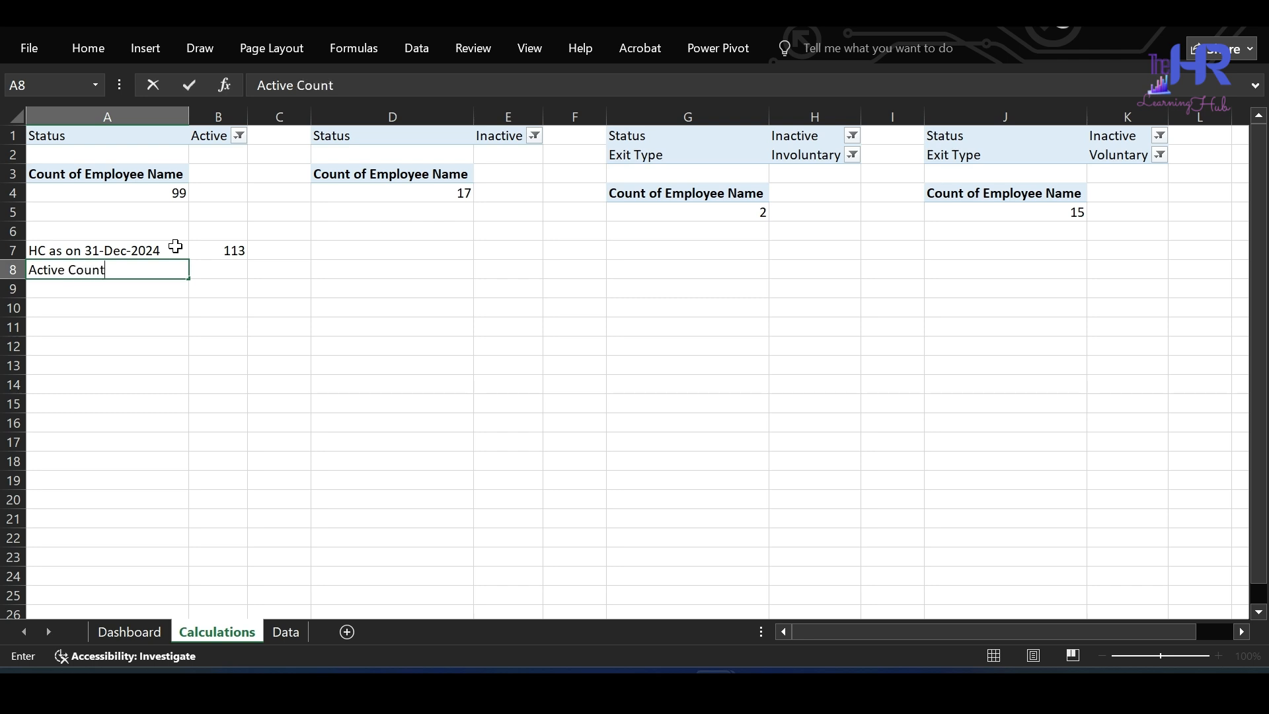
{"action": "key", "text": "Return"}
{"action": "key", "text": "Up"}
{"action": "key", "text": "Right"}
{"action": "type", "text": "="}
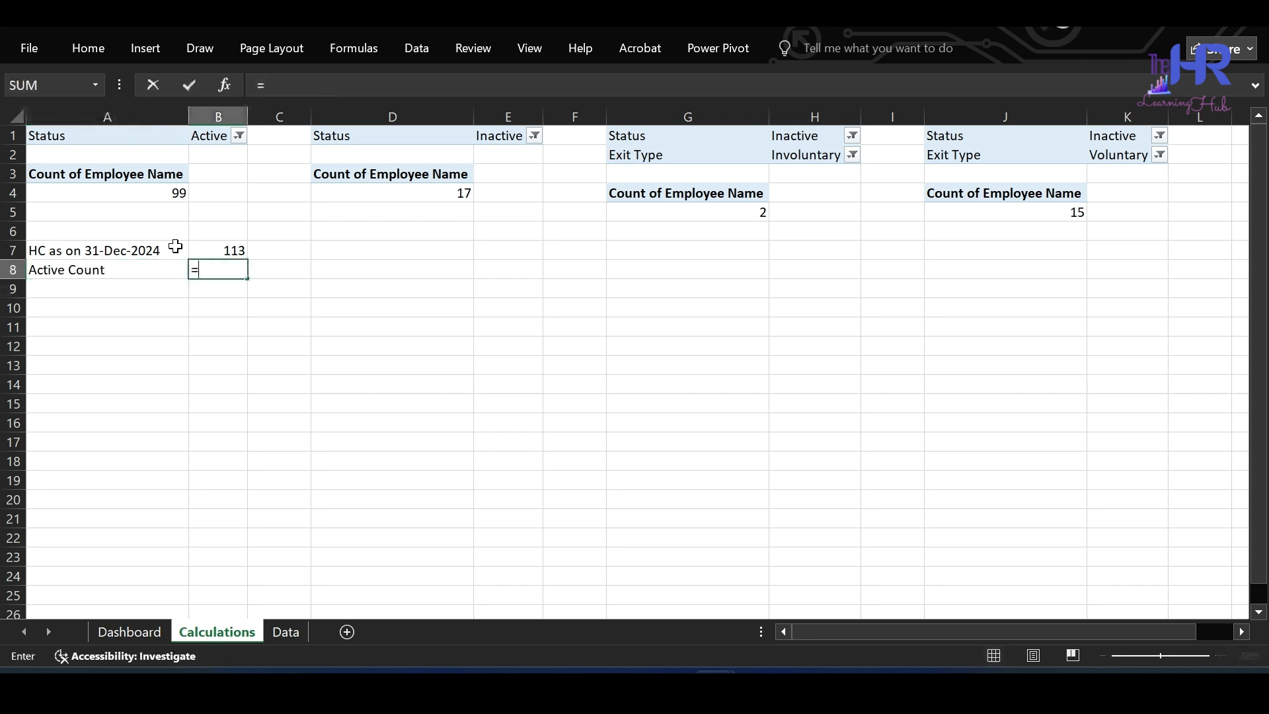
{"action": "key", "text": "Up"}
{"action": "key", "text": "Up"}
{"action": "key", "text": "Up"}
{"action": "key", "text": "Up"}
{"action": "key", "text": "Left"}
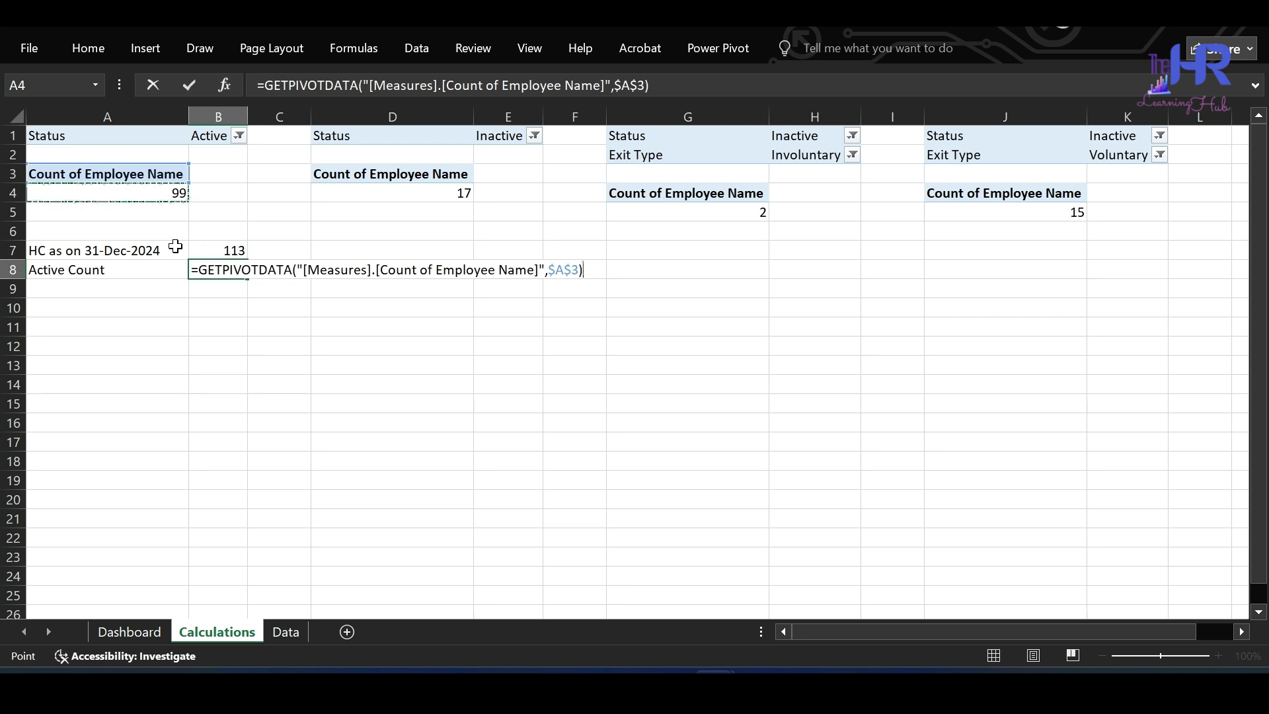
{"action": "key", "text": "Return"}
Step: Label A9 "Attrition%" and calculate it in B9 as the voluntary exit count in J5 divided by ((B7+B8)/2)
{"action": "key", "text": "Left"}
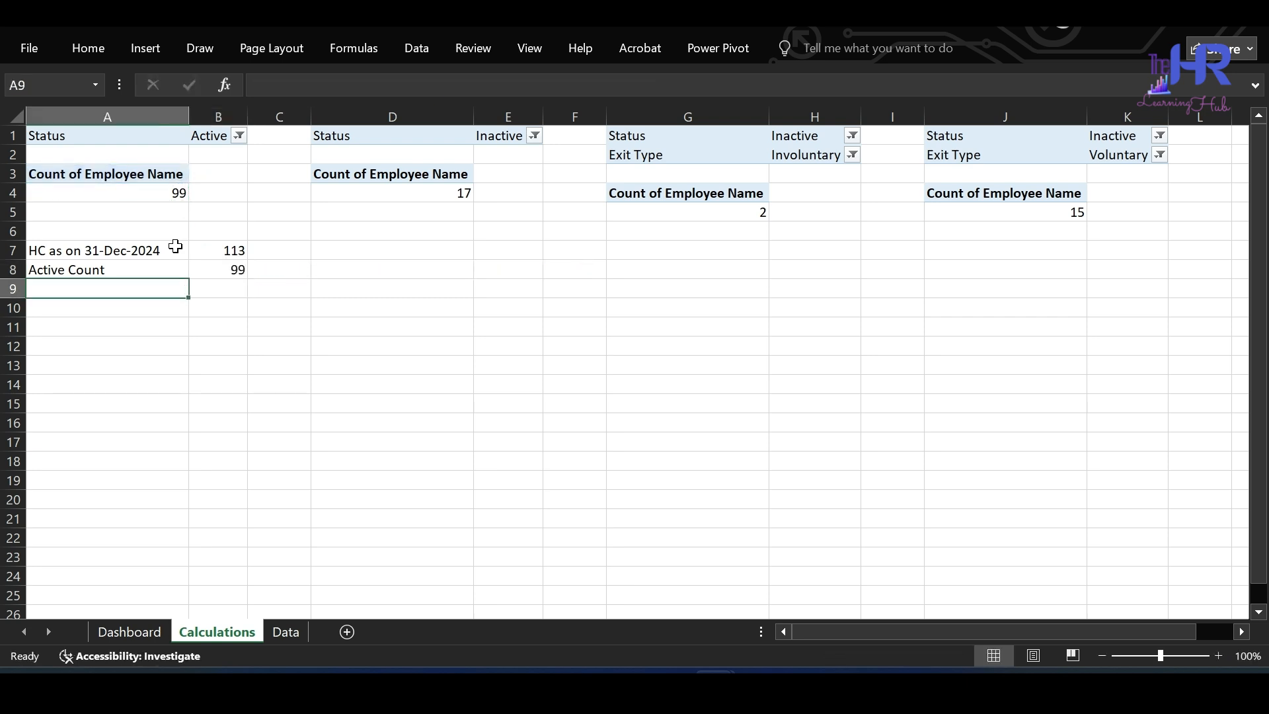
{"action": "type", "text": "Attrition%"}
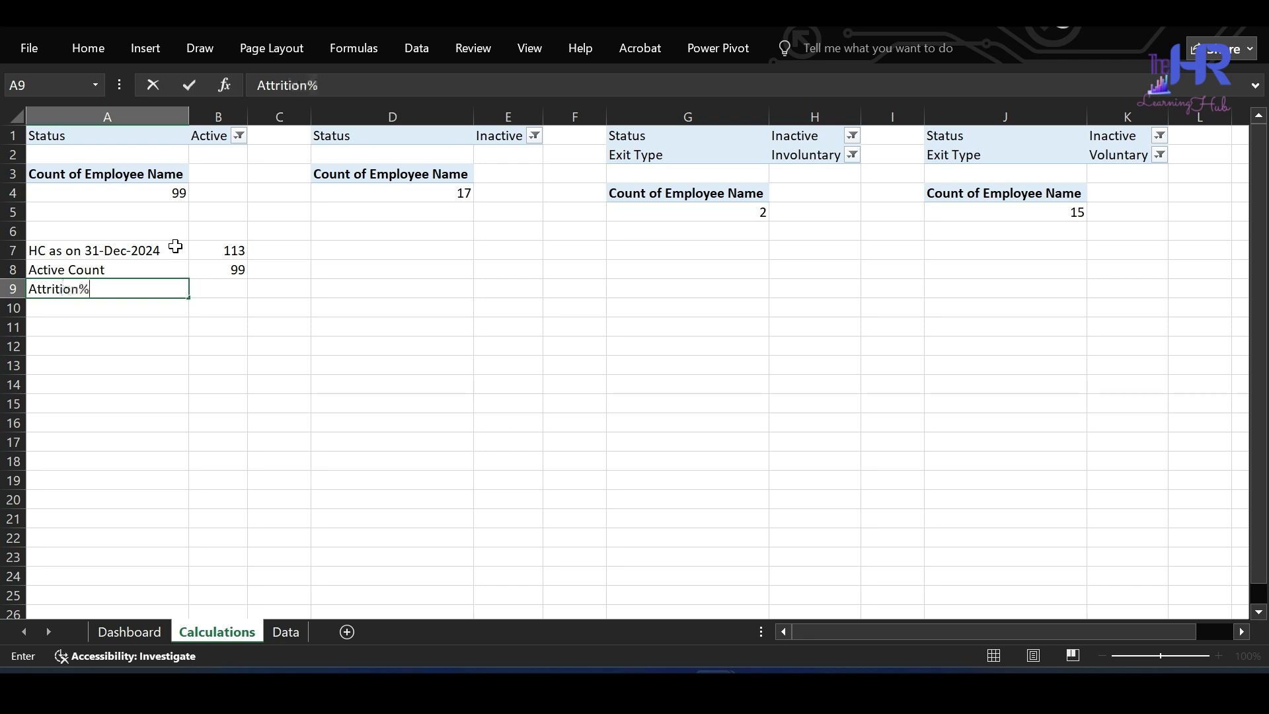
{"action": "key", "text": "Tab"}
{"action": "type", "text": "="}
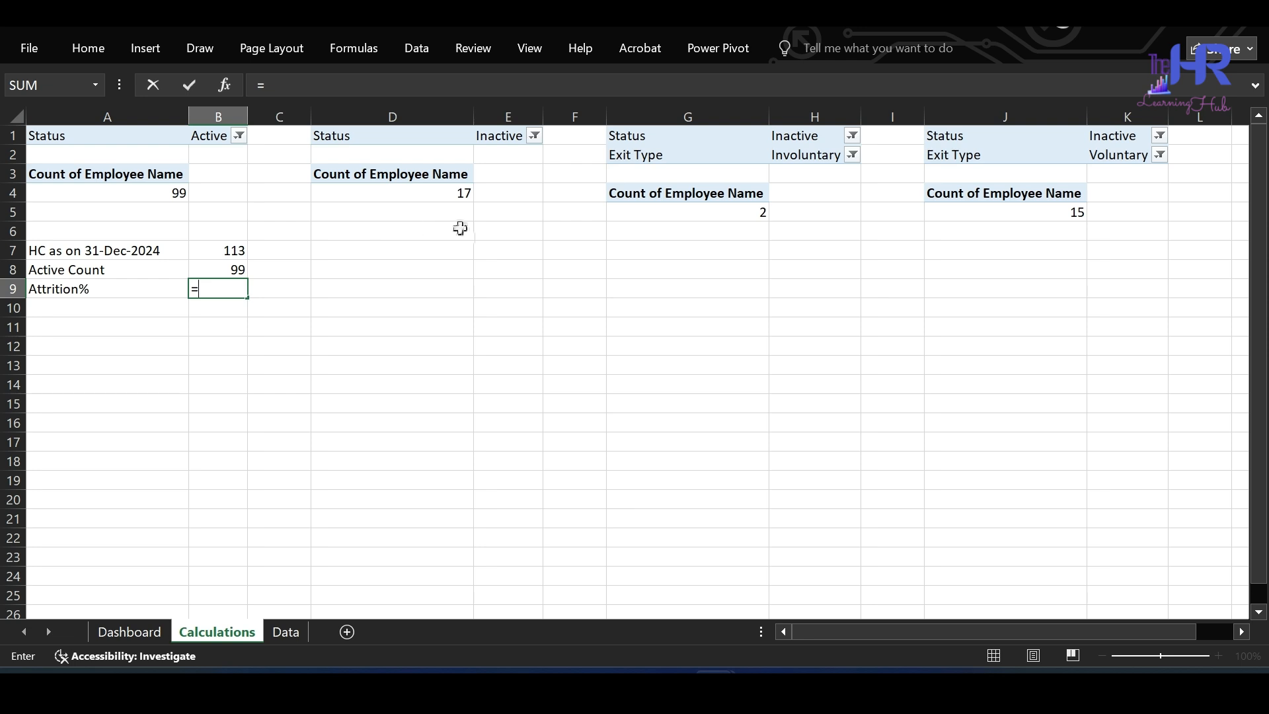
{"action": "left_click", "coordinate": [1013, 215]}
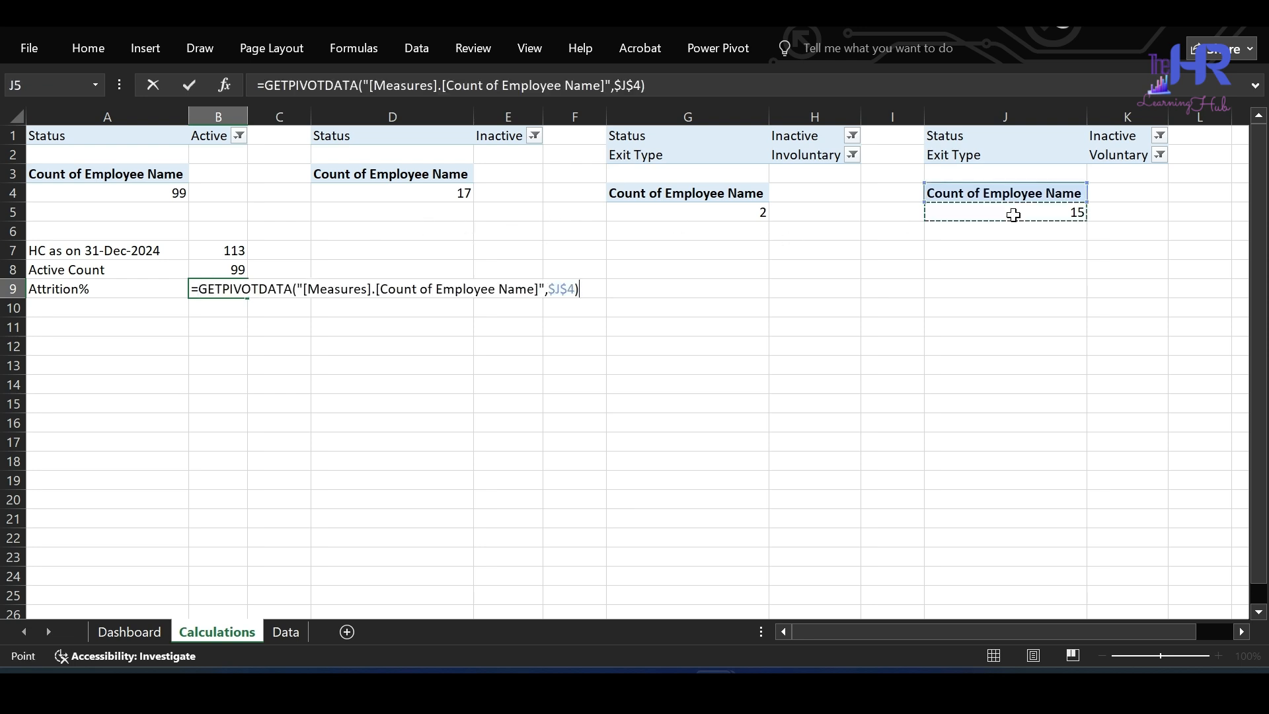
{"action": "type", "text": "/"}
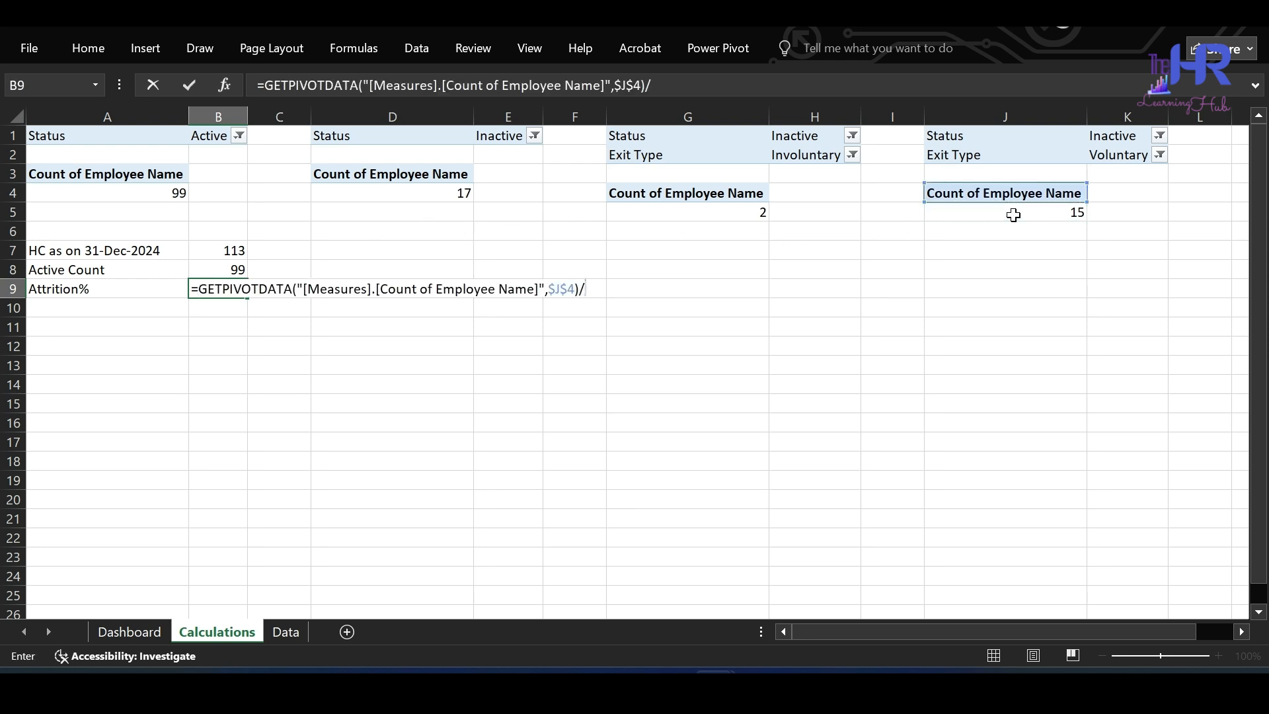
{"action": "type", "text": "("}
{"action": "left_click", "coordinate": [221, 251]}
{"action": "type", "text": "+"}
{"action": "left_click", "coordinate": [220, 266]}
{"action": "type", "text": ")/2"}
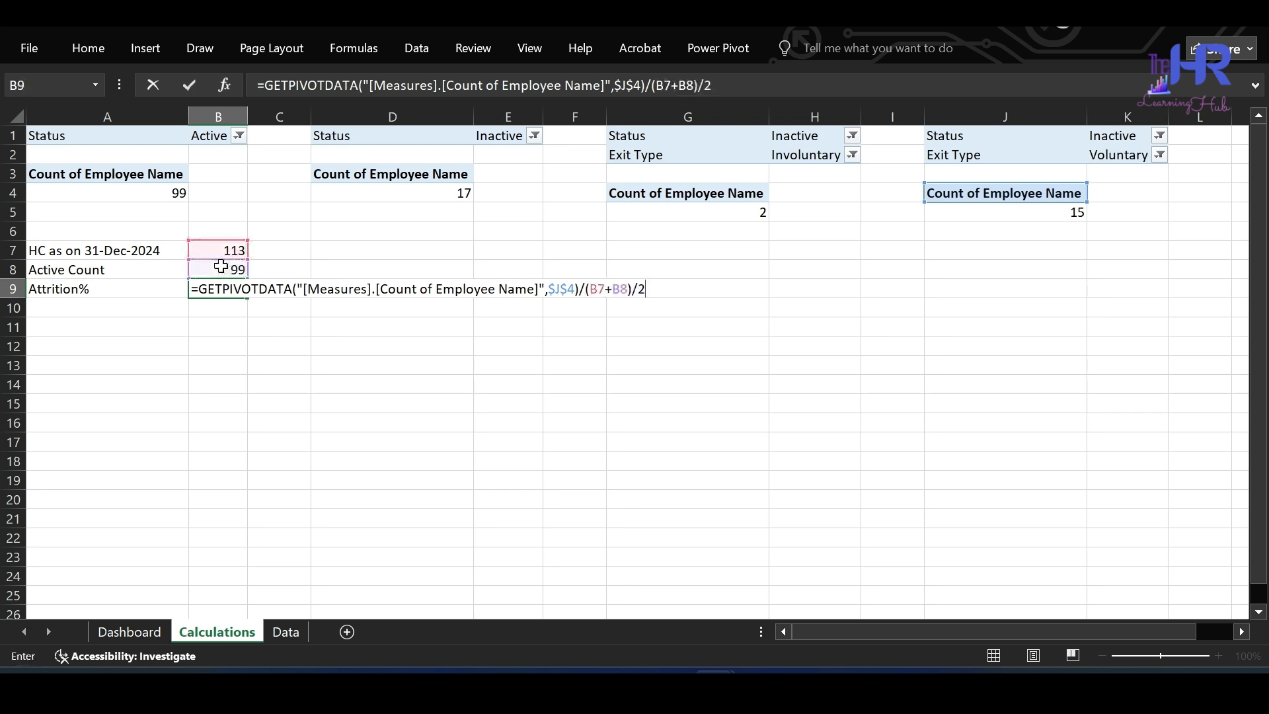
{"action": "type", "text": ")"}
{"action": "left_click", "coordinate": [655, 85]}
{"action": "type", "text": "("}
{"action": "key", "text": "ctrl+Return"}
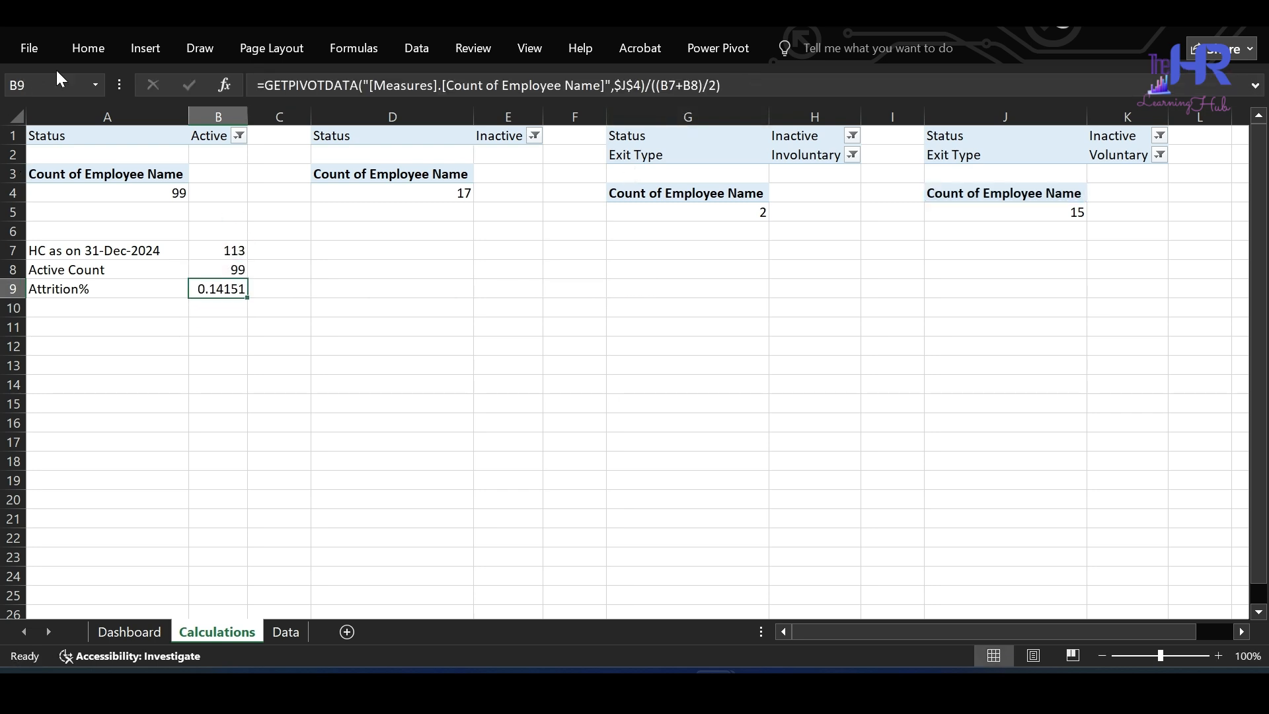
Step: Format the attrition result in B9 as a percentage with one decimal place
{"action": "left_click", "coordinate": [88, 47]}
{"action": "left_click", "coordinate": [554, 115]}
{"action": "left_click", "coordinate": [603, 115]}
Step: Link the Total Emp Count card in F1 of the Dashboard to the active count in Calculations cell A4
{"action": "left_click", "coordinate": [130, 631]}
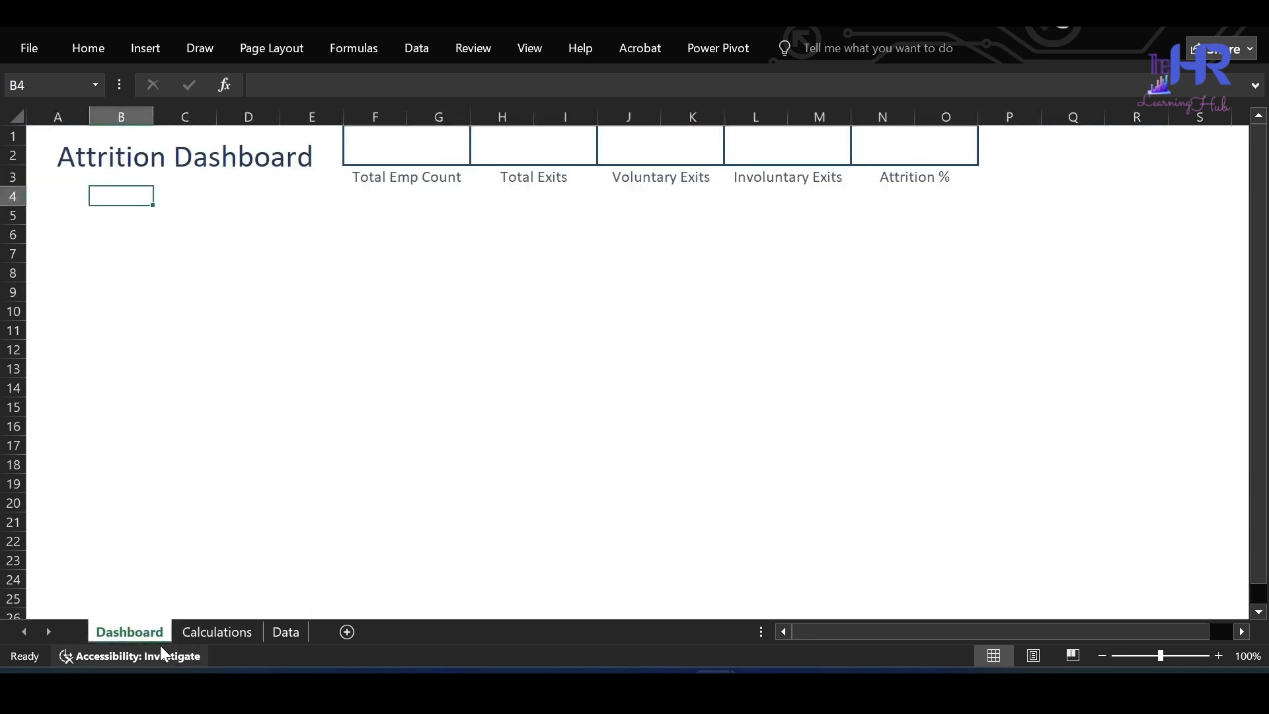
{"action": "left_click", "coordinate": [215, 633]}
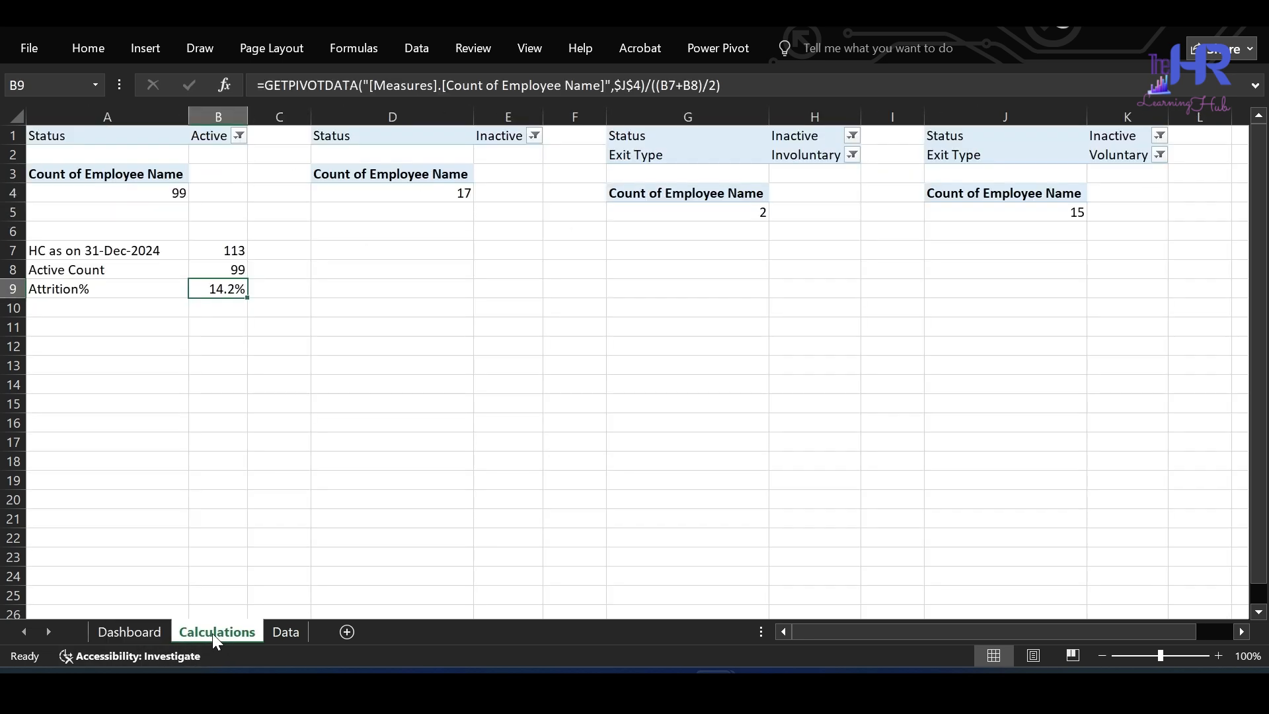
{"action": "left_click", "coordinate": [156, 633]}
{"action": "left_click", "coordinate": [387, 148]}
{"action": "type", "text": "="}
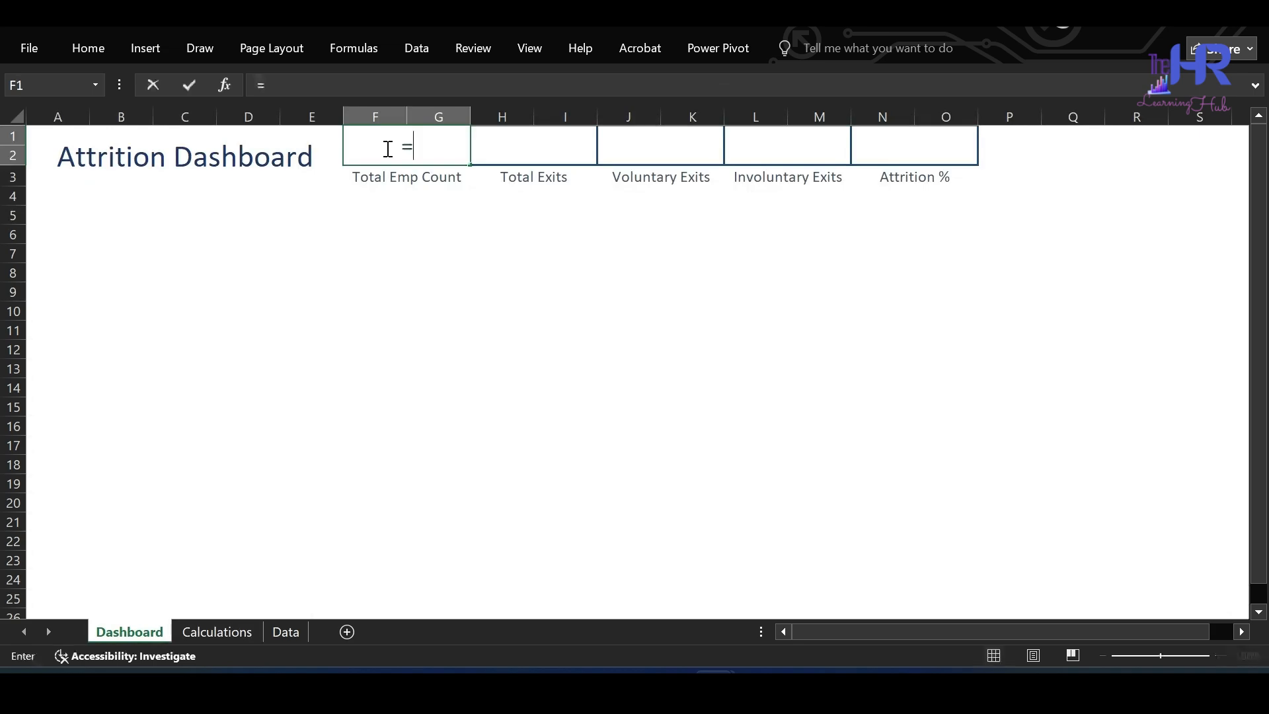
{"action": "left_click", "coordinate": [177, 633]}
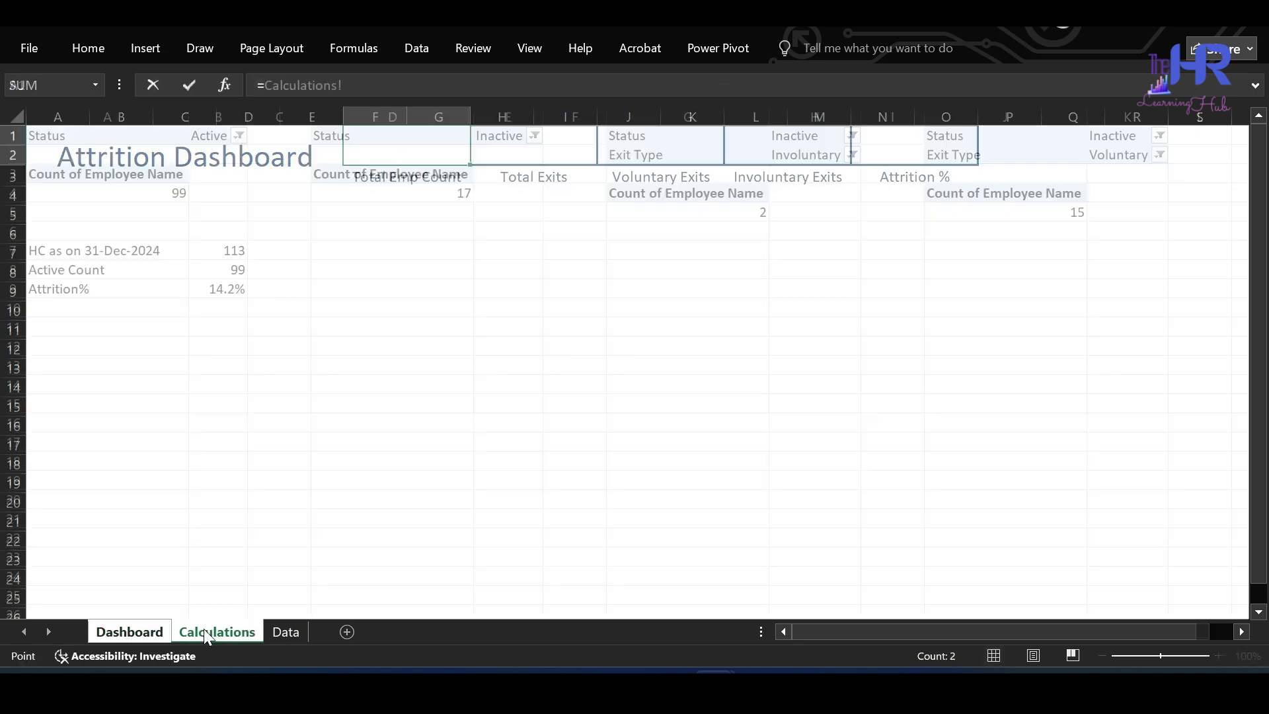
{"action": "left_click", "coordinate": [169, 192]}
{"action": "key", "text": "Return"}
Step: Link the Total Exits card in H1 of the Dashboard to the inactive count in Calculations cell D4
{"action": "left_click", "coordinate": [554, 136]}
{"action": "type", "text": "="}
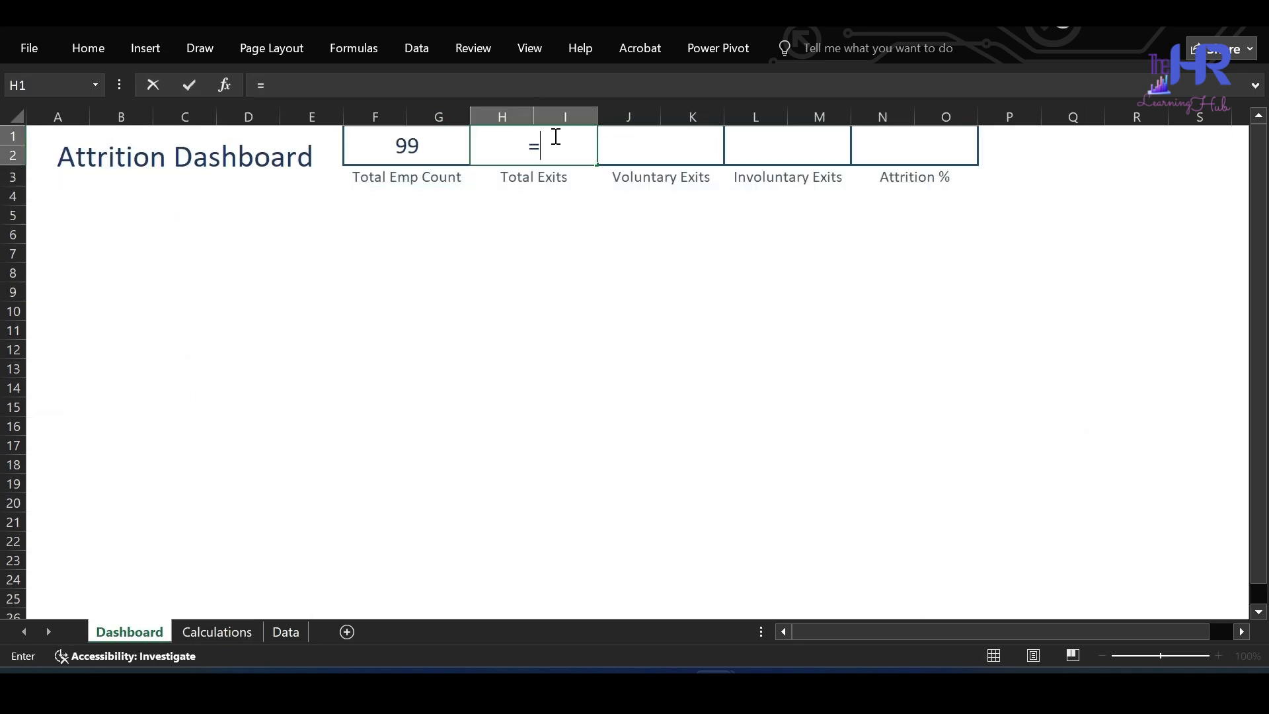
{"action": "left_click", "coordinate": [217, 632]}
{"action": "left_click", "coordinate": [448, 189]}
{"action": "key", "text": "Return"}
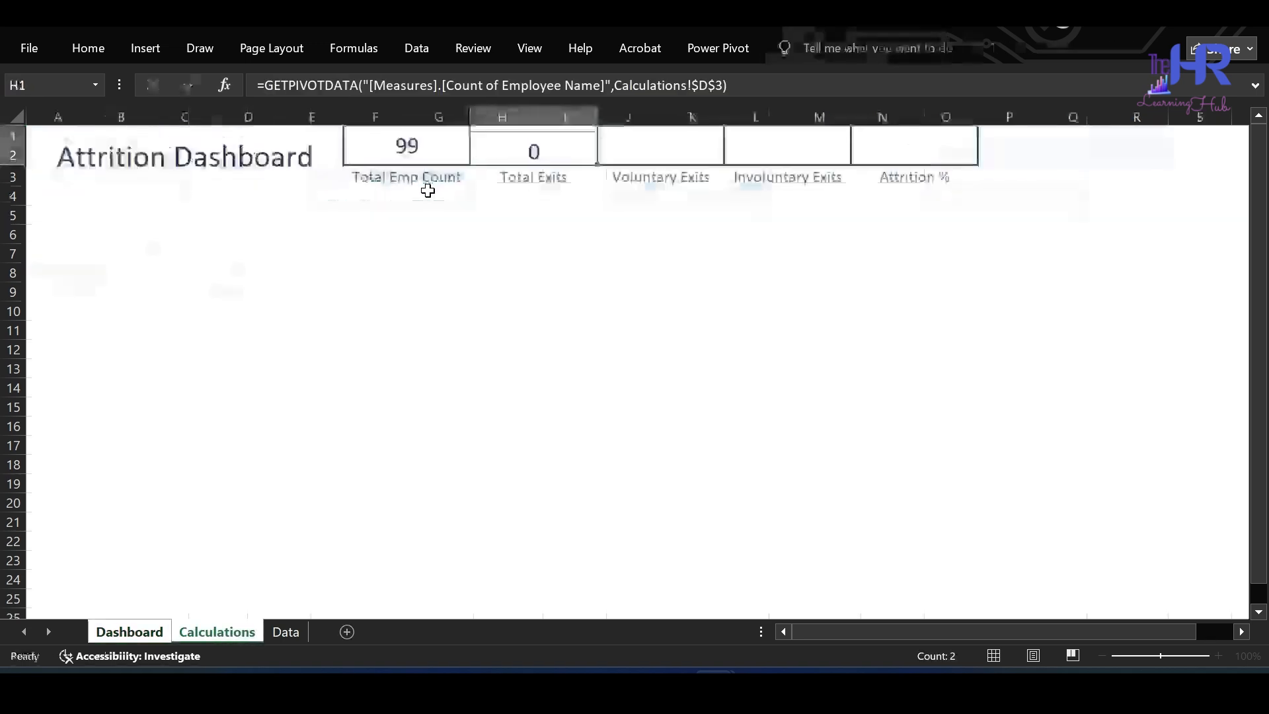
Step: Link the Voluntary Exits card in J1 of the Dashboard to the voluntary exit count in Calculations cell J5
{"action": "left_click", "coordinate": [630, 119]}
{"action": "left_click", "coordinate": [631, 146]}
{"action": "type", "text": "="}
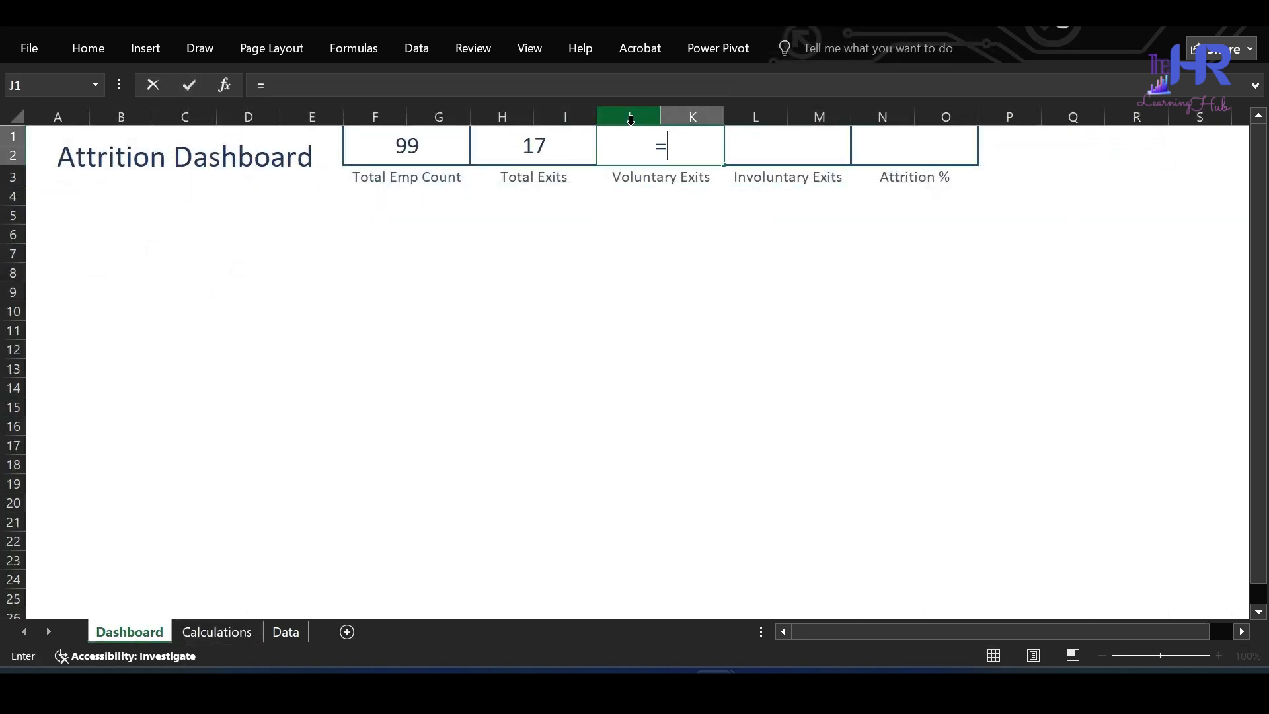
{"action": "left_click", "coordinate": [217, 631]}
{"action": "left_click", "coordinate": [1035, 200]}
{"action": "key", "text": "Return"}
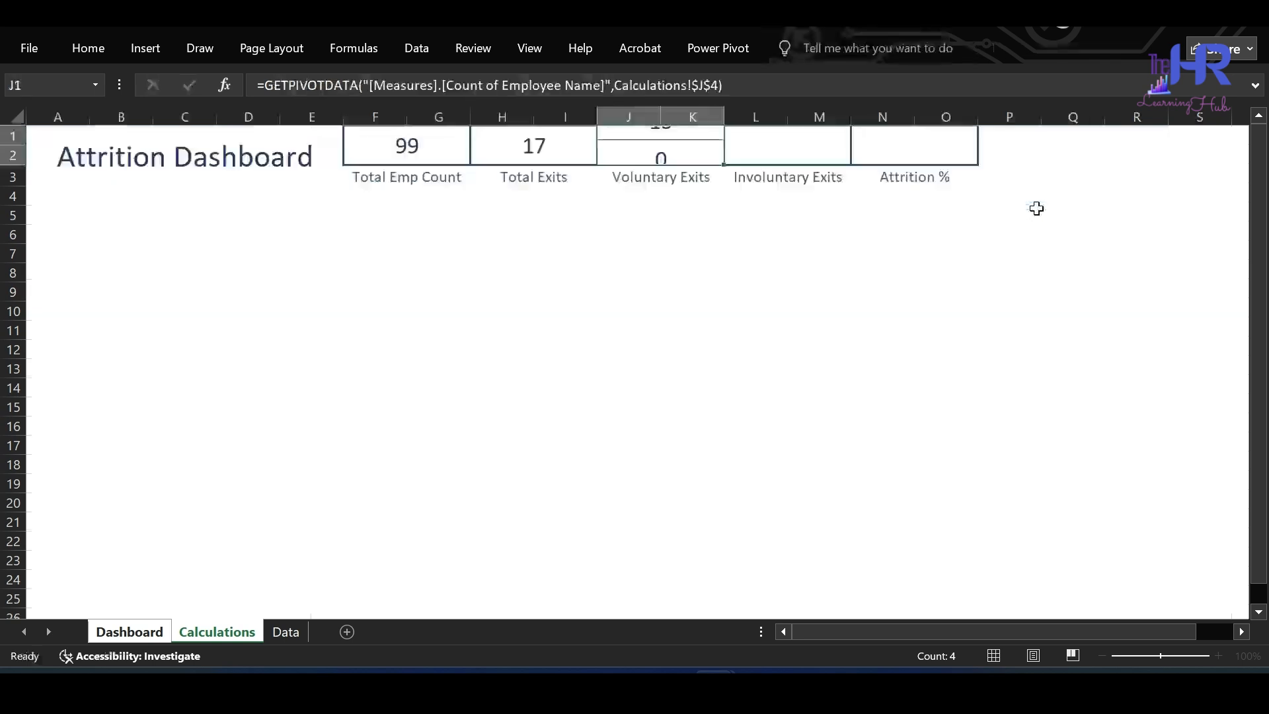
Step: Link the Involuntary Exits card in L1 of the Dashboard to the involuntary exit count in Calculations cell G5
{"action": "left_click", "coordinate": [834, 148]}
{"action": "type", "text": "="}
{"action": "left_click", "coordinate": [217, 632]}
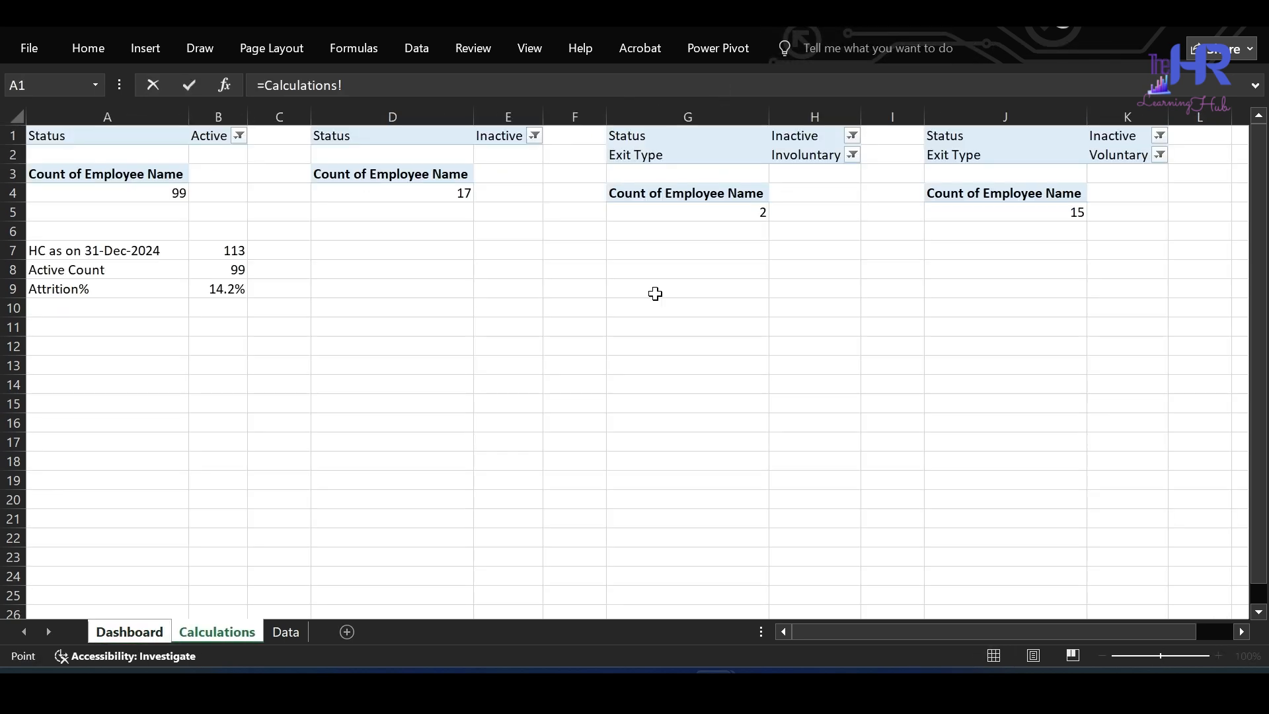
{"action": "left_click", "coordinate": [745, 214]}
{"action": "key", "text": "Return"}
Step: Link the Attrition % card in N1 of the Dashboard to the attrition rate in Calculations cell B9
{"action": "left_click", "coordinate": [895, 142]}
{"action": "type", "text": "="}
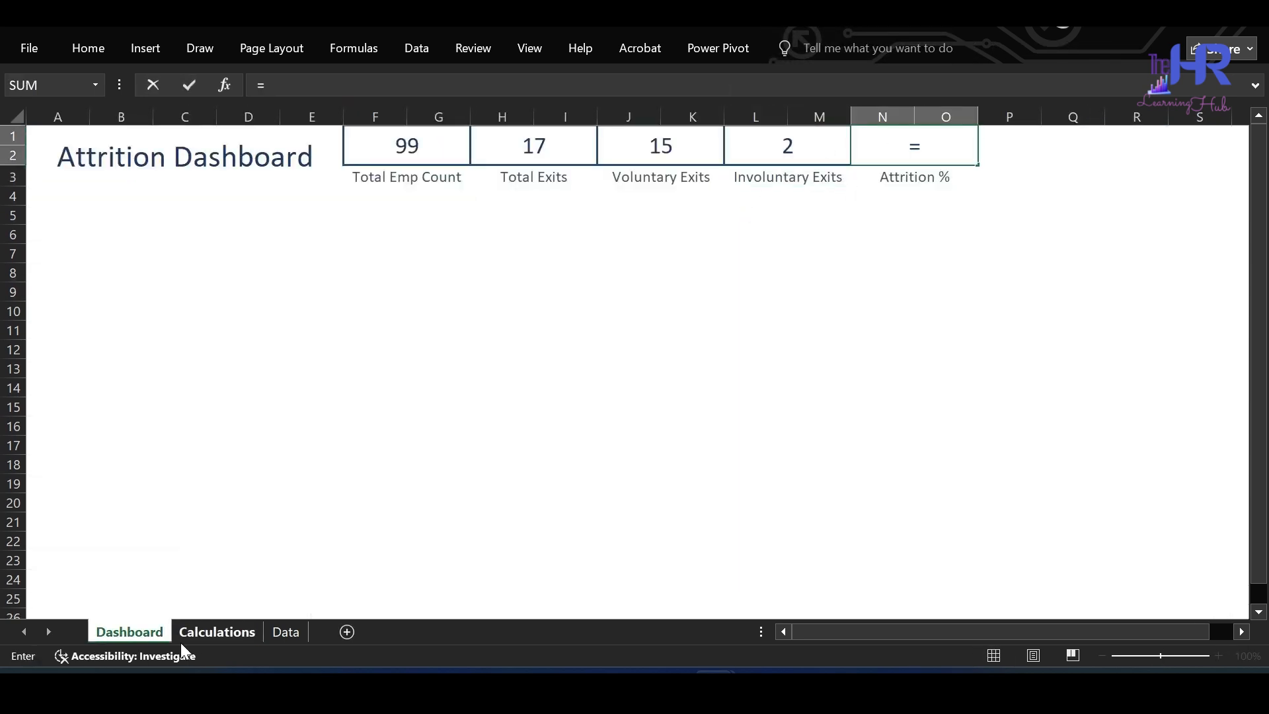
{"action": "left_click", "coordinate": [216, 632]}
{"action": "left_click", "coordinate": [211, 285]}
{"action": "key", "text": "Return"}
{"action": "key", "text": "Up"}
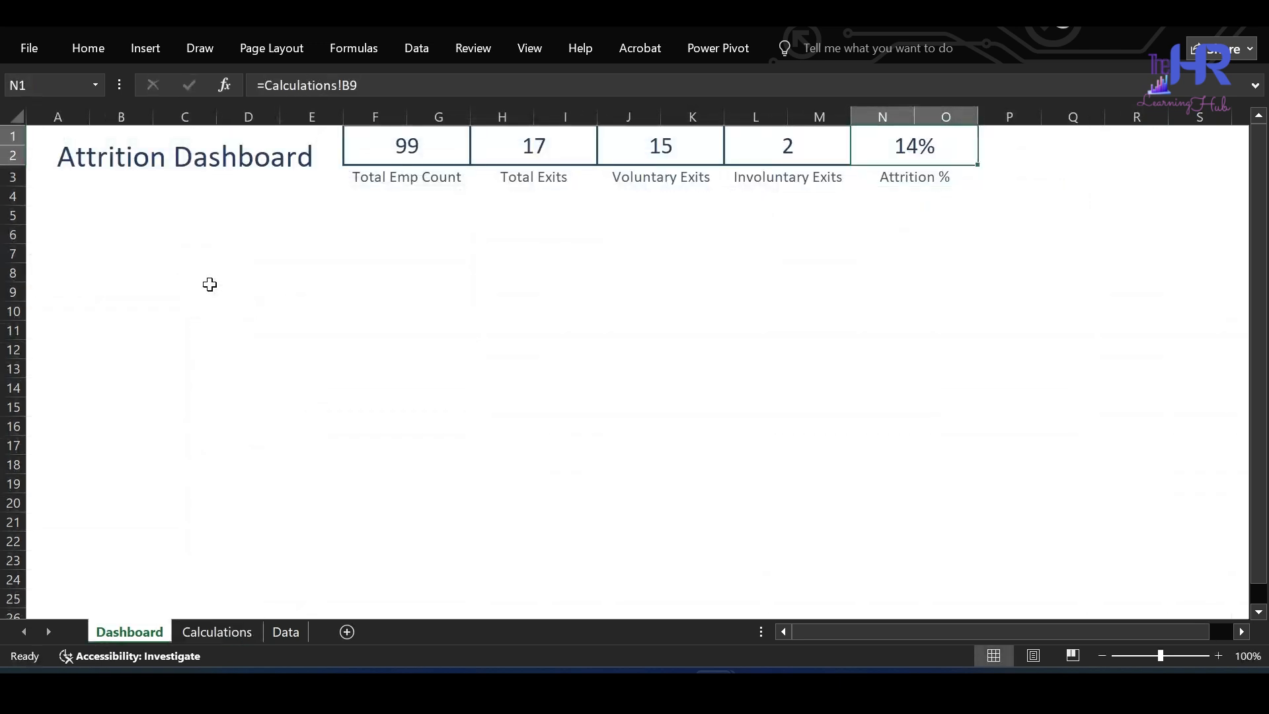
Step: Change the Exit Type in J8 of the Data sheet to Involuntary to test the dashboard links
{"action": "left_click", "coordinate": [220, 633]}
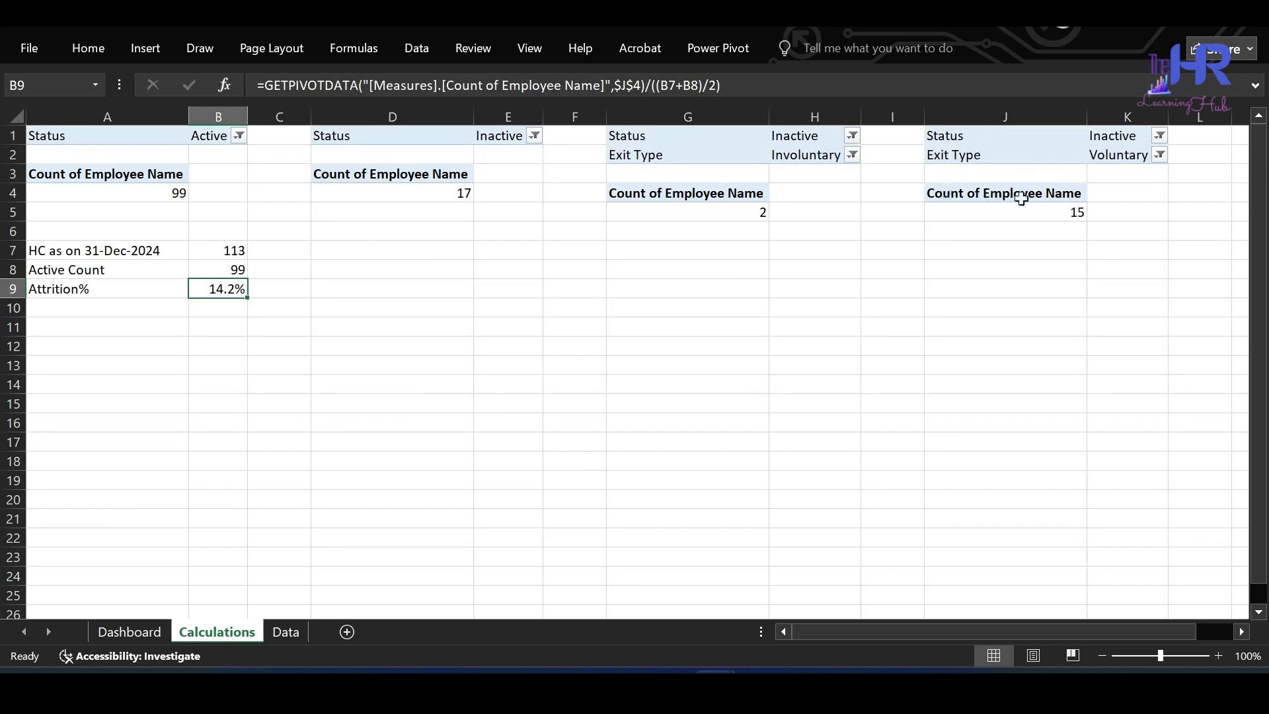
{"action": "left_click", "coordinate": [286, 632]}
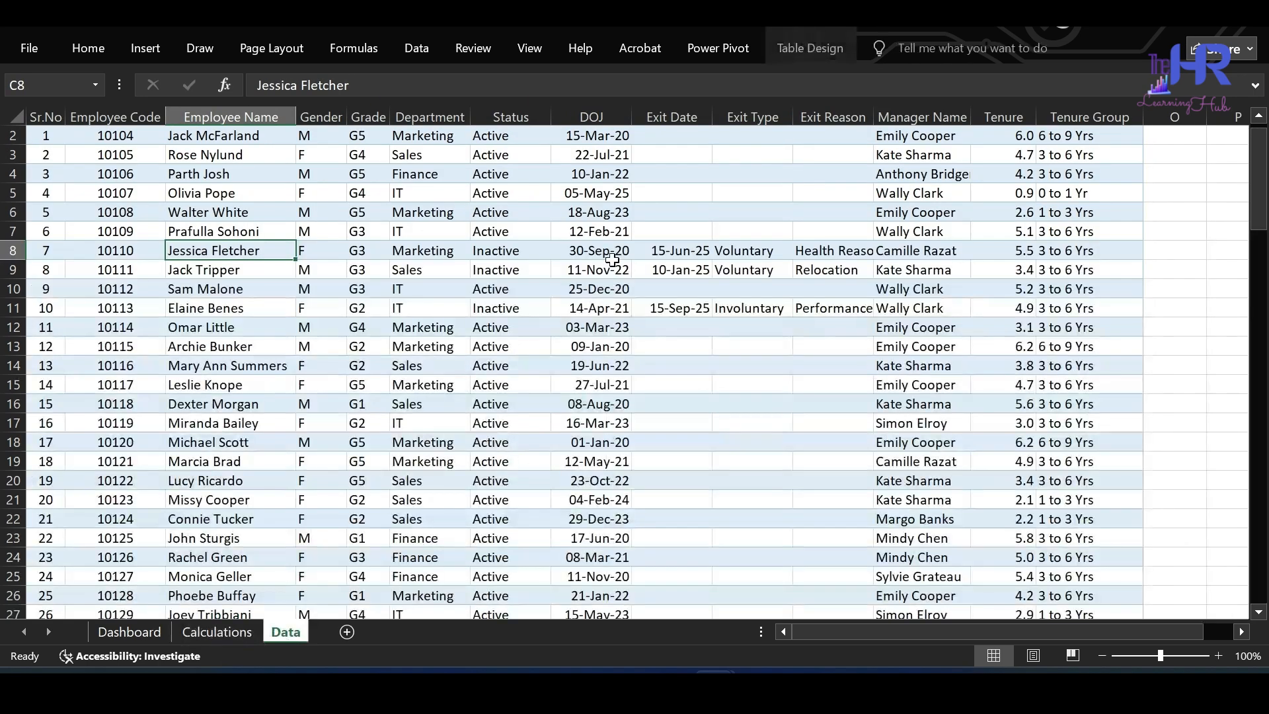
{"action": "scroll", "coordinate": [510, 389], "scroll_direction": "up", "scroll_amount": 1}
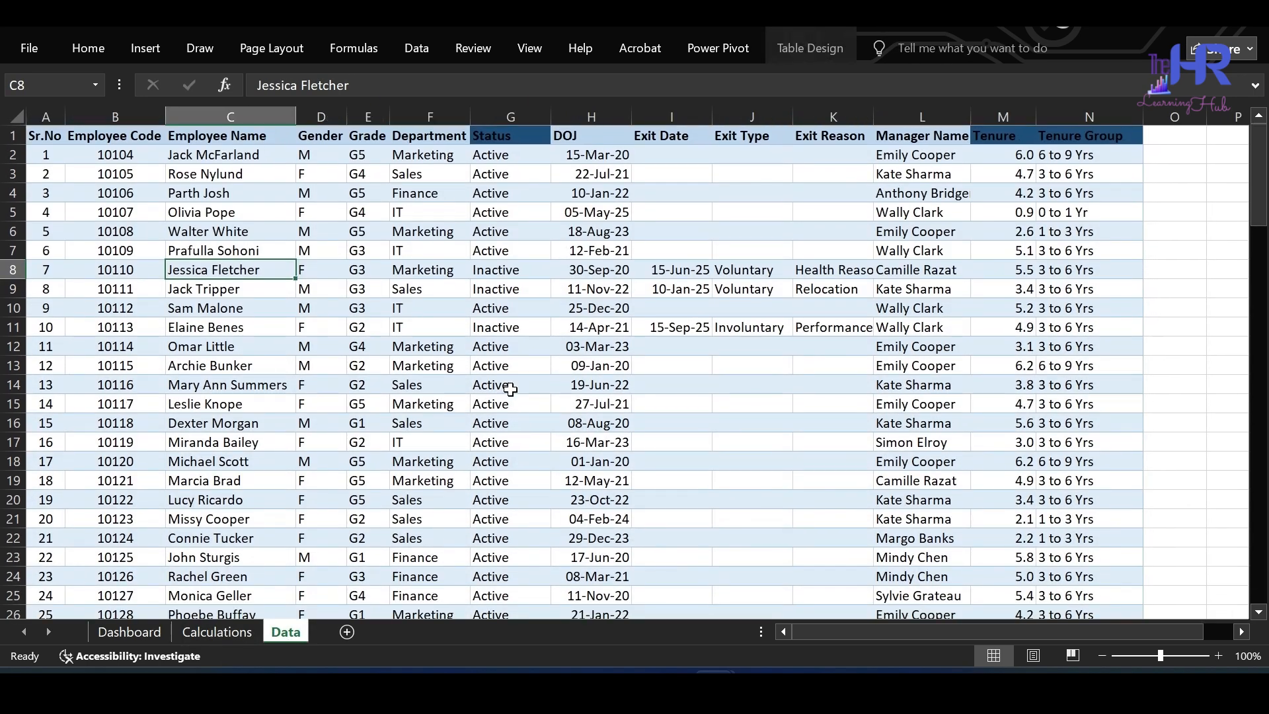
{"action": "left_click", "coordinate": [758, 270]}
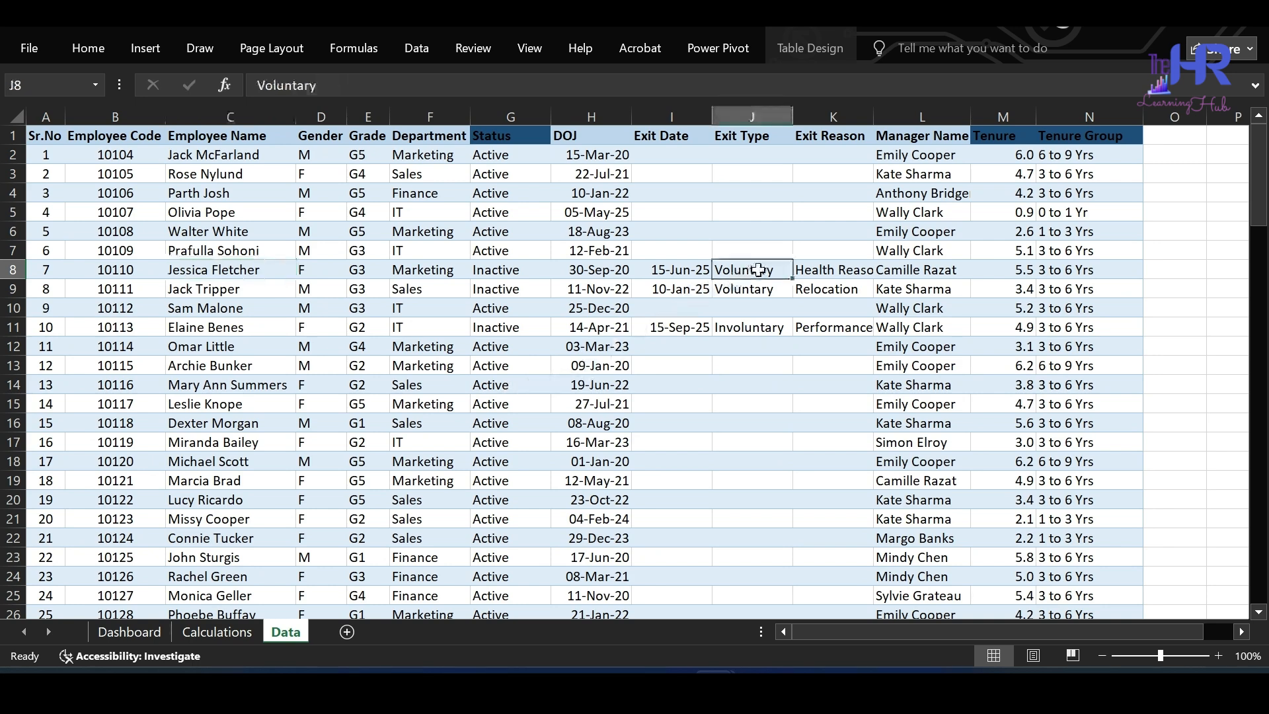
{"action": "key", "text": "Left"}
{"action": "key", "text": "shift+space"}
{"action": "left_click", "coordinate": [758, 270]}
{"action": "type", "text": "Involuntary"}
{"action": "key", "text": "Return"}
{"action": "left_click", "coordinate": [759, 269]}
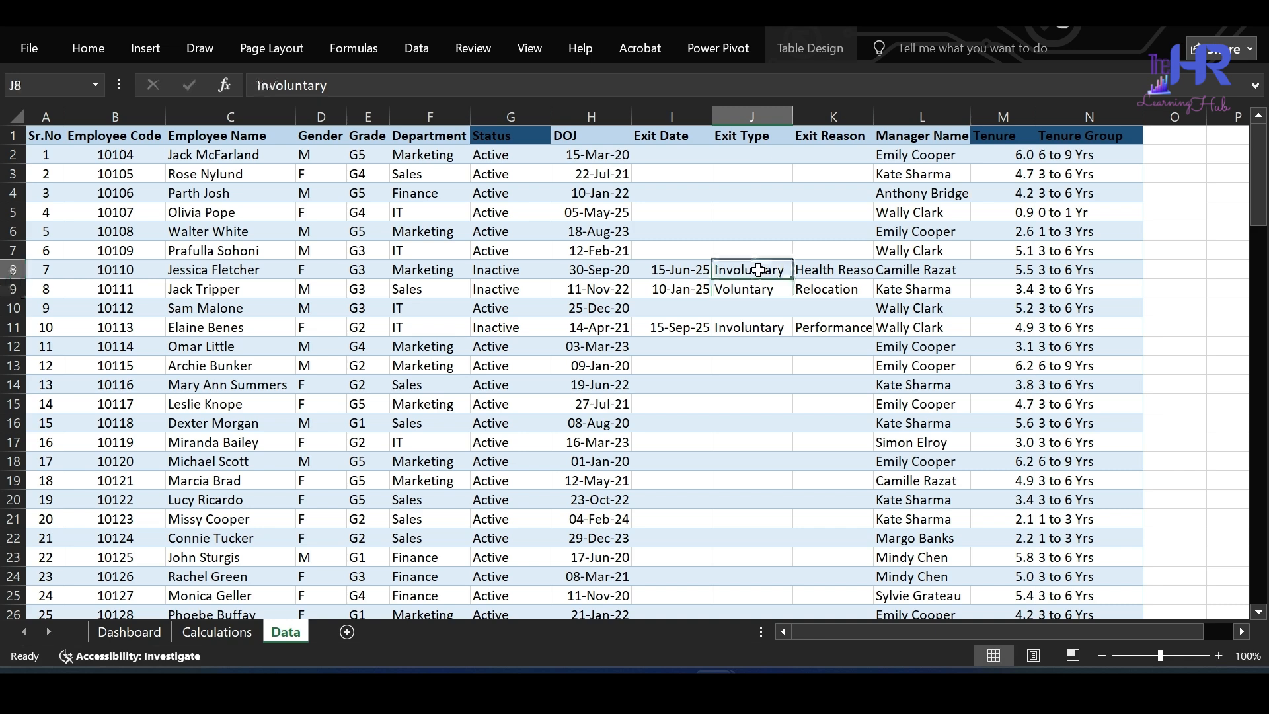
Step: Refresh the involuntary exits PivotTable on Calculations and check the KPI cards on the Dashboard
{"action": "left_click", "coordinate": [217, 632]}
{"action": "right_click", "coordinate": [685, 209]}
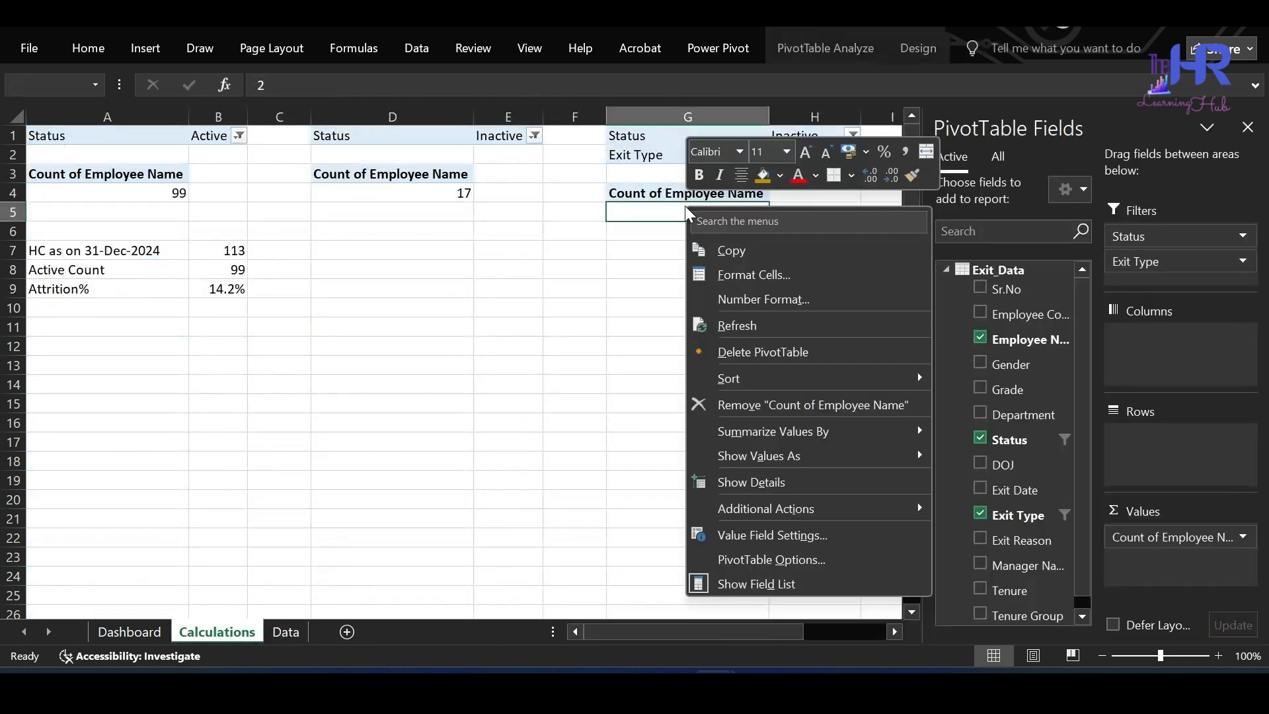
{"action": "left_click", "coordinate": [766, 321]}
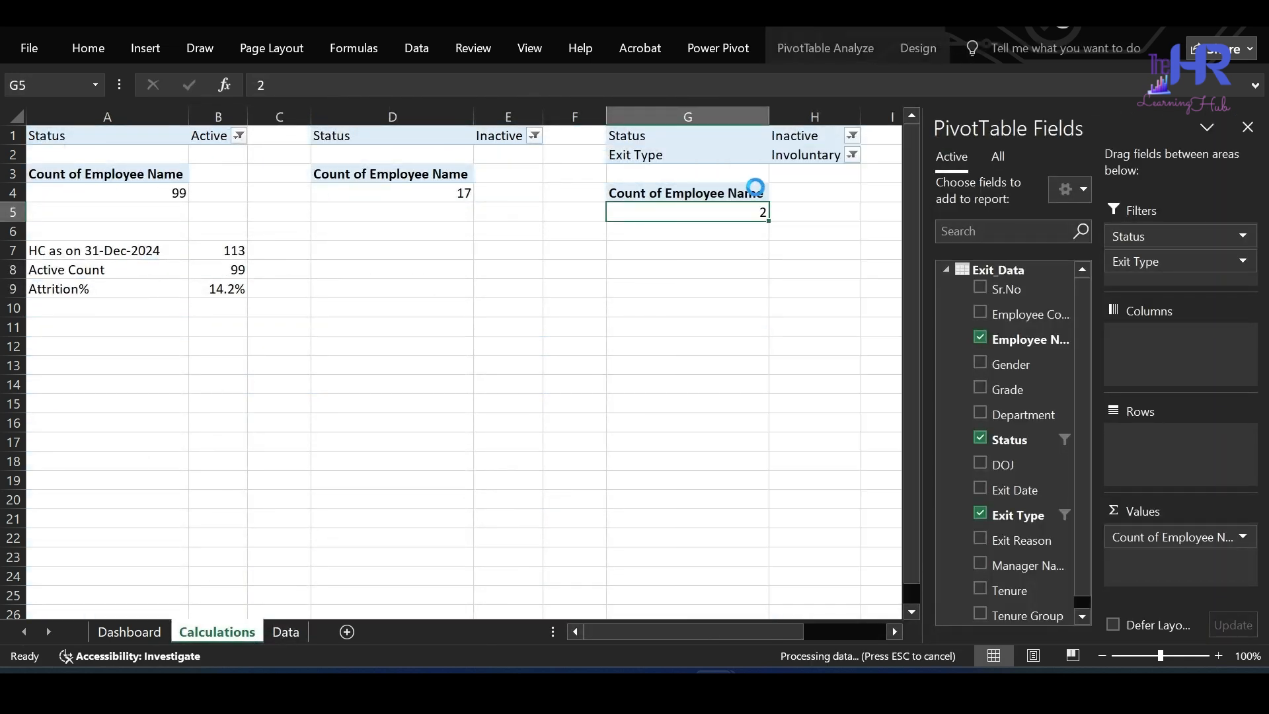
{"action": "left_click", "coordinate": [139, 633]}
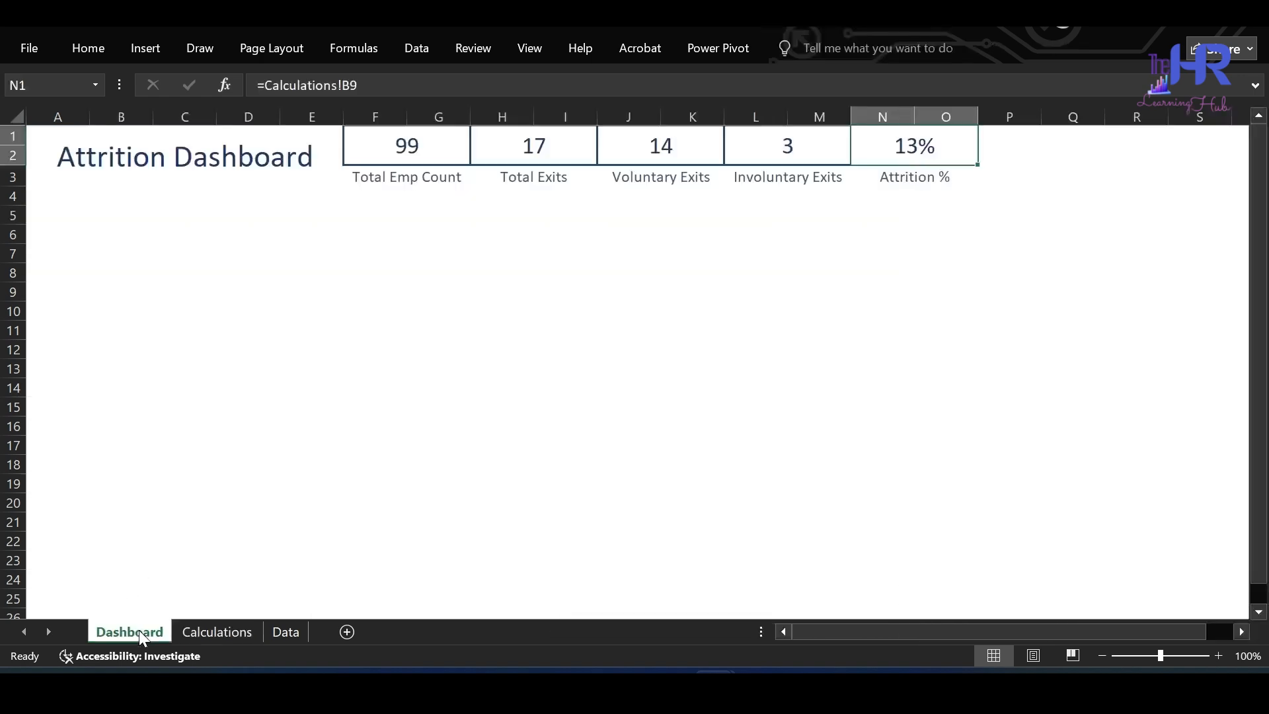
Step: Revert the test change to the exit type in Data and recheck the Dashboard cards
{"action": "left_click", "coordinate": [288, 634]}
{"action": "left_click", "coordinate": [217, 632]}
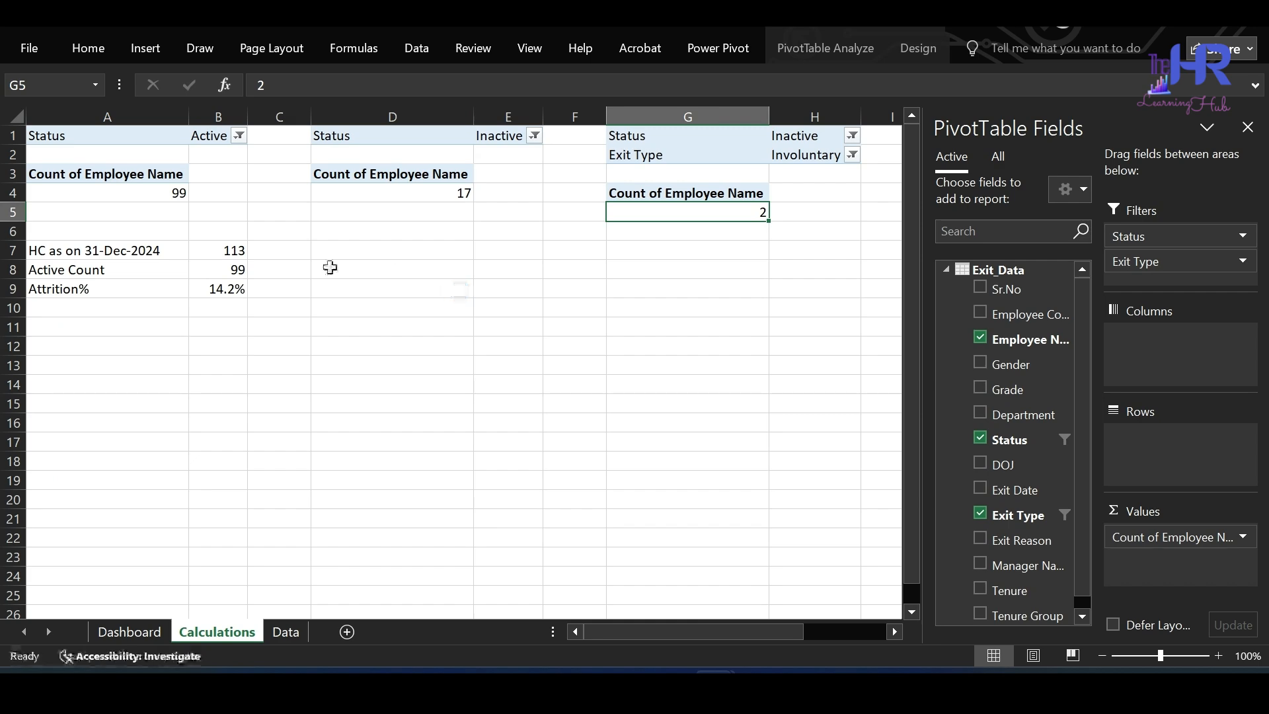
{"action": "left_click", "coordinate": [128, 632]}
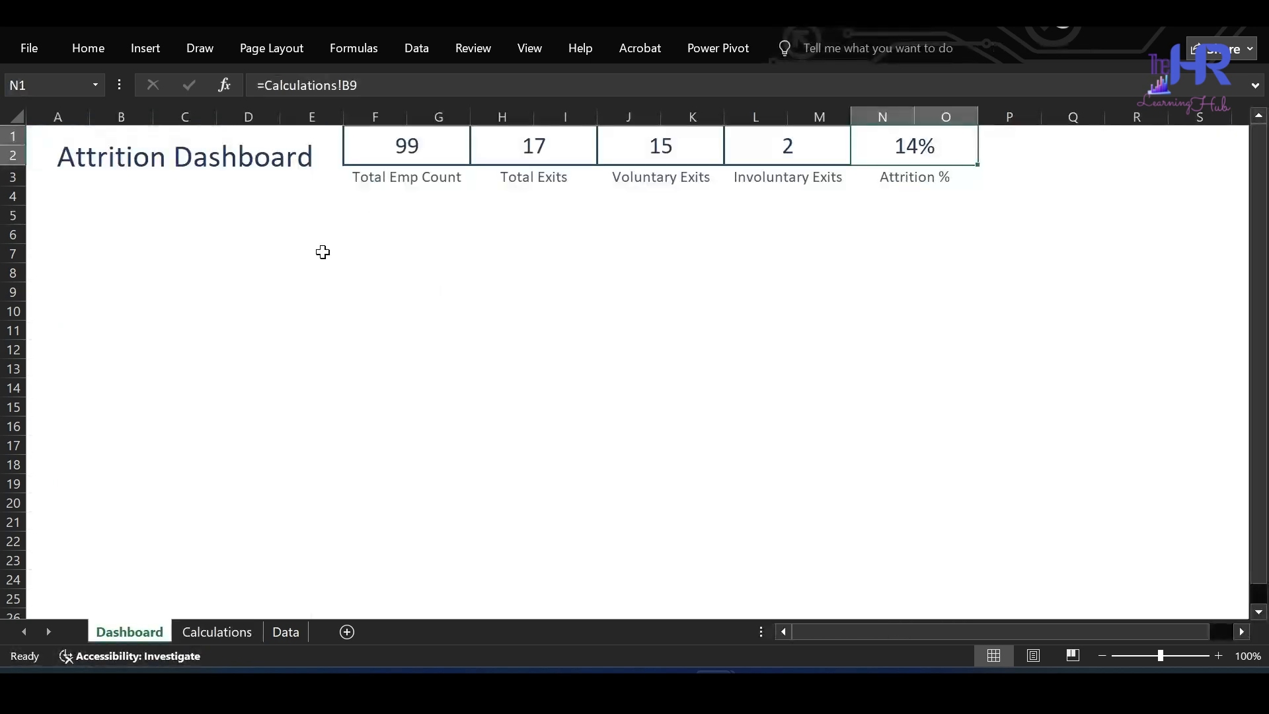
Step: Copy the voluntary exits PivotTable on Calculations to A12 and break the copy down by Tenure Group in rows
{"action": "left_click", "coordinate": [218, 631]}
{"action": "left_click_drag", "start_coordinate": [960, 139], "coordinate": [1116, 207]}
{"action": "key", "text": "ctrl+c"}
{"action": "left_click", "coordinate": [108, 345]}
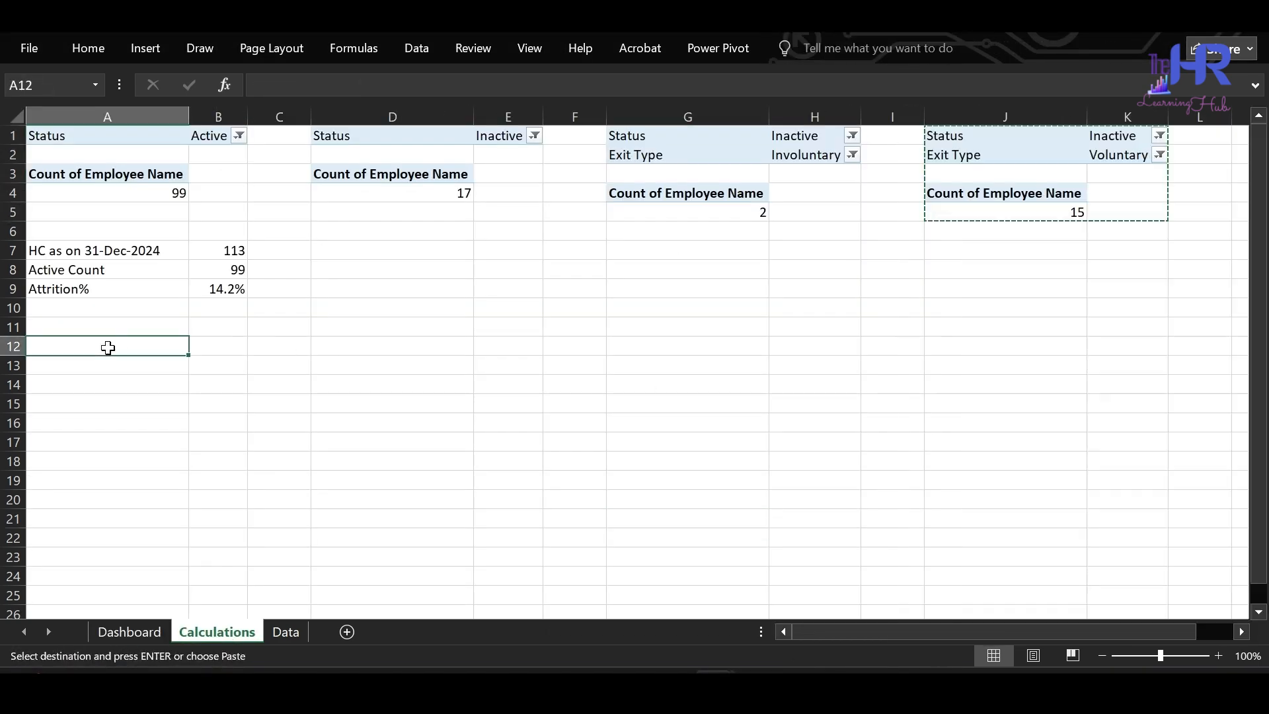
{"action": "key", "text": "ctrl+v"}
{"action": "left_click", "coordinate": [136, 420]}
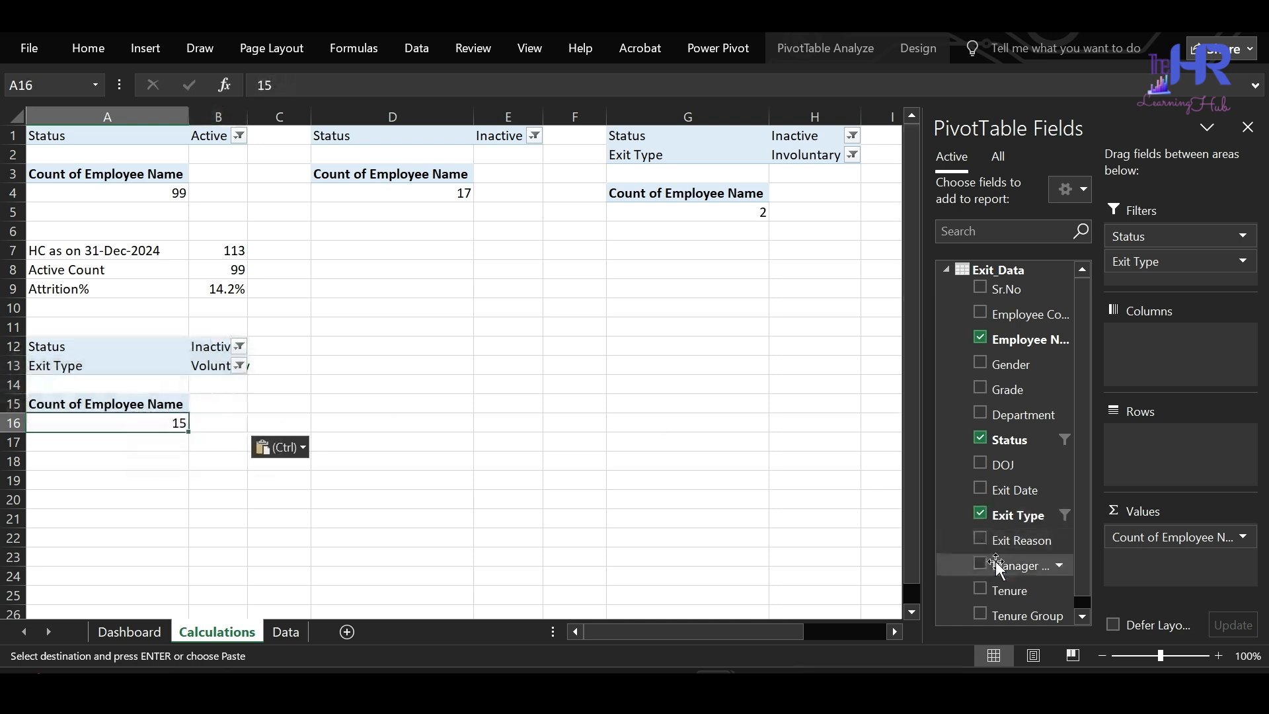
{"action": "left_click_drag", "start_coordinate": [1156, 489], "coordinate": [1157, 461]}
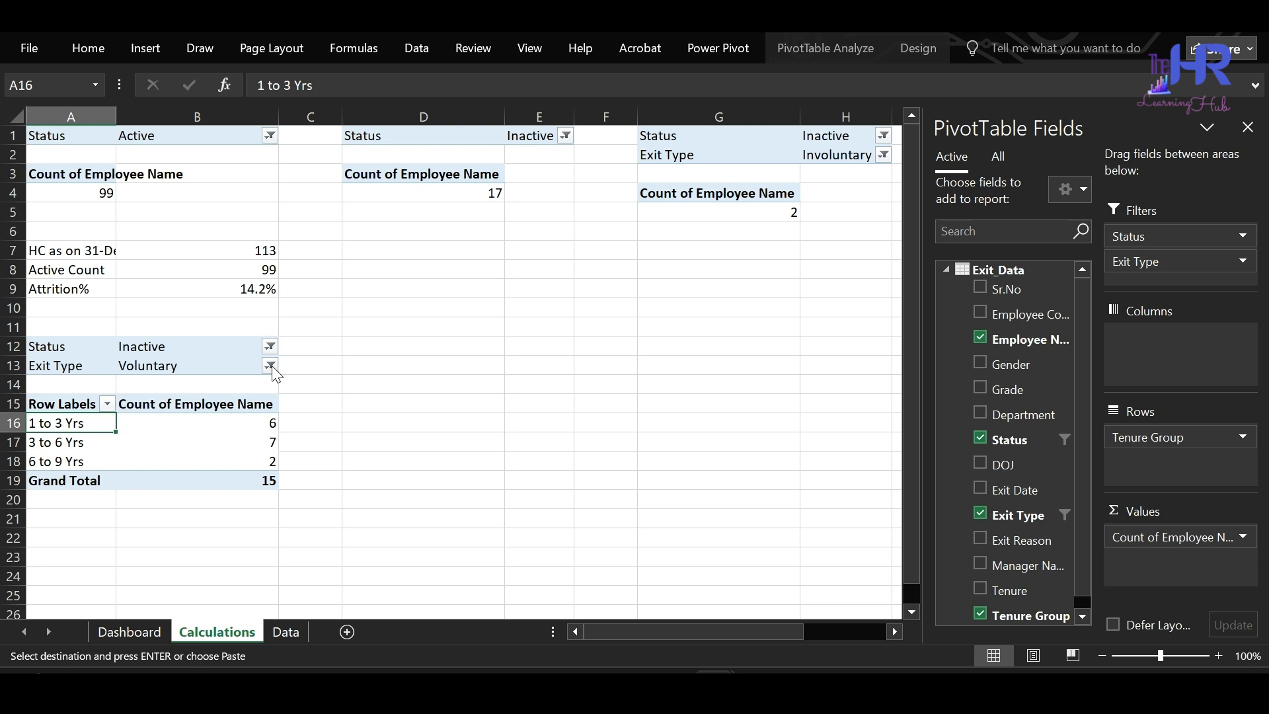
Step: Copy the tenure group PivotTable to D12 and replace Tenure Group with Exit Reason in the copy's rows
{"action": "key", "text": "ctrl+a"}
{"action": "key", "text": "ctrl+c"}
{"action": "left_click", "coordinate": [379, 348]}
{"action": "key", "text": "ctrl+v"}
{"action": "left_click", "coordinate": [420, 434]}
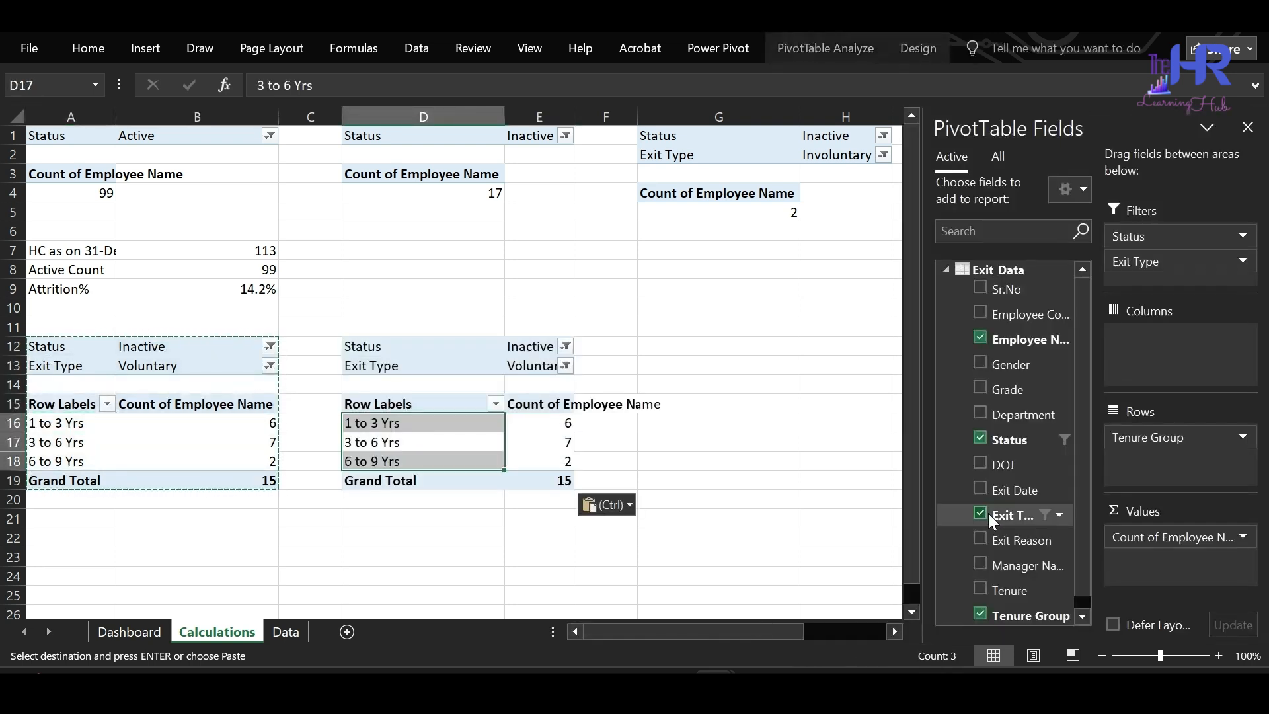
{"action": "left_click_drag", "start_coordinate": [1150, 437], "coordinate": [1151, 487]}
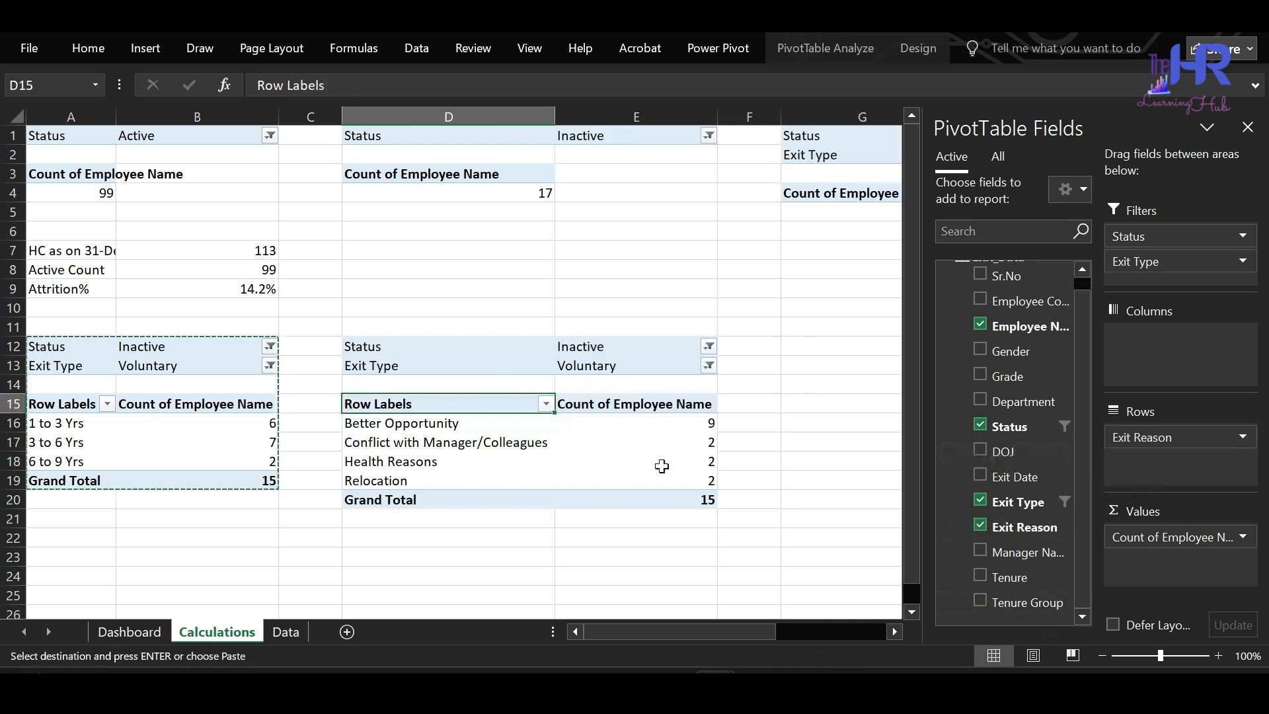
Step: Name the tenure group PivotTable at A12 "Tenure"
{"action": "left_click", "coordinate": [197, 442]}
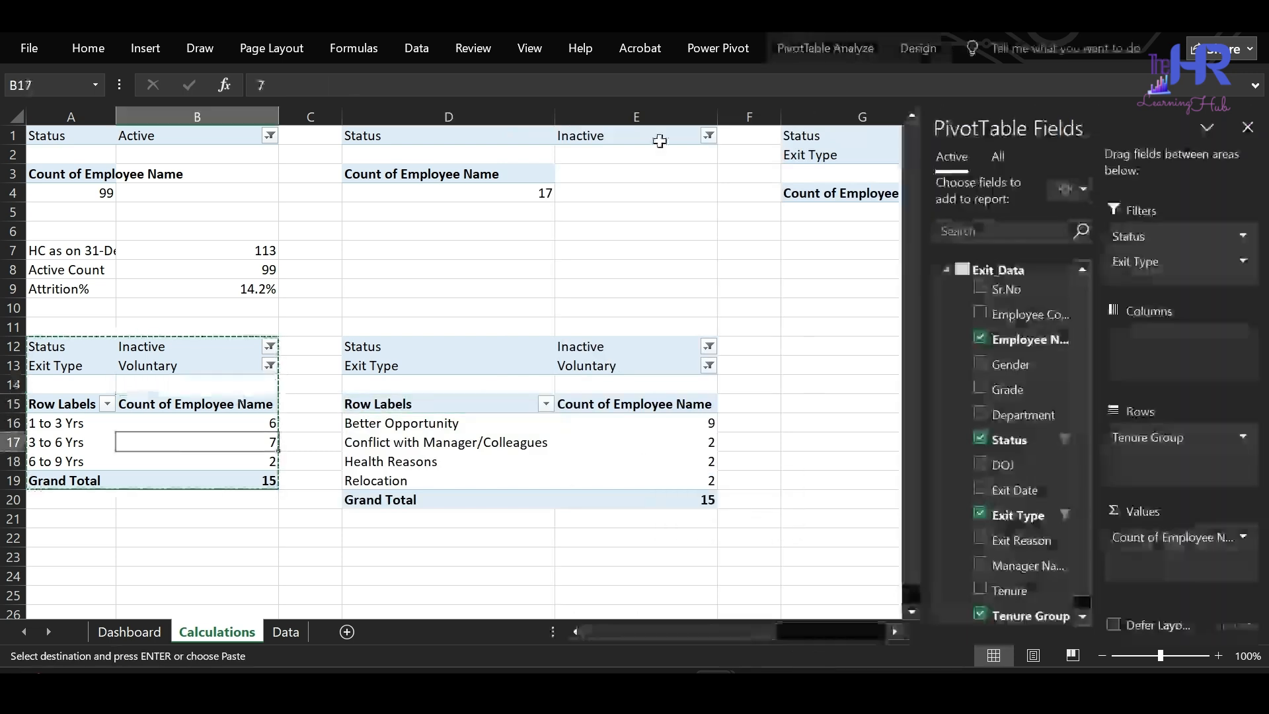
{"action": "left_click", "coordinate": [803, 58]}
{"action": "left_click", "coordinate": [36, 112]}
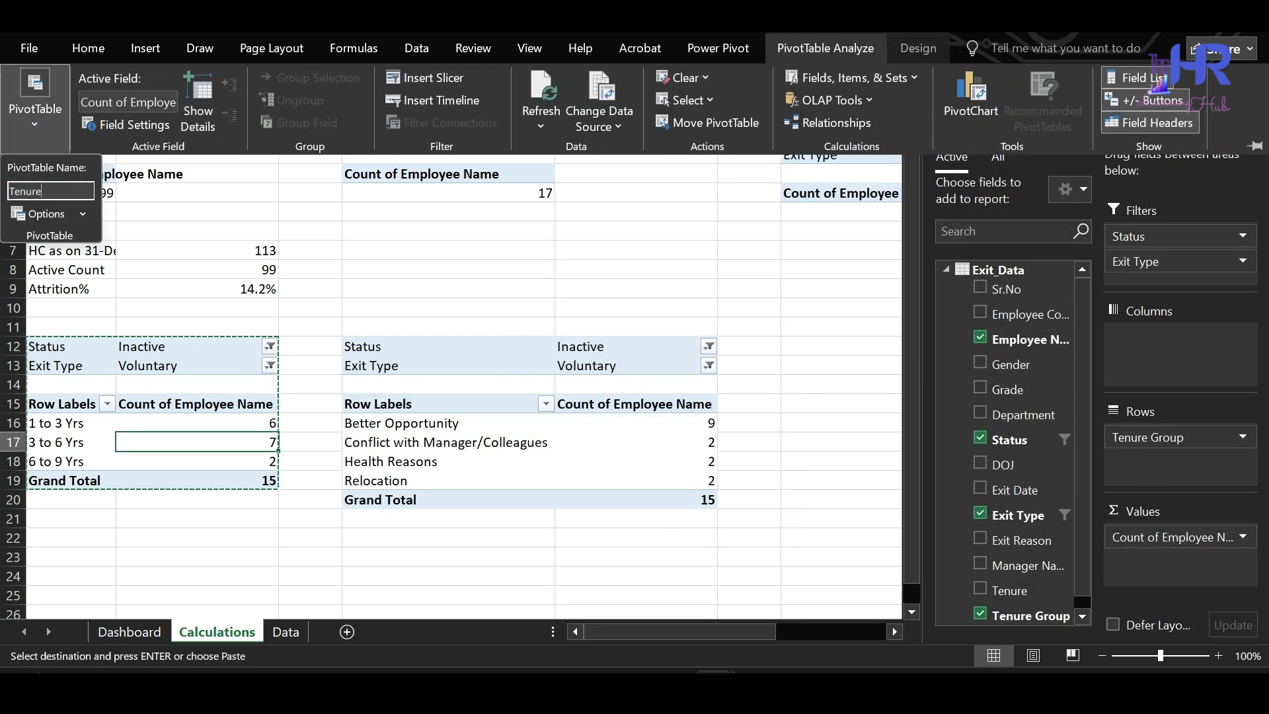
Step: Name the exit reason PivotTable at D12 "exitreason"
{"action": "left_click", "coordinate": [417, 457]}
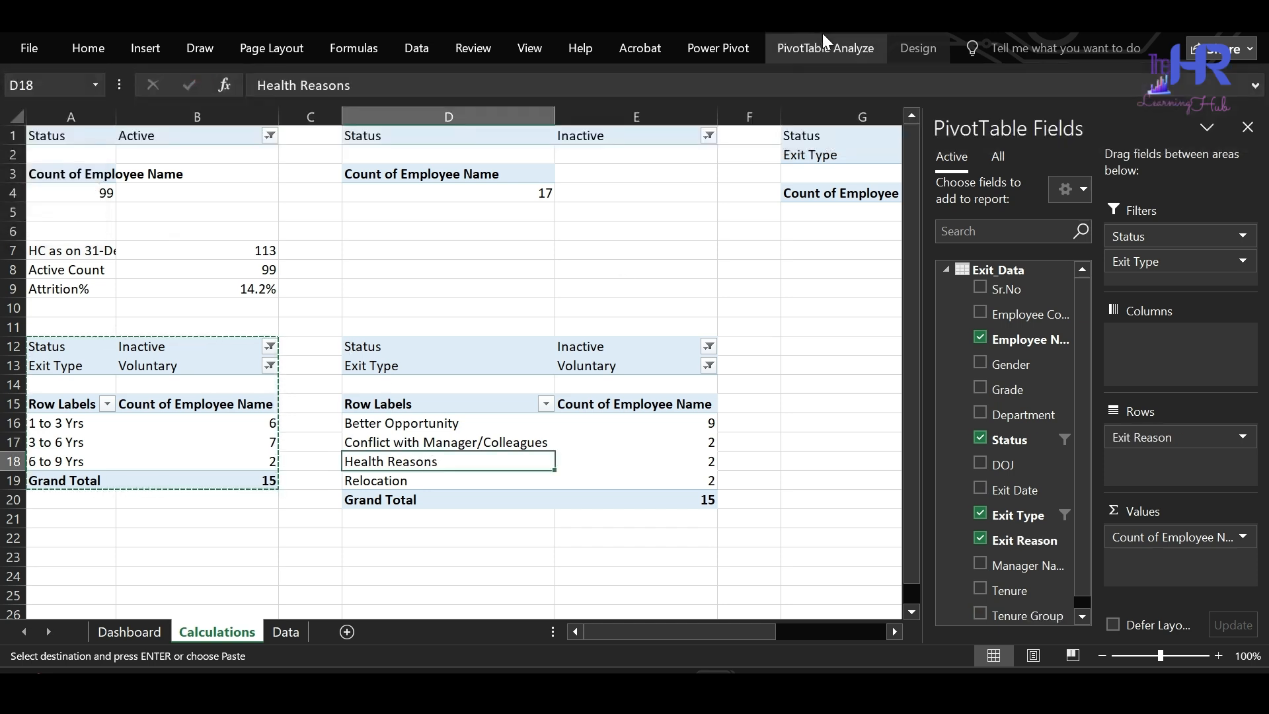
{"action": "left_click", "coordinate": [824, 46]}
{"action": "left_click", "coordinate": [53, 120]}
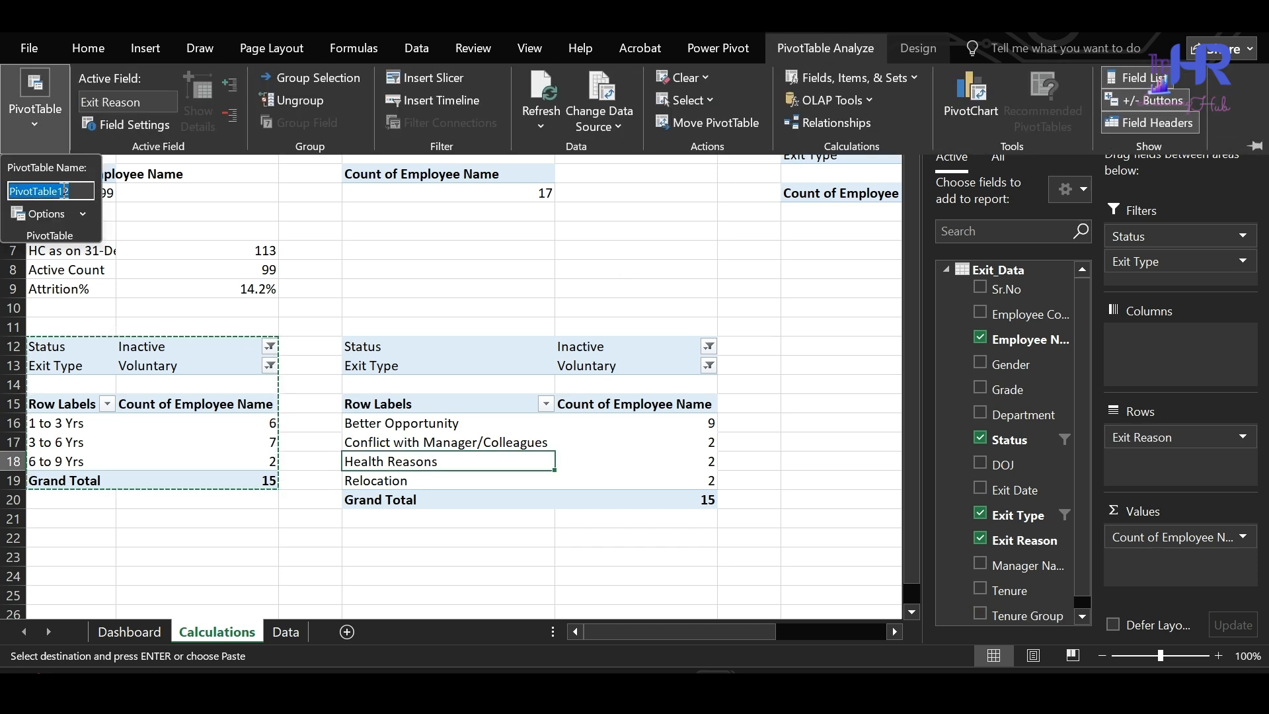
{"action": "left_click", "coordinate": [62, 189]}
{"action": "type", "text": "exitreason"}
{"action": "key", "text": "Return"}
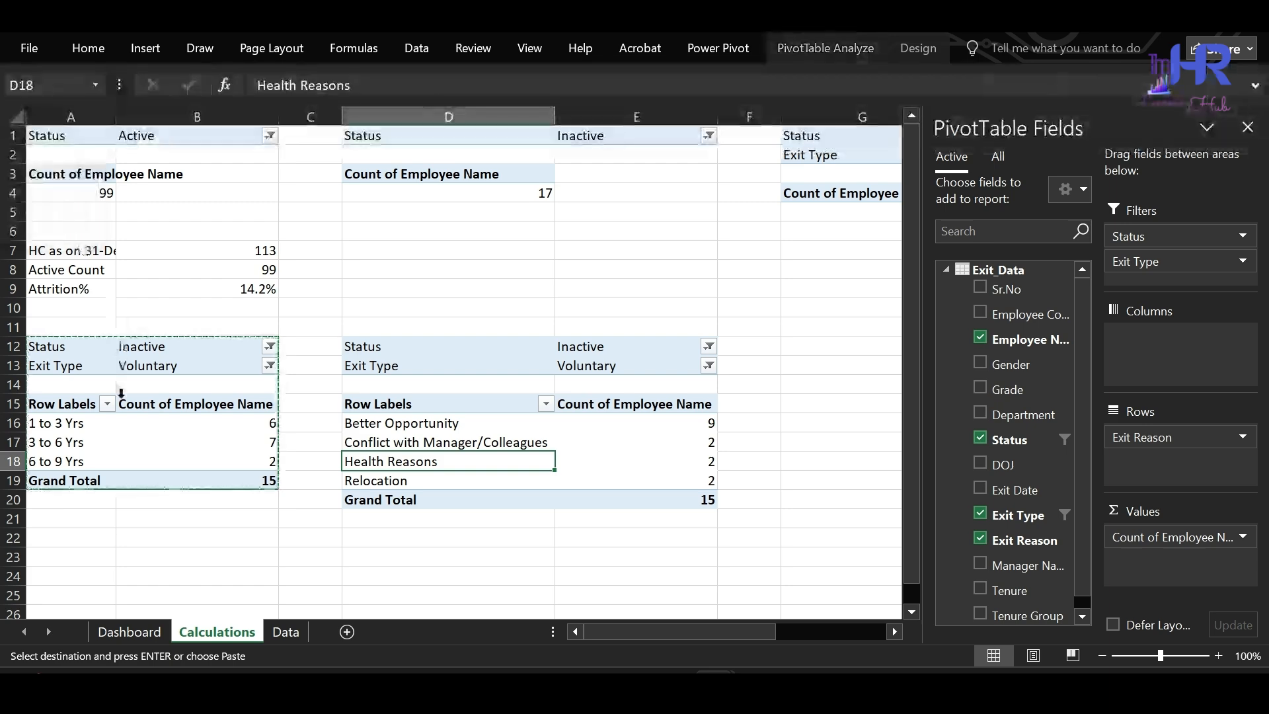
Step: Copy the exit reason PivotTable to A24 and remove Exit Reason from the copy's rows
{"action": "left_click", "coordinate": [127, 399]}
{"action": "left_click_drag", "start_coordinate": [361, 343], "coordinate": [620, 491]}
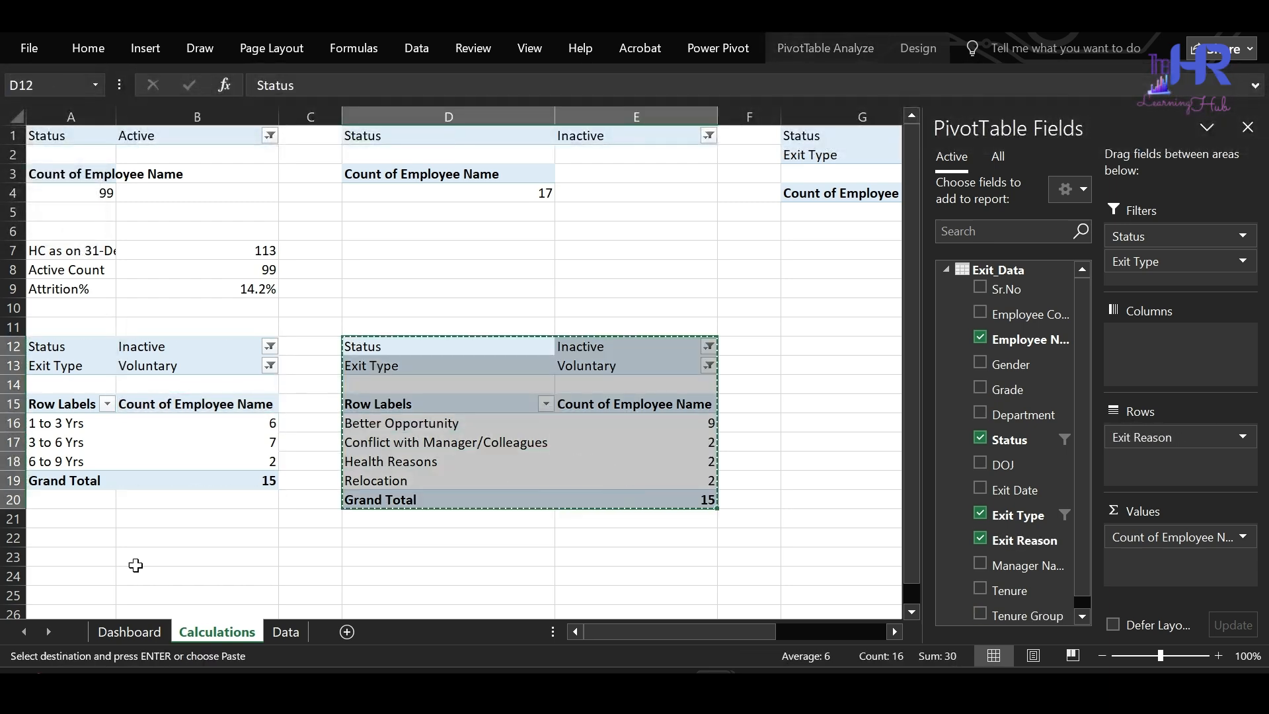
{"action": "left_click", "coordinate": [85, 573]}
{"action": "key", "text": "ctrl+v"}
{"action": "scroll", "coordinate": [211, 548], "scroll_direction": "down", "scroll_amount": 3}
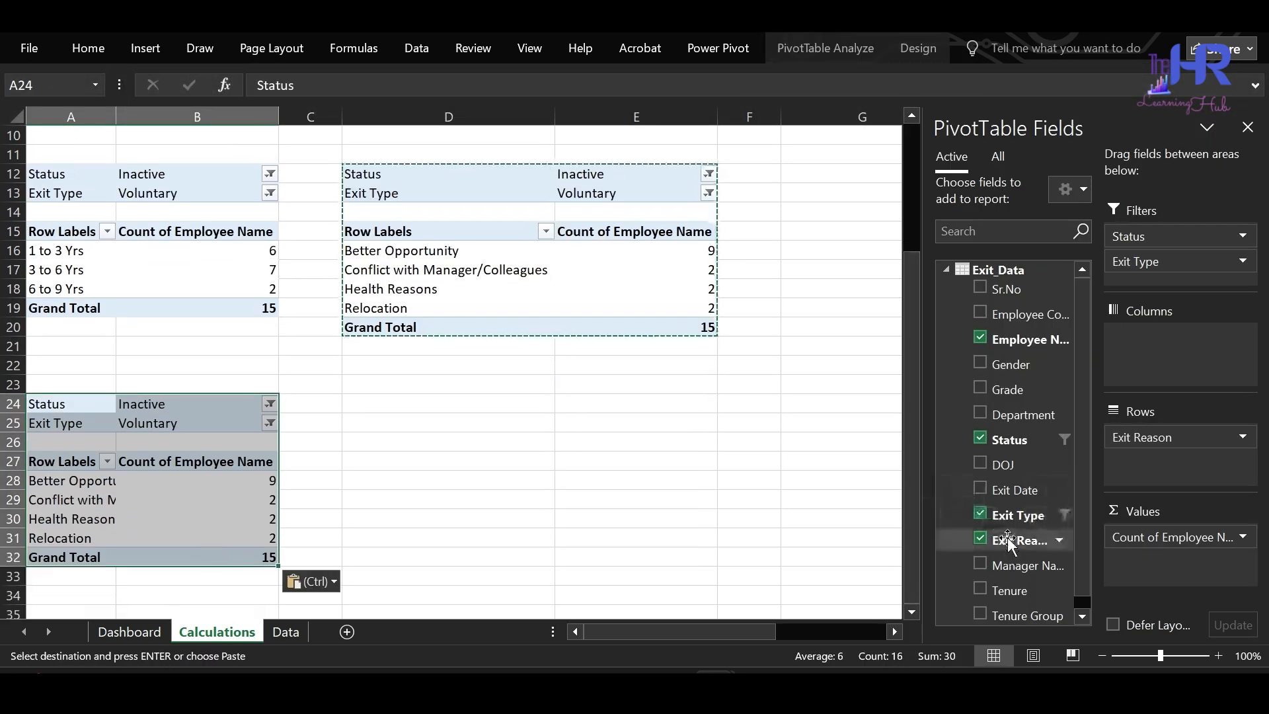
{"action": "left_click_drag", "start_coordinate": [1146, 437], "coordinate": [738, 462]}
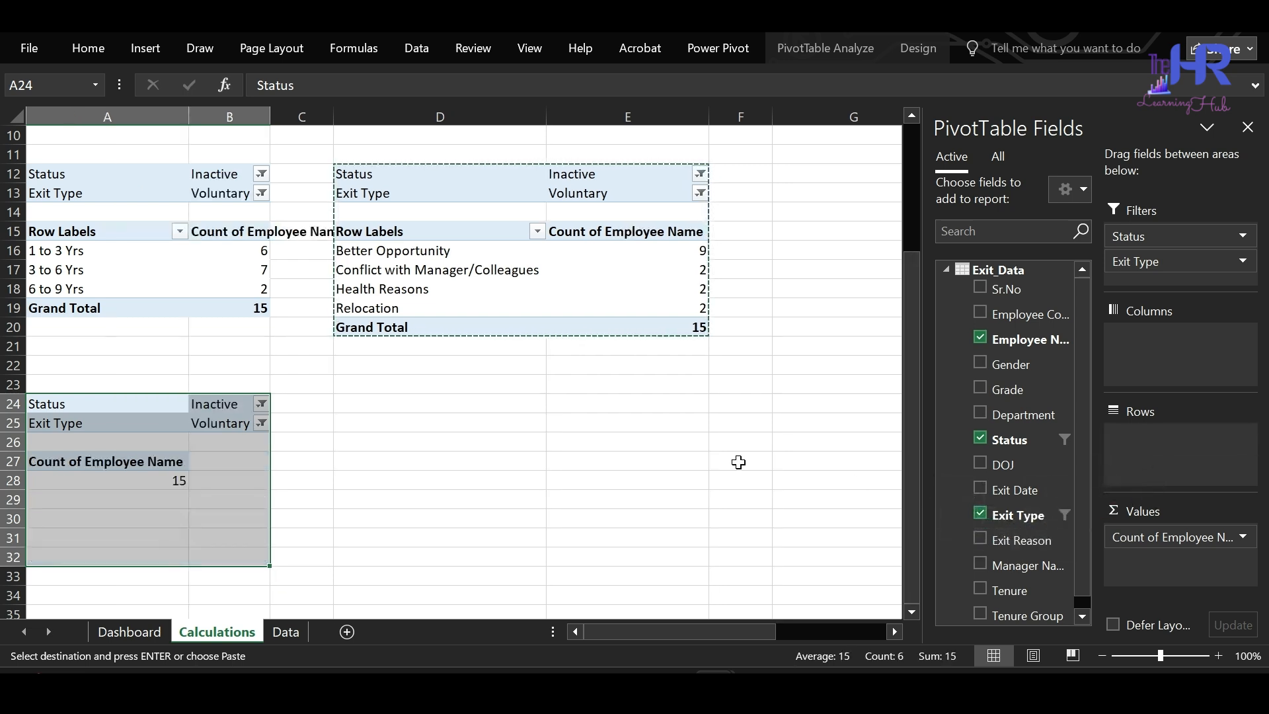
Step: Add the Calendar table's Date Hierarchy to the rows of the PivotTable at A24 and expand 2025 into months
{"action": "left_click", "coordinate": [997, 157]}
{"action": "left_click", "coordinate": [946, 269]}
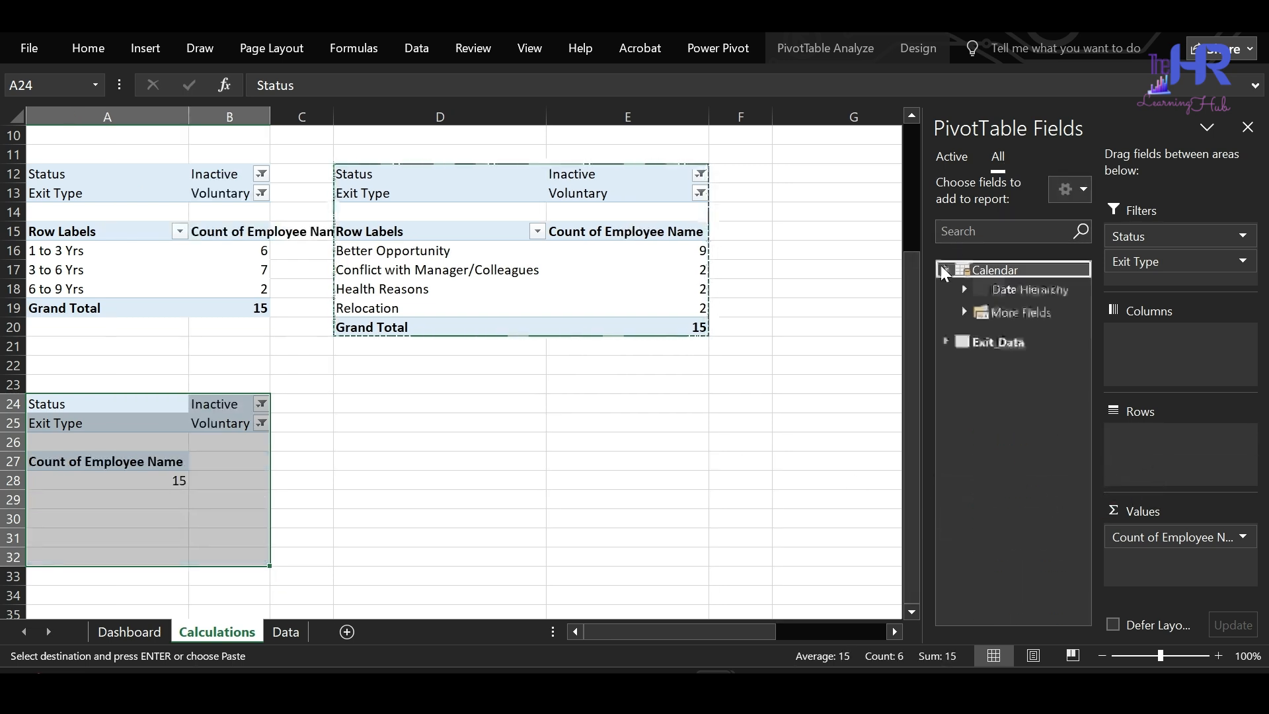
{"action": "left_click_drag", "start_coordinate": [999, 290], "coordinate": [1176, 452]}
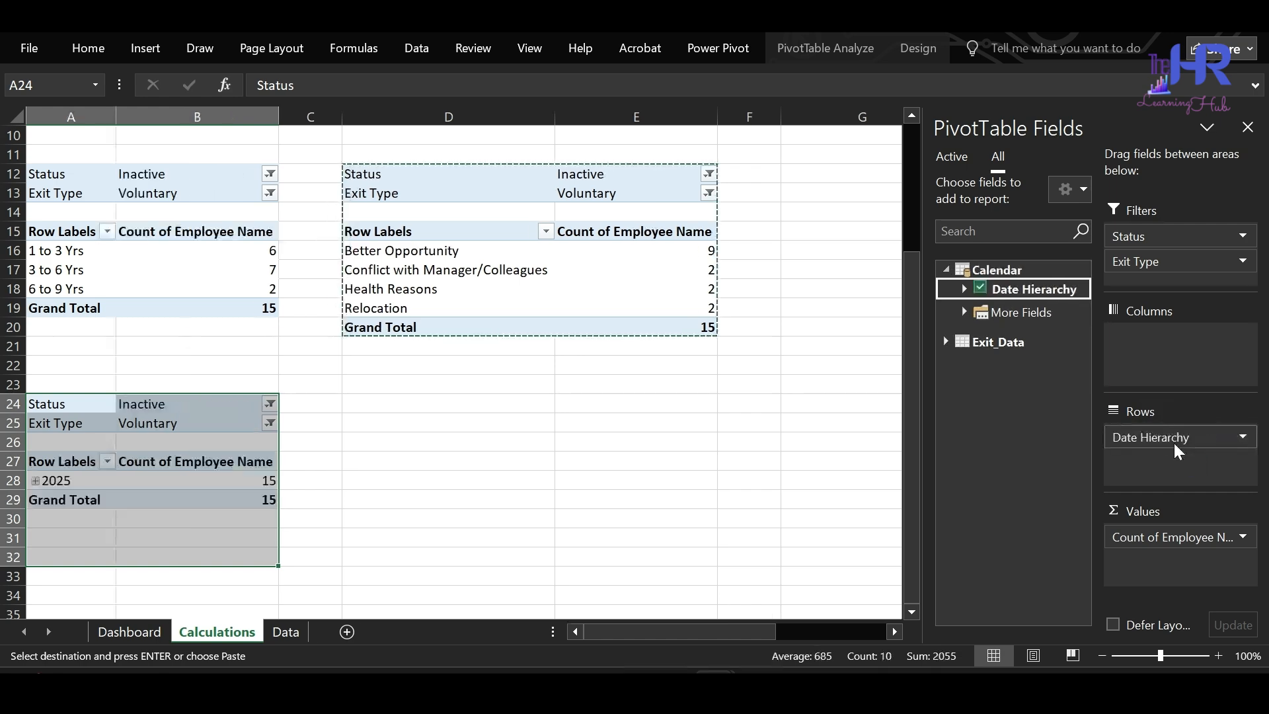
{"action": "left_click", "coordinate": [35, 481]}
Step: Name the month-by-month exits PivotTable at A24 "monthwiseexit"
{"action": "left_click", "coordinate": [826, 48]}
{"action": "left_click", "coordinate": [34, 99]}
{"action": "left_click", "coordinate": [84, 190]}
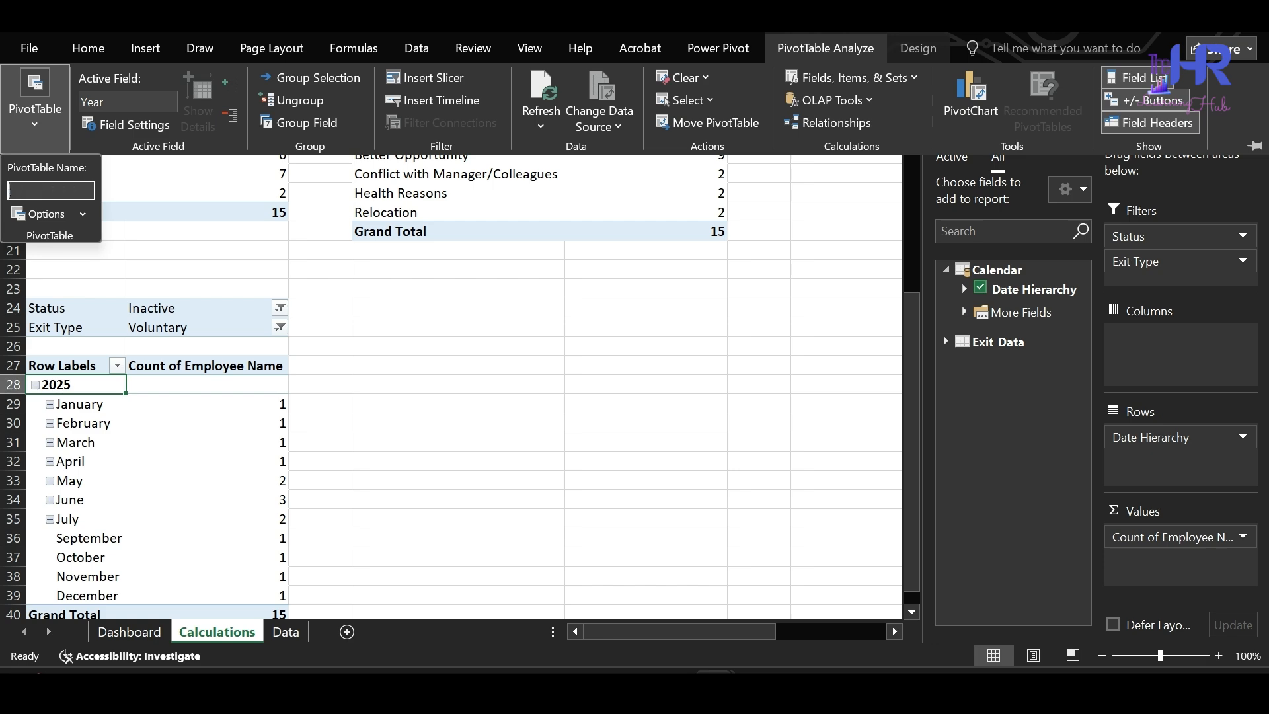
{"action": "type", "text": "monthwiseexit"}
{"action": "key", "text": "Return"}
{"action": "left_click", "coordinate": [118, 453]}
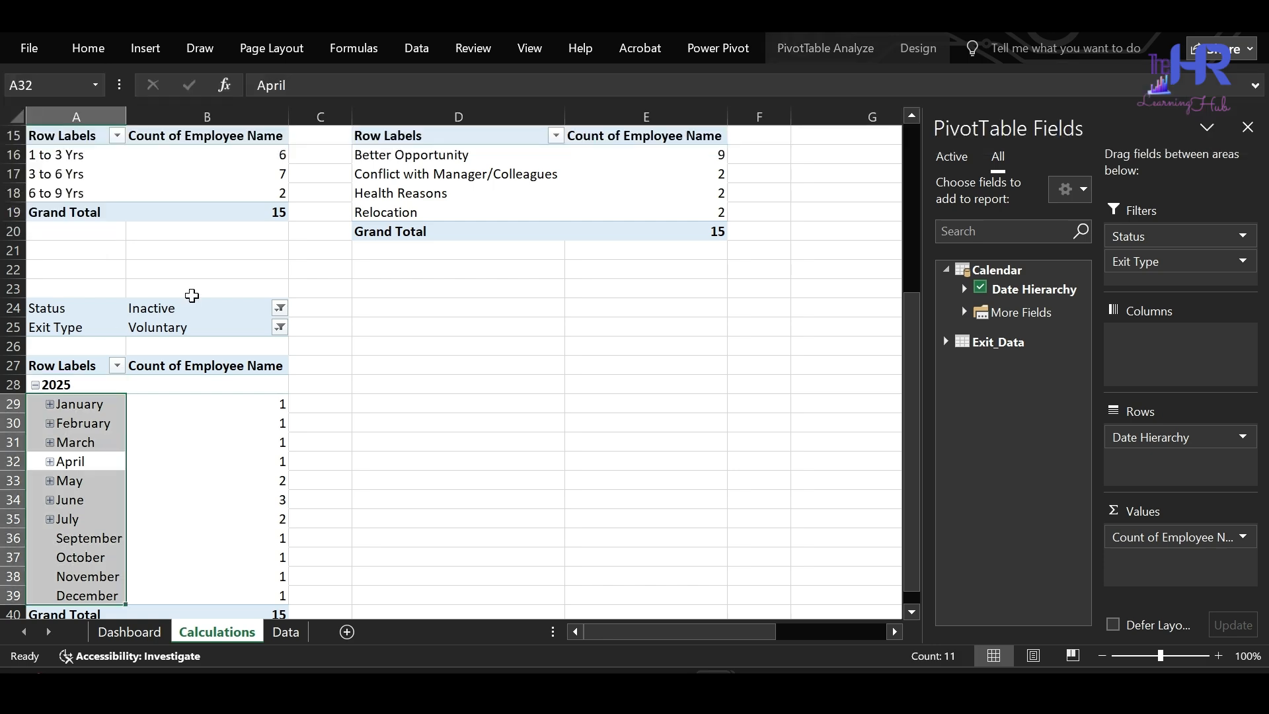
Step: Insert a 2-D pie PivotChart based on the tenure PivotTable on Calculations
{"action": "scroll", "coordinate": [192, 296], "scroll_direction": "up", "scroll_amount": 2}
{"action": "left_click", "coordinate": [192, 296]}
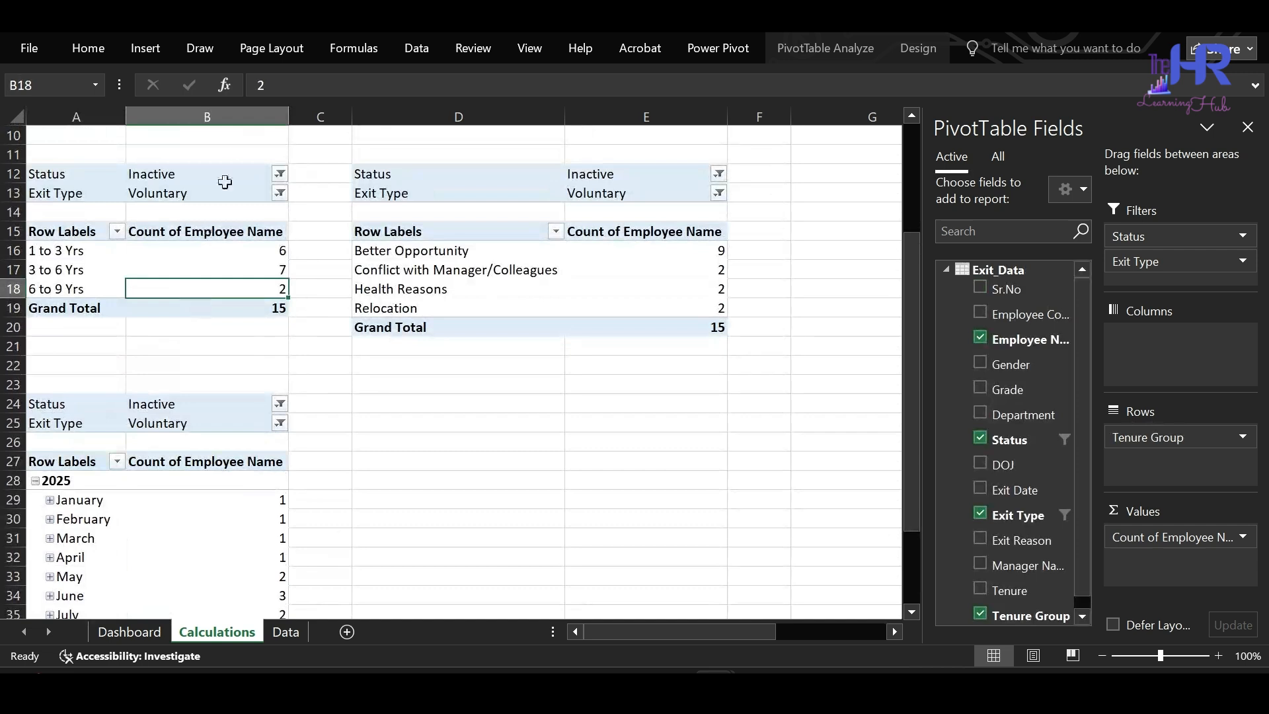
{"action": "left_click", "coordinate": [146, 51]}
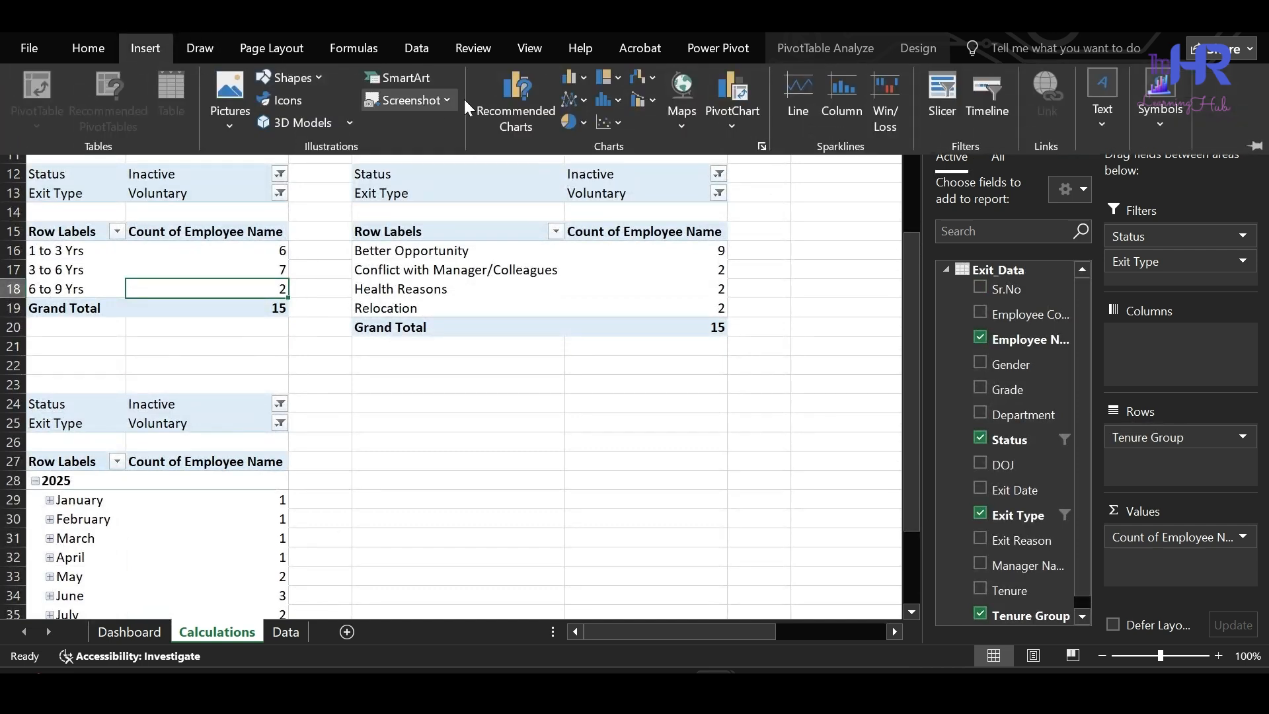
{"action": "left_click", "coordinate": [576, 129]}
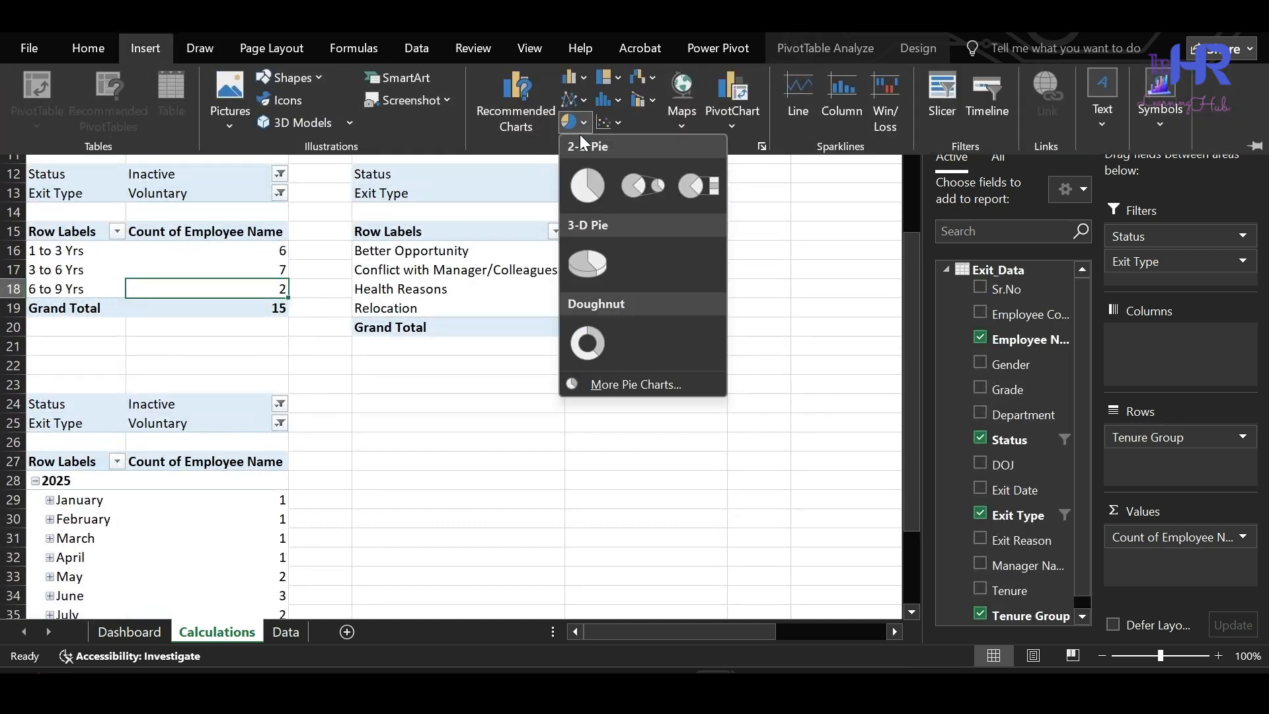
{"action": "left_click", "coordinate": [592, 184]}
Step: Apply the shaded chart style with a bold title and percentage labels to the tenure pie chart
{"action": "left_click", "coordinate": [919, 48]}
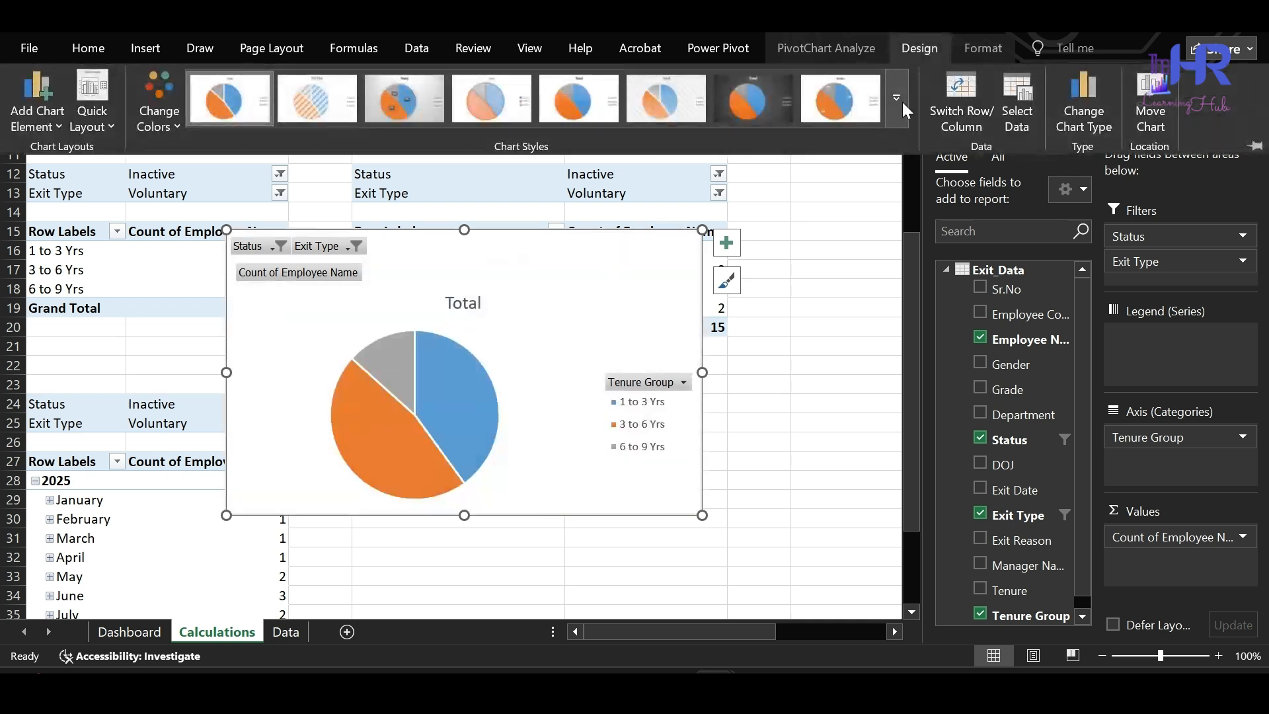
{"action": "left_click", "coordinate": [902, 132]}
{"action": "left_click", "coordinate": [392, 165]}
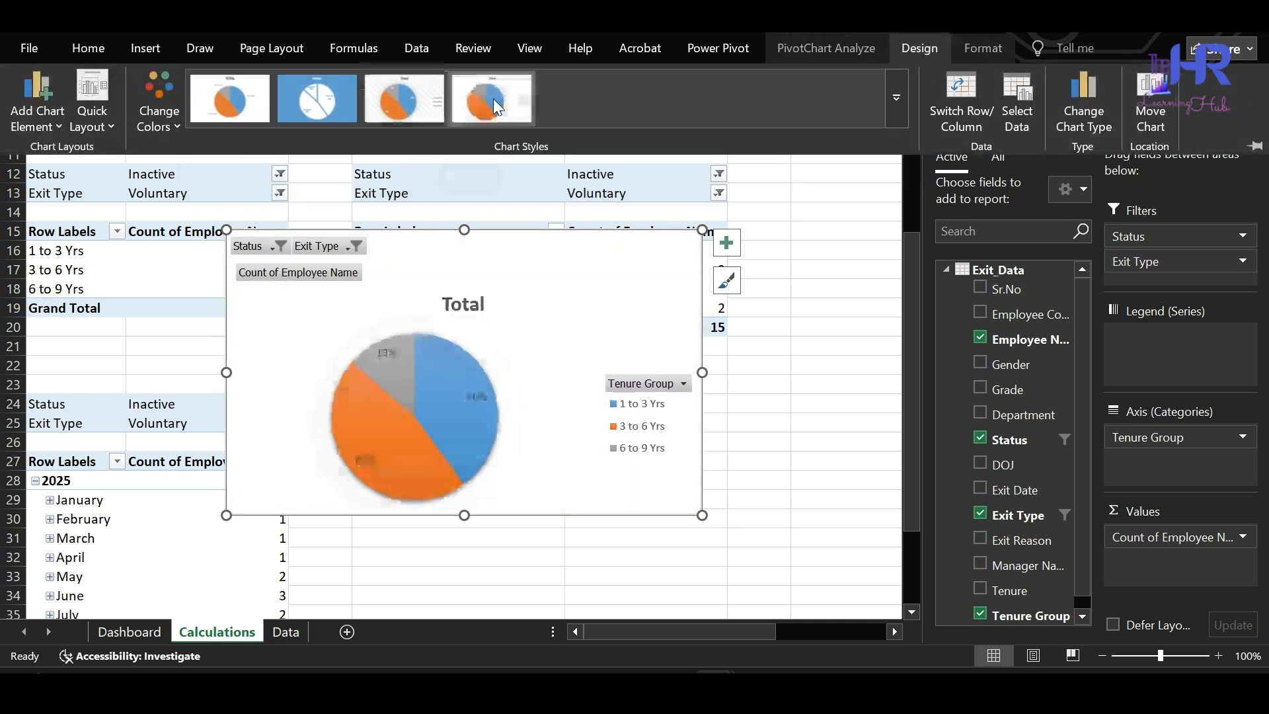
{"action": "left_click", "coordinate": [618, 321]}
Step: Switch the tenure pie chart's data labels to Data Callout and remove its legend
{"action": "left_click", "coordinate": [726, 243]}
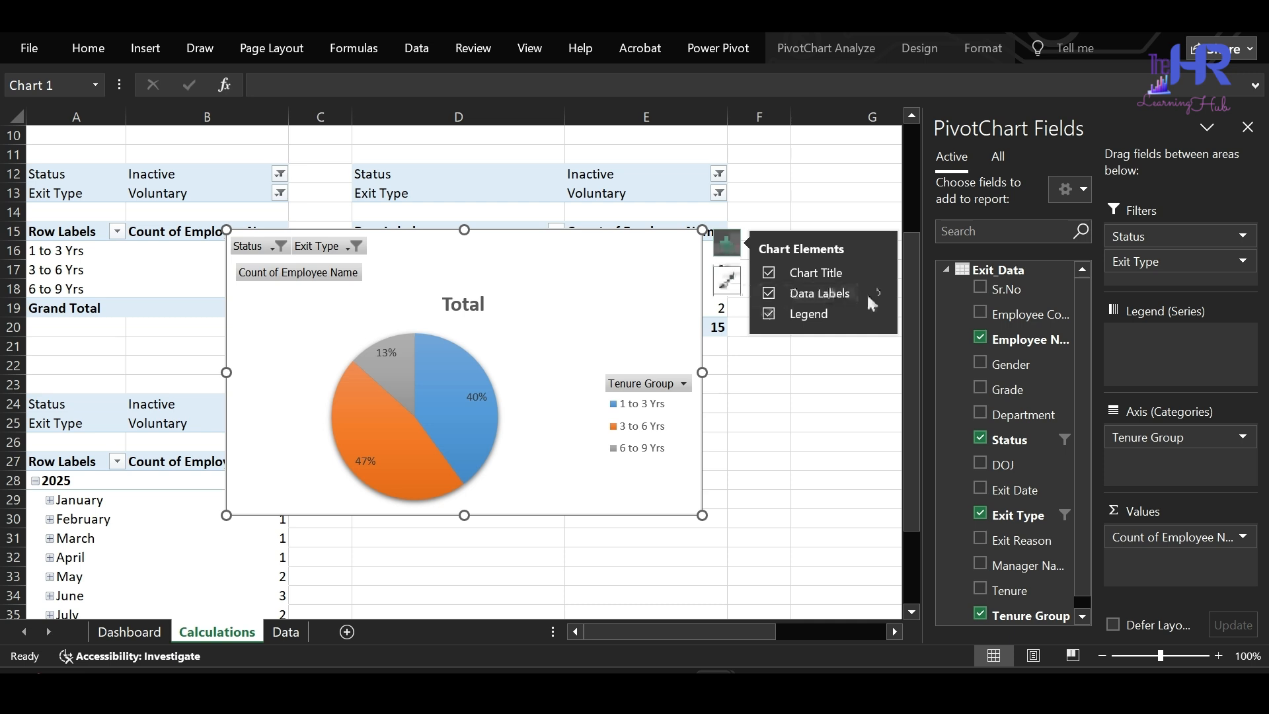
{"action": "mouse_move", "coordinate": [878, 292]}
{"action": "left_click", "coordinate": [941, 397]}
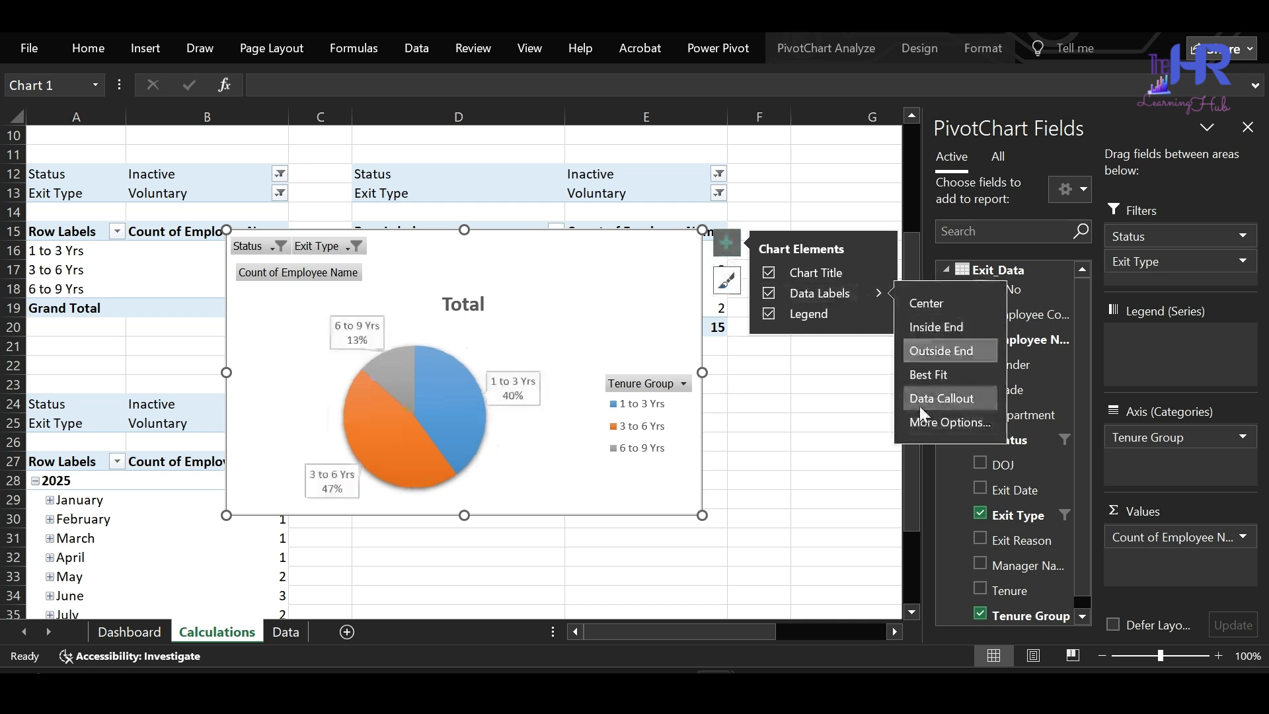
{"action": "left_click", "coordinate": [767, 315]}
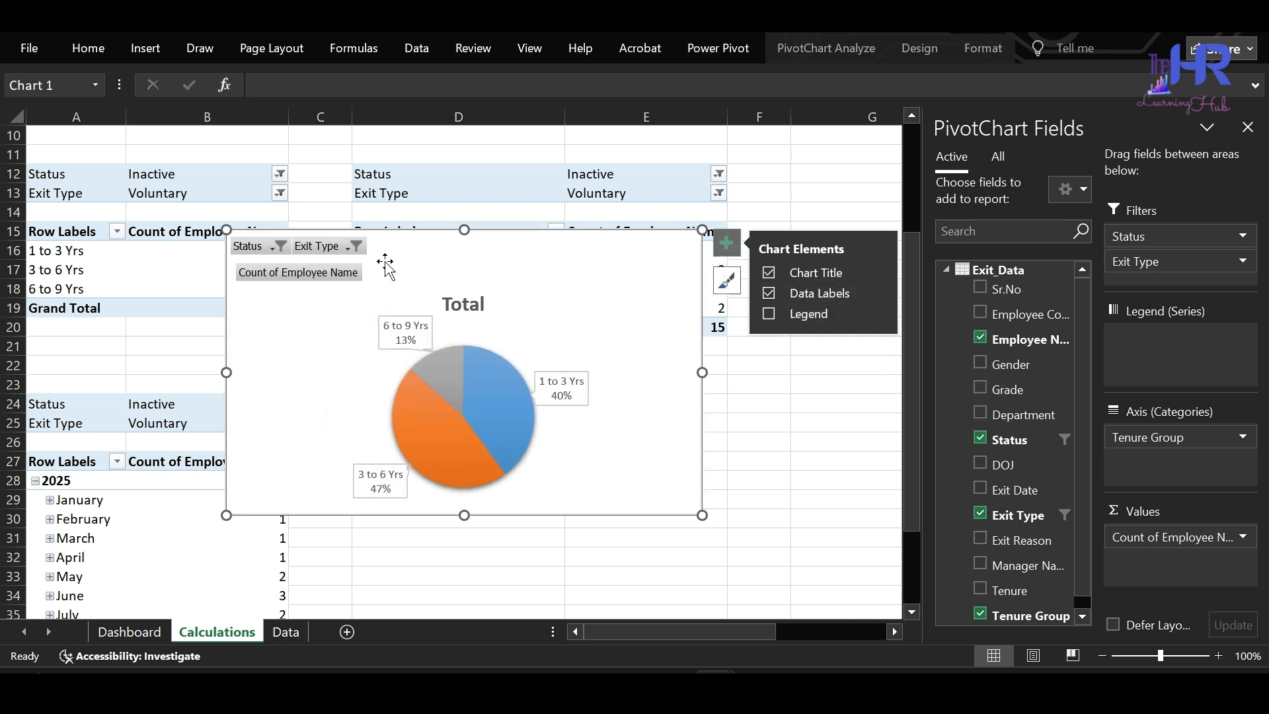
Step: Hide all field buttons on the tenure pie chart and make the chart slightly smaller
{"action": "left_click", "coordinate": [919, 48]}
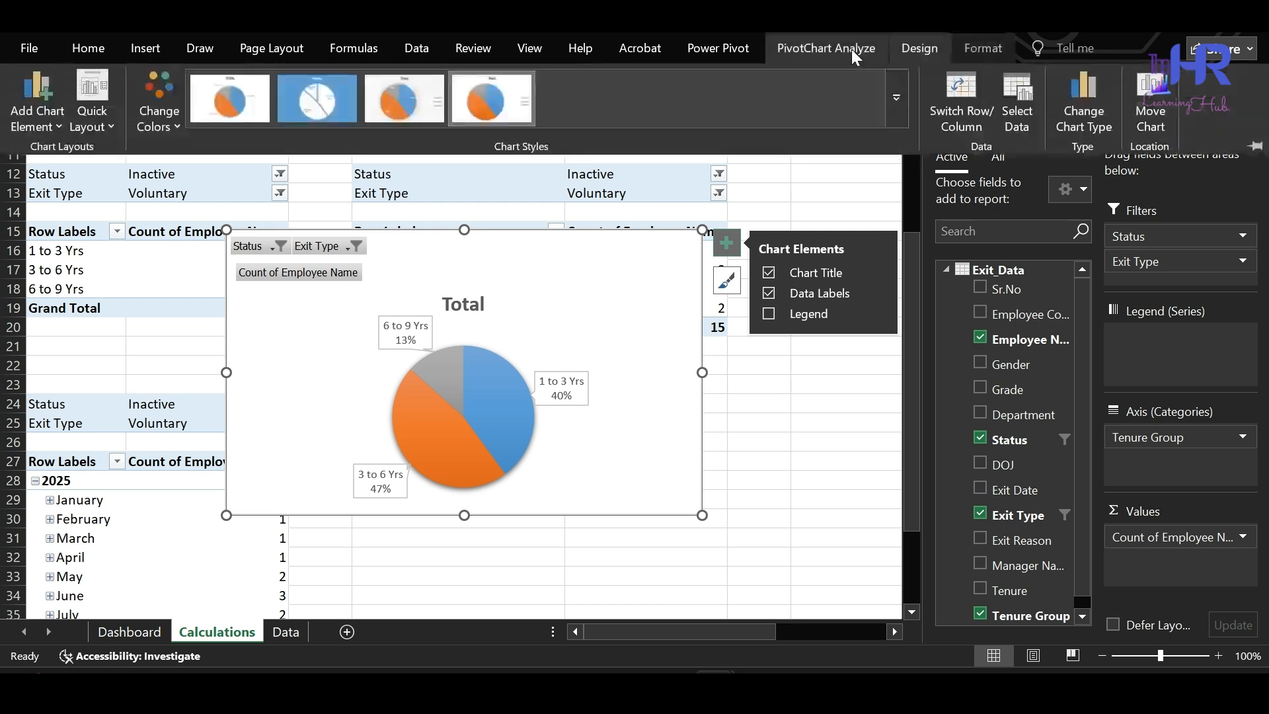
{"action": "left_click", "coordinate": [854, 52]}
{"action": "left_click", "coordinate": [1085, 89]}
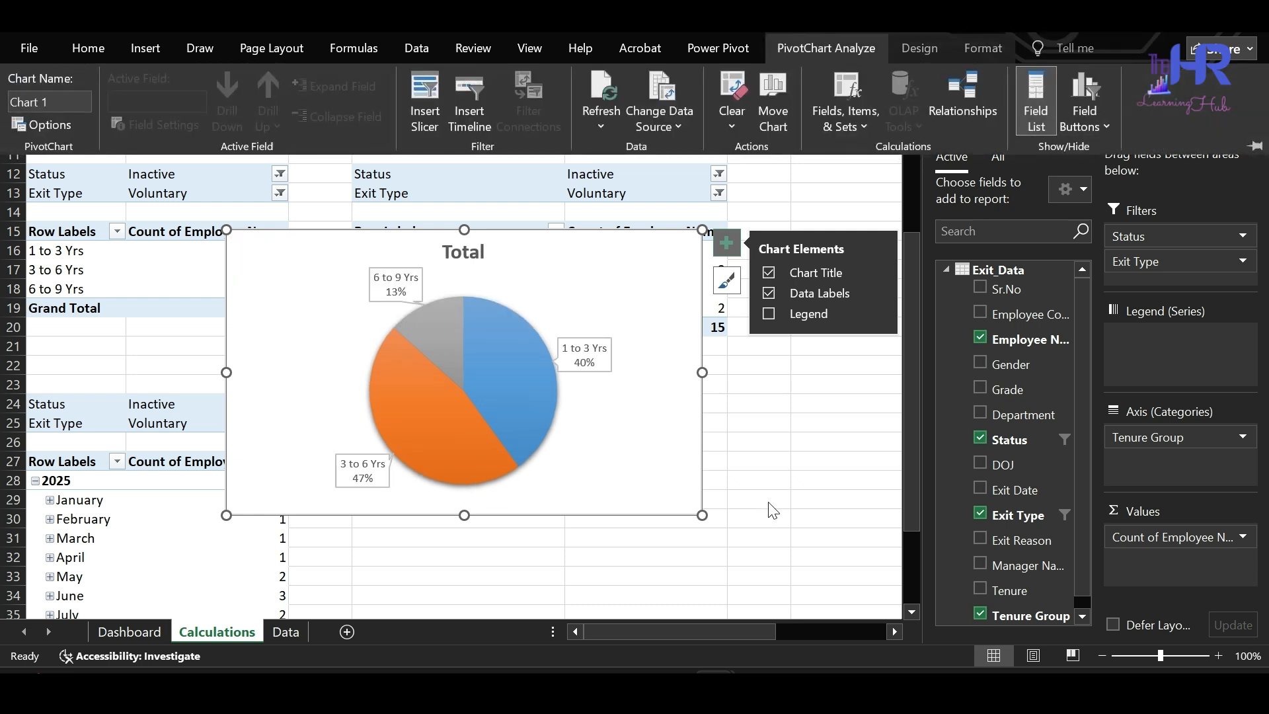
{"action": "left_click_drag", "start_coordinate": [702, 514], "coordinate": [661, 502]}
Step: Change the tenure pie chart's colors to the blue and grey palette
{"action": "left_click", "coordinate": [983, 48]}
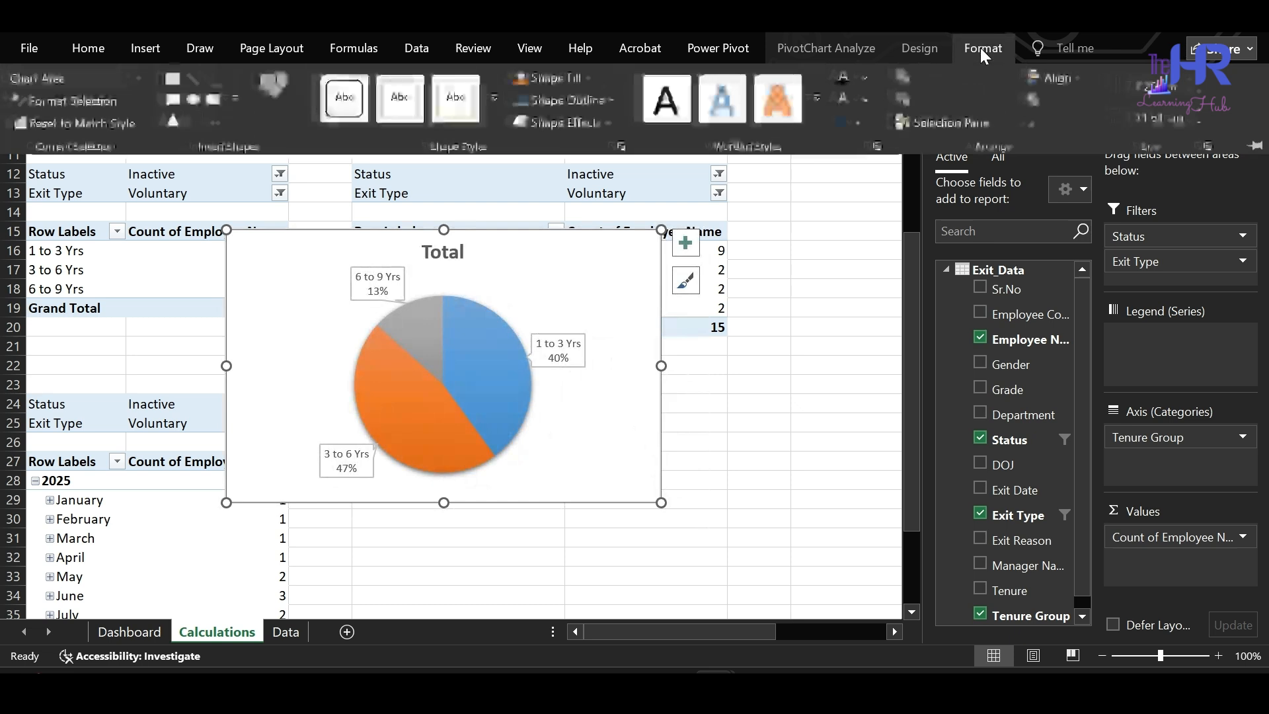
{"action": "left_click", "coordinate": [918, 50]}
{"action": "left_click", "coordinate": [170, 126]}
{"action": "left_click", "coordinate": [192, 201]}
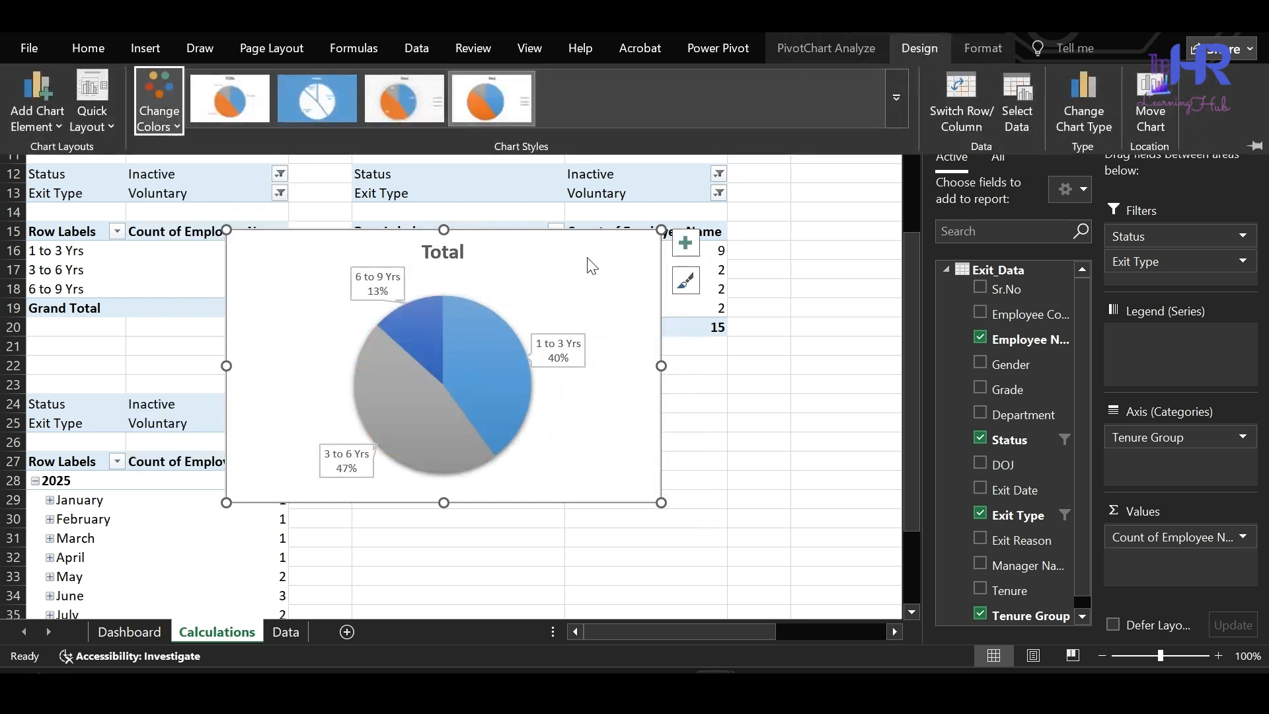
{"action": "left_click", "coordinate": [576, 256]}
Step: Set the tenure pie chart's title to "Tenure wise exit distribution"
{"action": "triple_click", "coordinate": [448, 249]}
{"action": "type", "text": "Tenure wise distrub"}
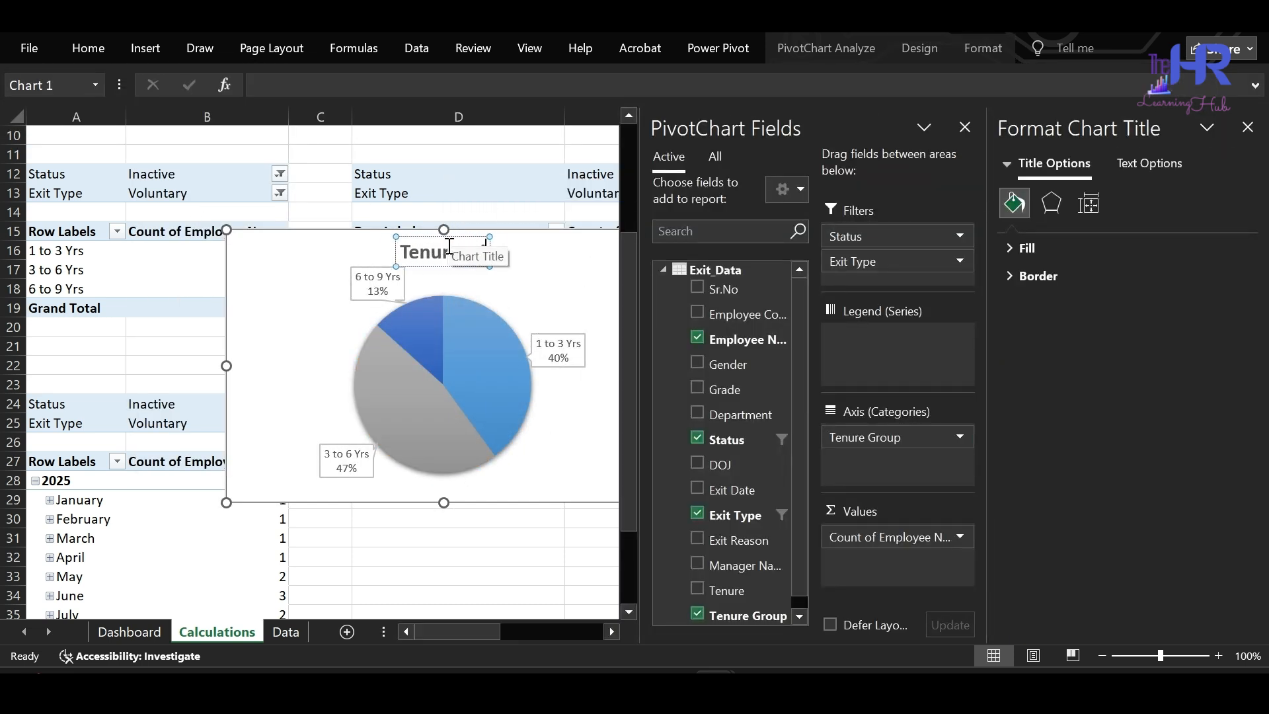
{"action": "key", "text": "BackSpace"}
{"action": "key", "text": "BackSpace"}
{"action": "key", "text": "BackSpace"}
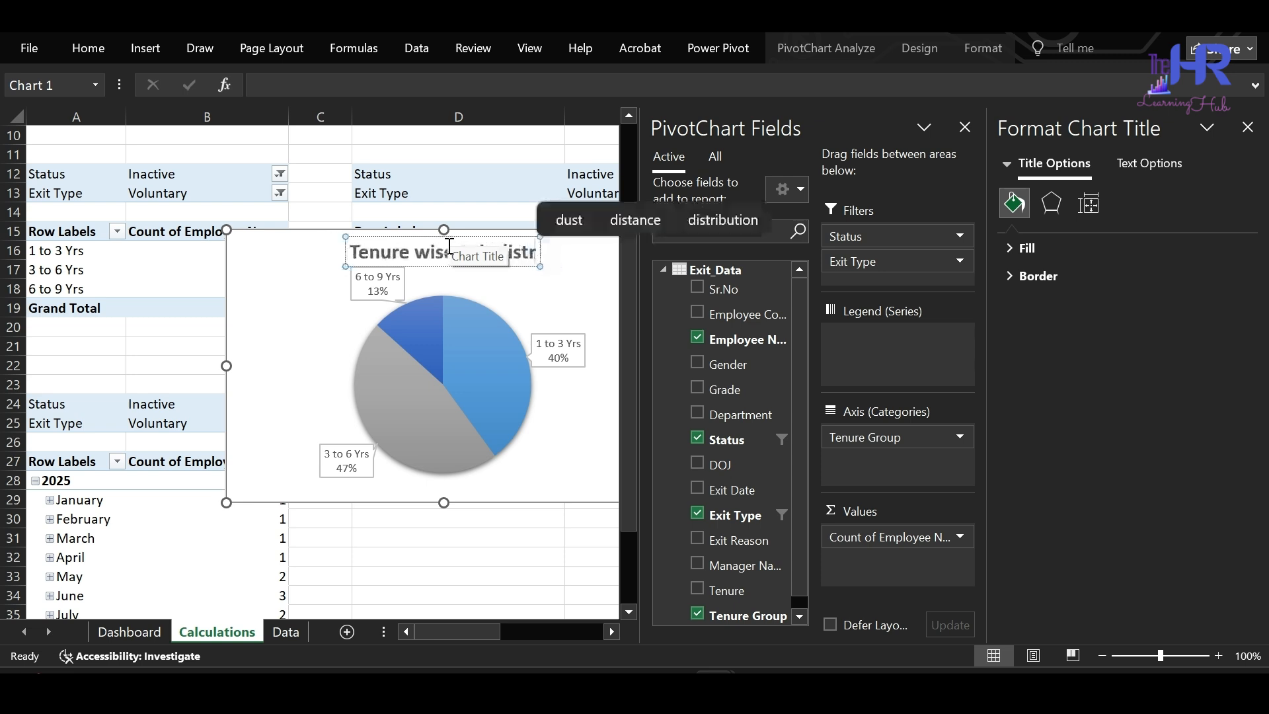
{"action": "type", "text": "ribution"}
{"action": "left_click", "coordinate": [556, 506]}
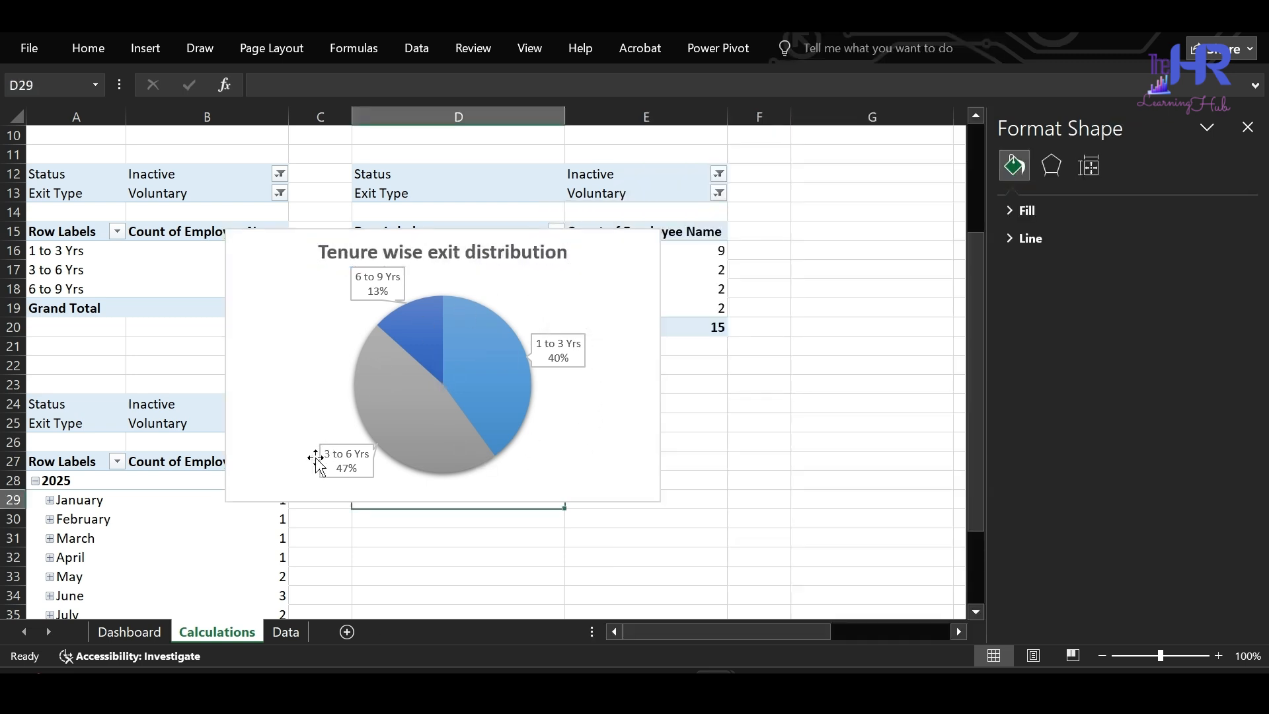
Step: Move the tenure pie chart from Calculations to Dashboard, placing it below the KPI cards
{"action": "left_click", "coordinate": [595, 458]}
{"action": "key", "text": "ctrl+x"}
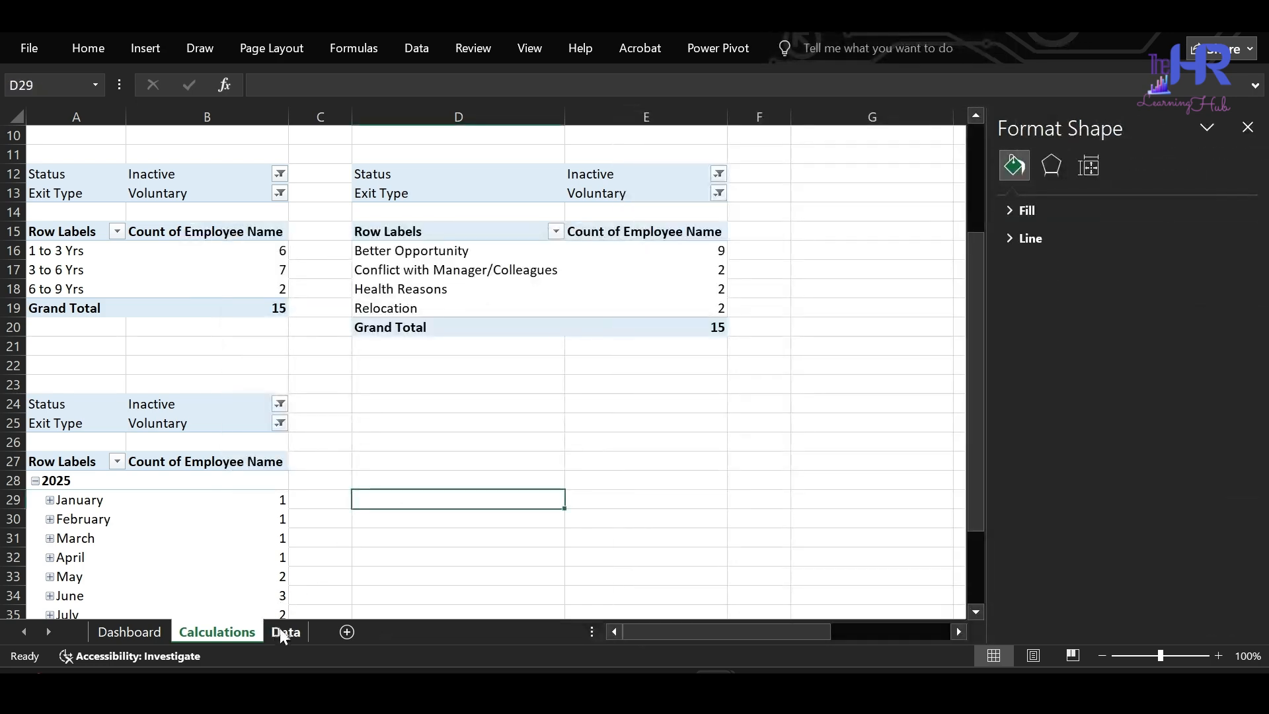
{"action": "left_click", "coordinate": [129, 632]}
{"action": "left_click", "coordinate": [388, 233]}
{"action": "key", "text": "ctrl+v"}
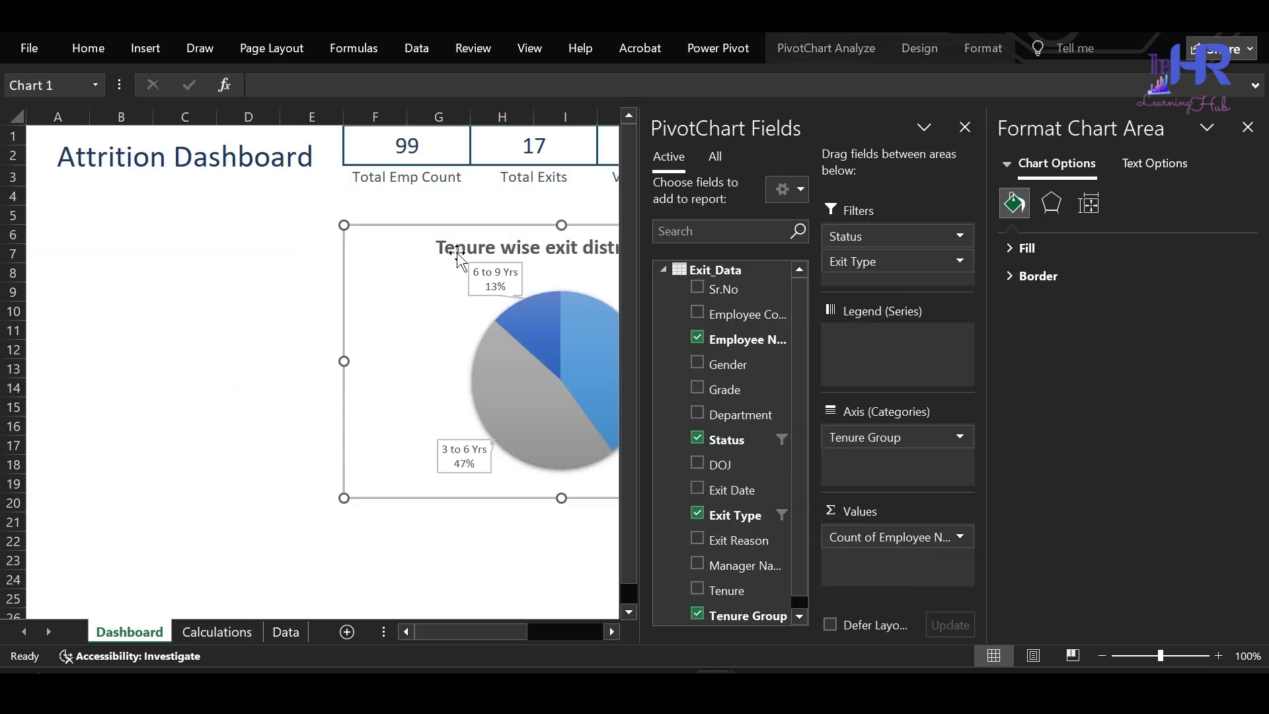
{"action": "left_click", "coordinate": [415, 233]}
{"action": "left_click_drag", "start_coordinate": [415, 233], "coordinate": [435, 240]}
Step: Shrink the tenure chart on Dashboard to about 6.3 by 9.4 cm and apply the white theme style with a blue outline
{"action": "left_click", "coordinate": [420, 270]}
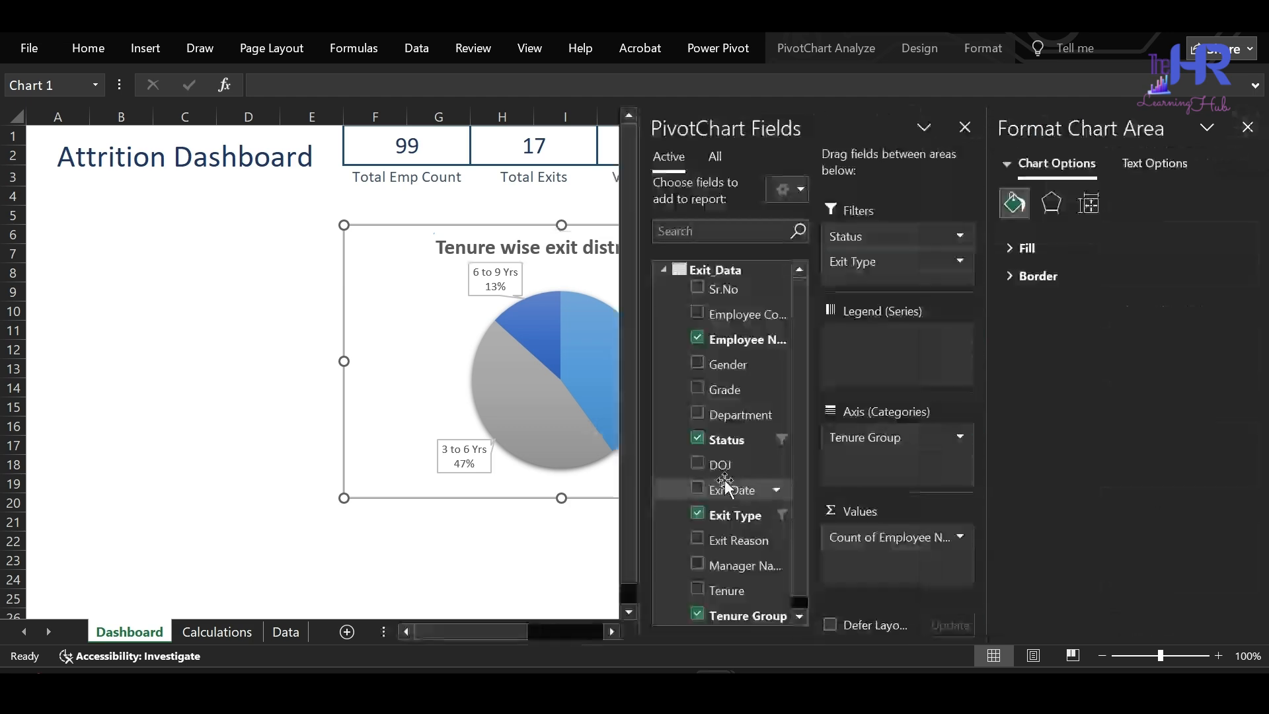
{"action": "left_click", "coordinate": [1246, 129]}
{"action": "left_click", "coordinate": [1247, 129]}
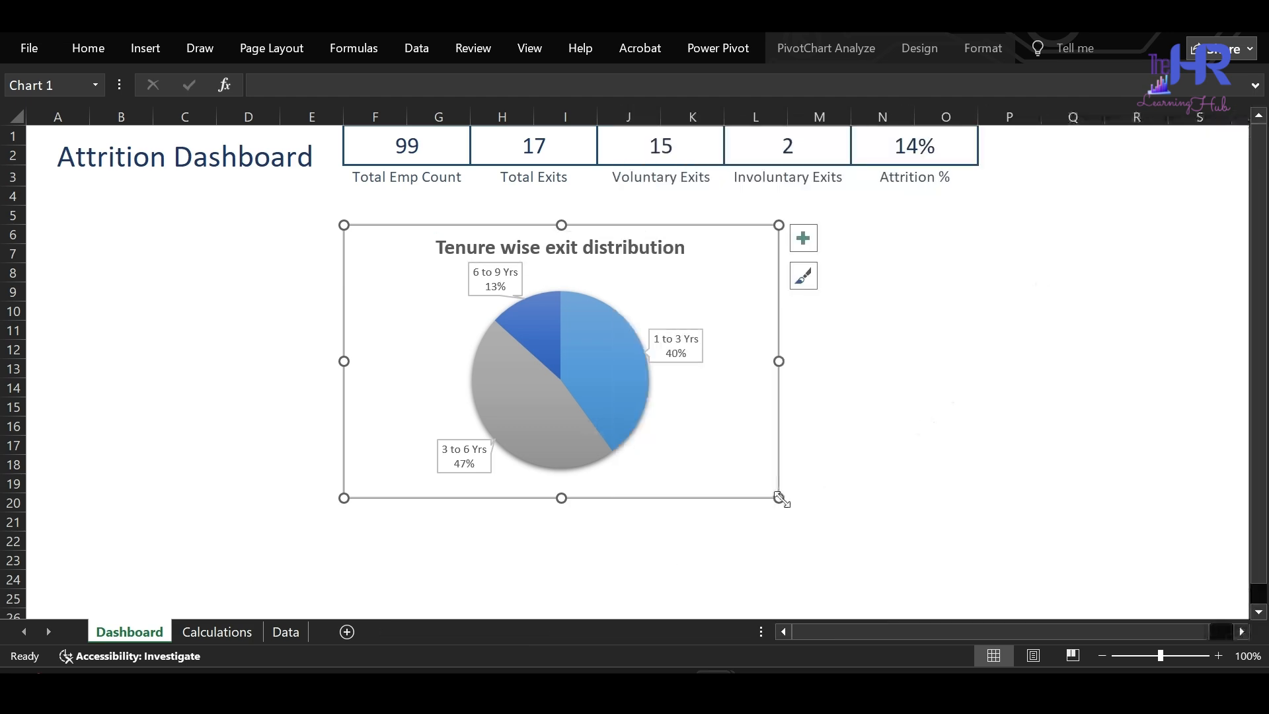
{"action": "left_click_drag", "start_coordinate": [778, 498], "coordinate": [696, 443]}
{"action": "left_click", "coordinate": [975, 48]}
{"action": "left_click", "coordinate": [494, 112]}
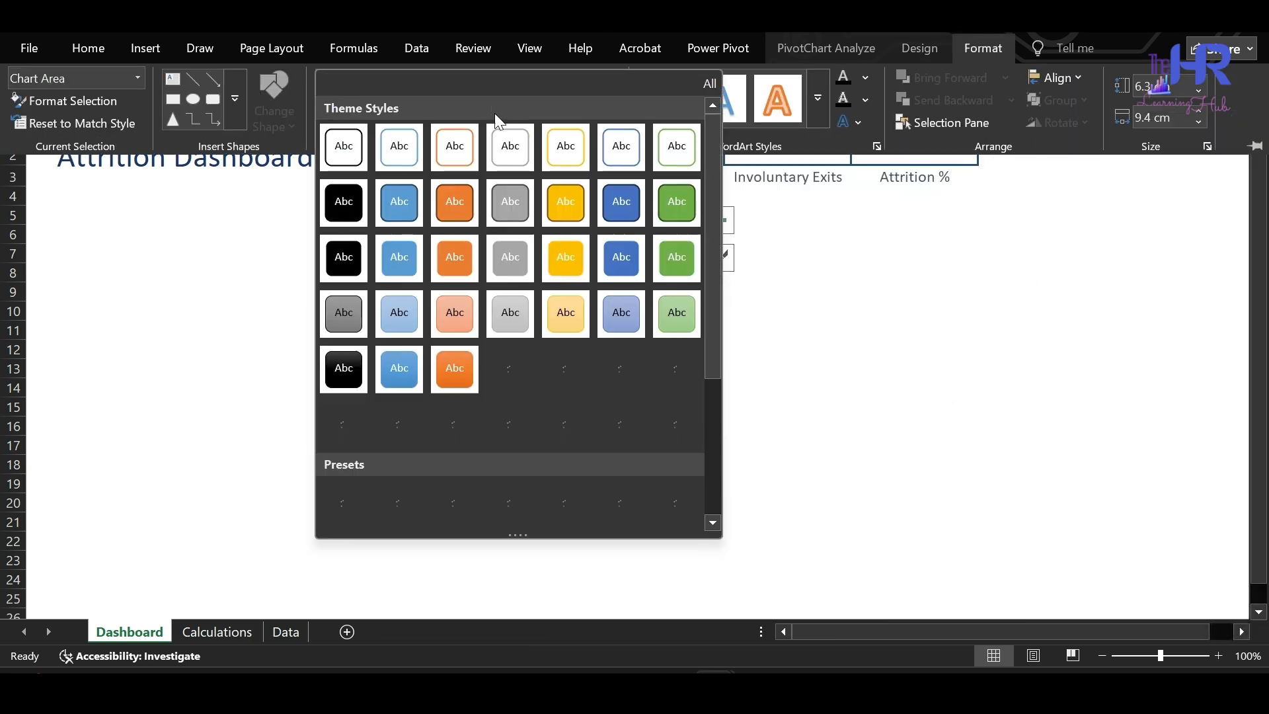
{"action": "left_click", "coordinate": [636, 149]}
Step: Insert a pie PivotChart based on the exit reason PivotTable on Calculations
{"action": "left_click", "coordinate": [222, 632]}
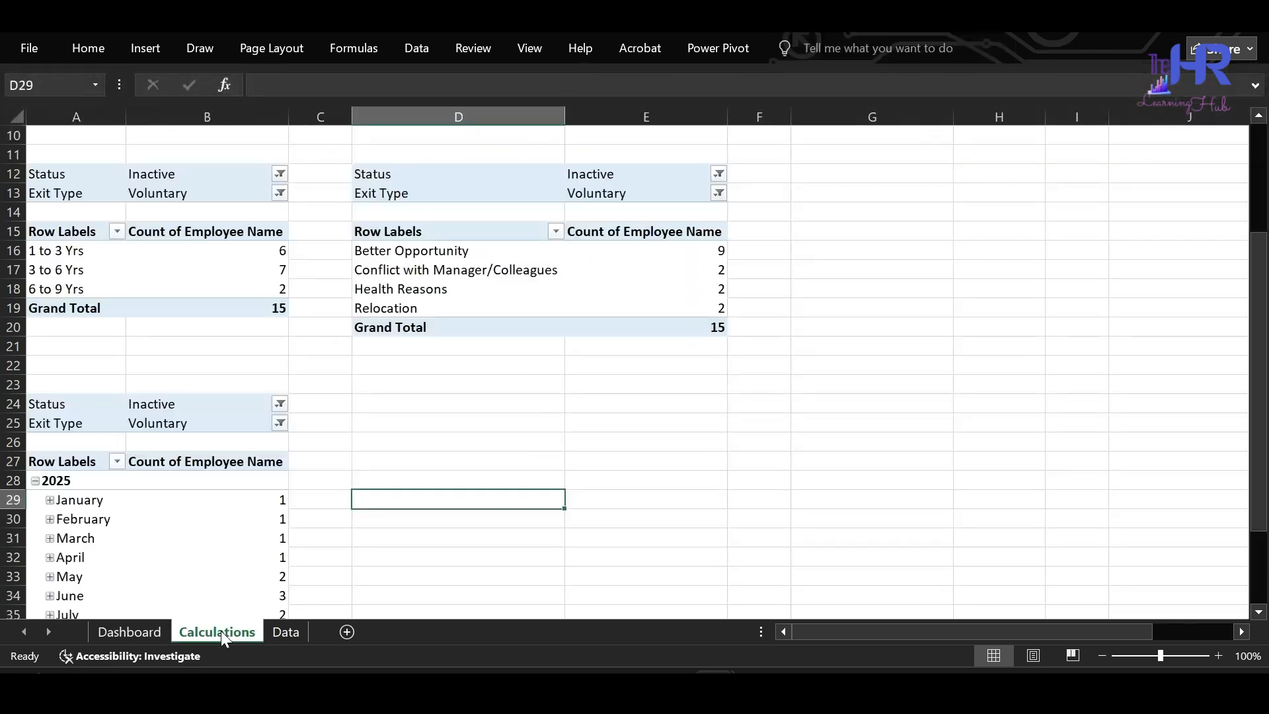
{"action": "left_click_drag", "start_coordinate": [423, 252], "coordinate": [423, 308]}
{"action": "left_click", "coordinate": [146, 47]}
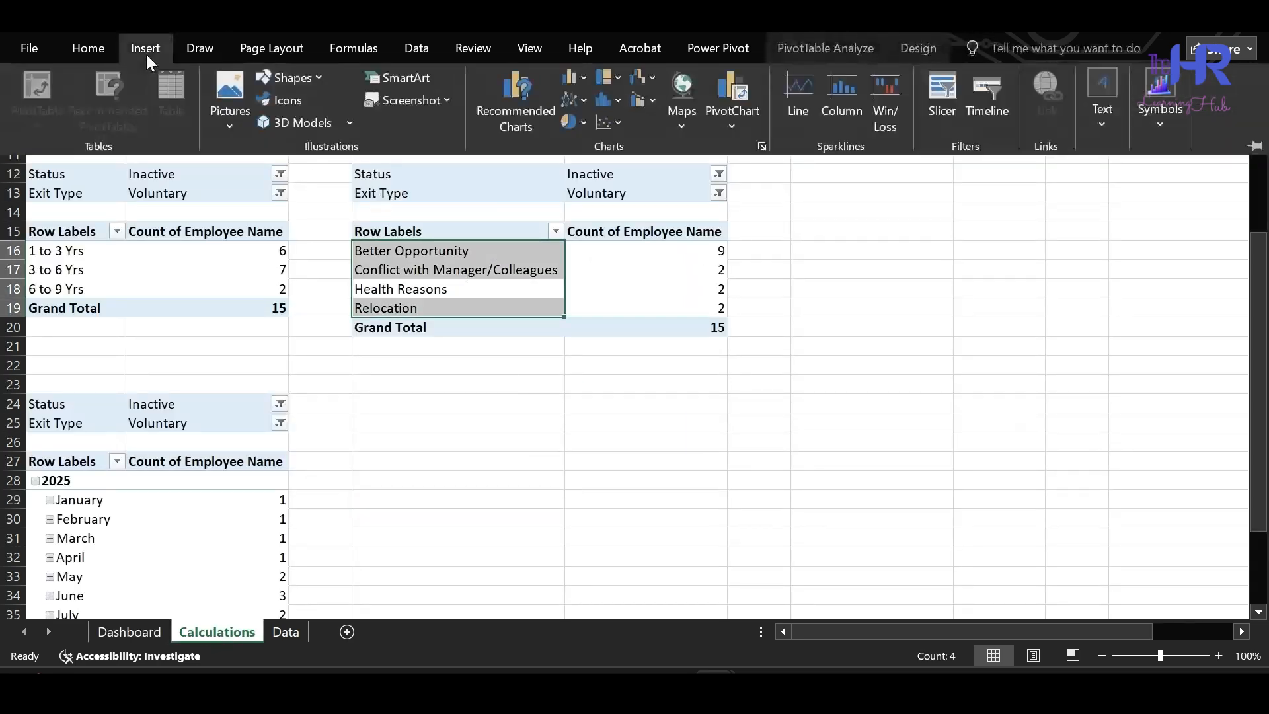
{"action": "left_click", "coordinate": [520, 97]}
{"action": "left_click", "coordinate": [407, 203]}
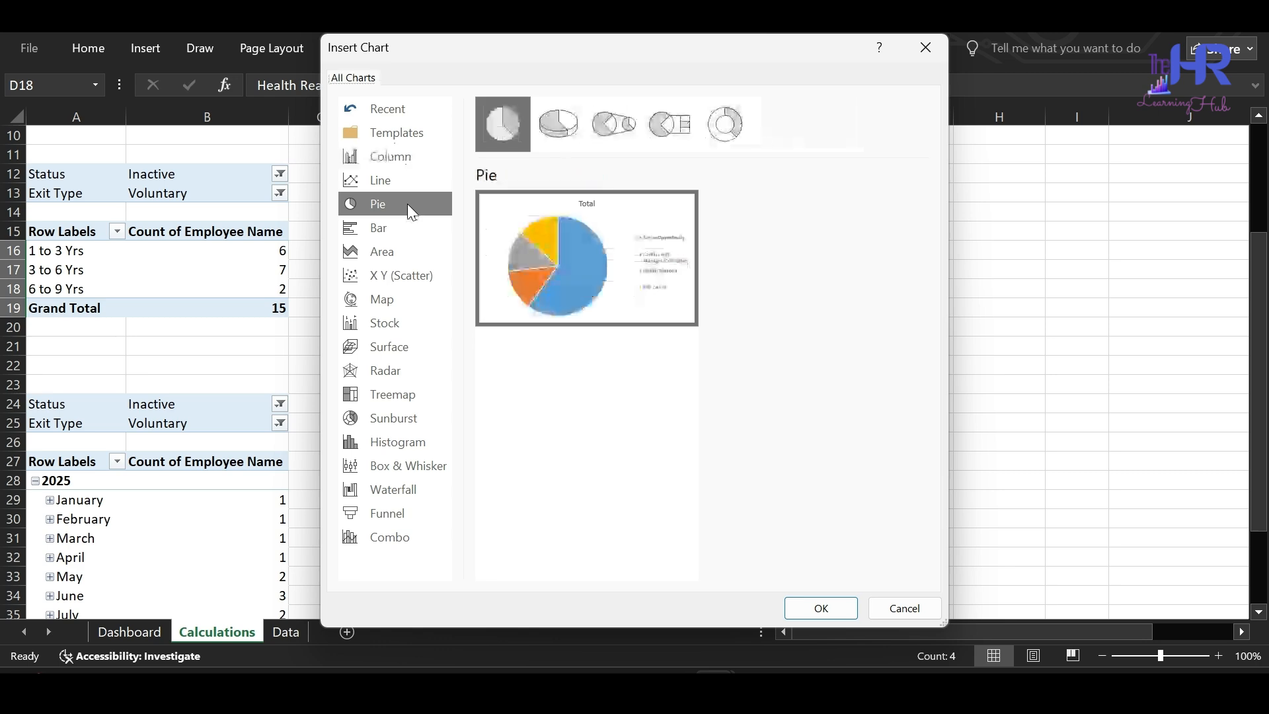
{"action": "left_click", "coordinate": [820, 607]}
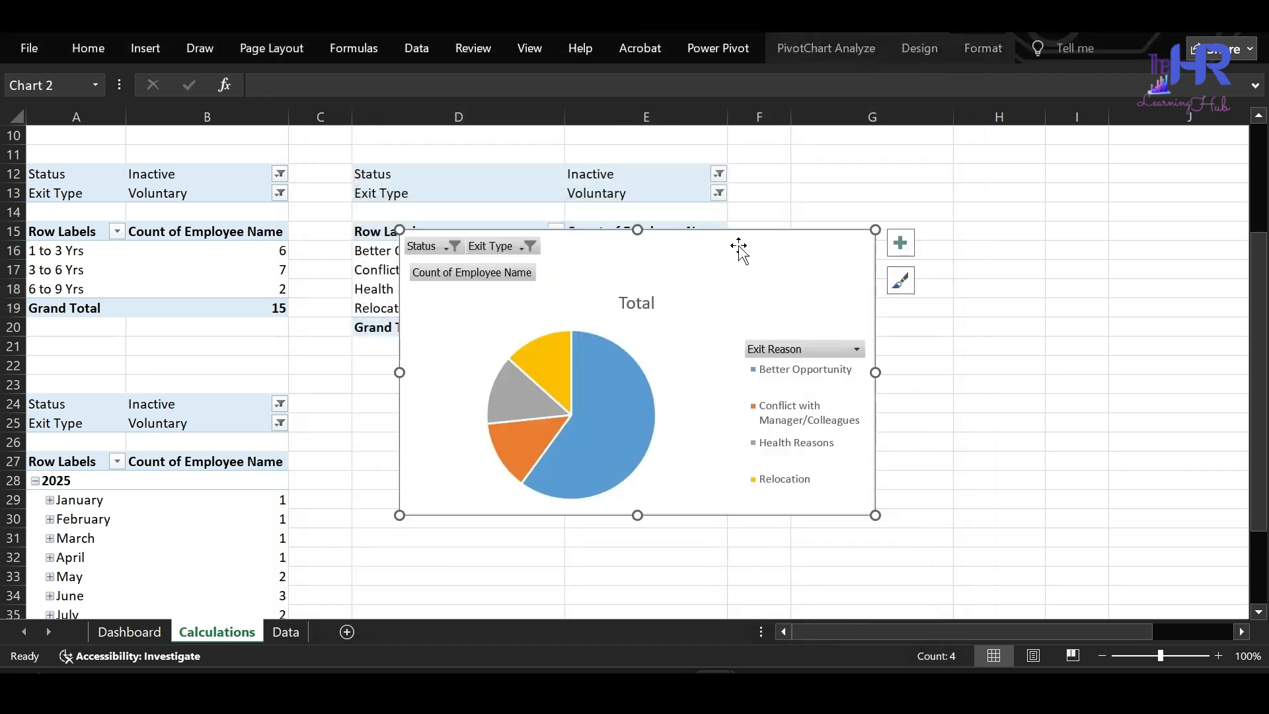
Step: Add data labels to the exit reason pie chart as Data Callouts
{"action": "left_click", "coordinate": [902, 243]}
{"action": "left_click", "coordinate": [985, 291]}
{"action": "left_click", "coordinate": [1052, 293]}
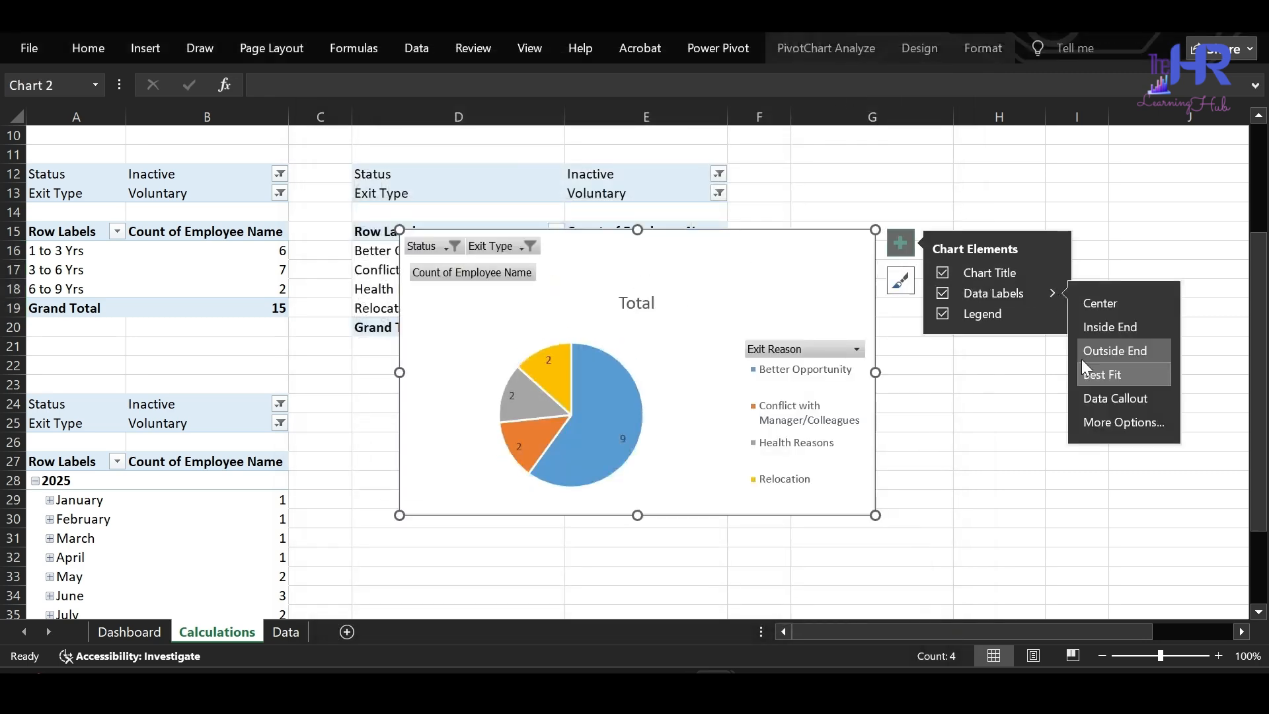
{"action": "left_click", "coordinate": [1093, 397]}
Step: Hide the exit reason pie chart's field buttons and remove its legend
{"action": "left_click", "coordinate": [838, 48]}
{"action": "left_click", "coordinate": [1084, 91]}
{"action": "left_click", "coordinate": [945, 315]}
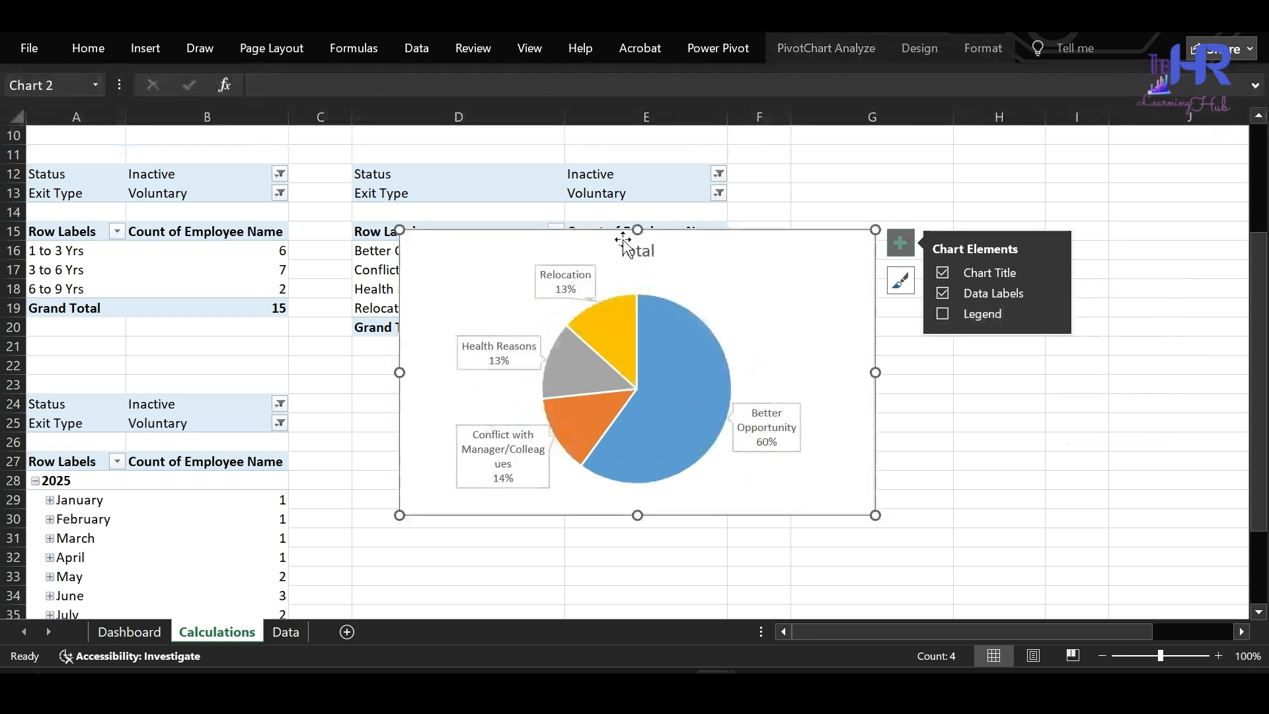
Step: Set the exit reason pie chart's title to "Exit Reason Distribution"
{"action": "double_click", "coordinate": [623, 245]}
{"action": "type", "text": "Exit Reas"}
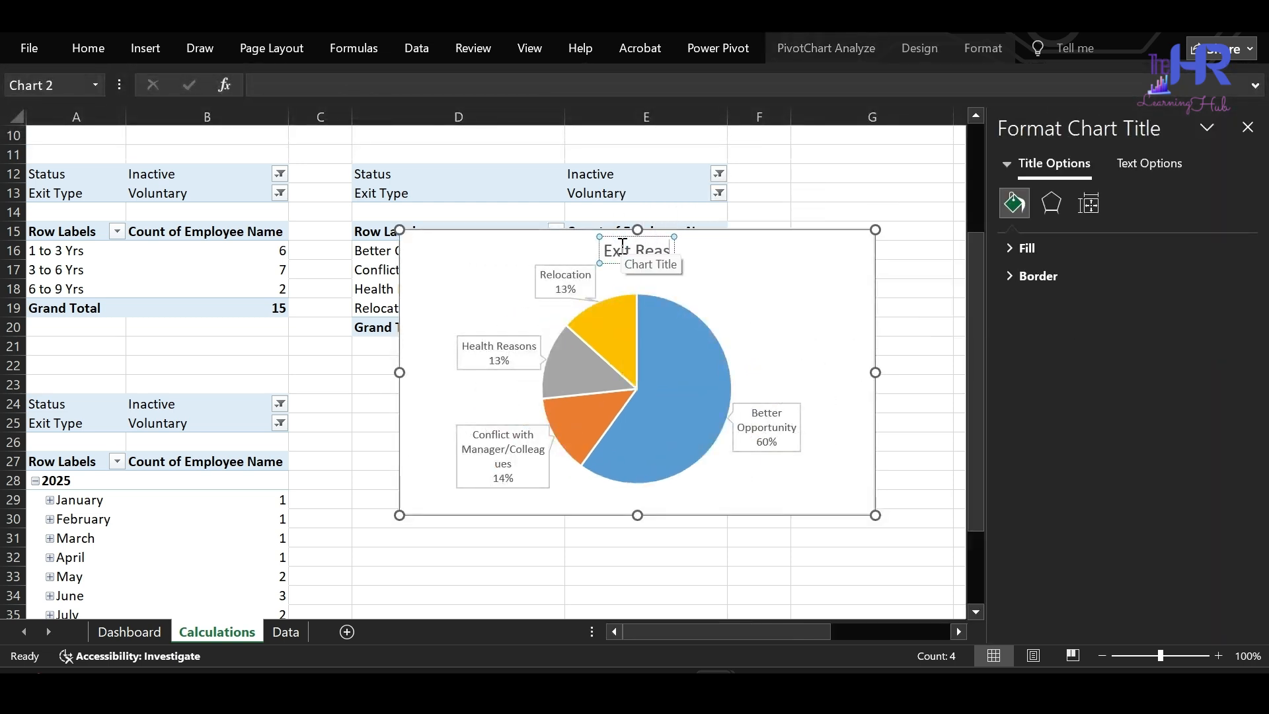
{"action": "type", "text": "on Distribution"}
{"action": "key", "text": "Escape"}
{"action": "key", "text": "Escape"}
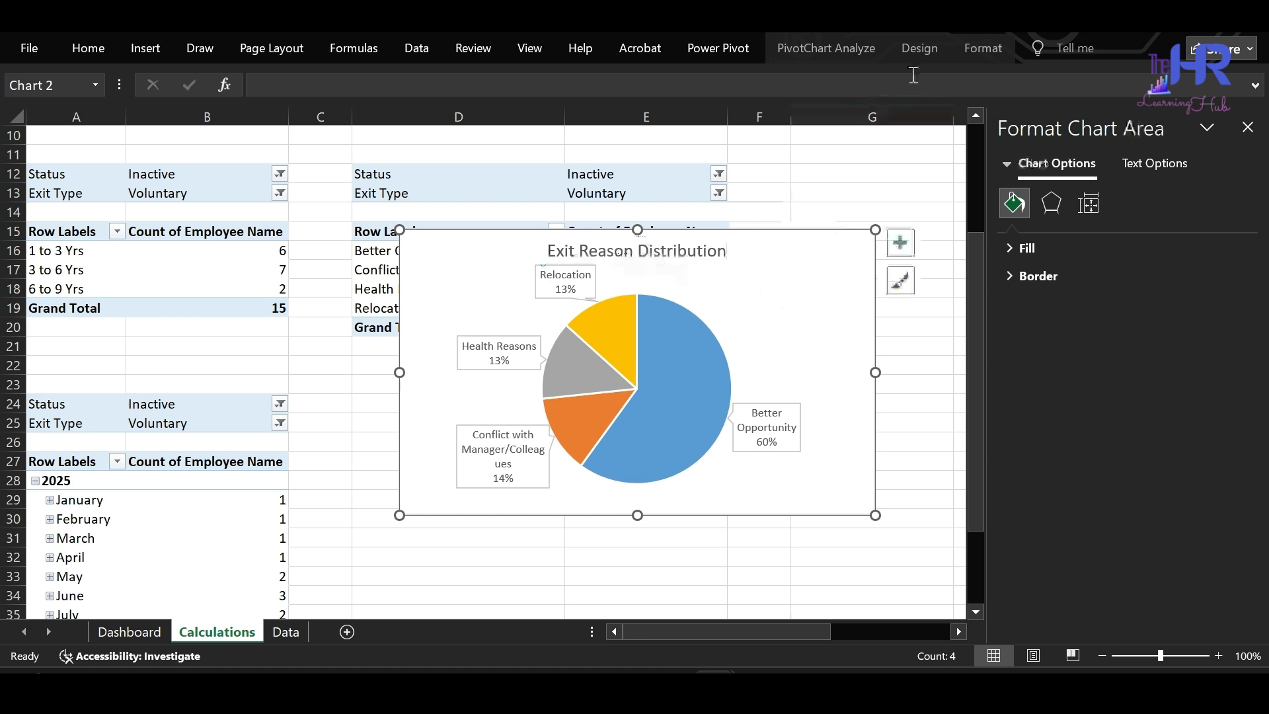
Step: Change the exit reason pie chart's colors to the blue and grey palette
{"action": "left_click", "coordinate": [919, 49]}
{"action": "left_click", "coordinate": [159, 109]}
{"action": "left_click", "coordinate": [214, 209]}
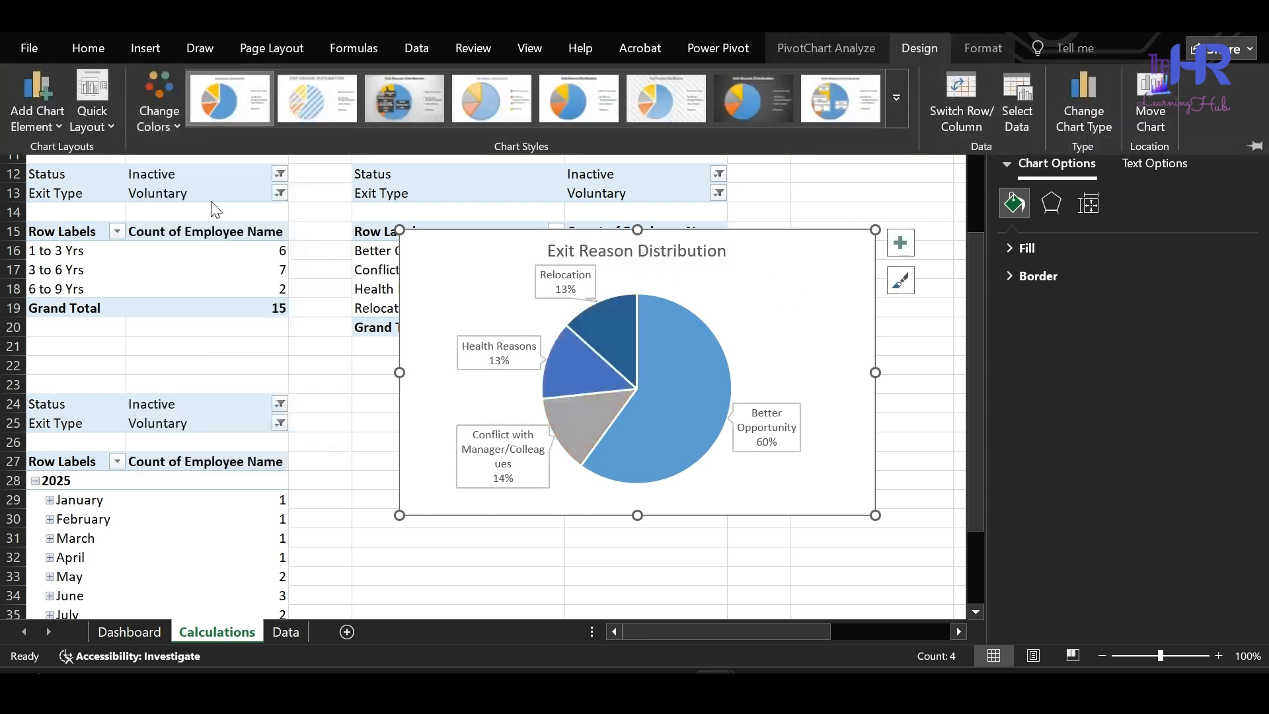
{"action": "left_click", "coordinate": [824, 295]}
Step: Apply the white theme style with a blue outline to the exit reason pie chart
{"action": "left_click", "coordinate": [900, 243]}
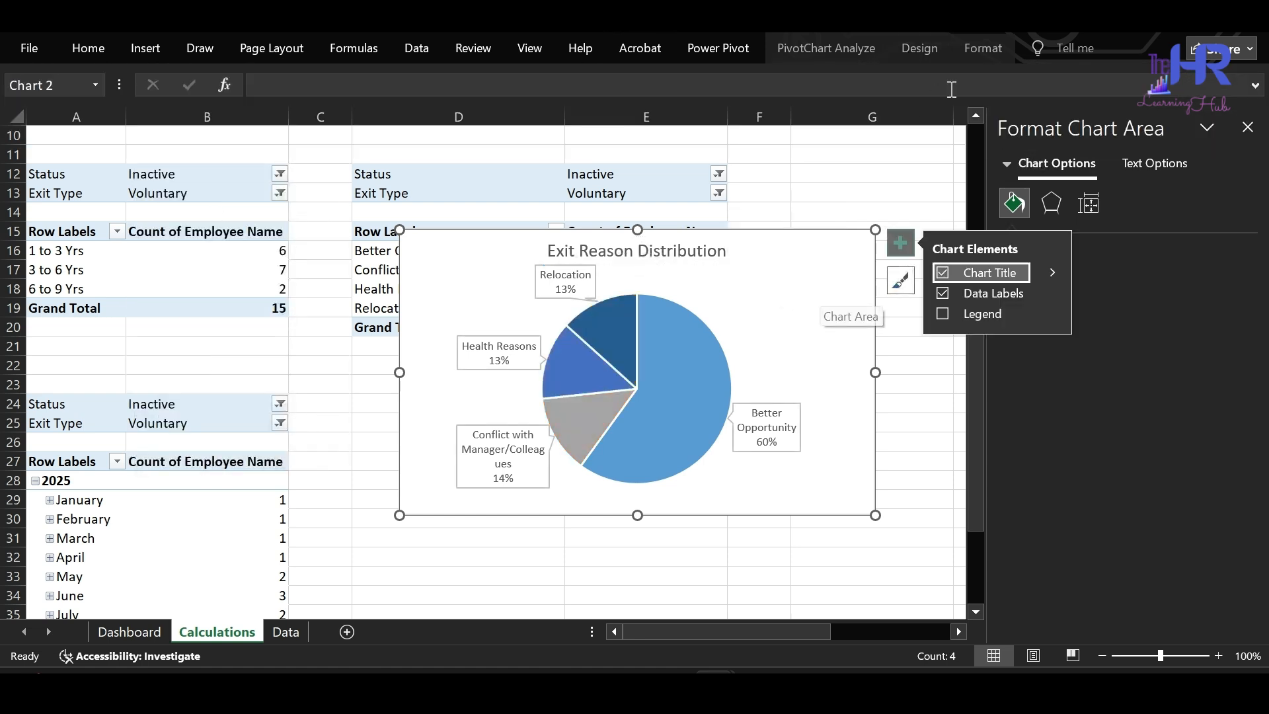
{"action": "left_click", "coordinate": [982, 48]}
{"action": "left_click", "coordinate": [498, 98]}
{"action": "left_click", "coordinate": [619, 142]}
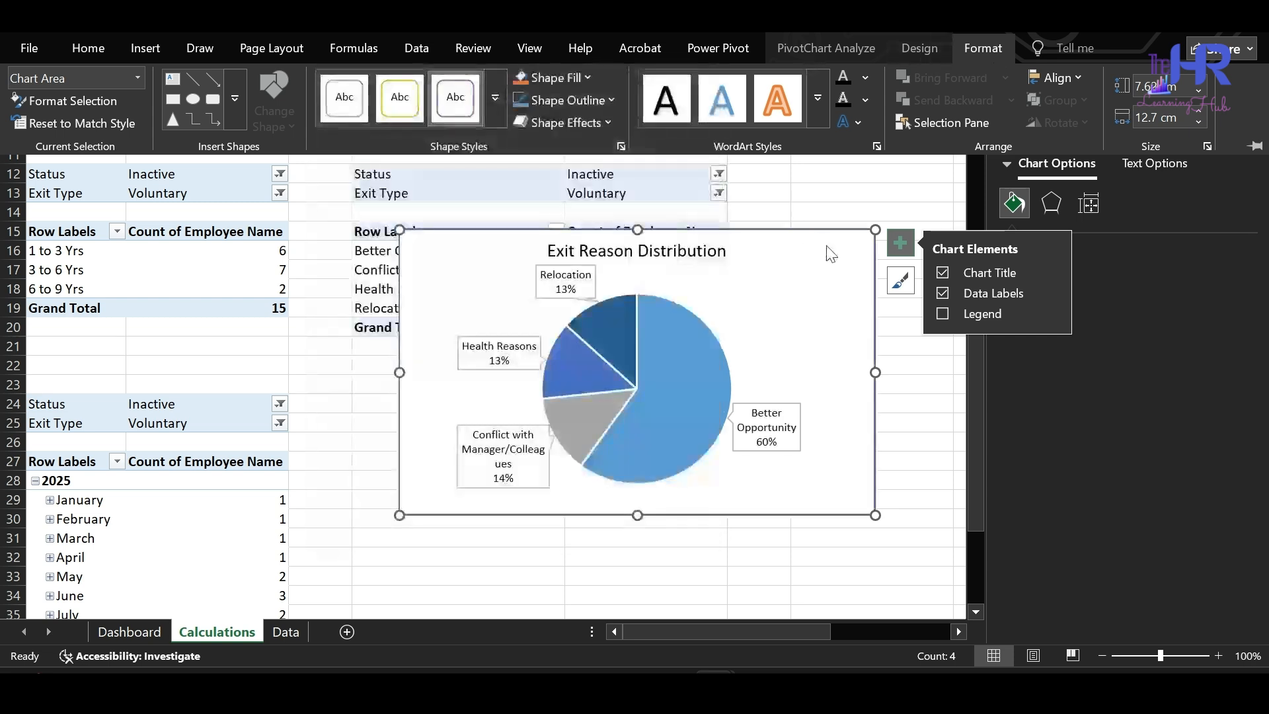
Step: Move the exit reason chart from Calculations to Dashboard, placing it beside the tenure chart under the KPI cards
{"action": "left_click", "coordinate": [827, 254]}
{"action": "key", "text": "ctrl+x"}
{"action": "left_click", "coordinate": [132, 632]}
{"action": "left_click", "coordinate": [733, 207]}
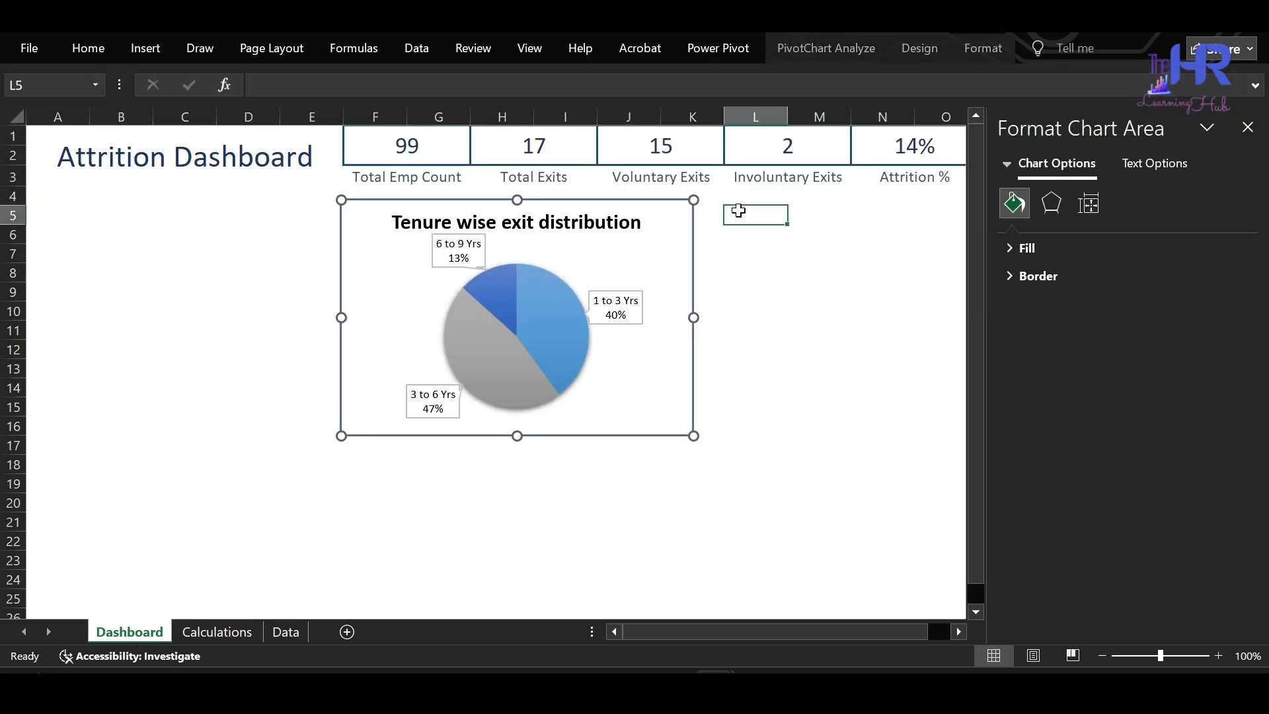
{"action": "key", "text": "ctrl+v"}
{"action": "left_click_drag", "start_coordinate": [768, 209], "coordinate": [750, 202]}
{"action": "left_click", "coordinate": [1248, 127]}
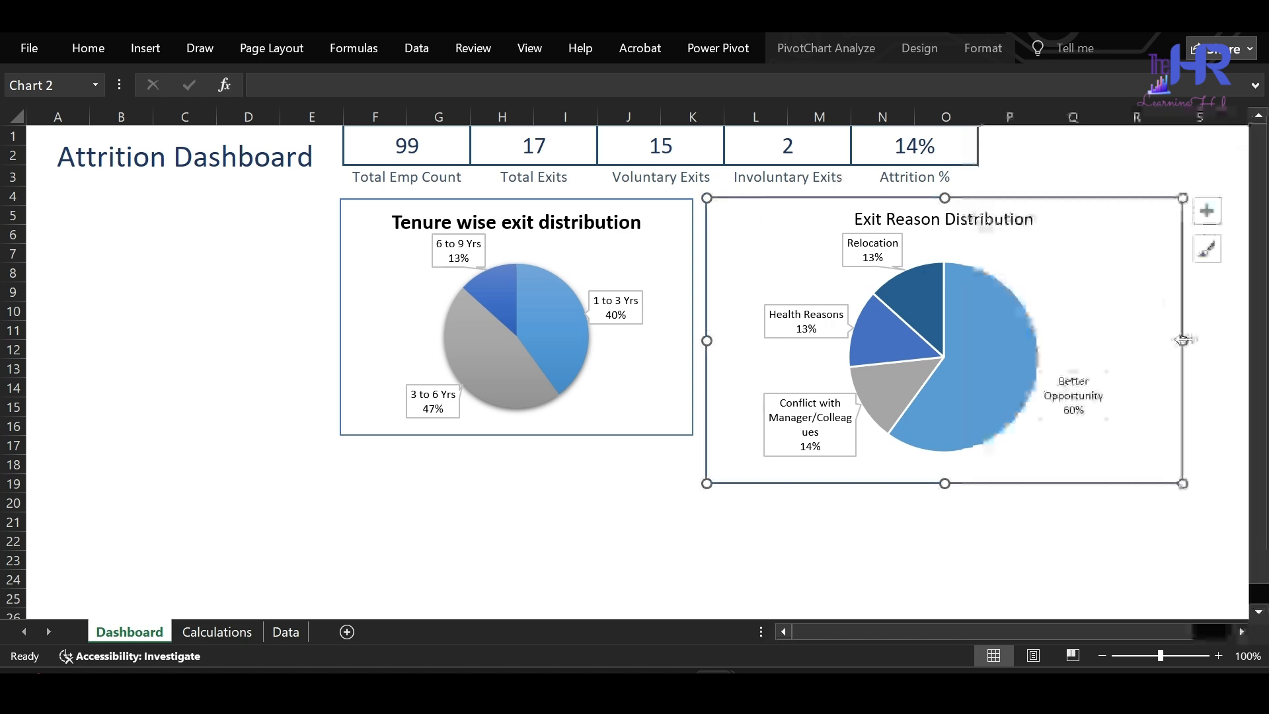
Step: Reduce the exit reason chart's width and height and adjust the tenure chart's lower edge to line up with it
{"action": "left_click_drag", "start_coordinate": [1183, 340], "coordinate": [1147, 340]}
{"action": "left_click_drag", "start_coordinate": [926, 483], "coordinate": [927, 460]}
{"action": "left_click", "coordinate": [519, 437]}
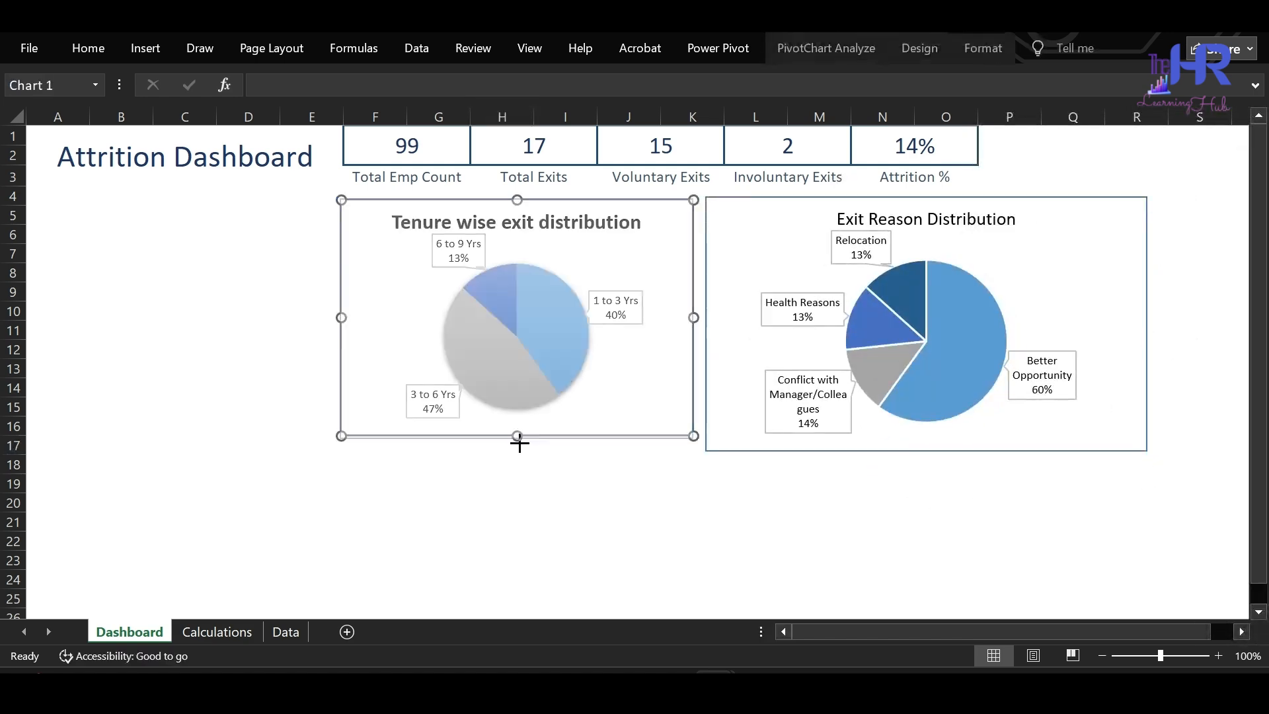
{"action": "left_click", "coordinate": [564, 503]}
Step: Insert a line PivotChart on Calculations from the monthly voluntary exits PivotTable
{"action": "left_click", "coordinate": [217, 632]}
{"action": "left_click", "coordinate": [198, 423]}
{"action": "left_click", "coordinate": [145, 48]}
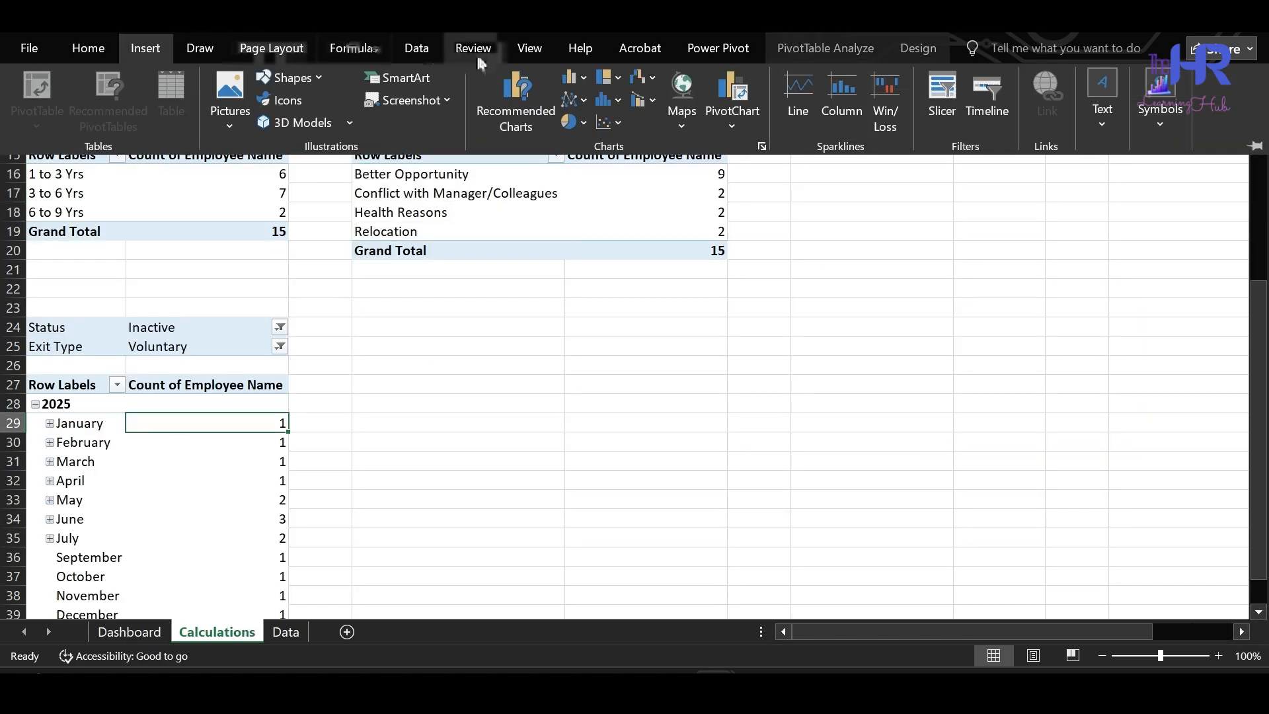
{"action": "left_click", "coordinate": [648, 119]}
{"action": "left_click", "coordinate": [419, 203]}
{"action": "left_click", "coordinate": [390, 180]}
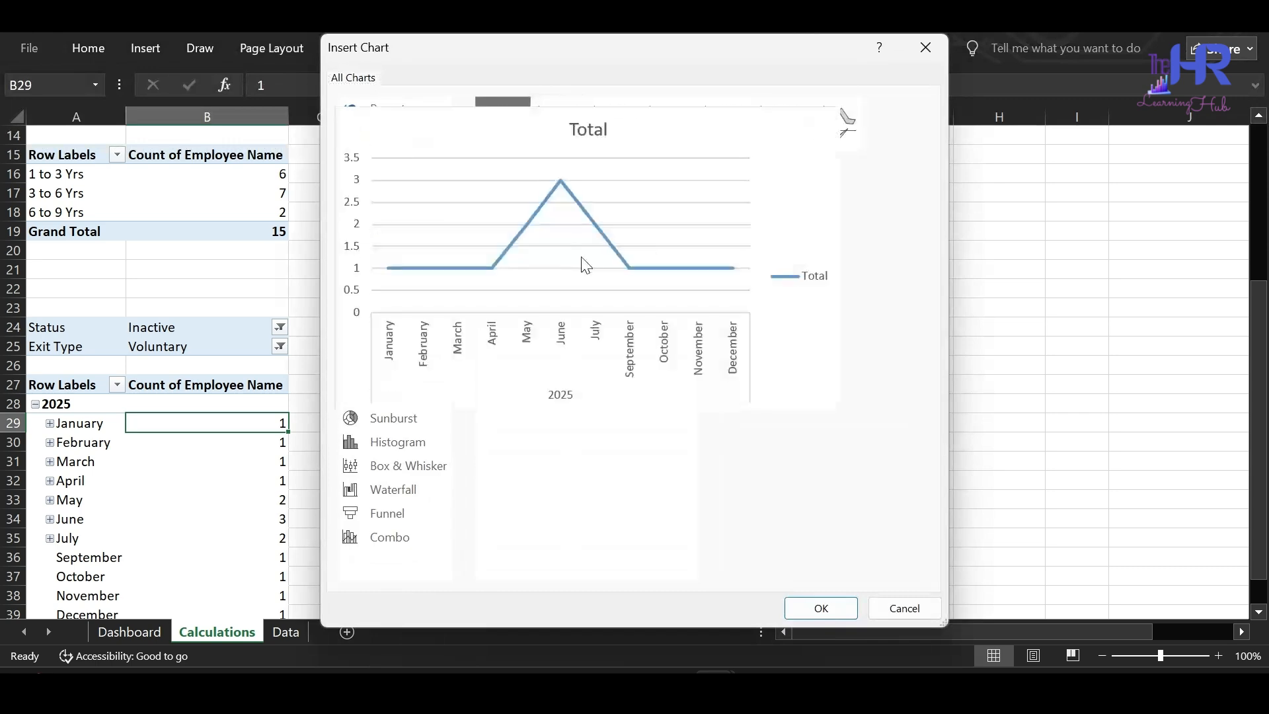
{"action": "left_click", "coordinate": [821, 608]}
Step: Add data labels to the monthly line chart and remove its field buttons, vertical axis and legend
{"action": "left_click", "coordinate": [902, 244]}
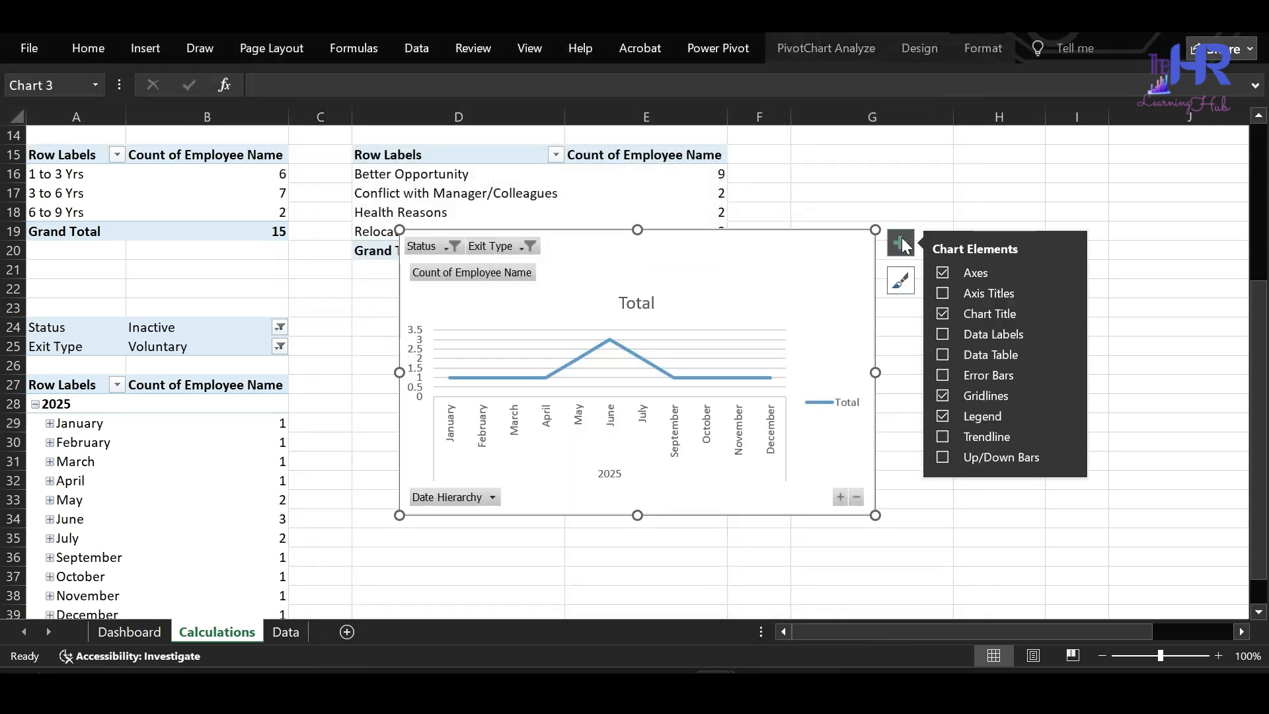
{"action": "left_click", "coordinate": [944, 333]}
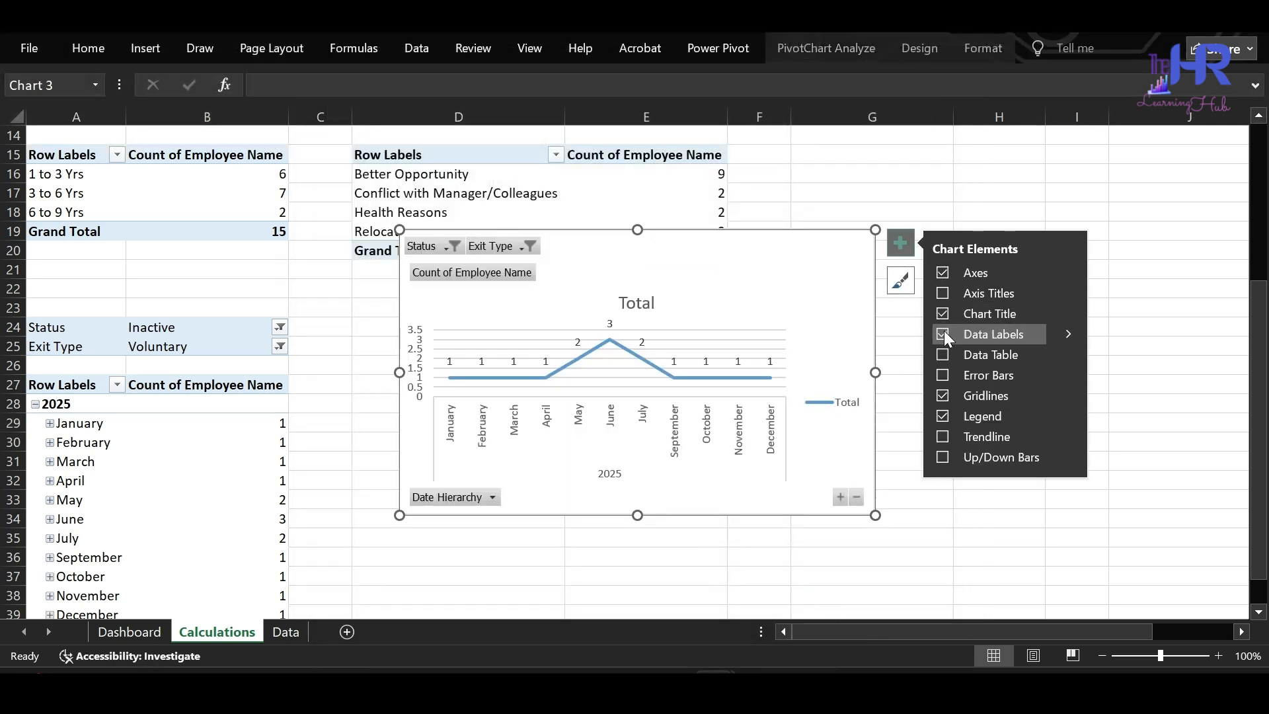
{"action": "left_click", "coordinate": [830, 48]}
{"action": "left_click", "coordinate": [1073, 92]}
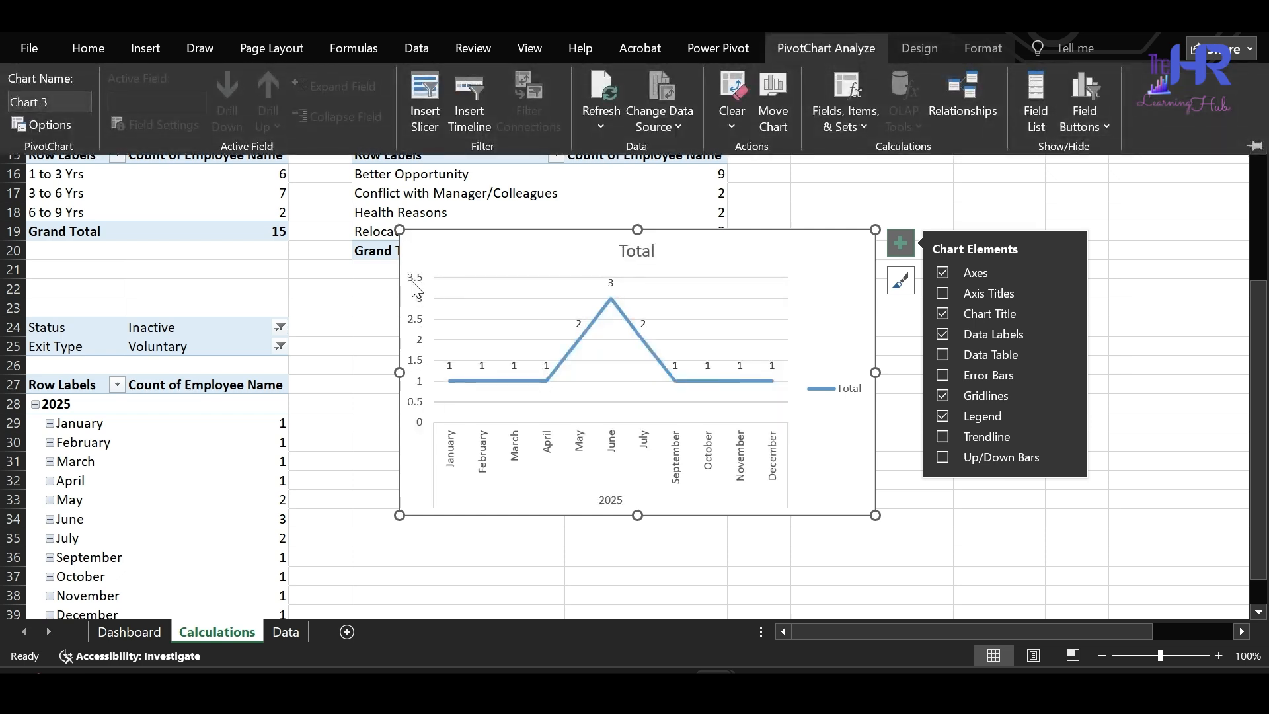
{"action": "key", "text": "Delete"}
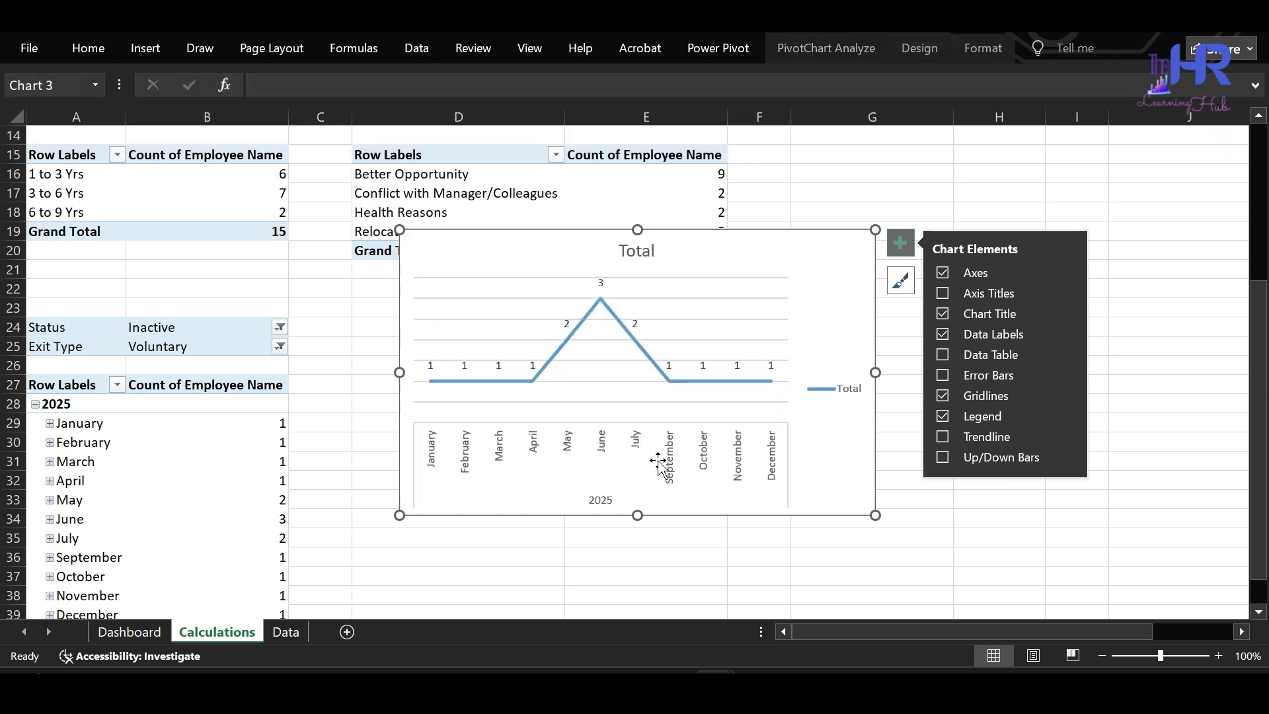
{"action": "left_click", "coordinate": [942, 416]}
Step: Change the monthly line chart's title to "Month wise exits"
{"action": "double_click", "coordinate": [634, 249]}
{"action": "double_click", "coordinate": [633, 248]}
{"action": "type", "text": "Month wise exits"}
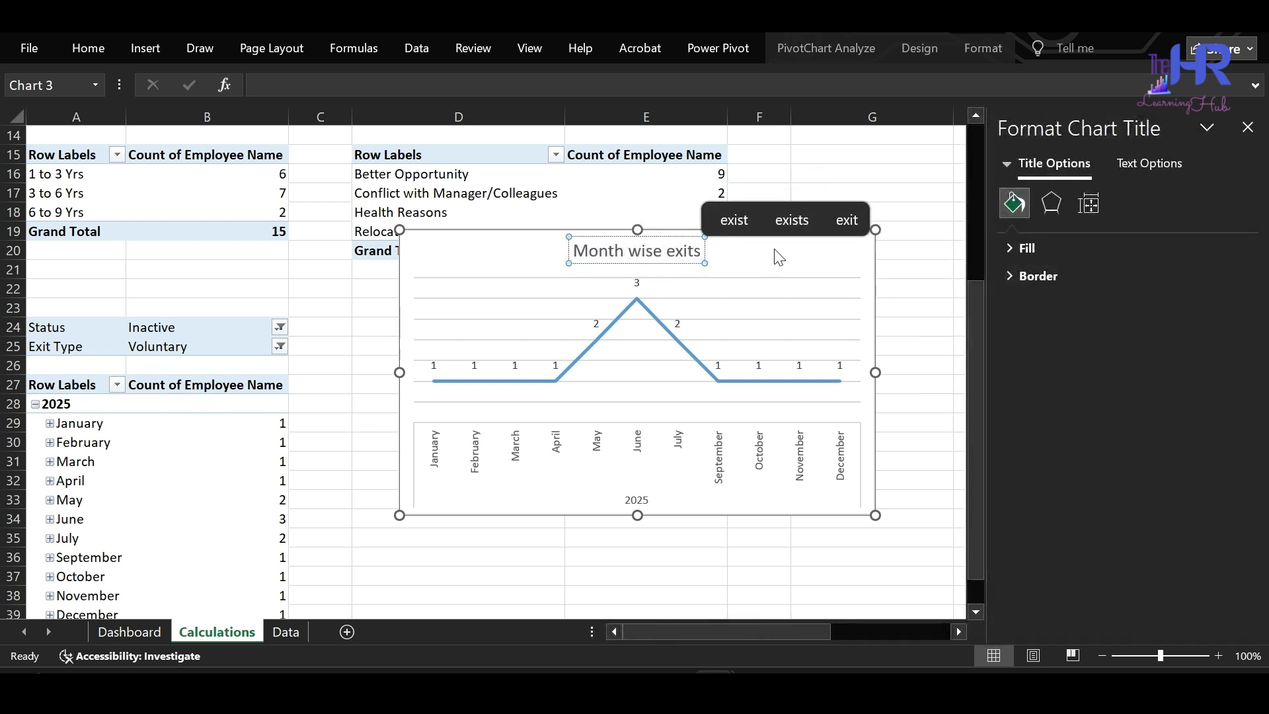
Step: Apply the white theme style with a blue outline to the Month wise exits chart
{"action": "left_click", "coordinate": [847, 238]}
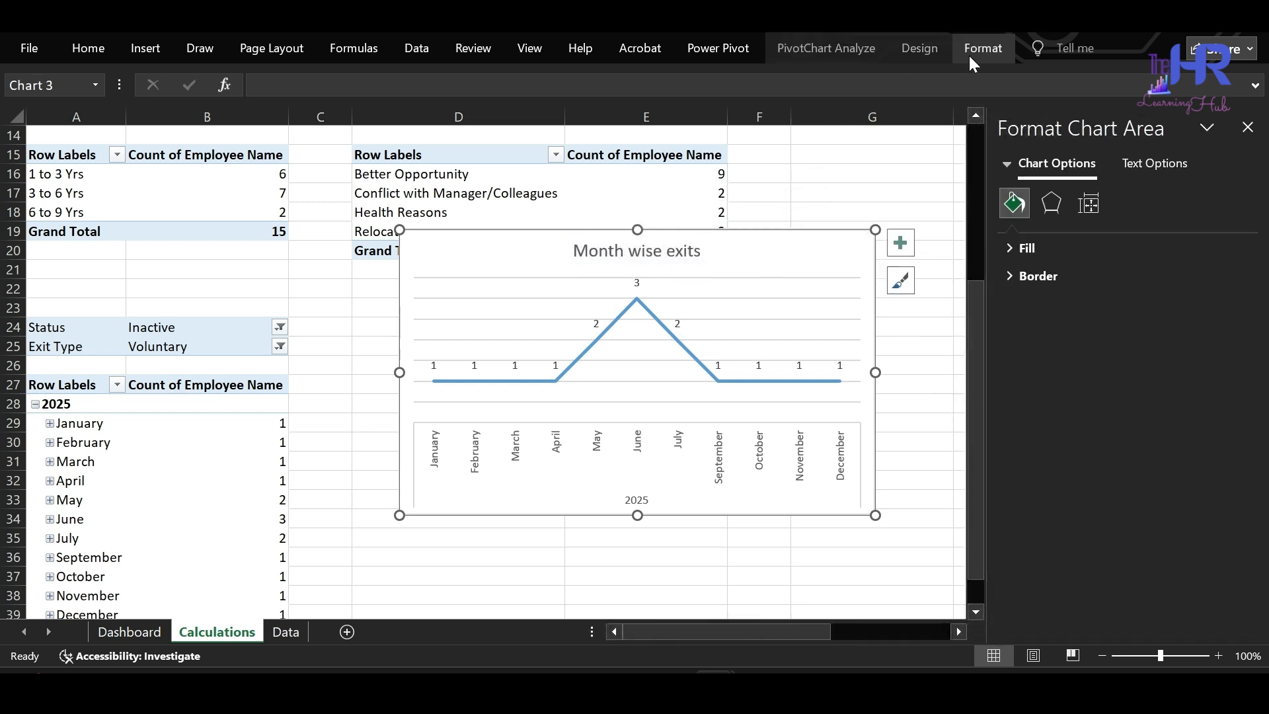
{"action": "left_click", "coordinate": [983, 47]}
{"action": "left_click", "coordinate": [500, 115]}
{"action": "left_click", "coordinate": [625, 147]}
{"action": "left_click", "coordinate": [786, 245]}
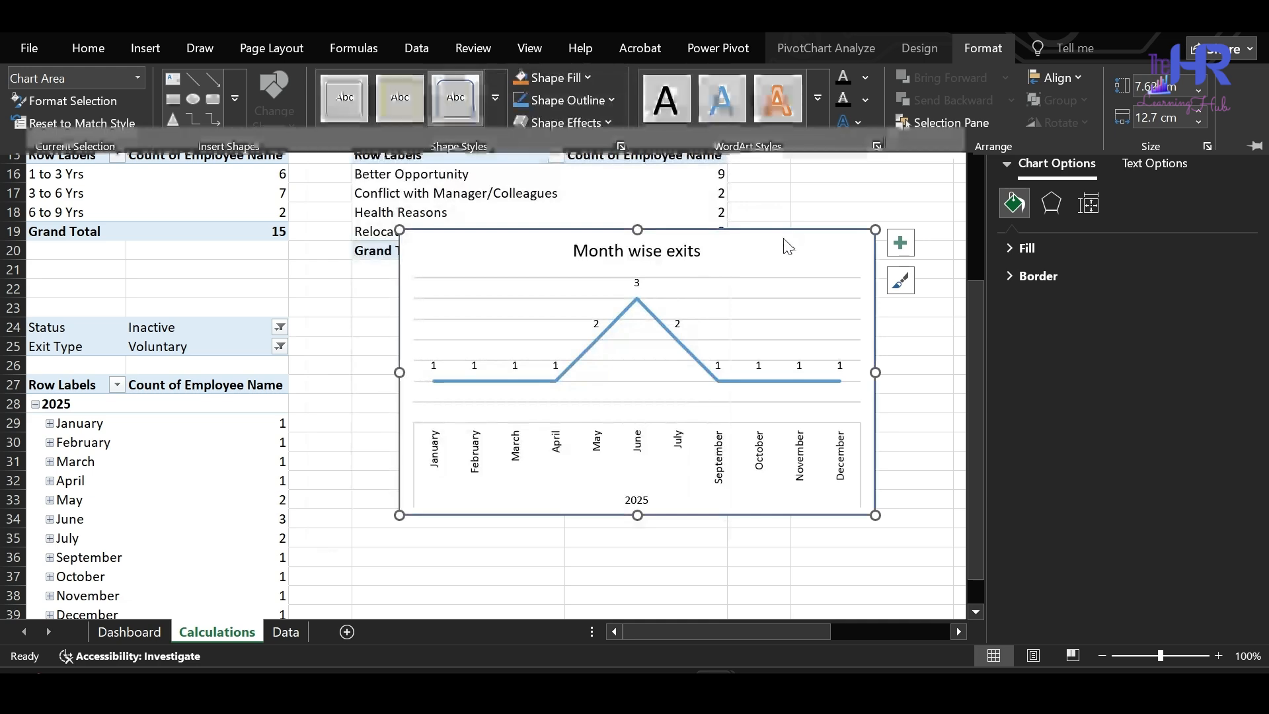
Step: Move the Month wise exits chart from Calculations to Dashboard at cell F19, below the pie charts, and dismiss the formatting pane
{"action": "key", "text": "ctrl+x"}
{"action": "left_click", "coordinate": [129, 631]}
{"action": "left_click", "coordinate": [399, 484]}
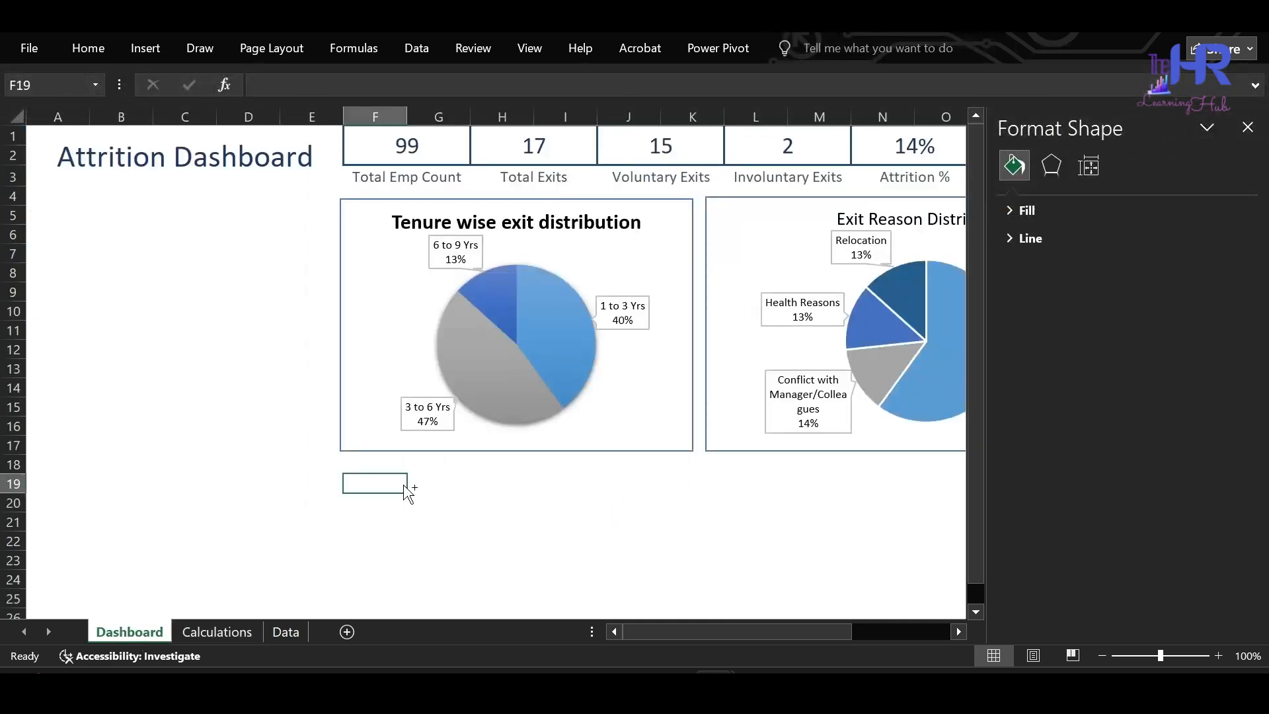
{"action": "key", "text": "ctrl+v"}
{"action": "left_click", "coordinate": [1247, 127]}
Step: Widen the Month wise exits chart to span both pie charts, reduce its height and position it just beneath them
{"action": "scroll", "coordinate": [822, 565], "scroll_direction": "down", "scroll_amount": 2}
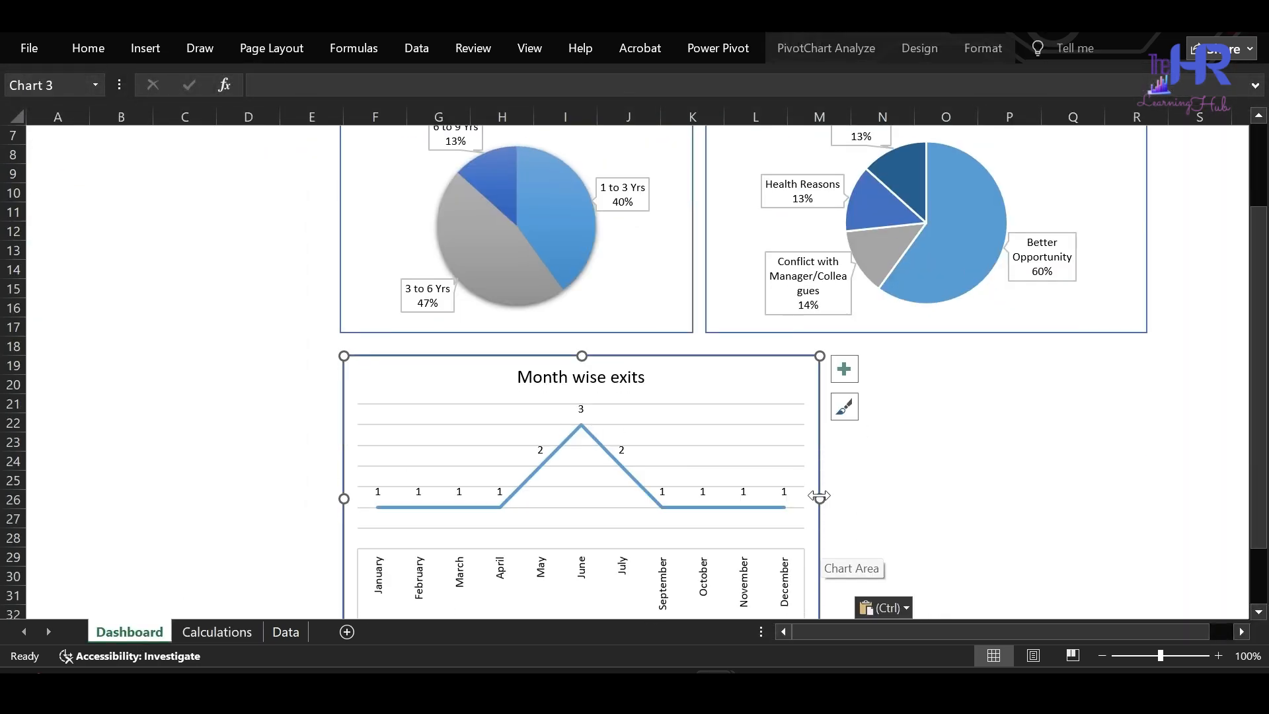
{"action": "left_click_drag", "start_coordinate": [820, 492], "coordinate": [1141, 448]}
{"action": "scroll", "coordinate": [756, 560], "scroll_direction": "down", "scroll_amount": 2}
{"action": "left_click_drag", "start_coordinate": [756, 560], "coordinate": [753, 410]}
{"action": "scroll", "coordinate": [752, 408], "scroll_direction": "up", "scroll_amount": 4}
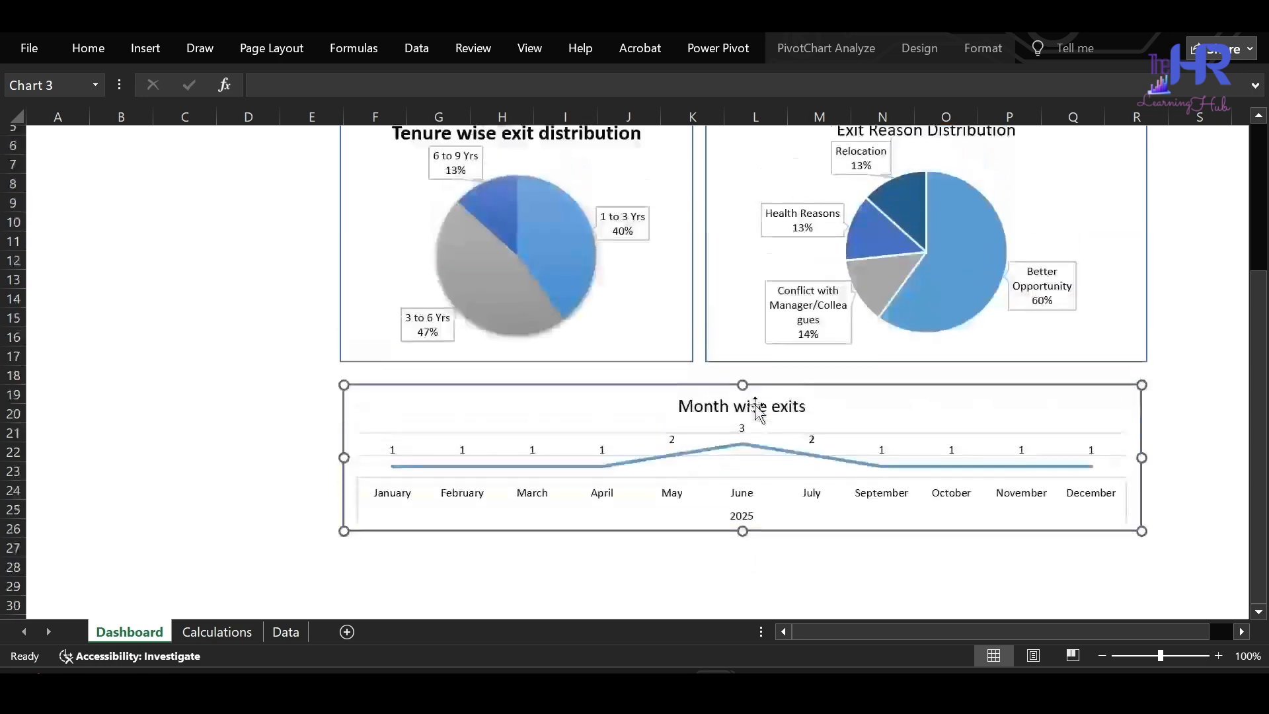
{"action": "left_click_drag", "start_coordinate": [699, 468], "coordinate": [699, 464]}
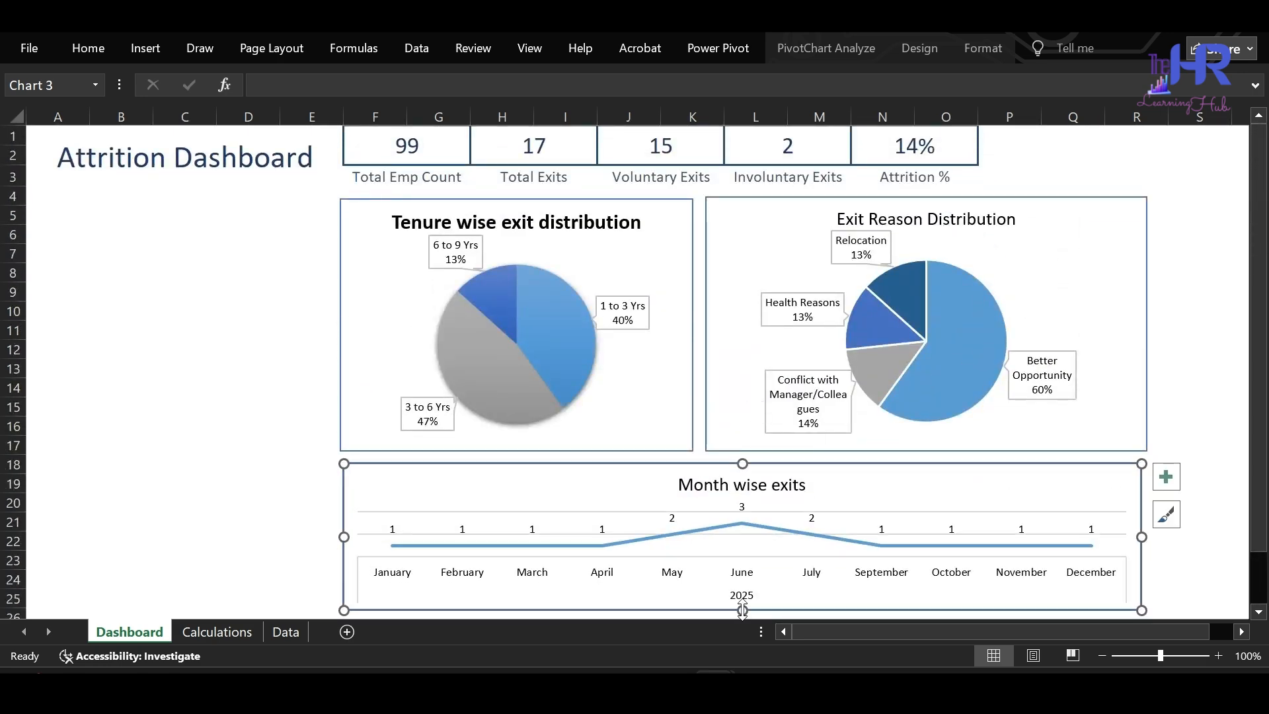
{"action": "left_click", "coordinate": [356, 203]}
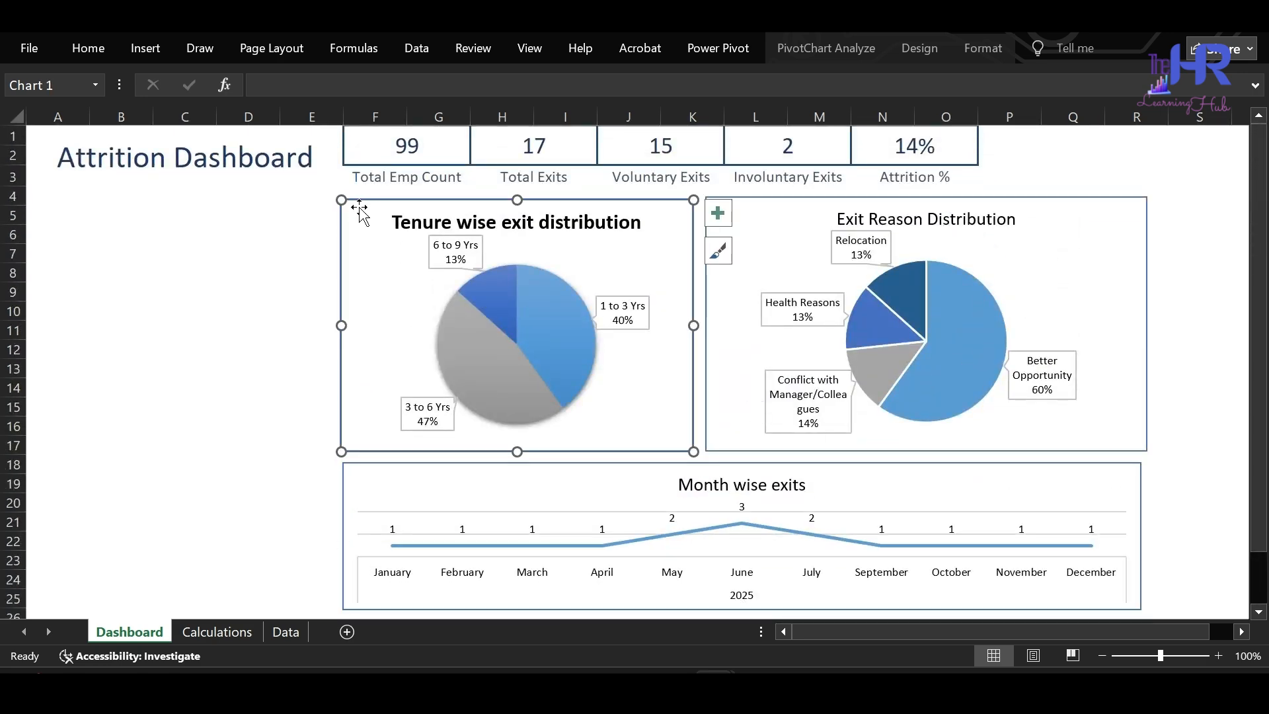
Step: Insert Department and Grade slicers from the tenure PivotTable on Calculations
{"action": "left_click", "coordinate": [216, 635]}
{"action": "left_click", "coordinate": [199, 176]}
{"action": "left_click", "coordinate": [145, 51]}
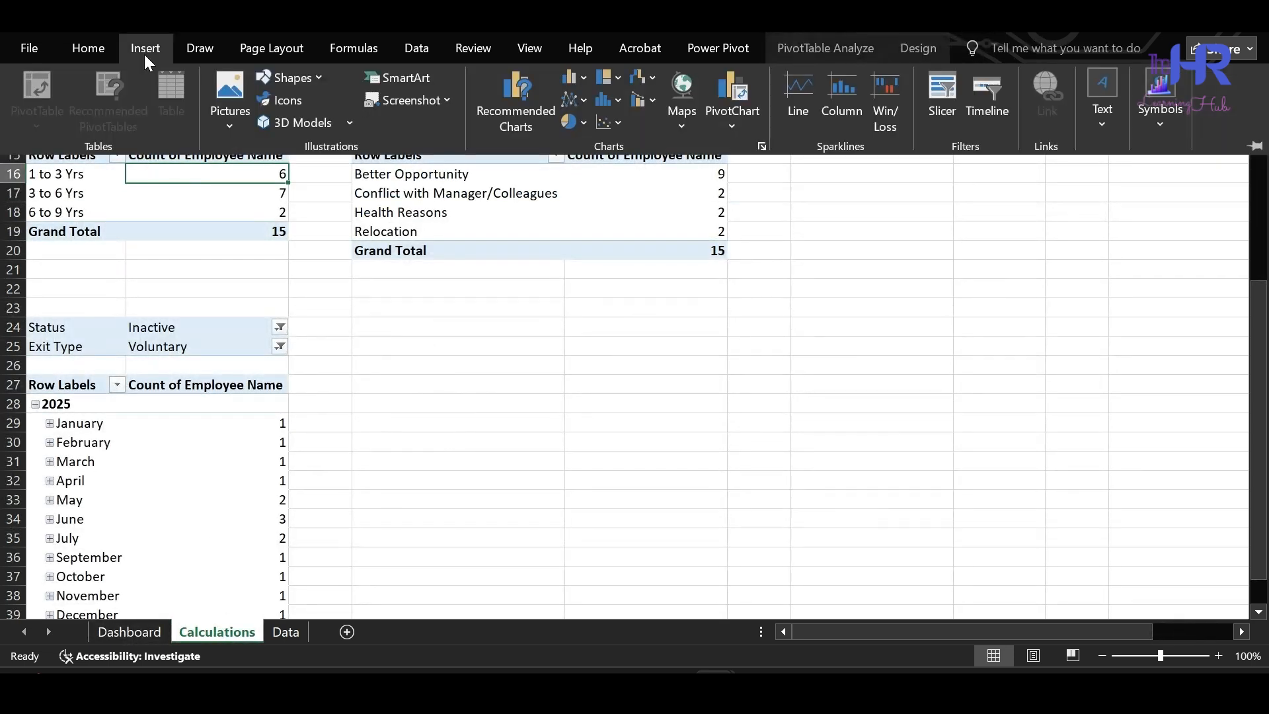
{"action": "left_click", "coordinate": [939, 82]}
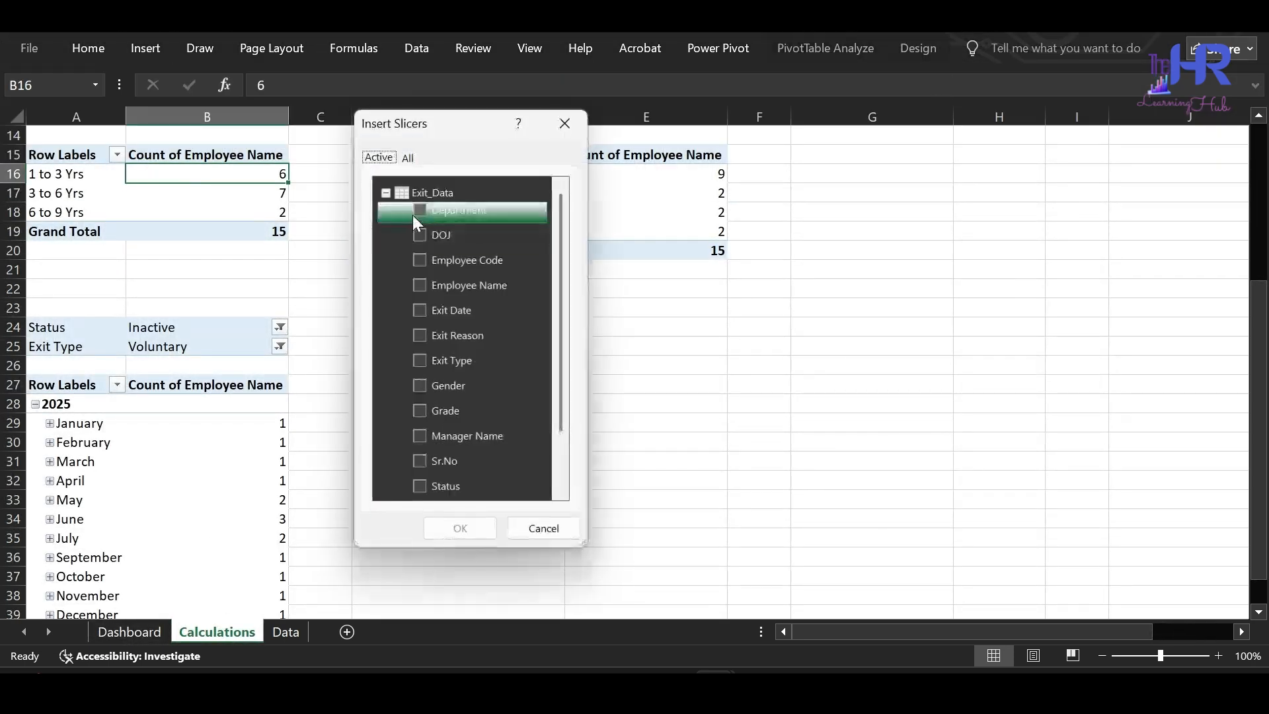
{"action": "left_click", "coordinate": [418, 211]}
{"action": "left_click", "coordinate": [422, 412]}
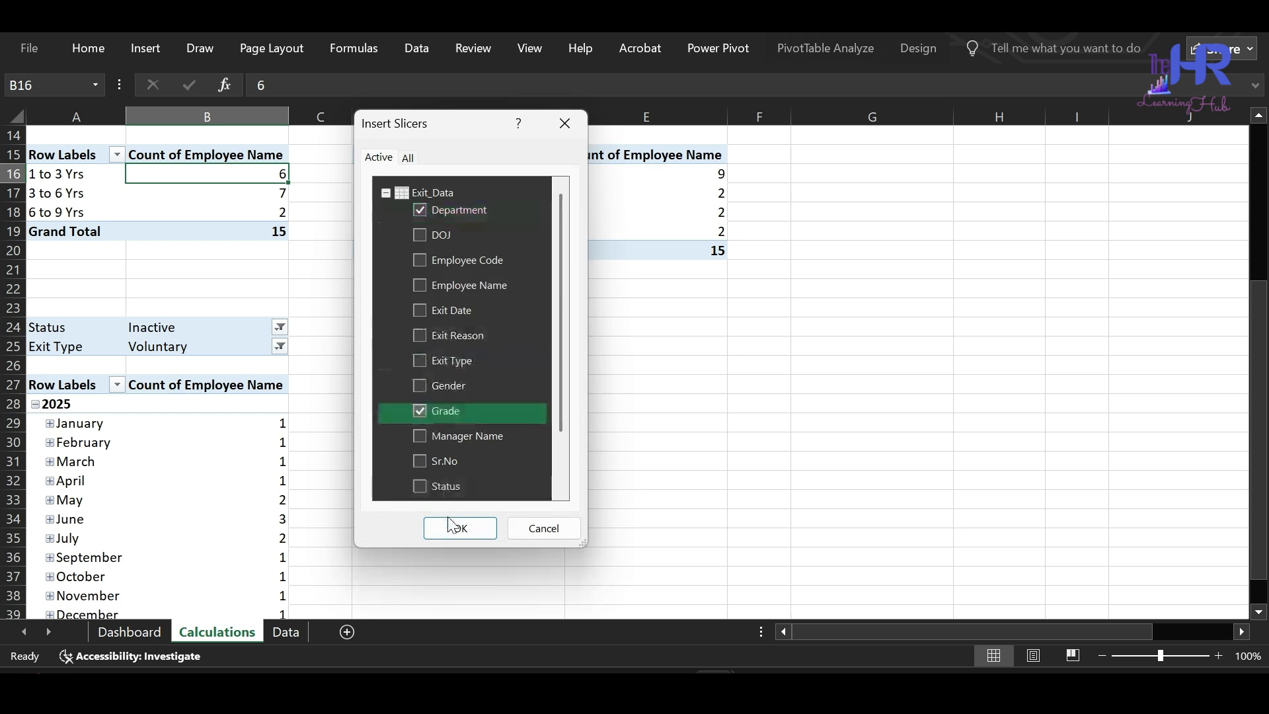
{"action": "left_click", "coordinate": [451, 527]}
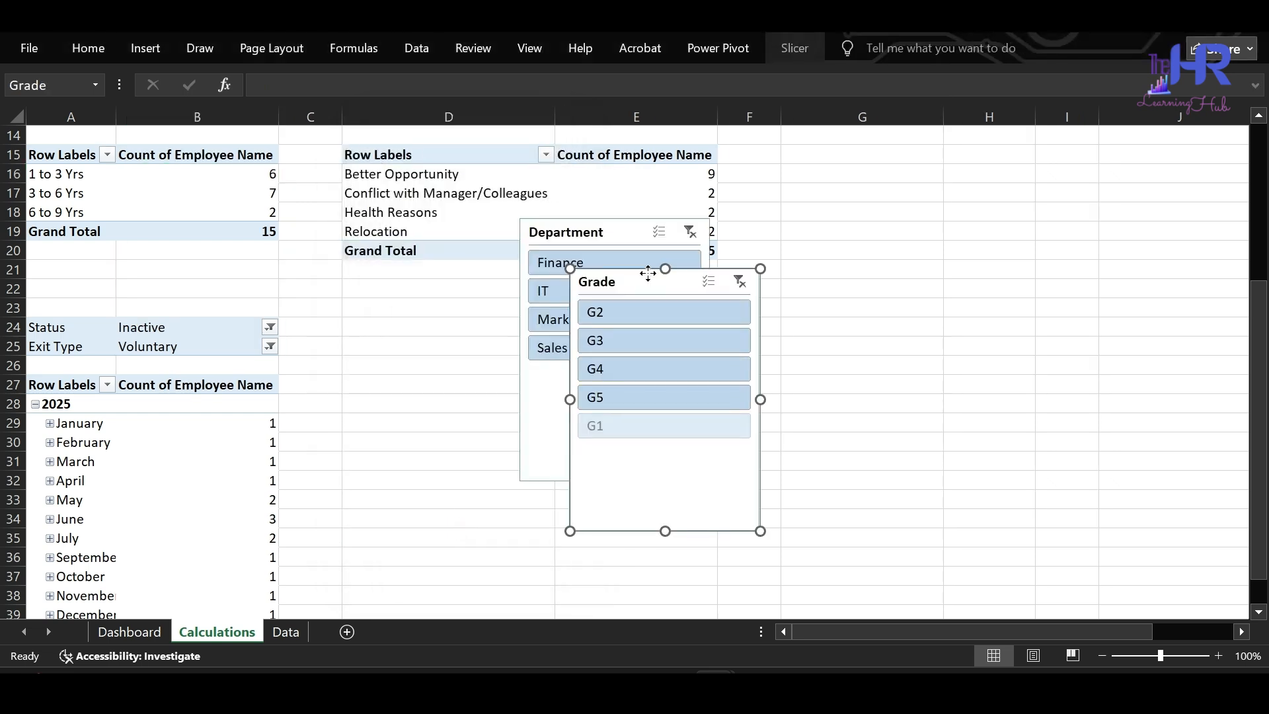
Step: Connect the Grade slicer to all PivotTables on Calculations, including exitreasons, Exits, Involuntart_exits, TotalHC and Voluntary_exits
{"action": "right_click", "coordinate": [649, 277]}
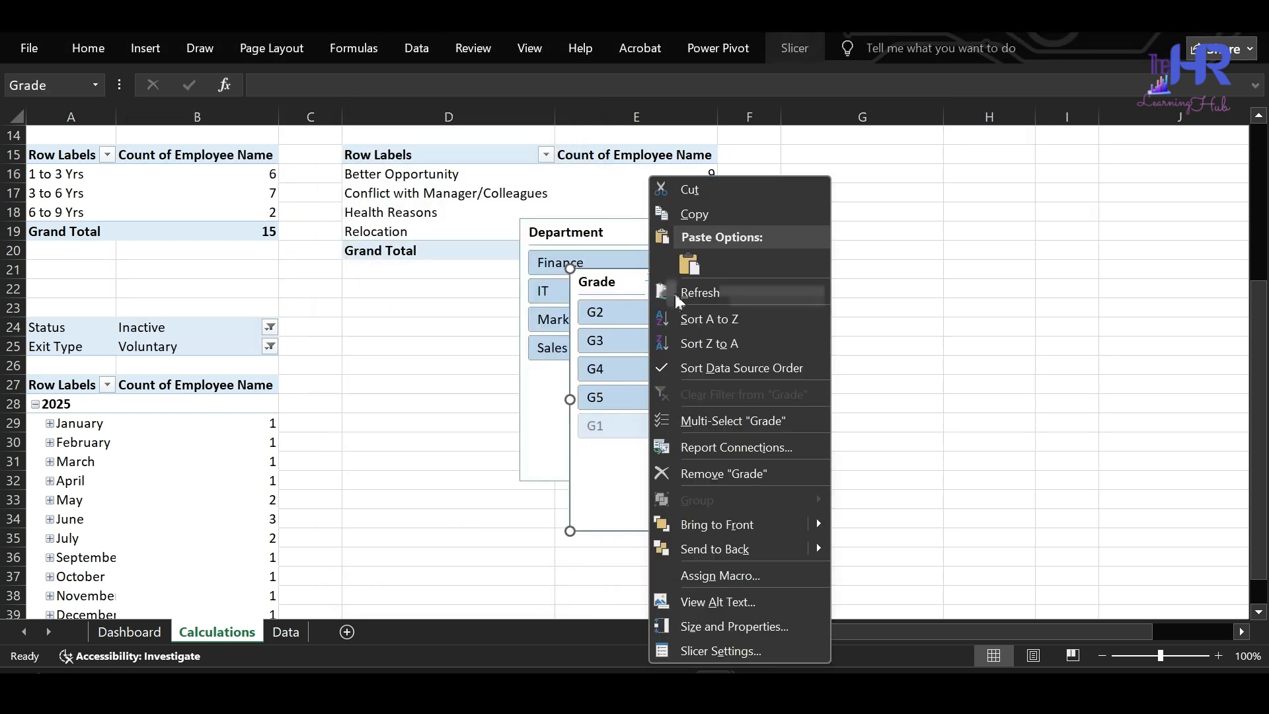
{"action": "left_click", "coordinate": [718, 447]}
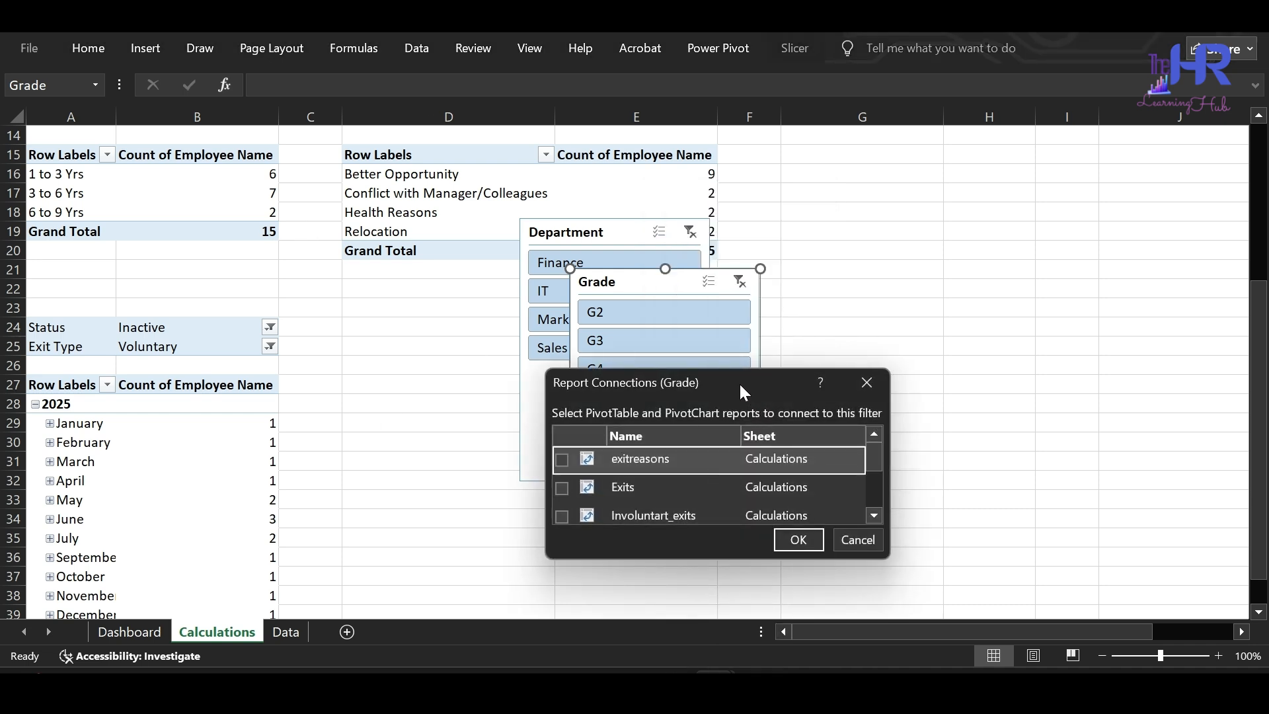
{"action": "left_click_drag", "start_coordinate": [740, 385], "coordinate": [695, 306]}
{"action": "left_click", "coordinate": [517, 405]}
{"action": "left_click", "coordinate": [518, 433]}
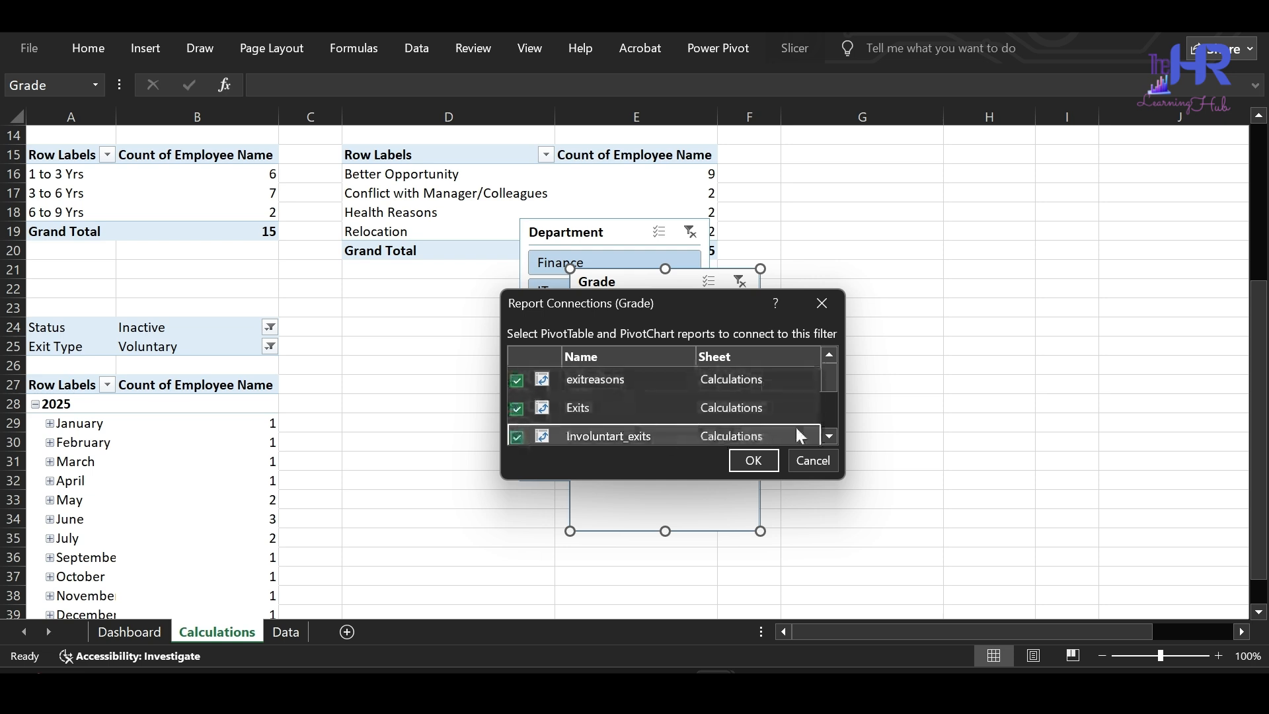
{"action": "left_click", "coordinate": [831, 428]}
{"action": "left_click", "coordinate": [522, 419]}
{"action": "scroll", "coordinate": [528, 416], "scroll_direction": "down", "scroll_amount": 2}
{"action": "left_click", "coordinate": [518, 402]}
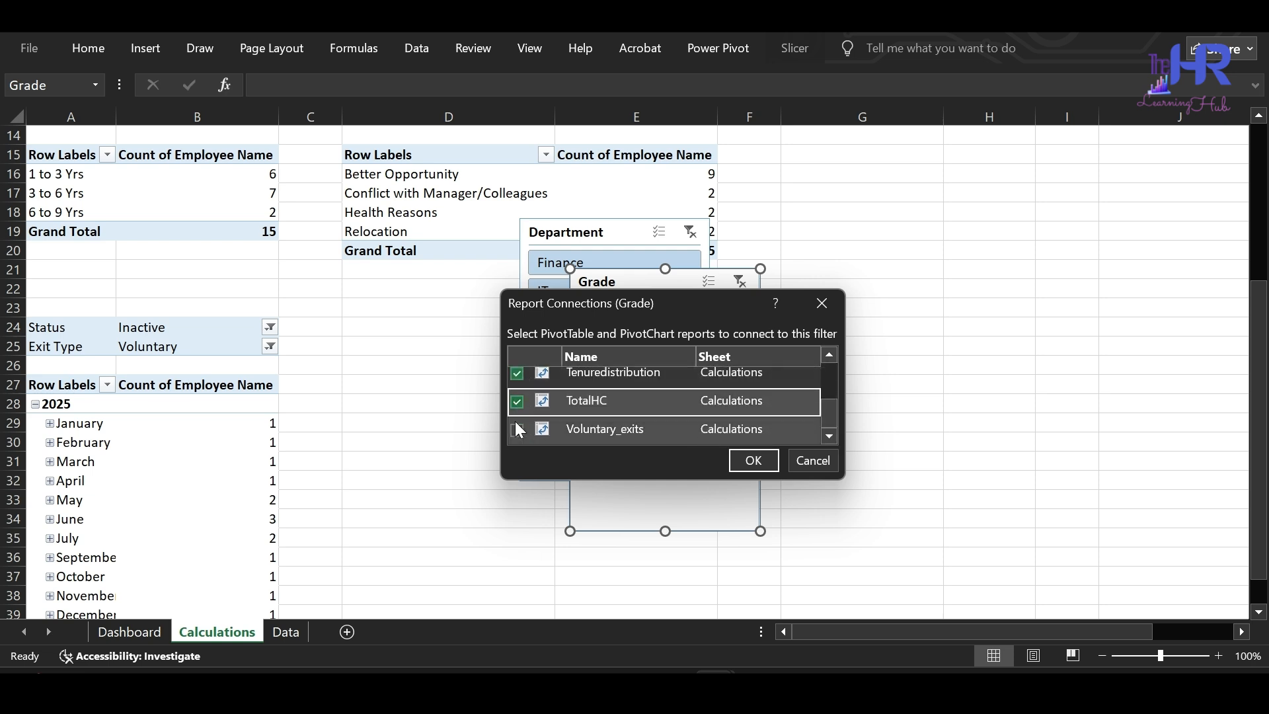
{"action": "left_click", "coordinate": [516, 432]}
{"action": "scroll", "coordinate": [515, 432], "scroll_direction": "up", "scroll_amount": 3}
{"action": "left_click", "coordinate": [753, 460]}
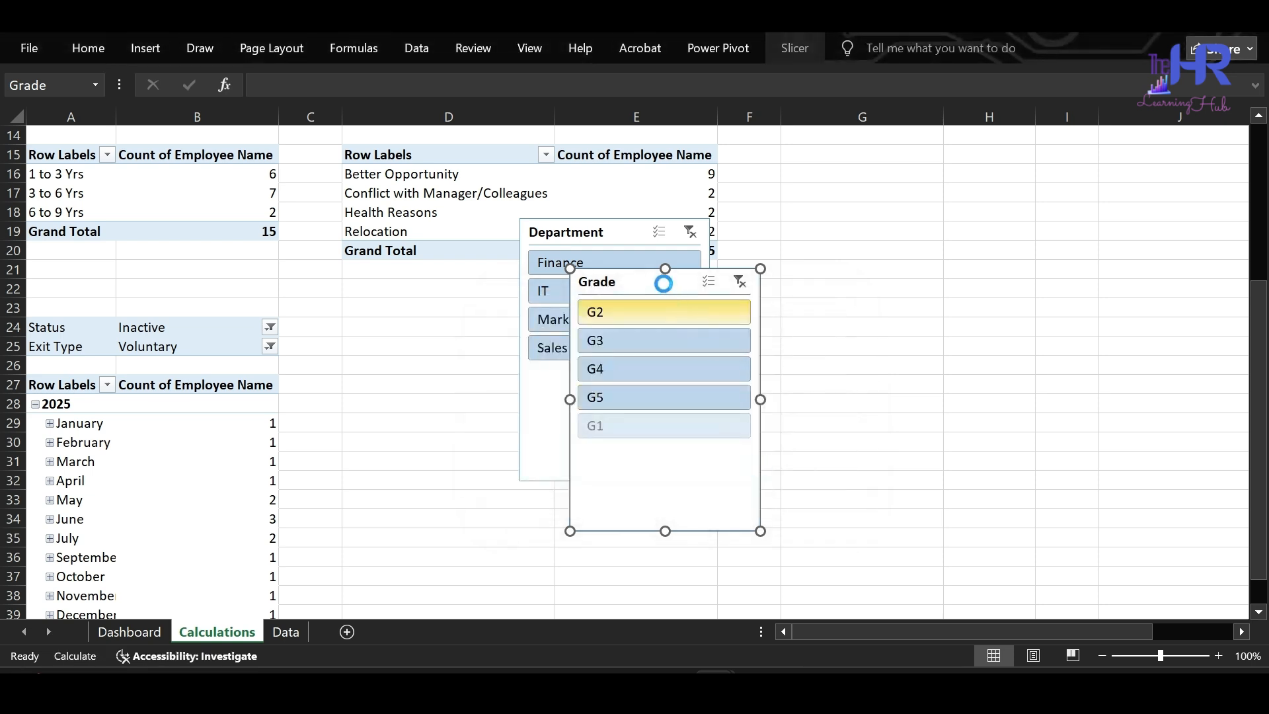
Step: Move the Grade slicer clear of the Department slicer and connect Department to all PivotTables on Calculations, including TotalHC and Voluntary_exits
{"action": "left_click_drag", "start_coordinate": [617, 283], "coordinate": [790, 287]}
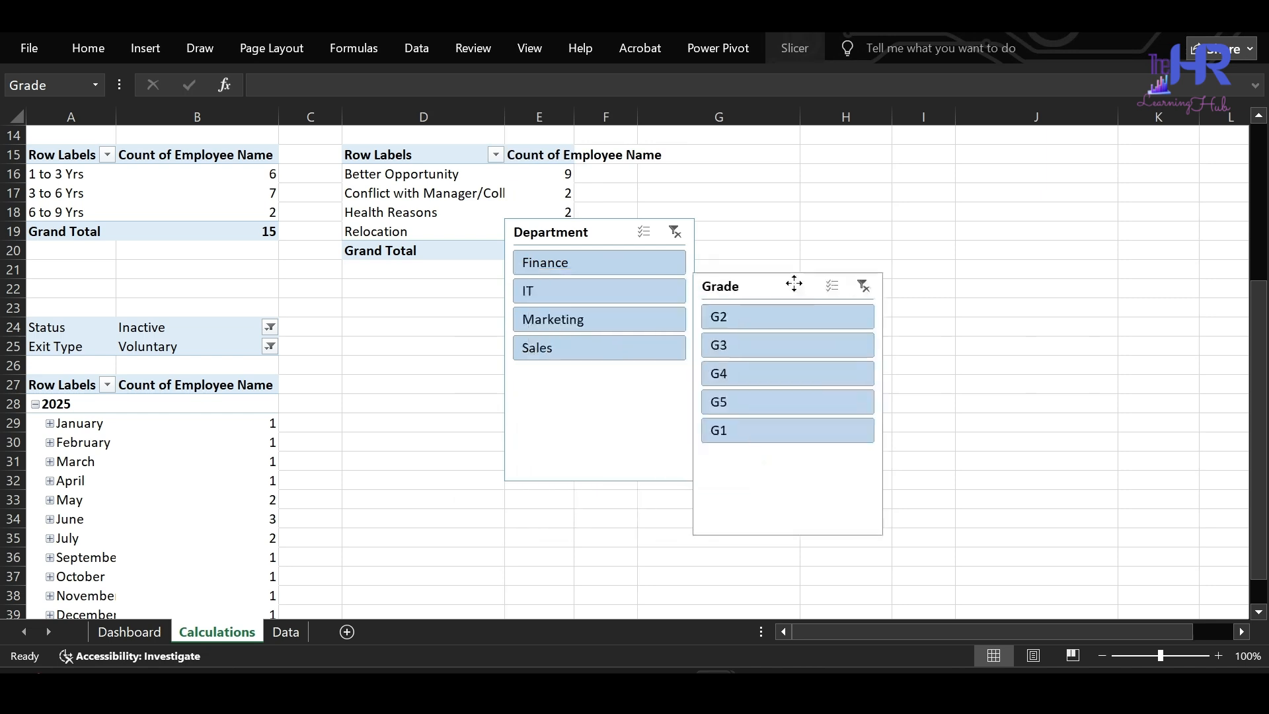
{"action": "right_click", "coordinate": [599, 235]}
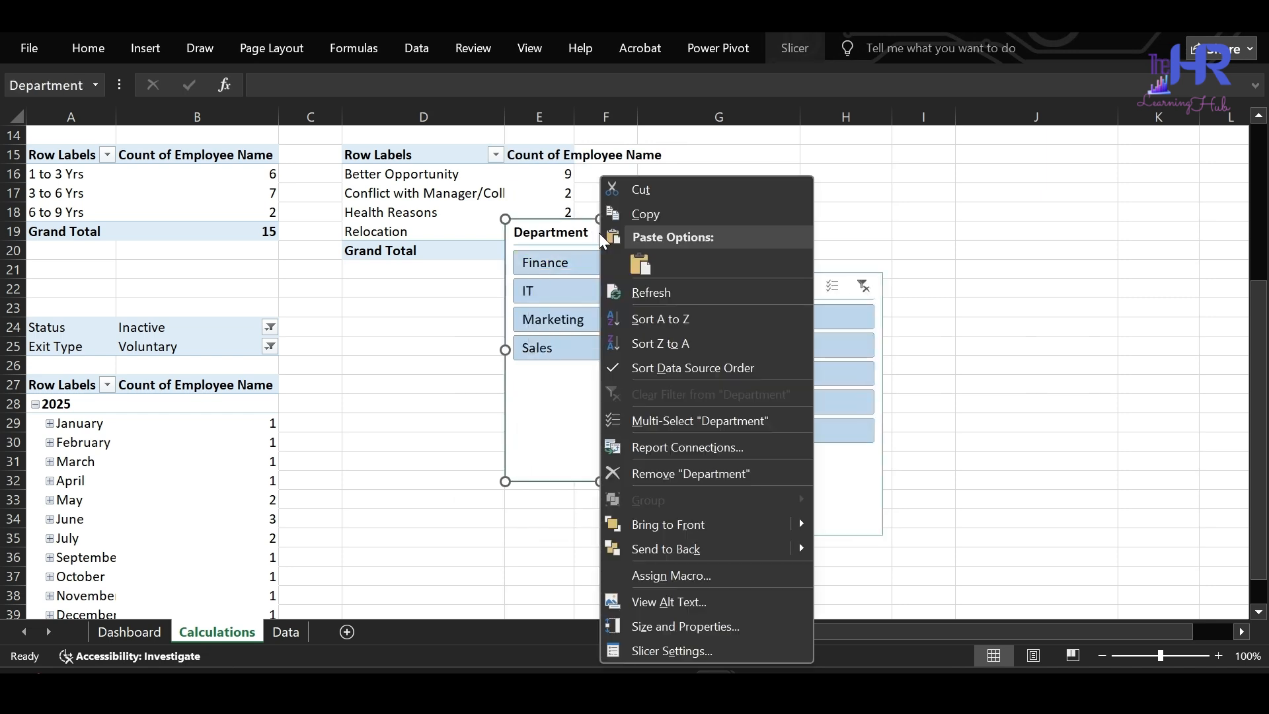
{"action": "left_click", "coordinate": [672, 447]}
{"action": "left_click", "coordinate": [518, 459]}
{"action": "left_click", "coordinate": [518, 486]}
{"action": "scroll", "coordinate": [518, 499], "scroll_direction": "down", "scroll_amount": 3}
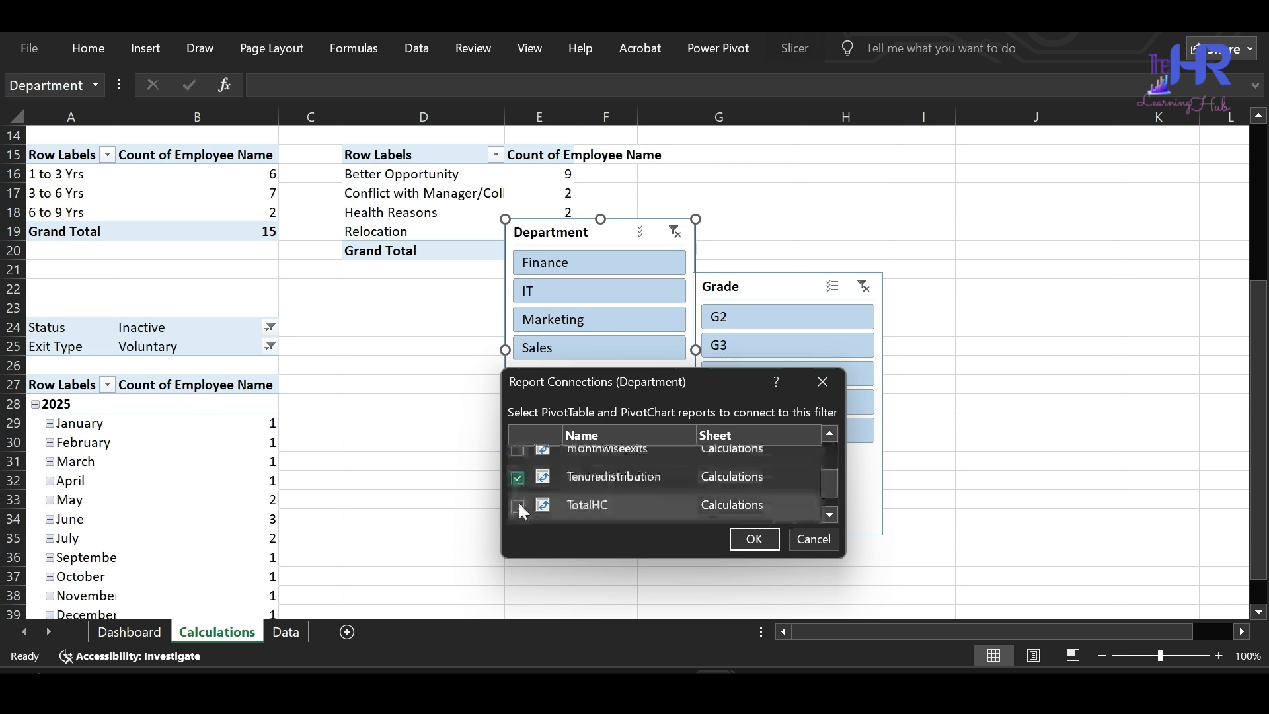
{"action": "left_click", "coordinate": [518, 502]}
{"action": "scroll", "coordinate": [522, 507], "scroll_direction": "down", "scroll_amount": 1}
{"action": "left_click", "coordinate": [518, 508]}
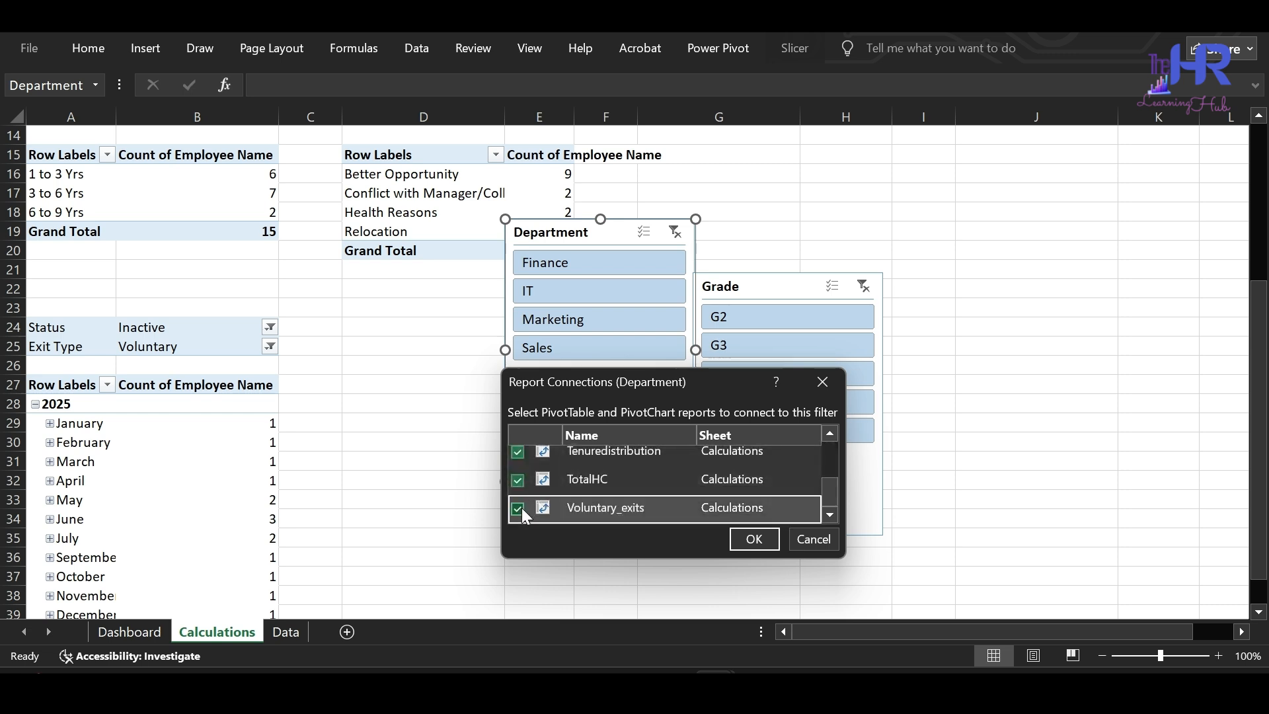
{"action": "left_click", "coordinate": [754, 539]}
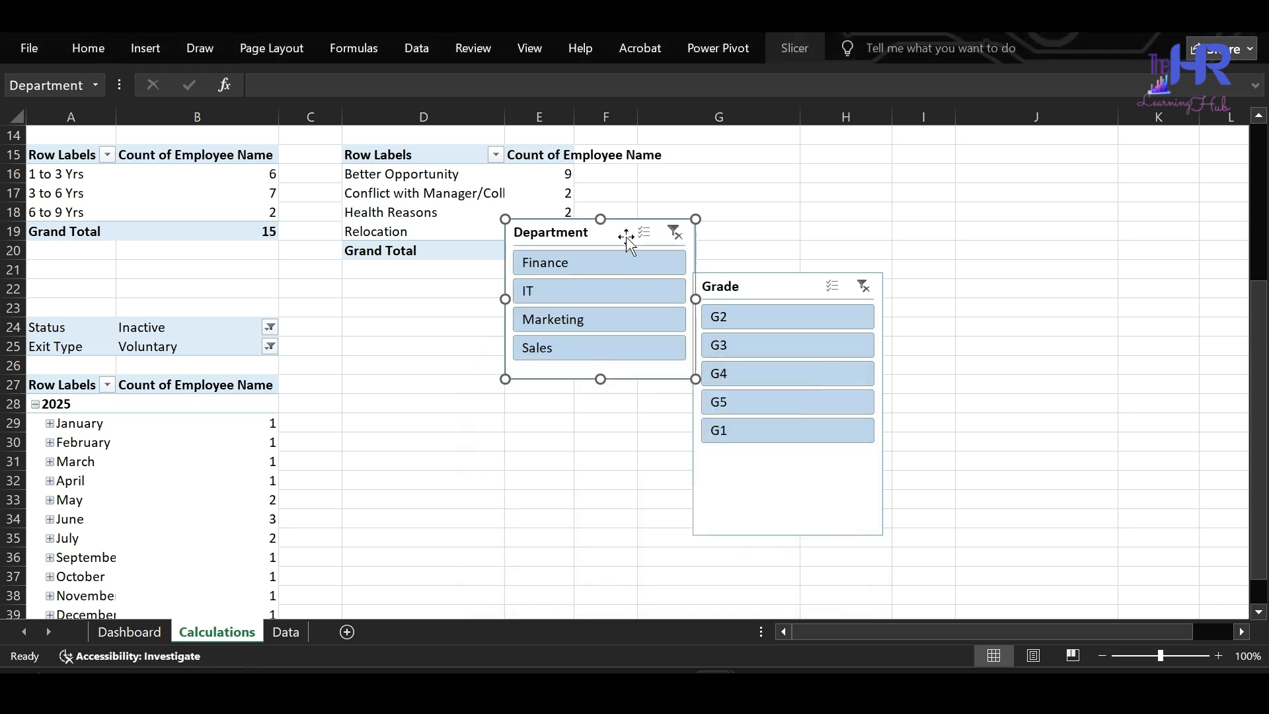
Step: Place the Department slicer on Dashboard at cell A4 under the title and widen it to nearly reach the tenure chart
{"action": "left_click", "coordinate": [139, 632]}
{"action": "left_click", "coordinate": [69, 177]}
{"action": "left_click", "coordinate": [53, 196]}
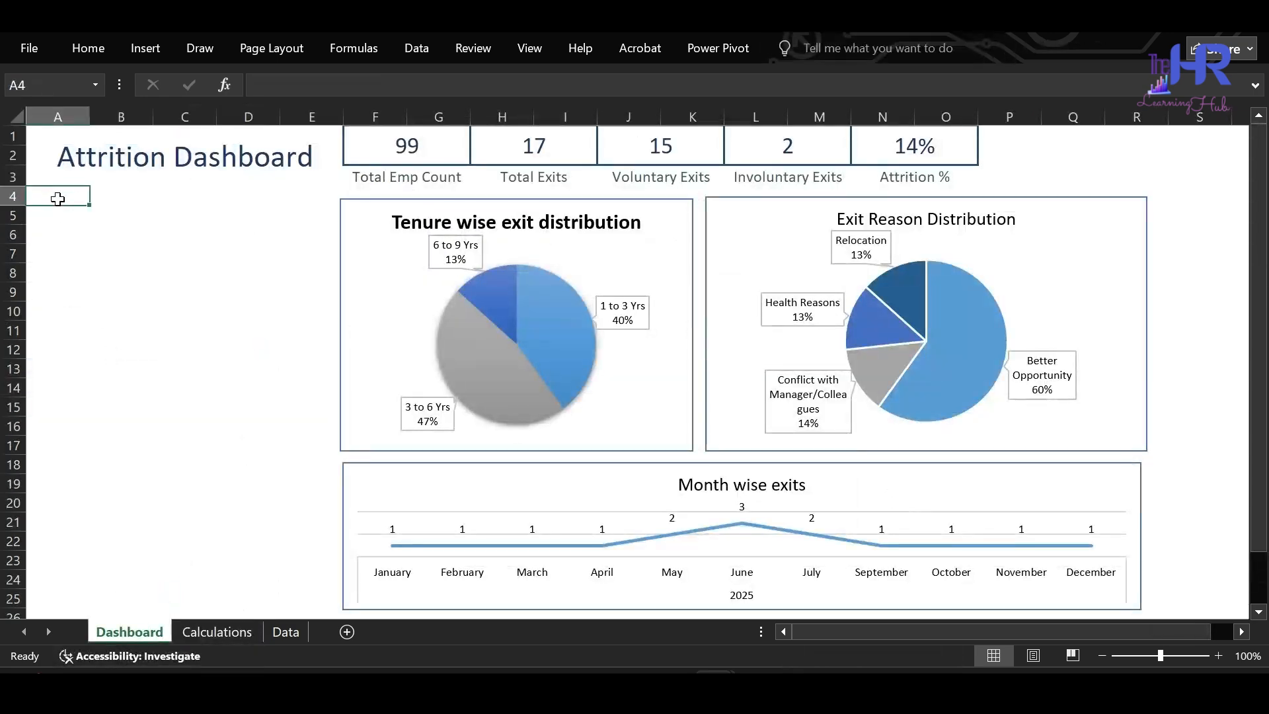
{"action": "key", "text": "ctrl+v"}
{"action": "left_click_drag", "start_coordinate": [218, 286], "coordinate": [322, 283]}
Step: Place the Grade slicer on Dashboard beneath the Department slicer and widen it to about the same width
{"action": "left_click", "coordinate": [218, 632]}
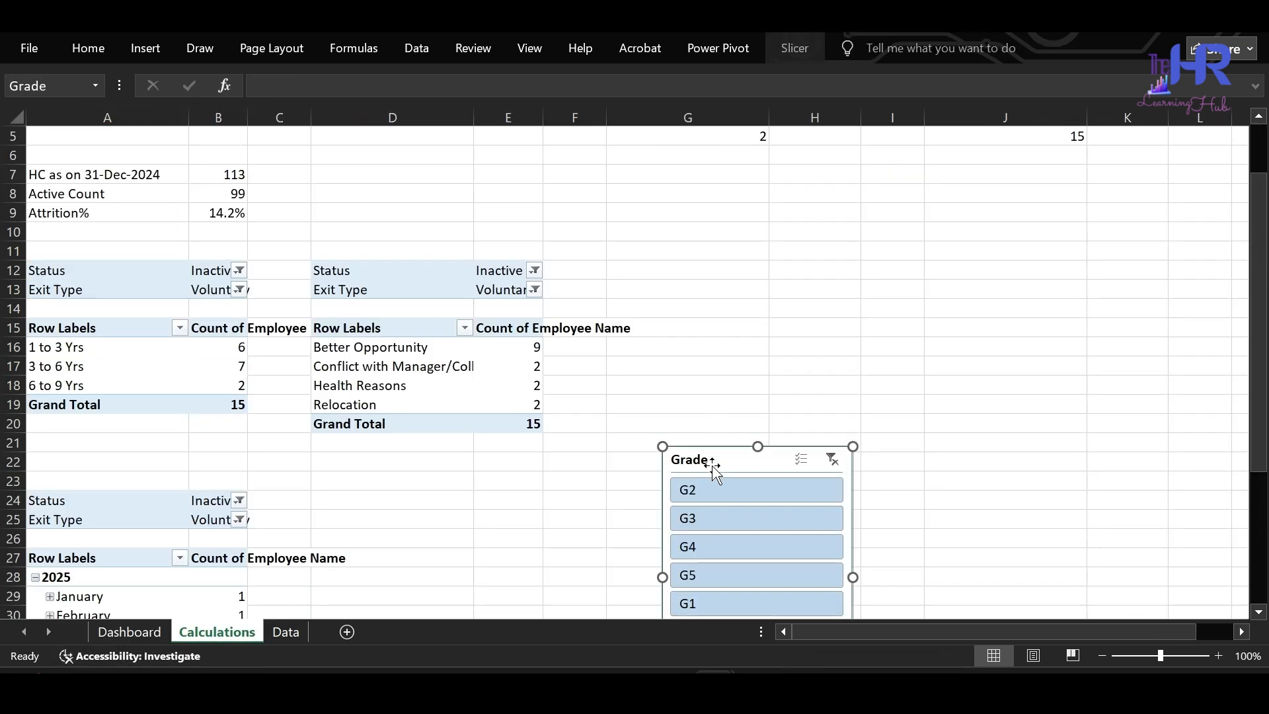
{"action": "key", "text": "ctrl+c"}
{"action": "left_click", "coordinate": [129, 631]}
{"action": "left_click", "coordinate": [59, 388]}
{"action": "key", "text": "ctrl+v"}
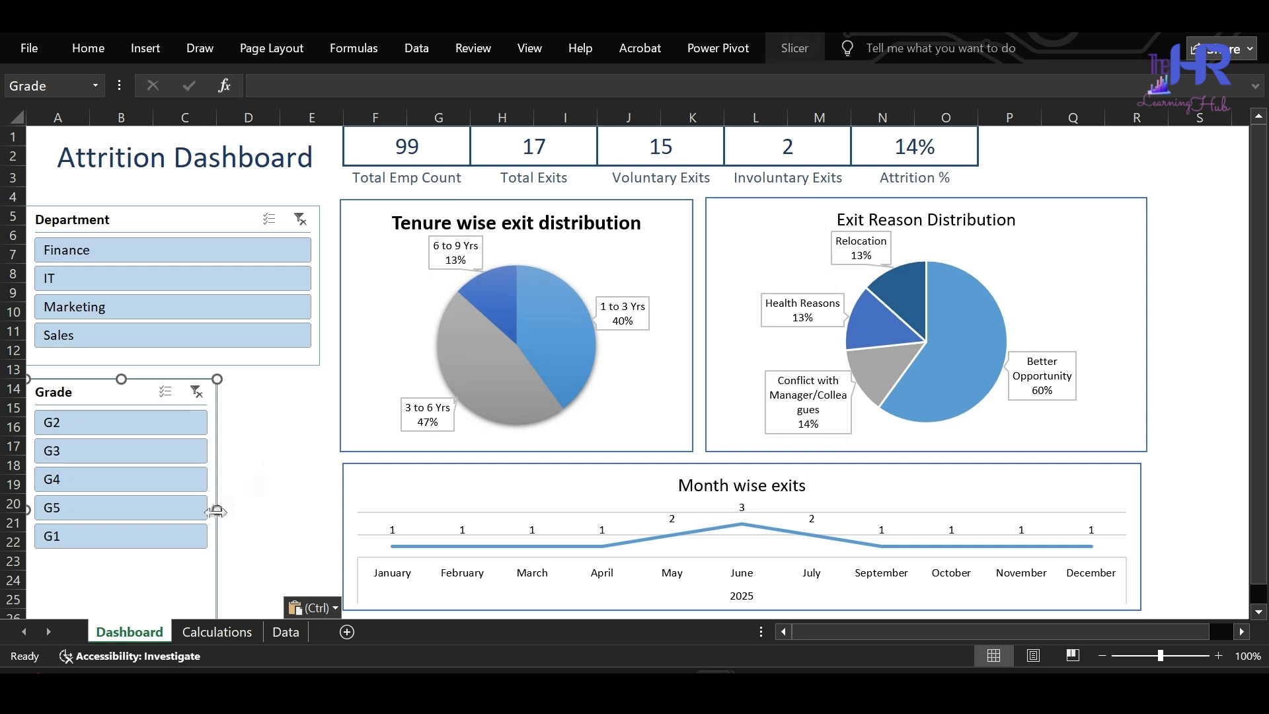
{"action": "left_click_drag", "start_coordinate": [216, 510], "coordinate": [315, 510]}
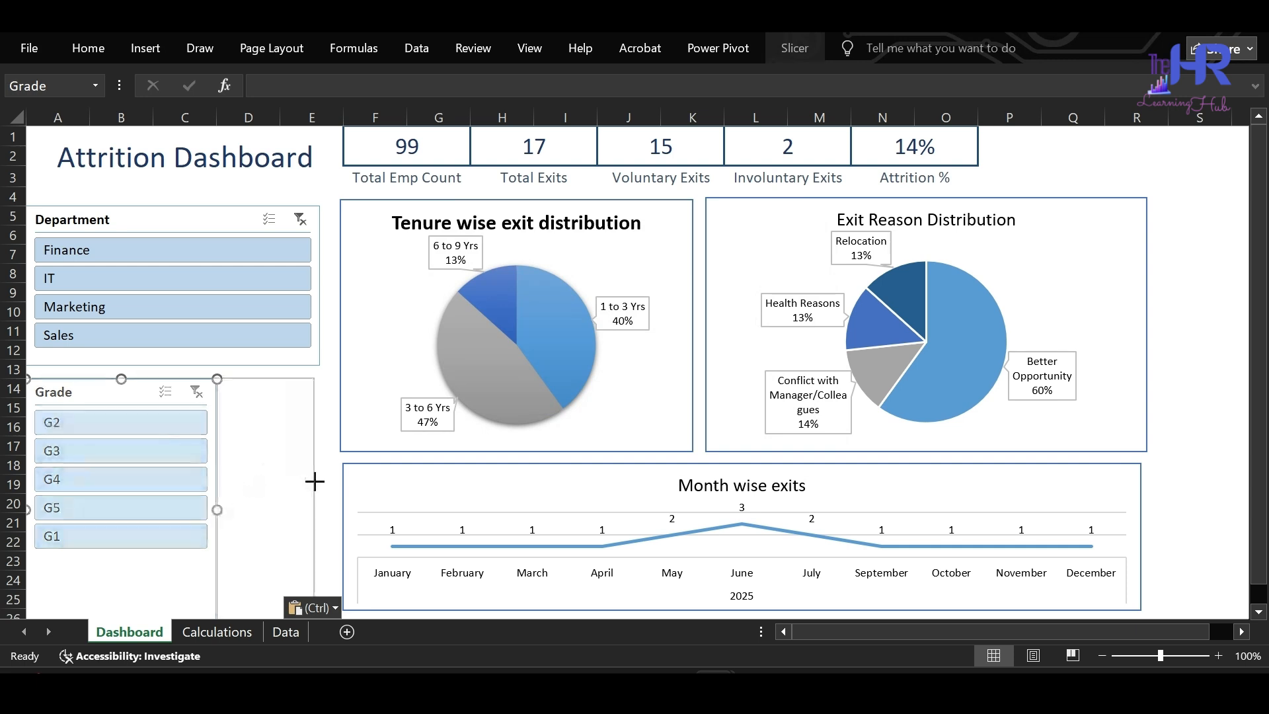
Step: Filter the dashboard to the Finance department and review the KPI cards and charts
{"action": "left_click", "coordinate": [207, 250]}
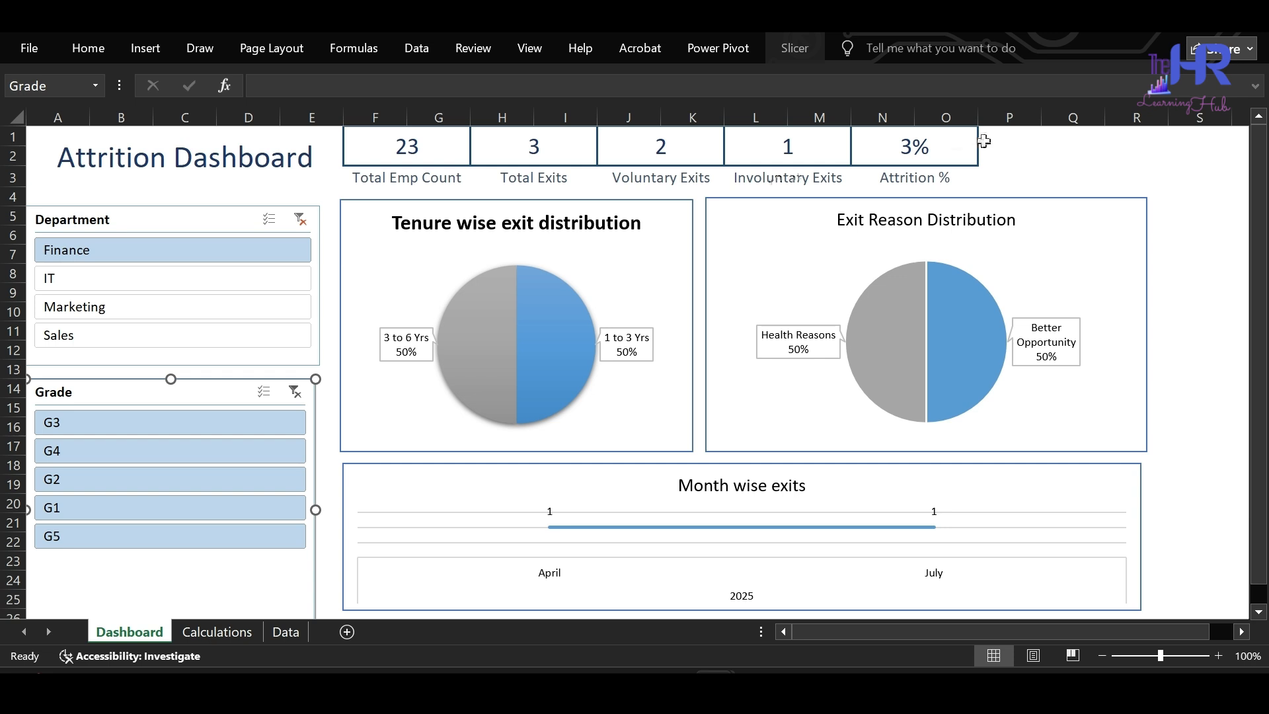
{"action": "scroll", "coordinate": [850, 396], "scroll_direction": "down", "scroll_amount": 1}
{"action": "scroll", "coordinate": [851, 396], "scroll_direction": "up", "scroll_amount": 1}
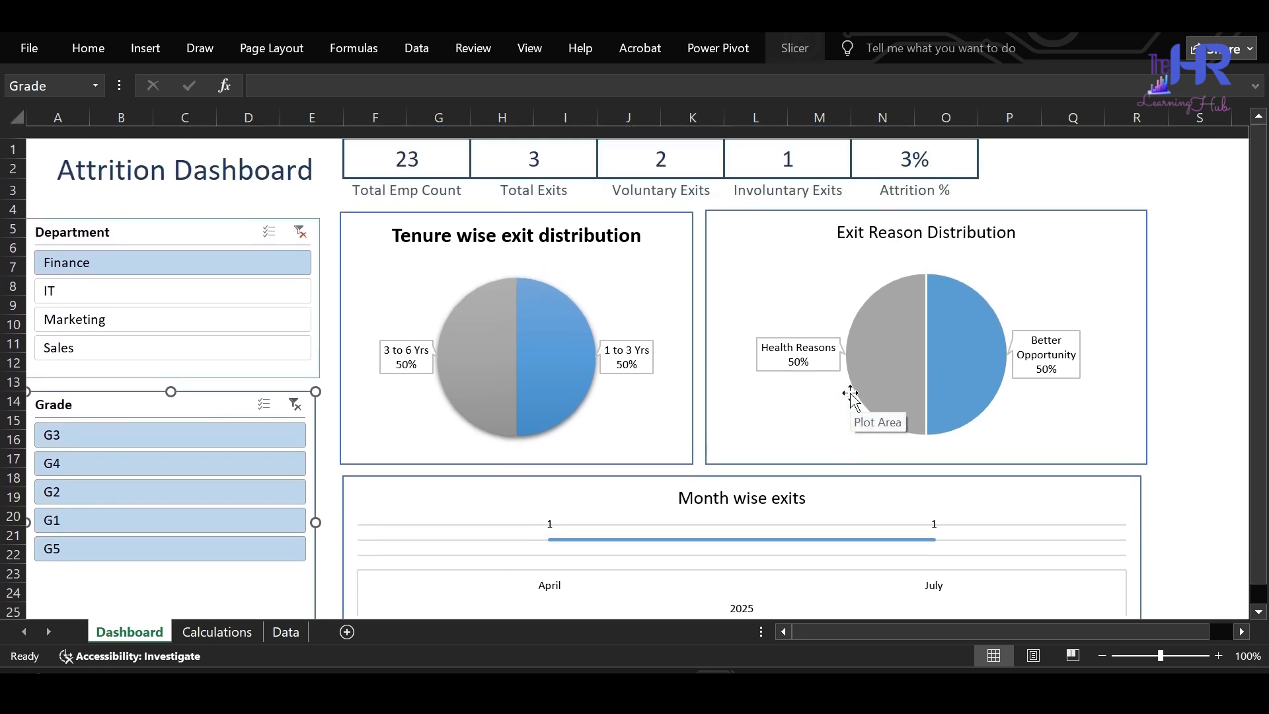
{"action": "scroll", "coordinate": [850, 396], "scroll_direction": "down", "scroll_amount": 2}
{"action": "scroll", "coordinate": [850, 396], "scroll_direction": "up", "scroll_amount": 2}
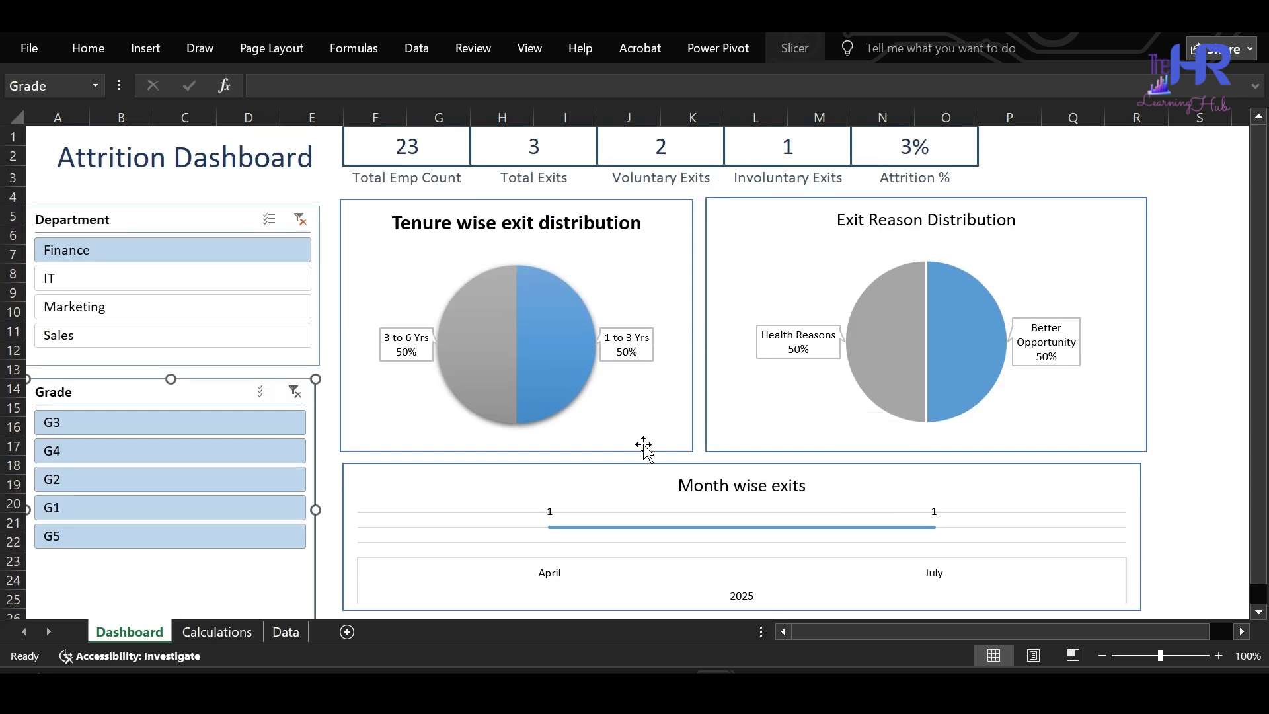
Step: Filter the dashboard to the Marketing department, review the KPI cards and charts, and clear the Department filter
{"action": "scroll", "coordinate": [644, 447], "scroll_direction": "down", "scroll_amount": 1}
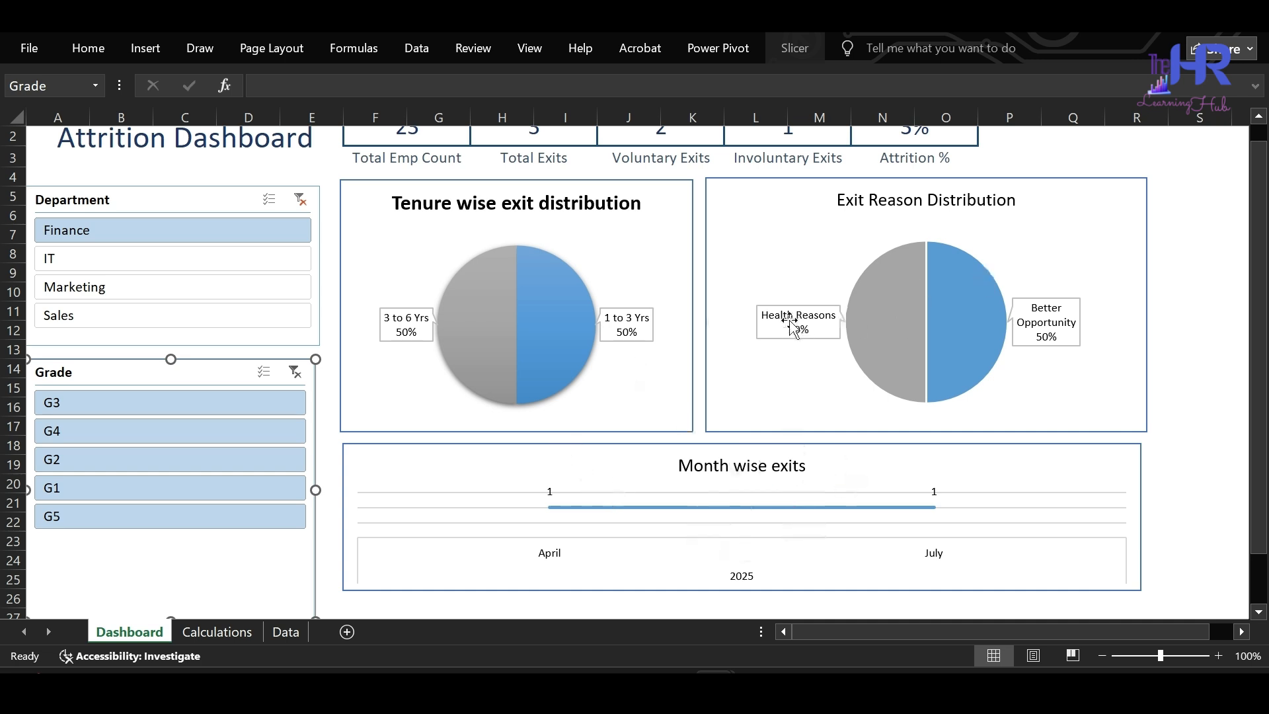
{"action": "left_click", "coordinate": [132, 283]}
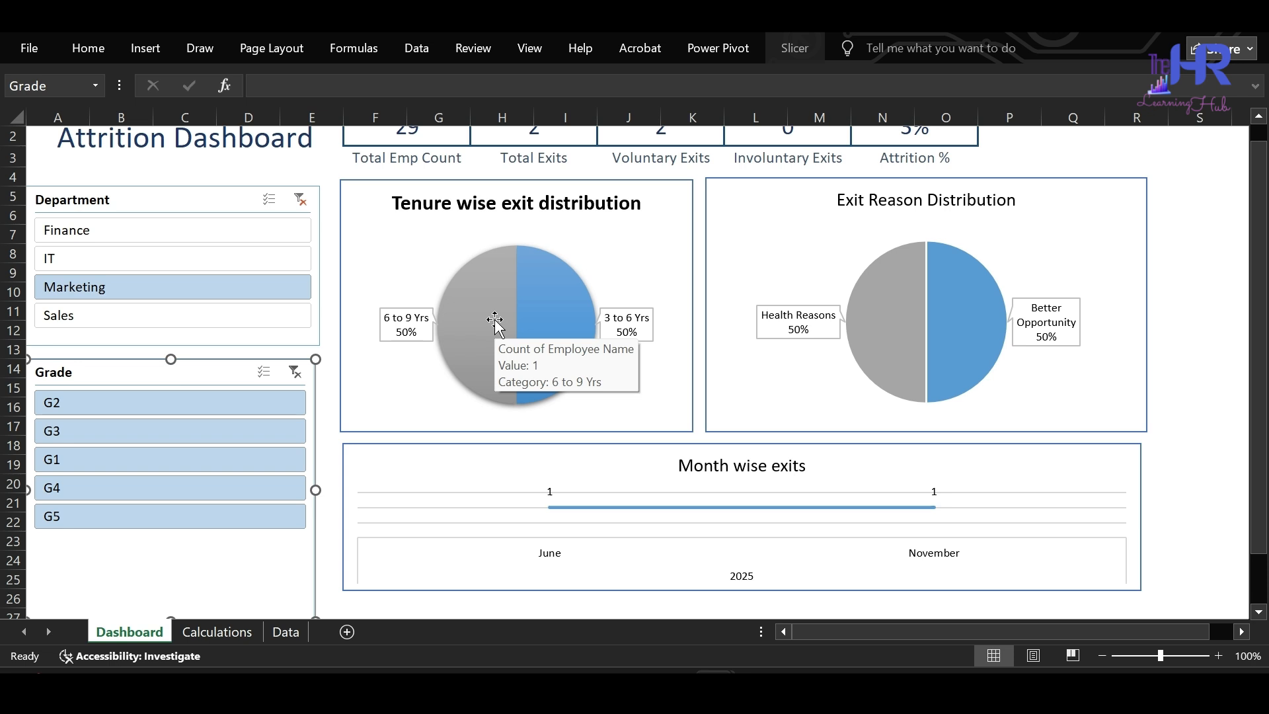
{"action": "scroll", "coordinate": [495, 320], "scroll_direction": "up", "scroll_amount": 1}
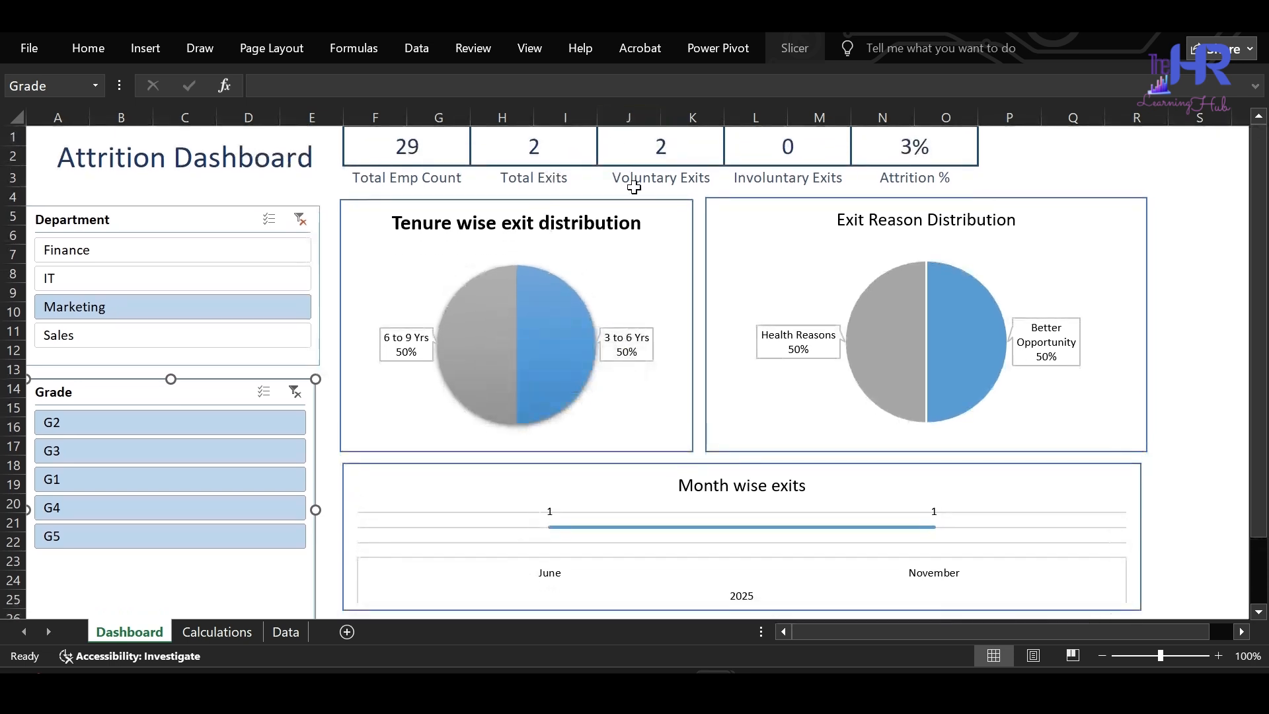
{"action": "left_click", "coordinate": [299, 220]}
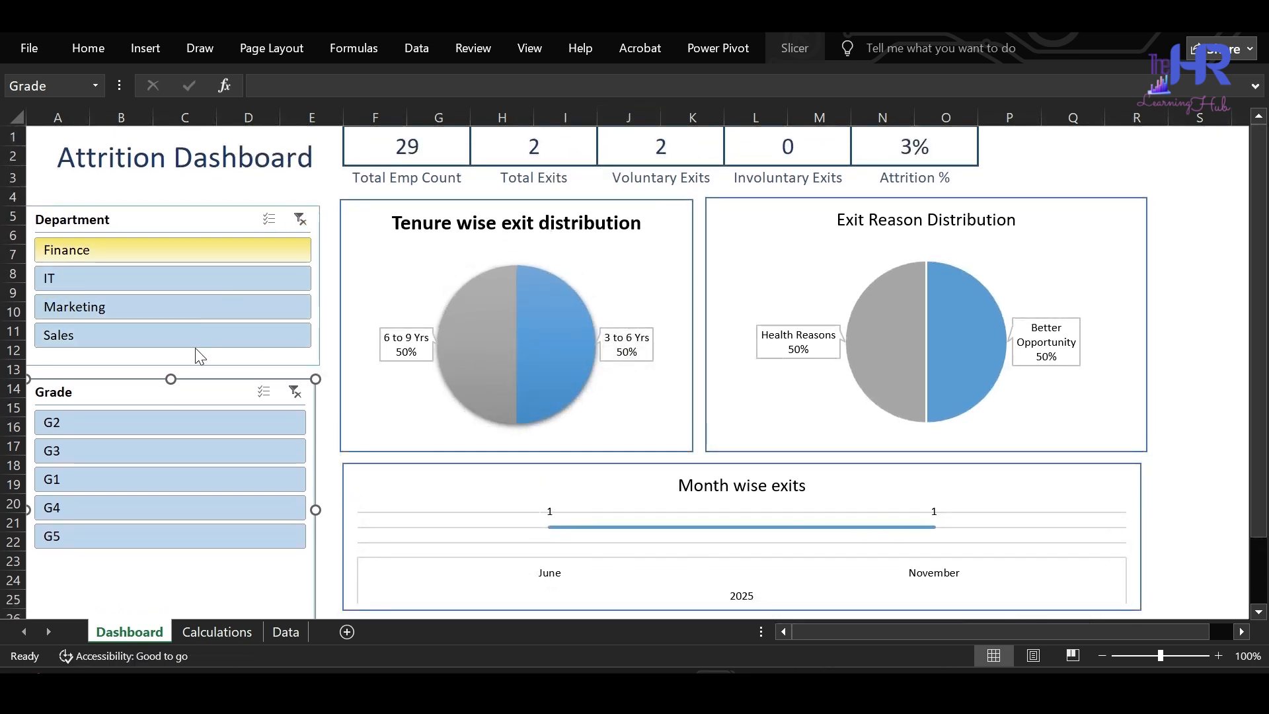
Step: Filter the dashboard by grade G2 and by grade G4, review the charts, and clear the Grade filter
{"action": "left_click", "coordinate": [175, 430]}
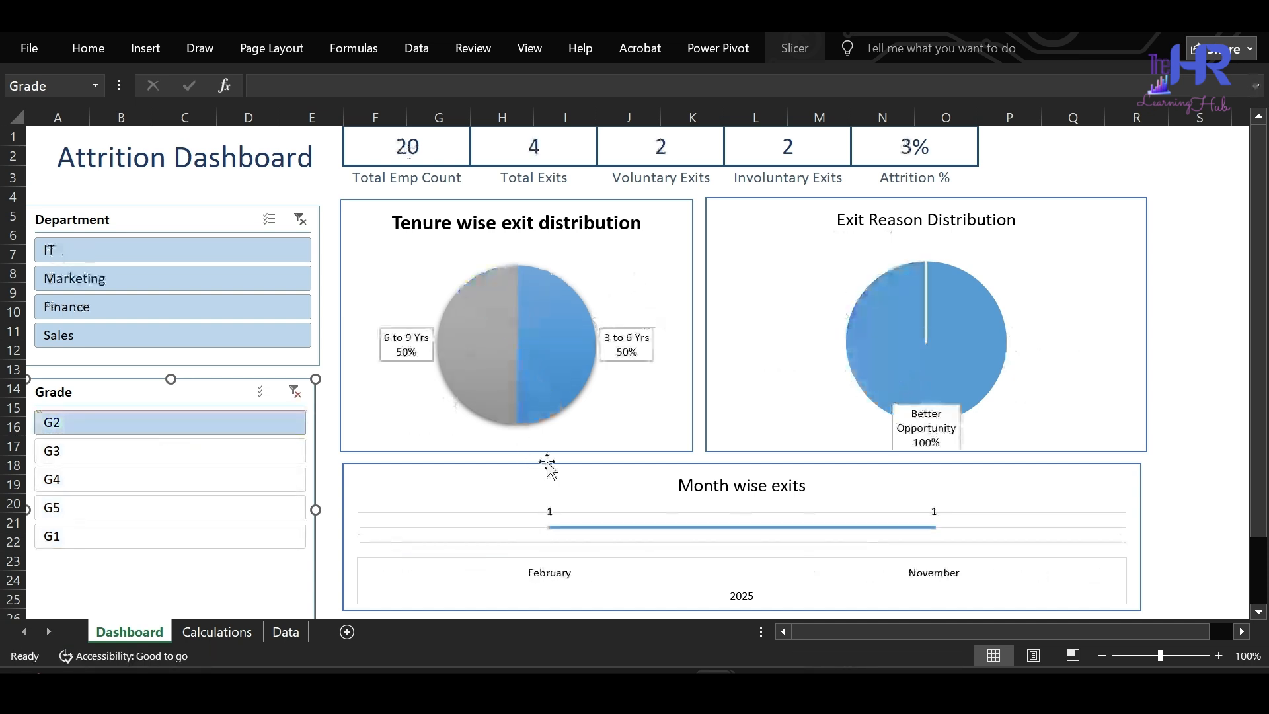
{"action": "left_click", "coordinate": [171, 481]}
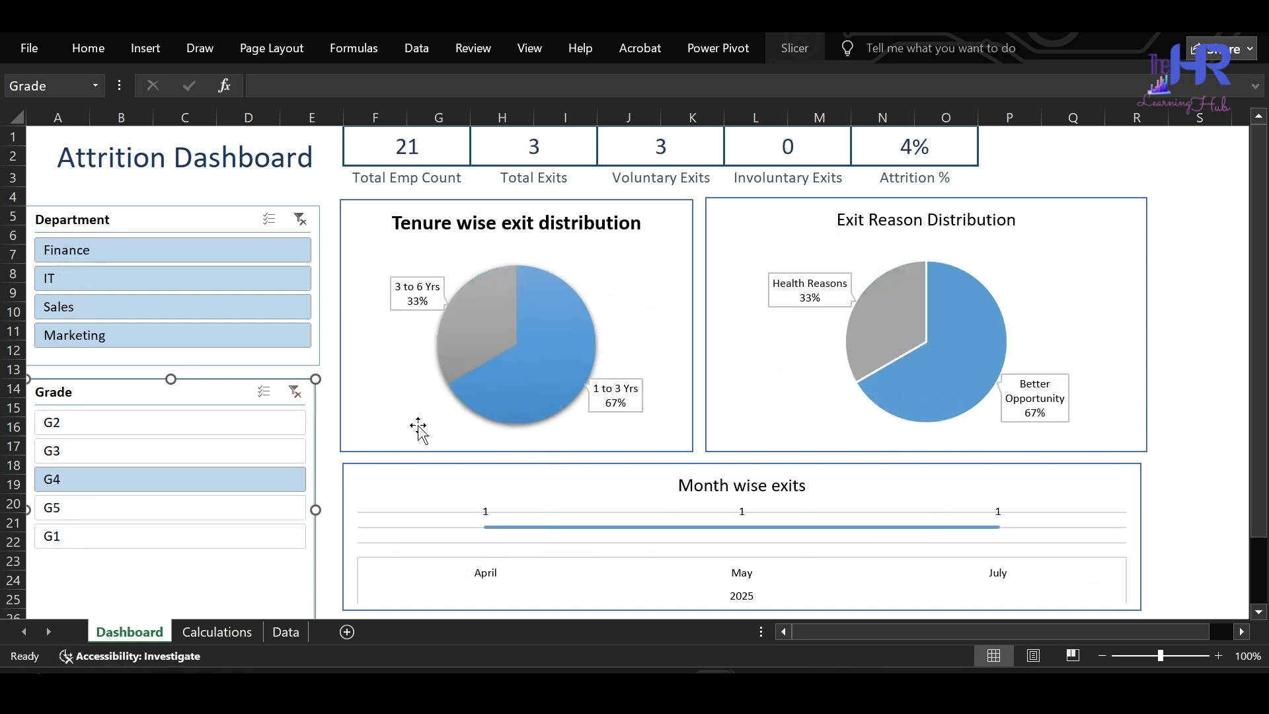
{"action": "mouse_move", "coordinate": [508, 393]}
{"action": "left_click", "coordinate": [294, 392]}
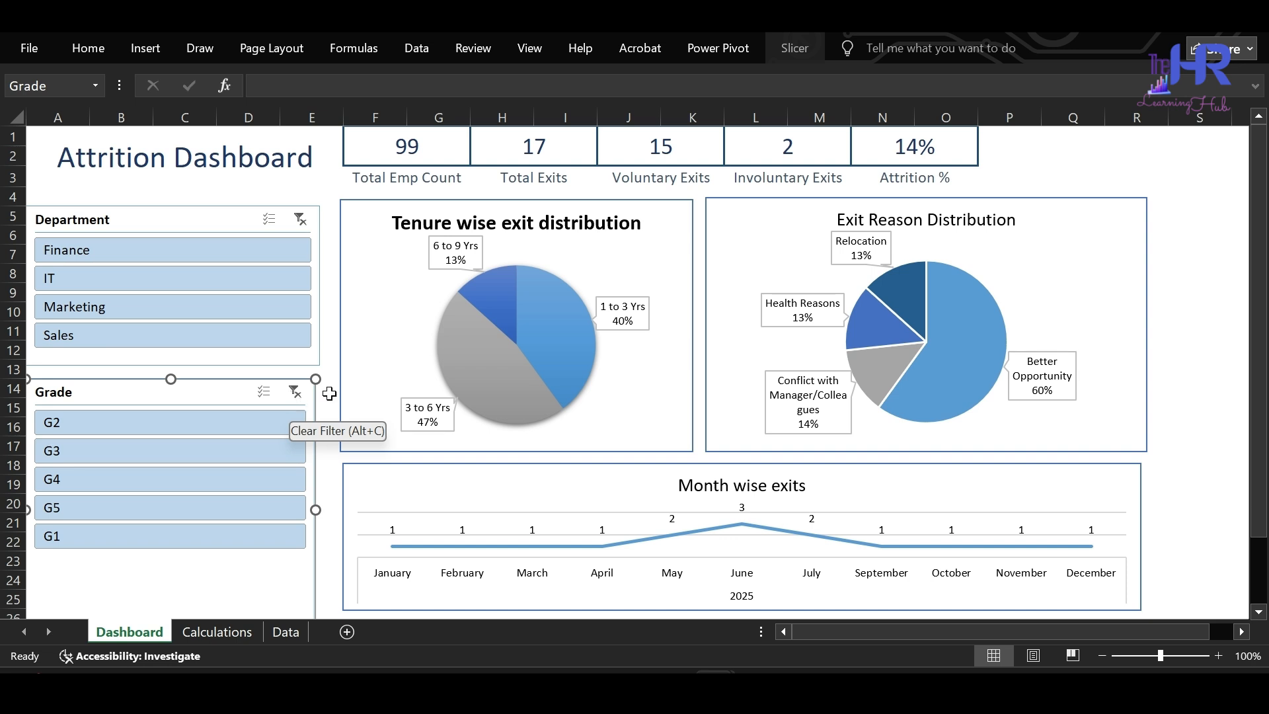
Step: Switch to the Exit Data.xlsx workbook and examine its finished dashboard, including the Monthly Attrition Count and Monthly Attrition % charts
{"action": "mouse_move", "coordinate": [716, 688]}
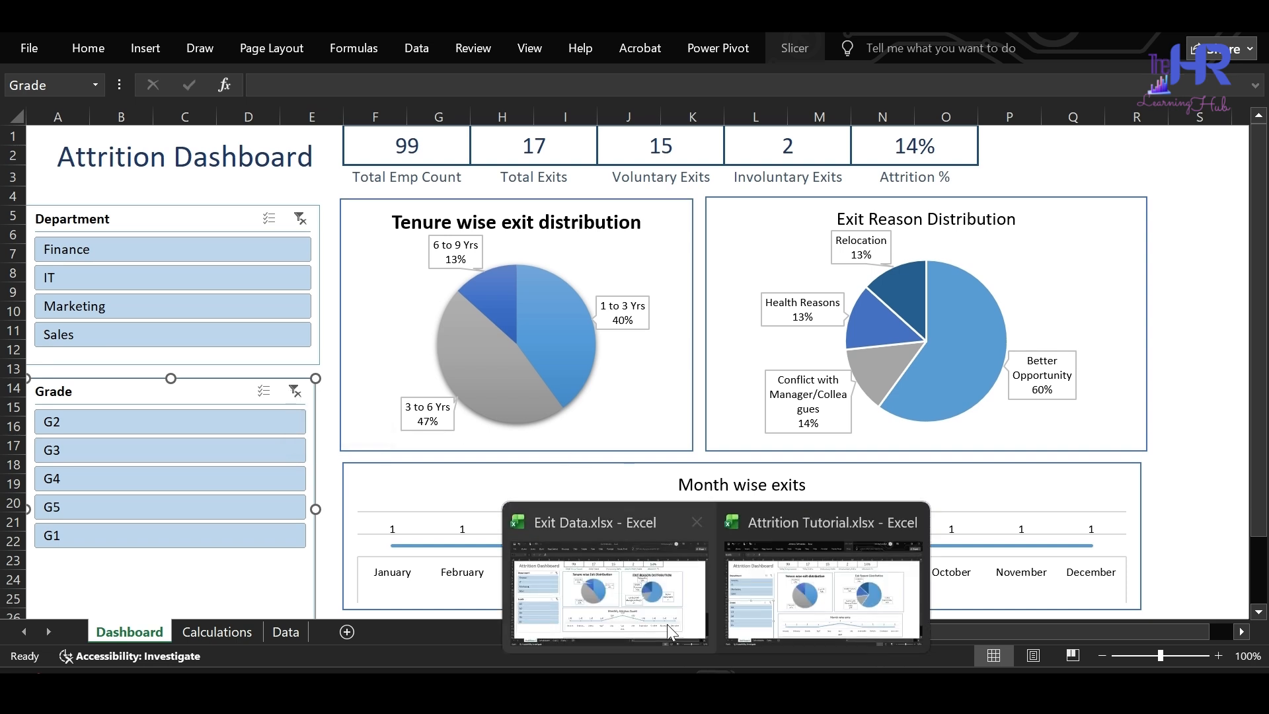
{"action": "left_click", "coordinate": [641, 605]}
{"action": "scroll", "coordinate": [641, 555], "scroll_direction": "down", "scroll_amount": 3}
{"action": "scroll", "coordinate": [641, 554], "scroll_direction": "down", "scroll_amount": 2}
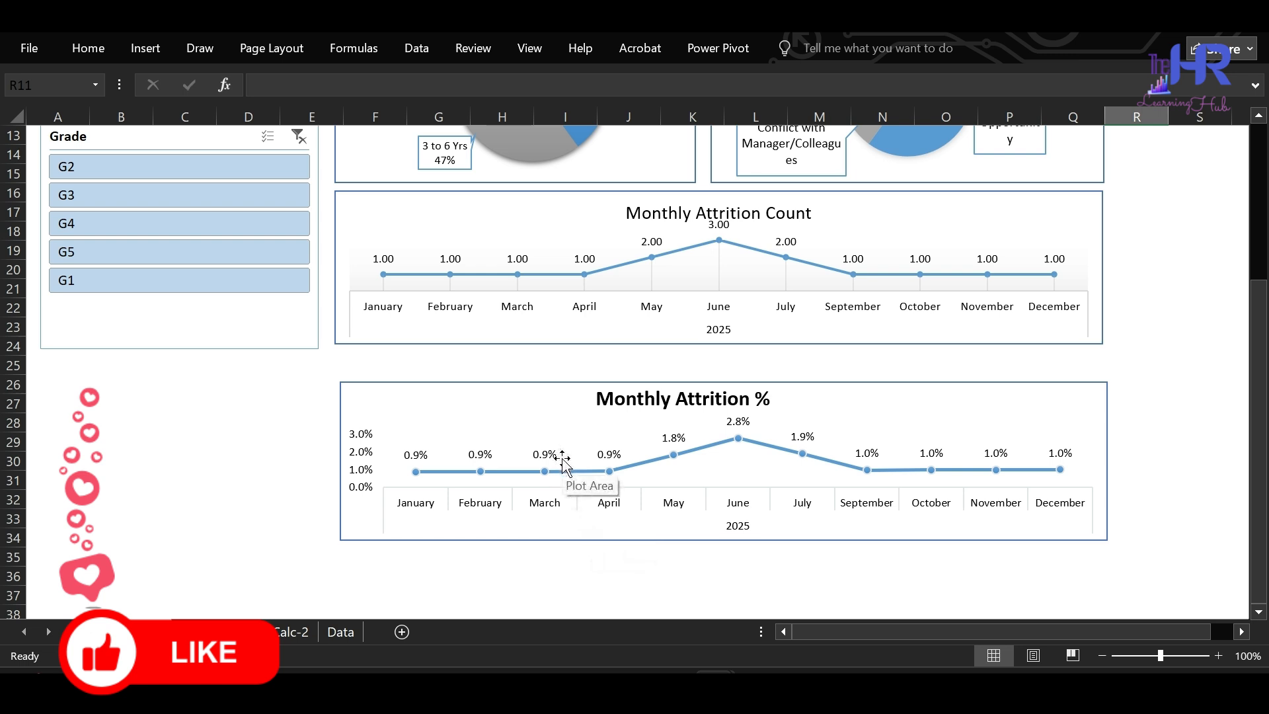
{"action": "scroll", "coordinate": [562, 462], "scroll_direction": "up", "scroll_amount": 3}
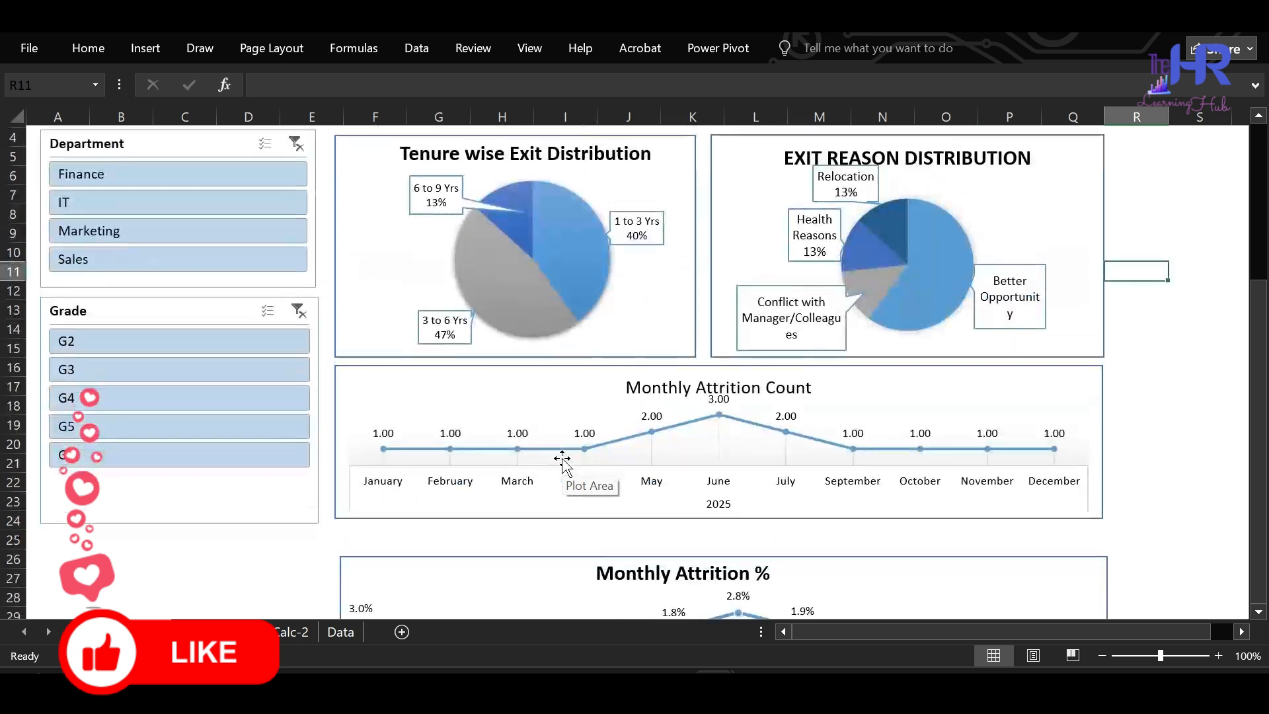
{"action": "scroll", "coordinate": [562, 463], "scroll_direction": "up", "scroll_amount": 1}
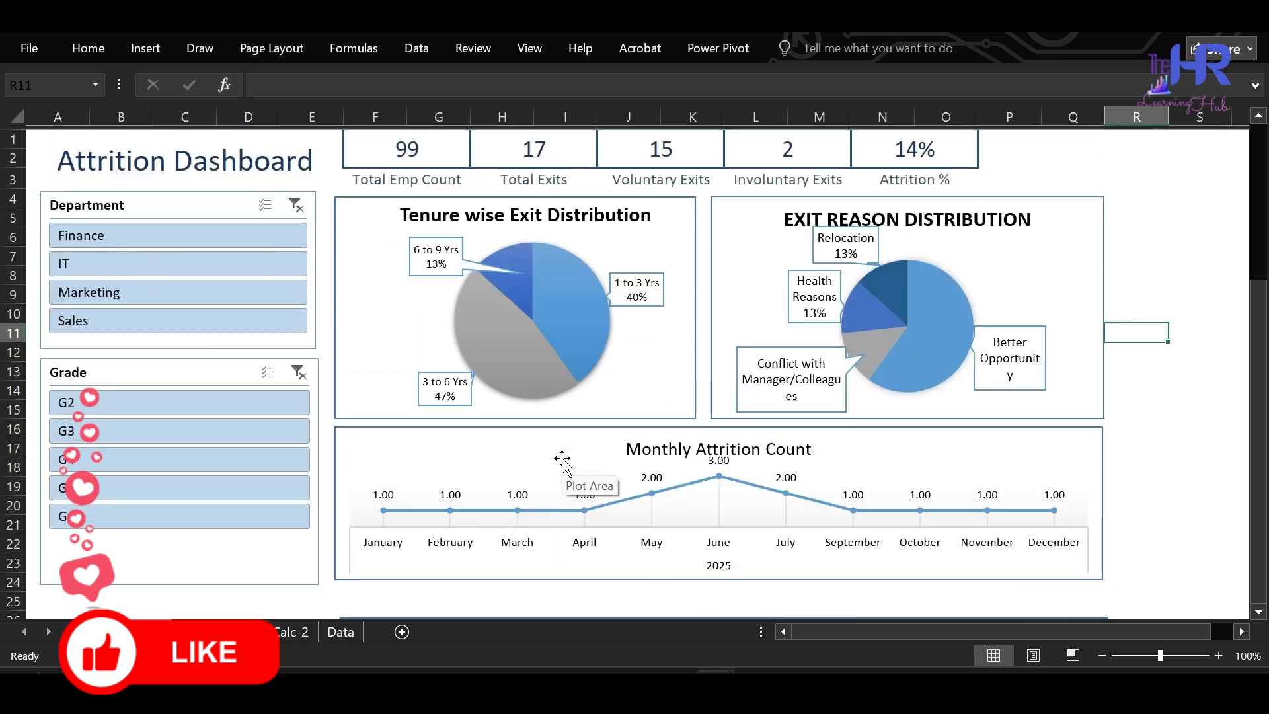
{"action": "scroll", "coordinate": [563, 463], "scroll_direction": "up", "scroll_amount": 1}
{"action": "scroll", "coordinate": [562, 462], "scroll_direction": "down", "scroll_amount": 1}
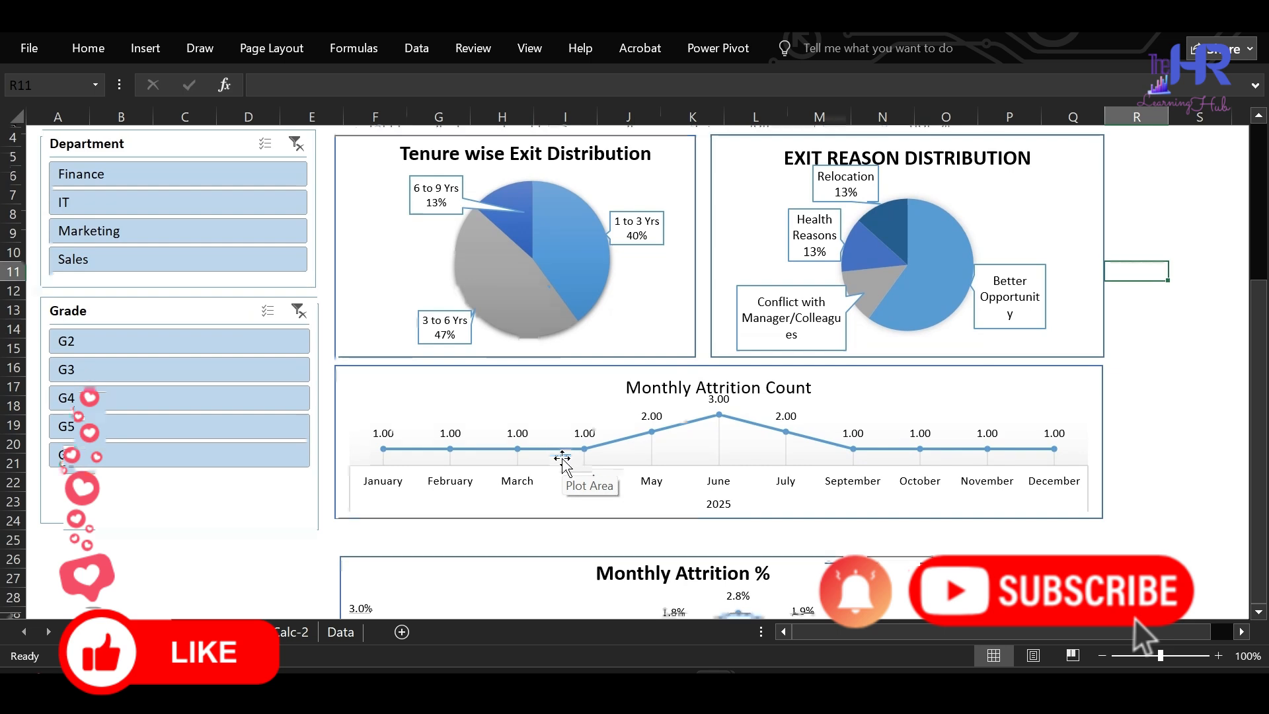
{"action": "scroll", "coordinate": [563, 463], "scroll_direction": "up", "scroll_amount": 1}
{"action": "scroll", "coordinate": [562, 463], "scroll_direction": "down", "scroll_amount": 1}
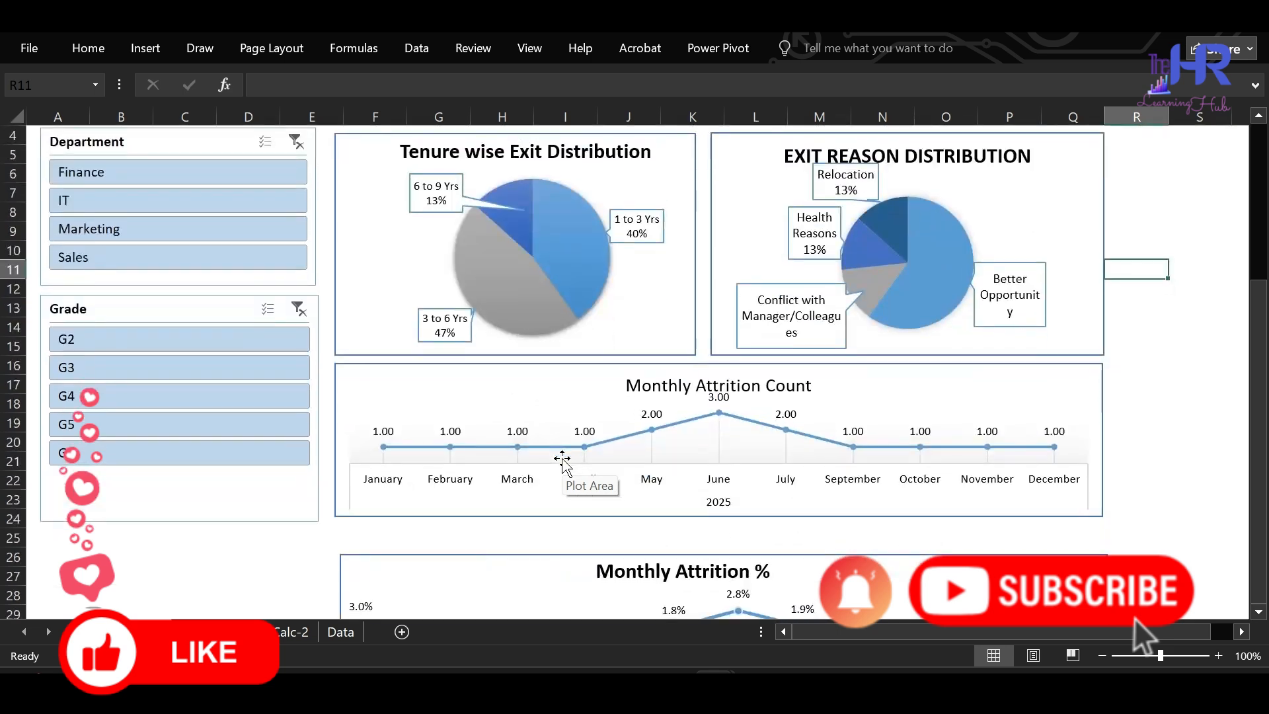